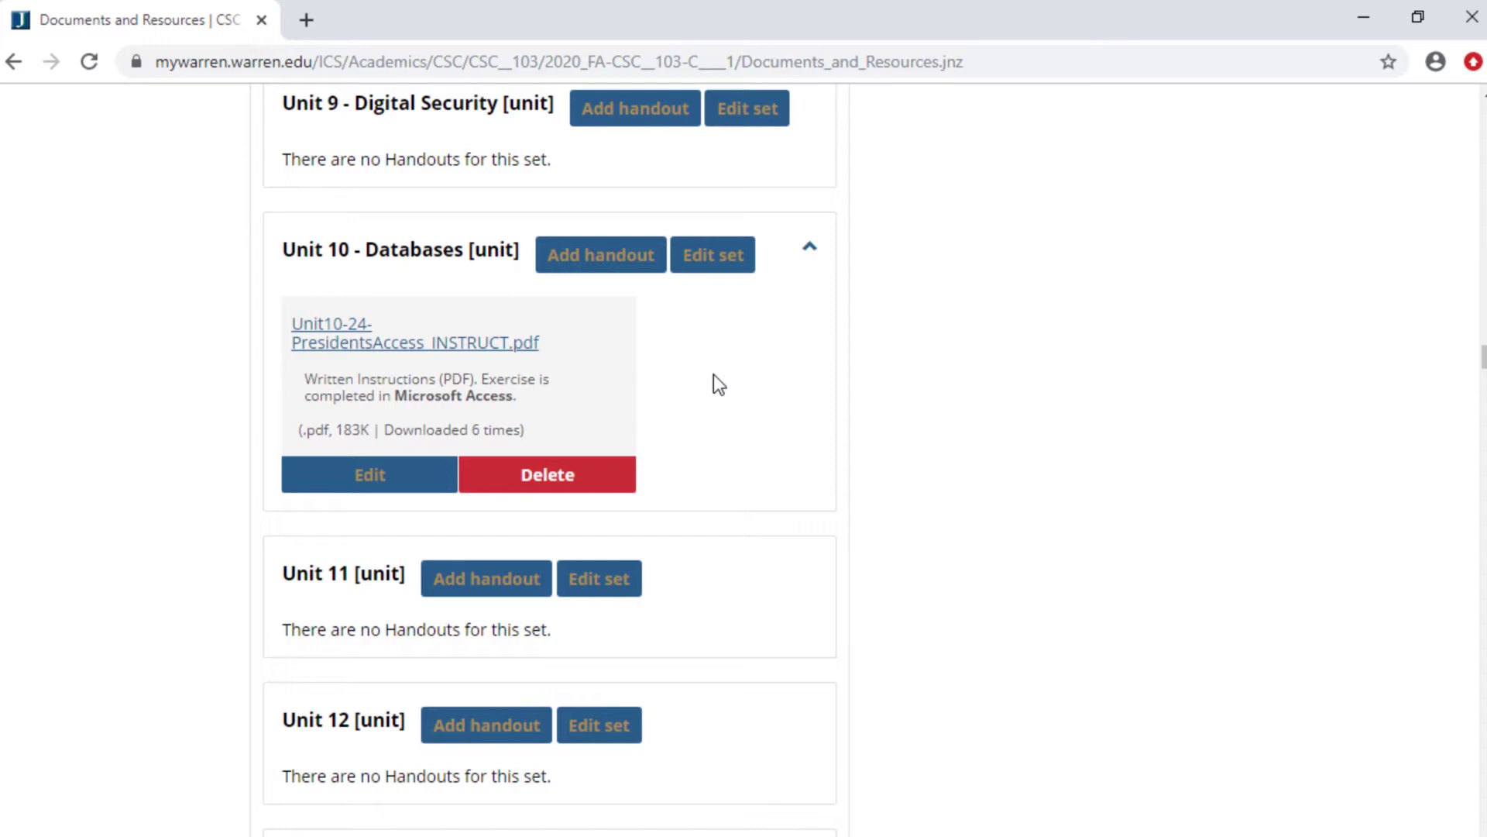
Open the Unit10-24-PresidentsAccess_INSTRUCT.pdf handout under Unit 10 - Databases and read its operations list.
left_click(458, 345)
scroll(1173, 512, "down", 3)
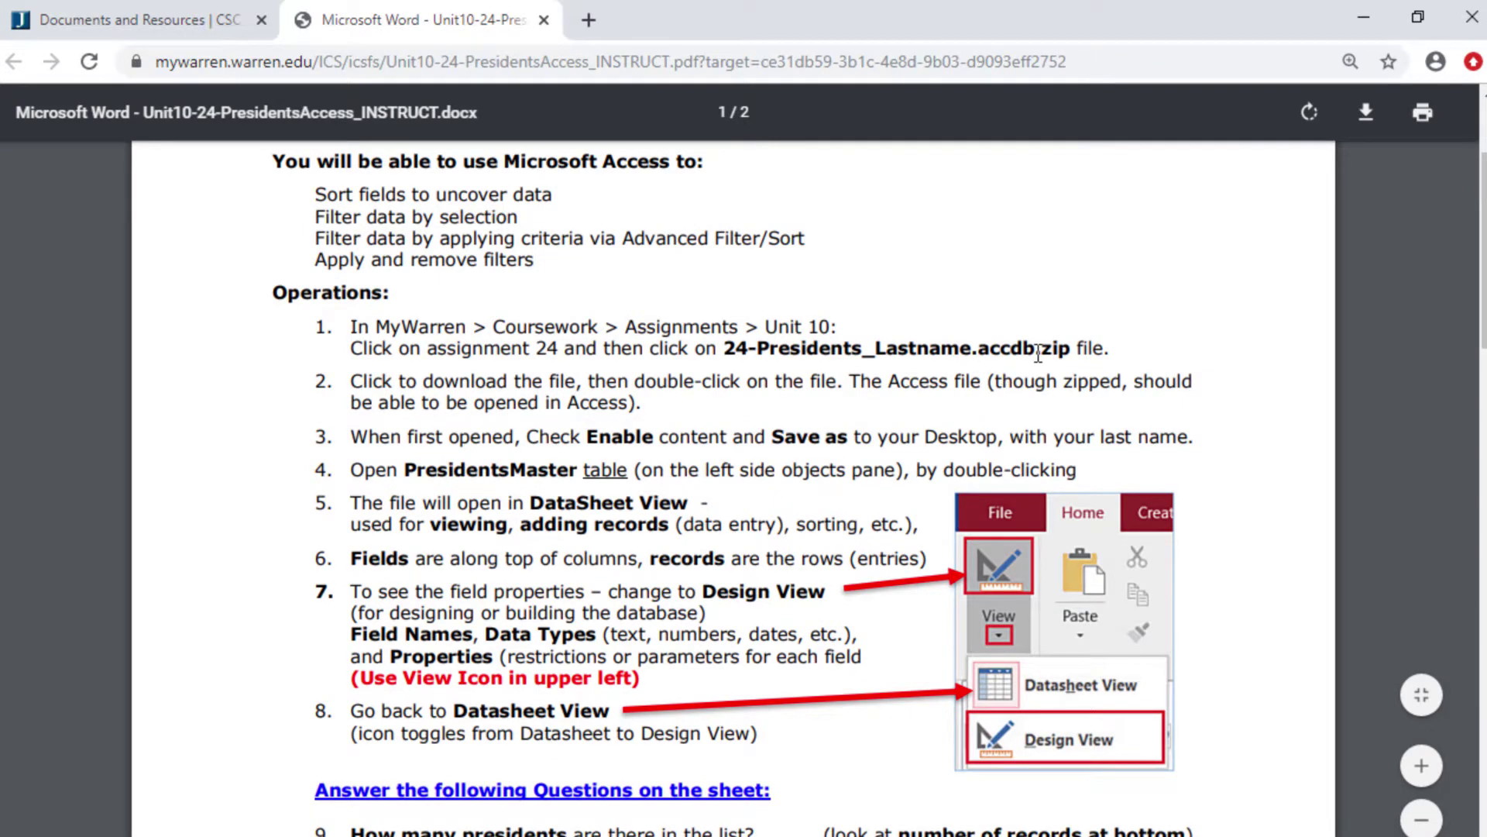
Download 24-Presidents_LastnameF.zip from the Coursework assignment 24 - Database Access (Presidents).
left_click(217, 23)
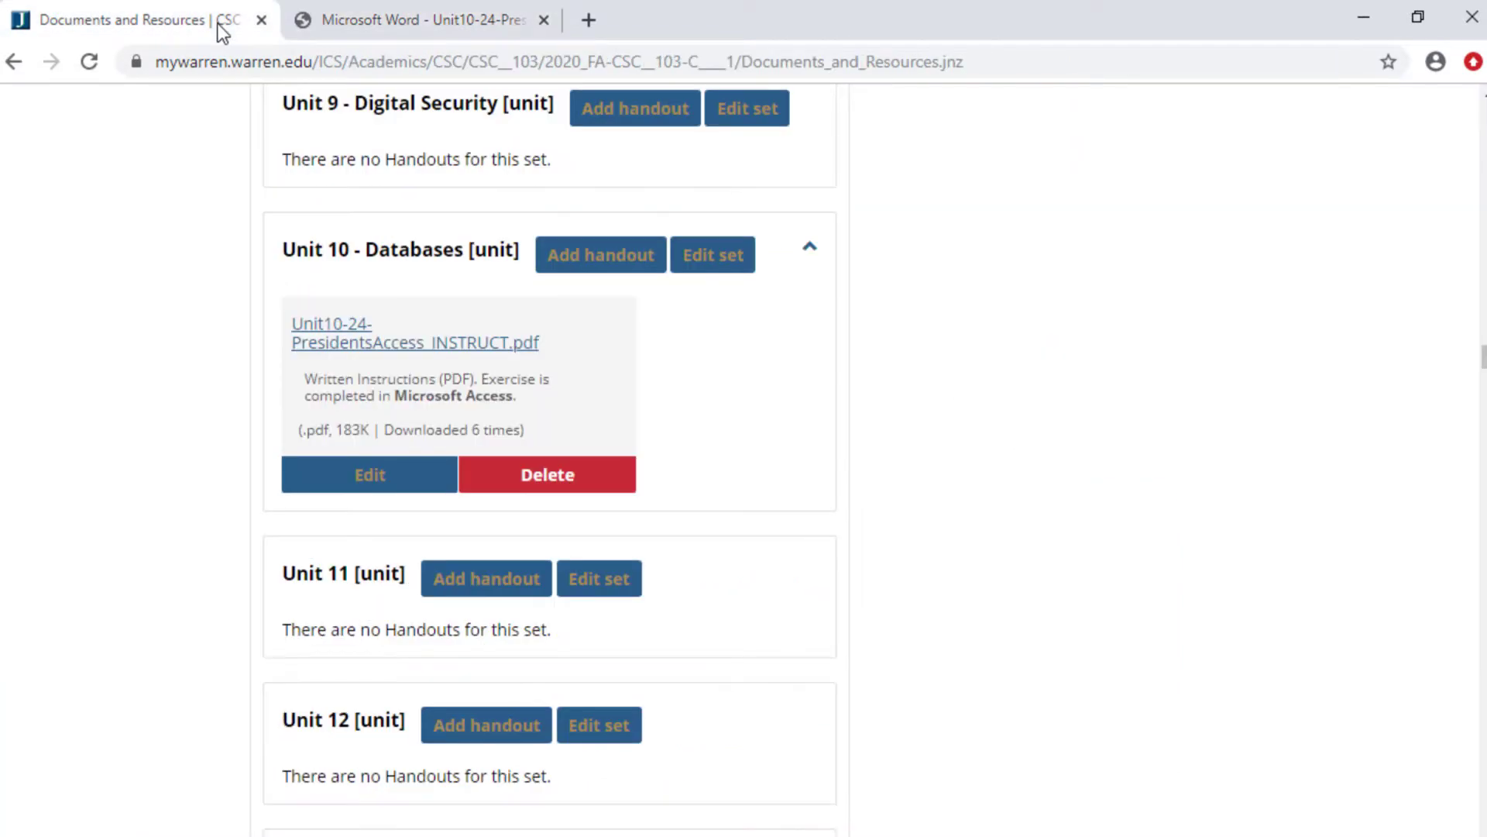
scroll(193, 375, "up", 10)
key("alt+Left")
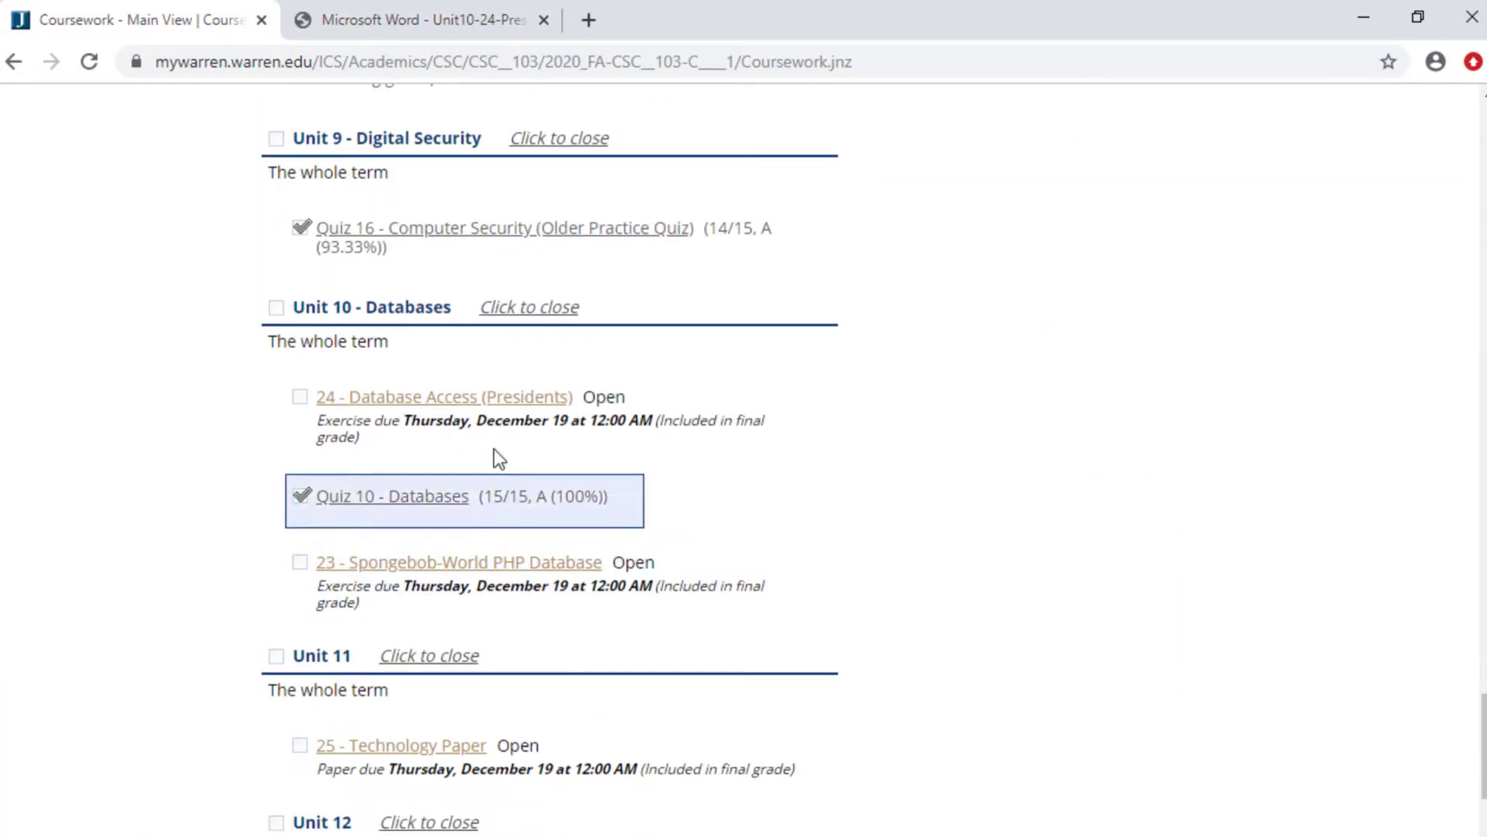
left_click(468, 396)
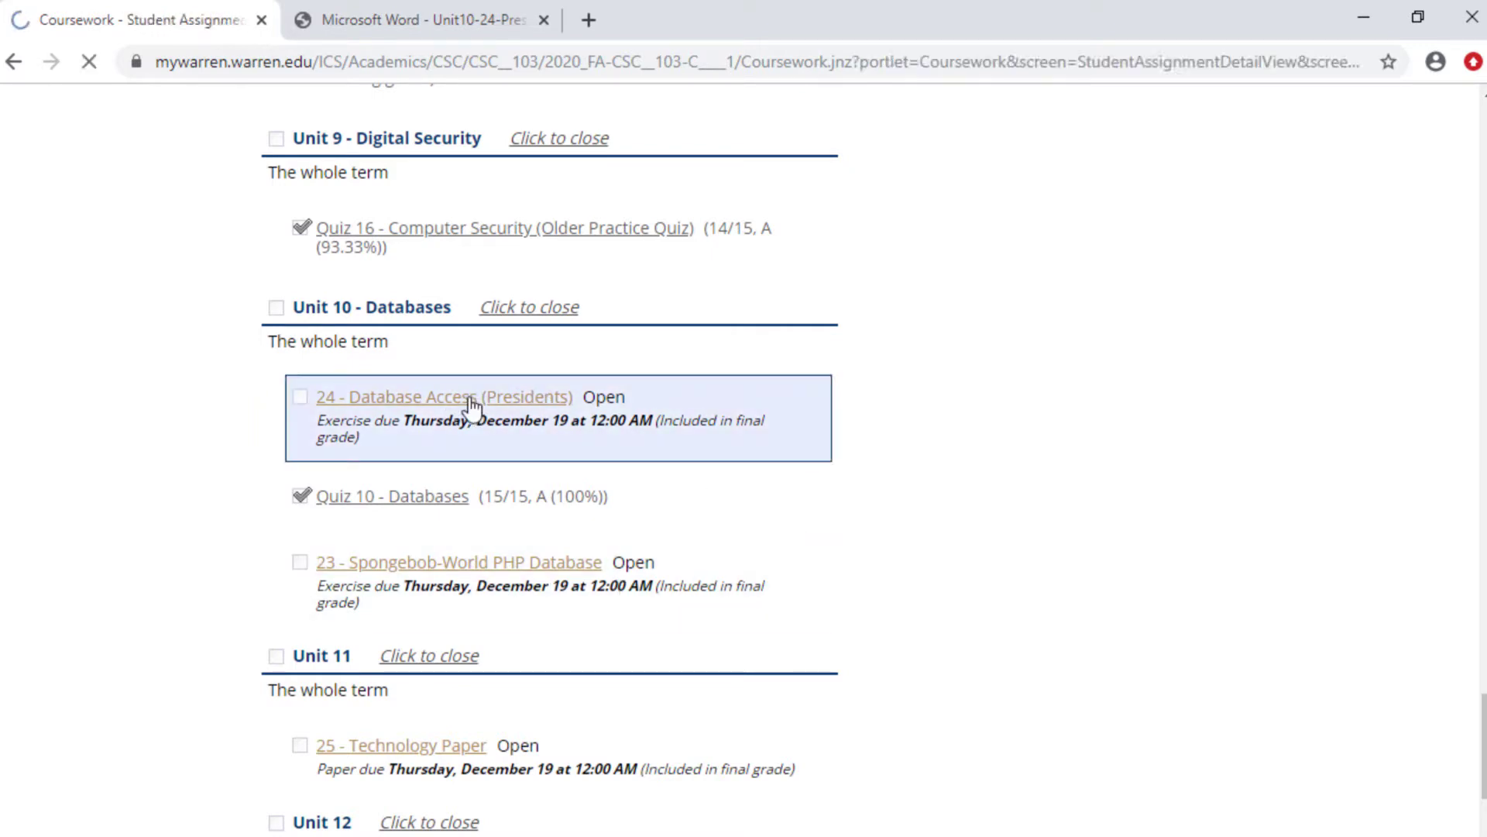
scroll(584, 511, "down", 4)
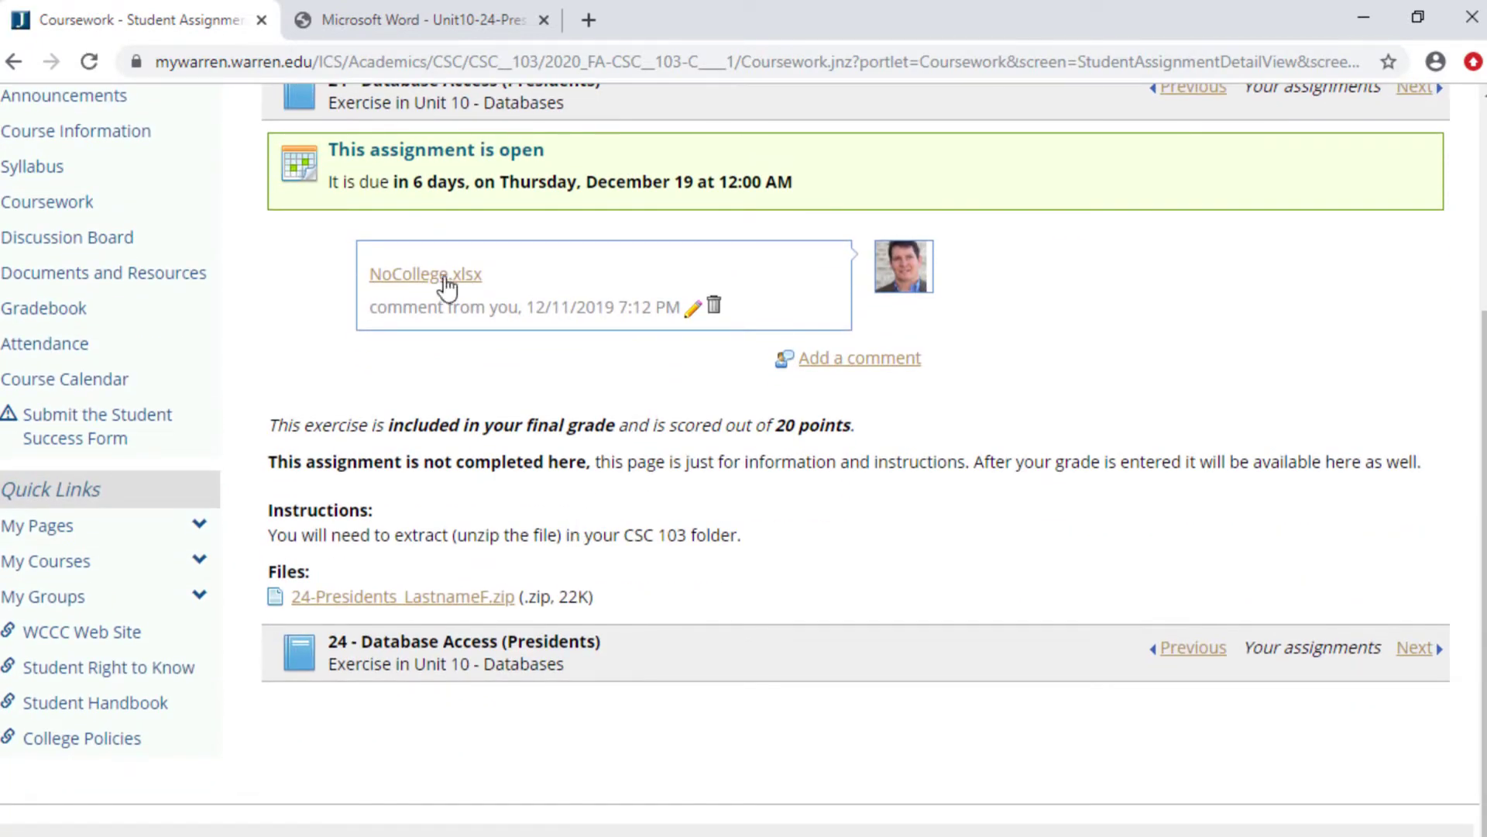
left_click(461, 599)
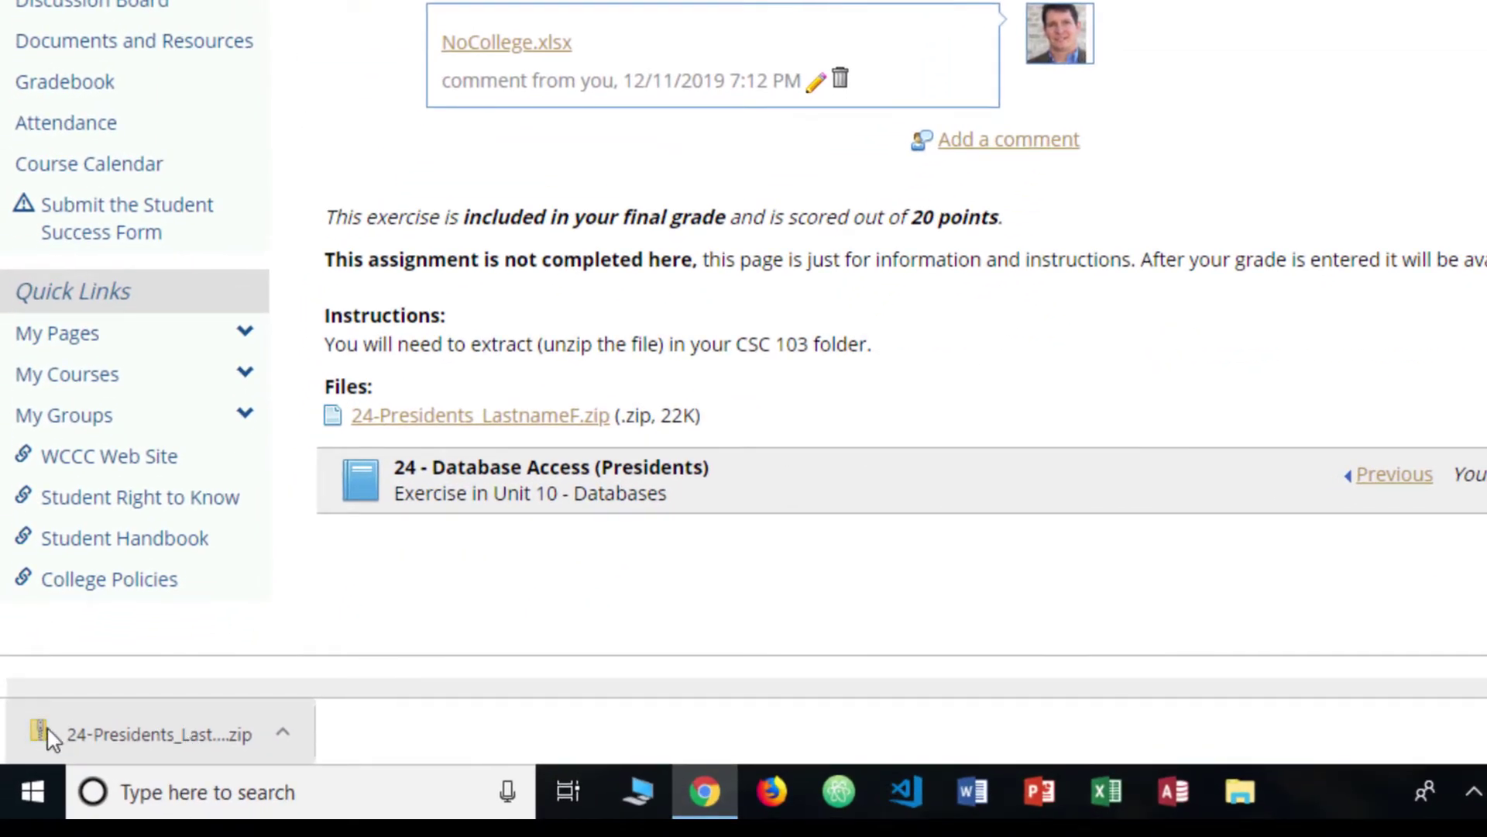
Open the database from the downloaded zip in Access and save a copy to the Desktop, replacing LastnameF with the student's surname and first initial.
left_click(47, 727)
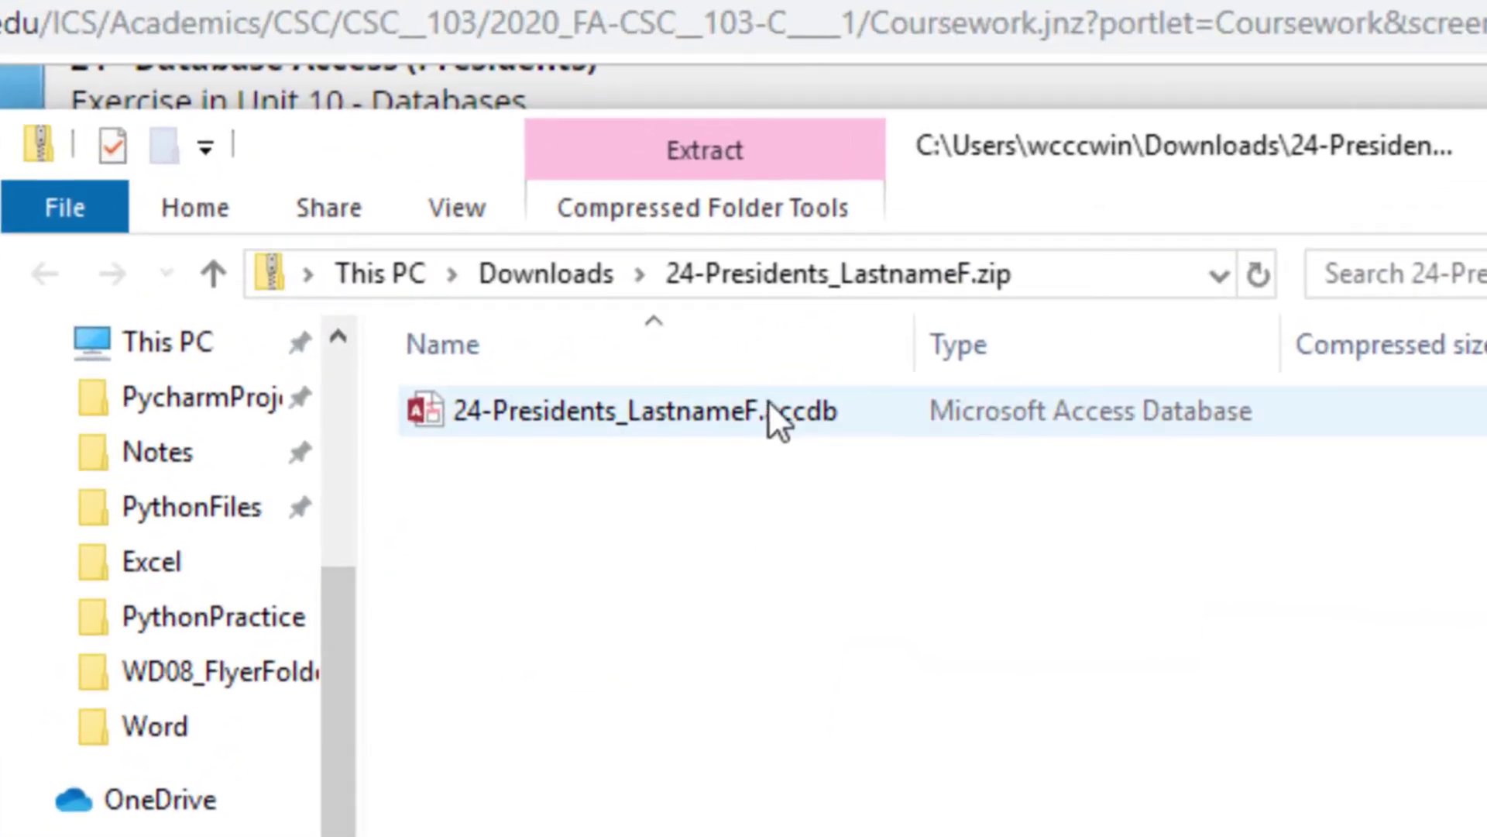
double_click(562, 410)
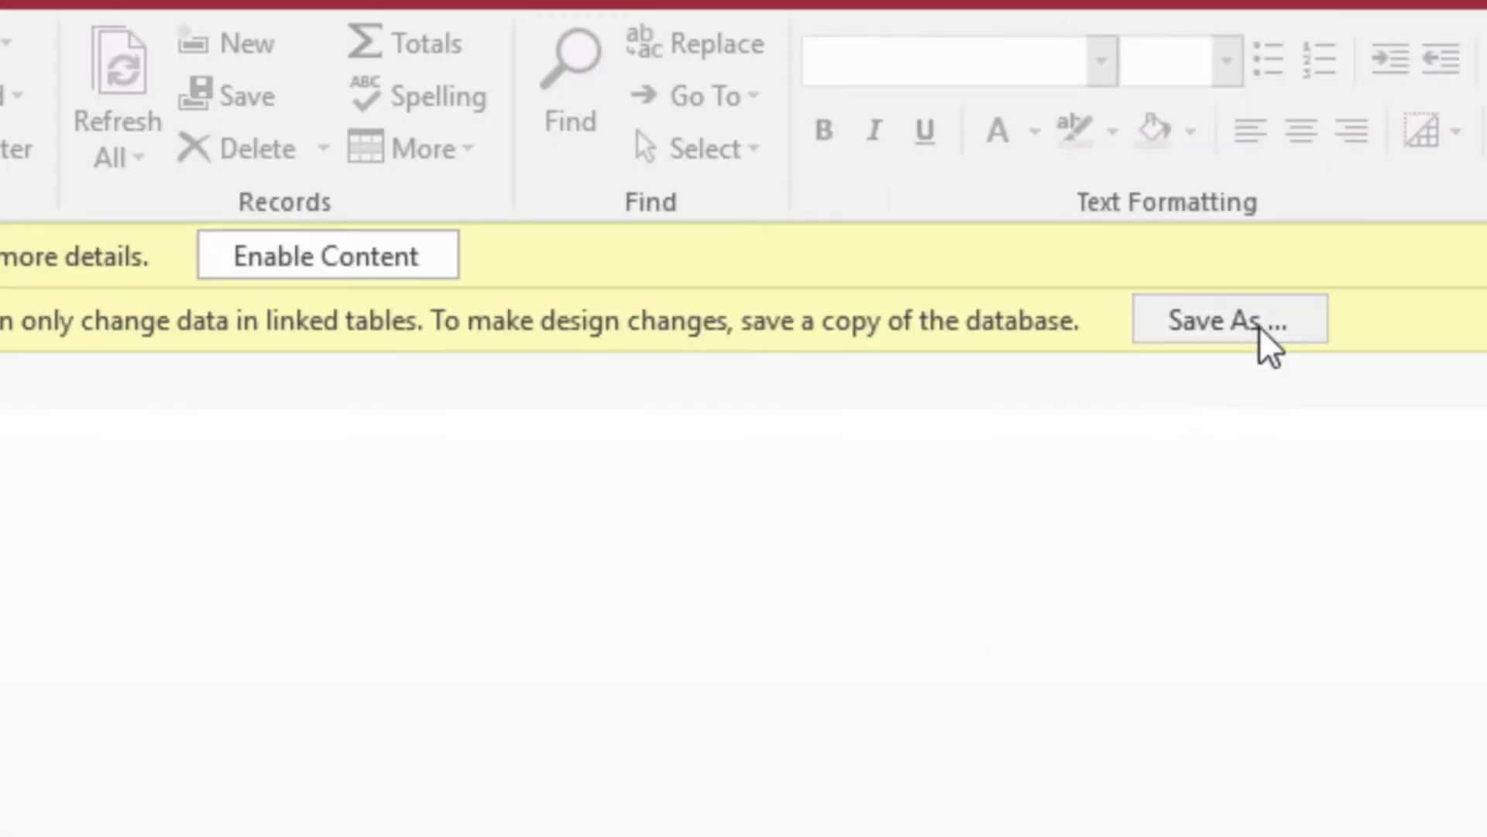
left_click(1259, 324)
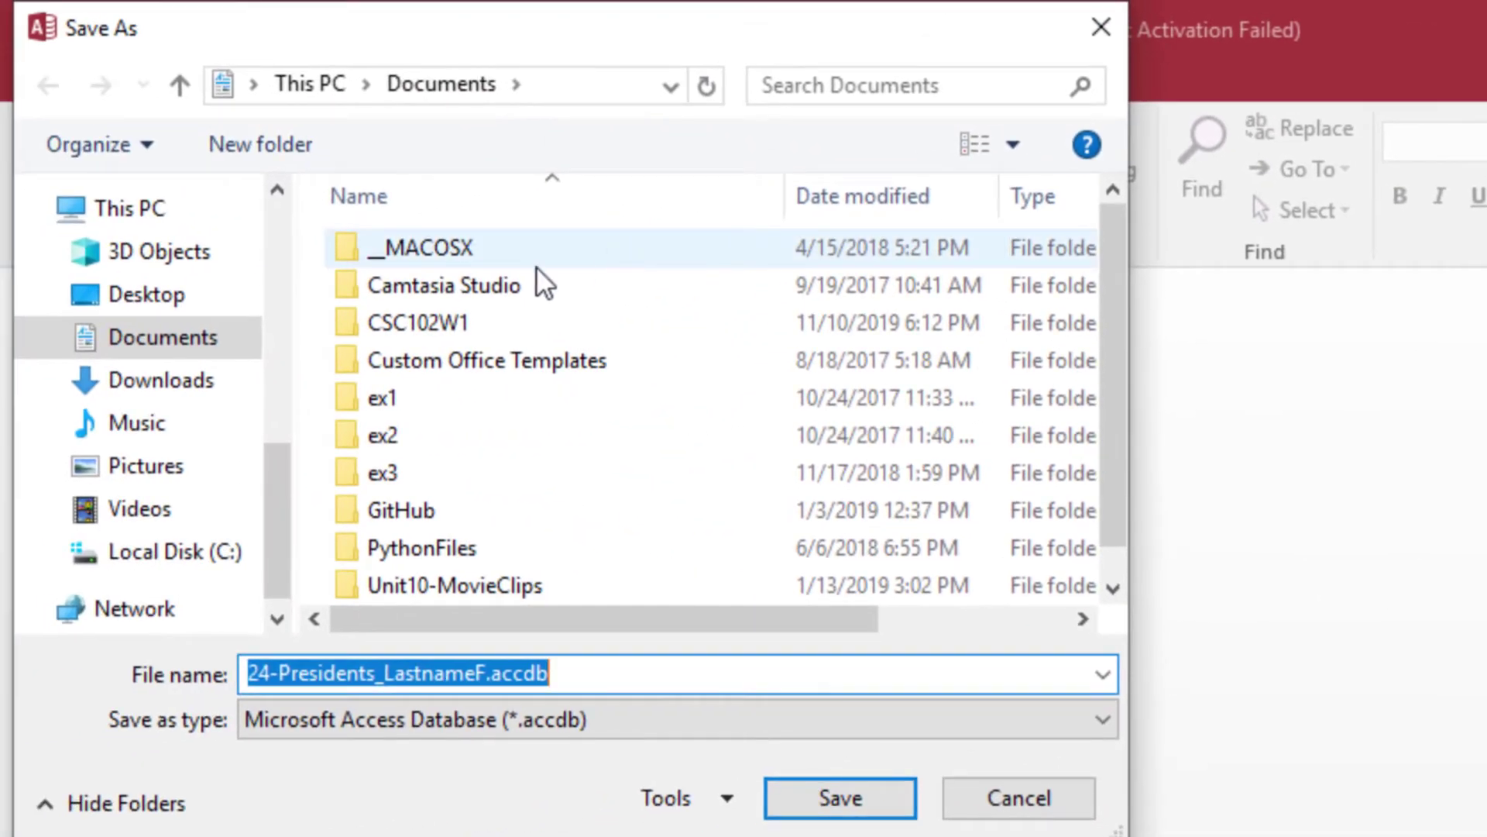
left_click(161, 298)
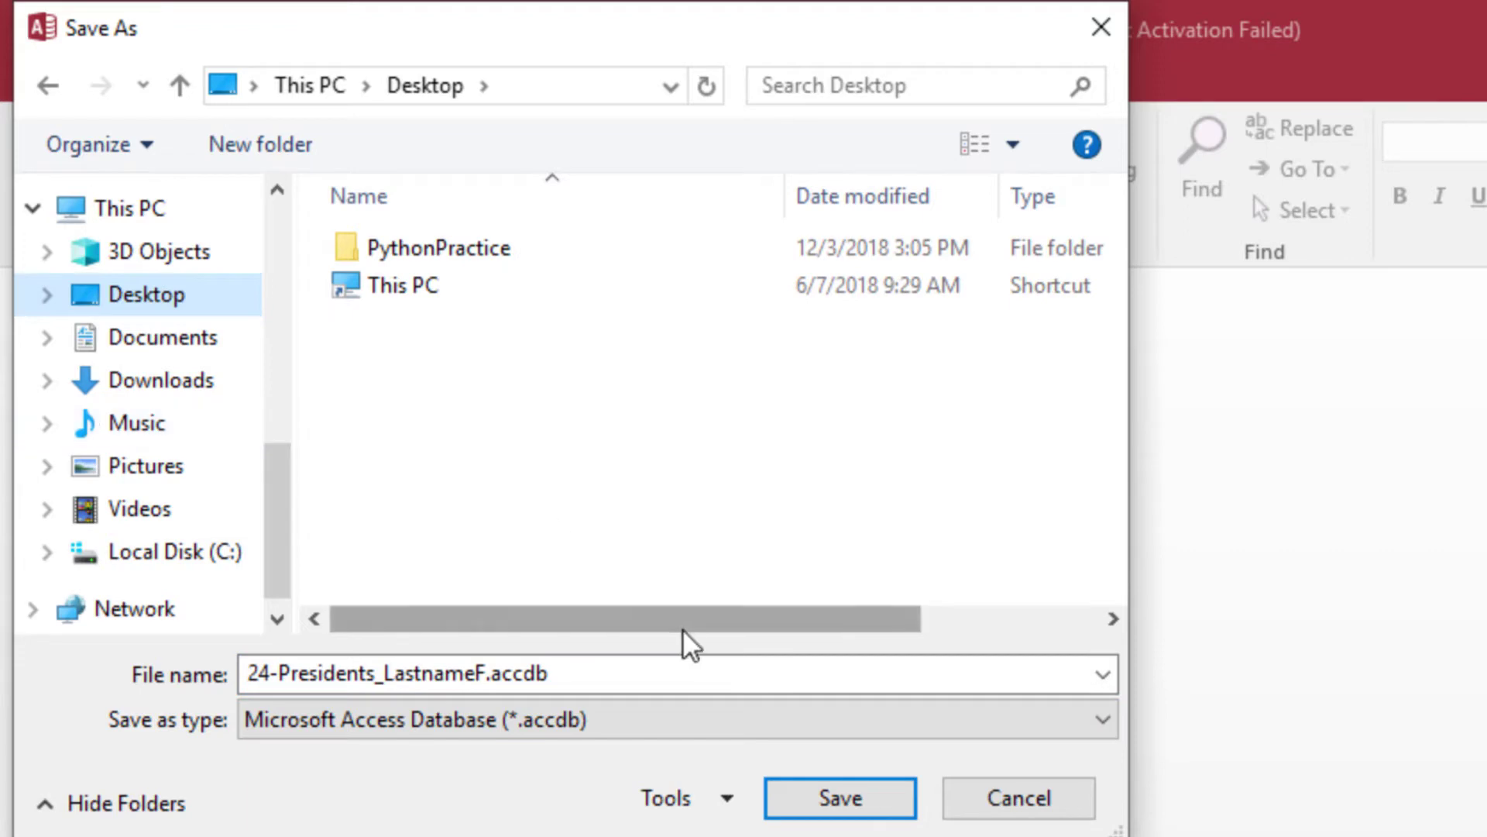
double_click(418, 676)
left_click(449, 673)
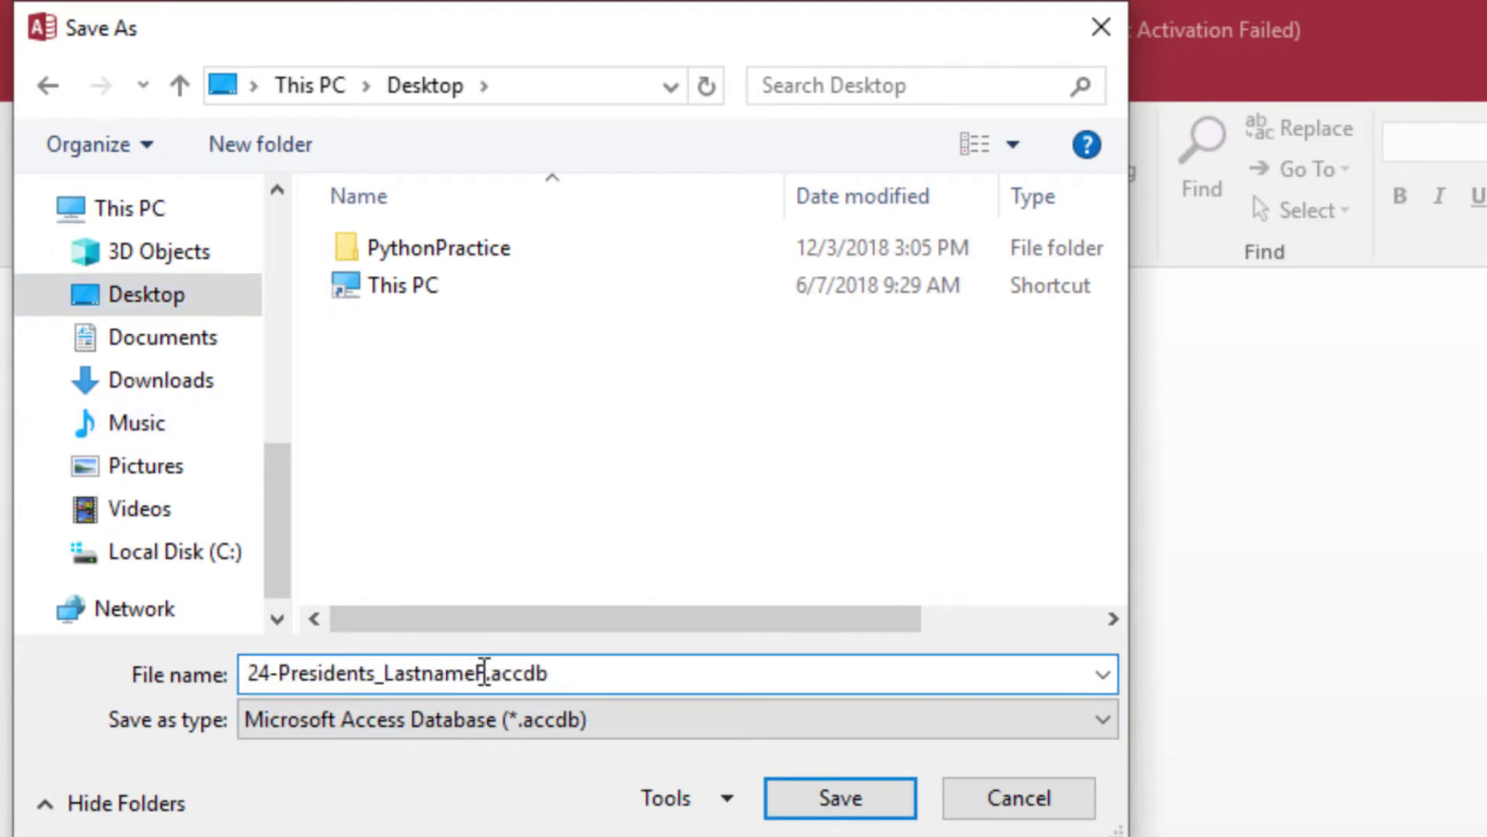
left_click_drag(486, 673, 386, 667)
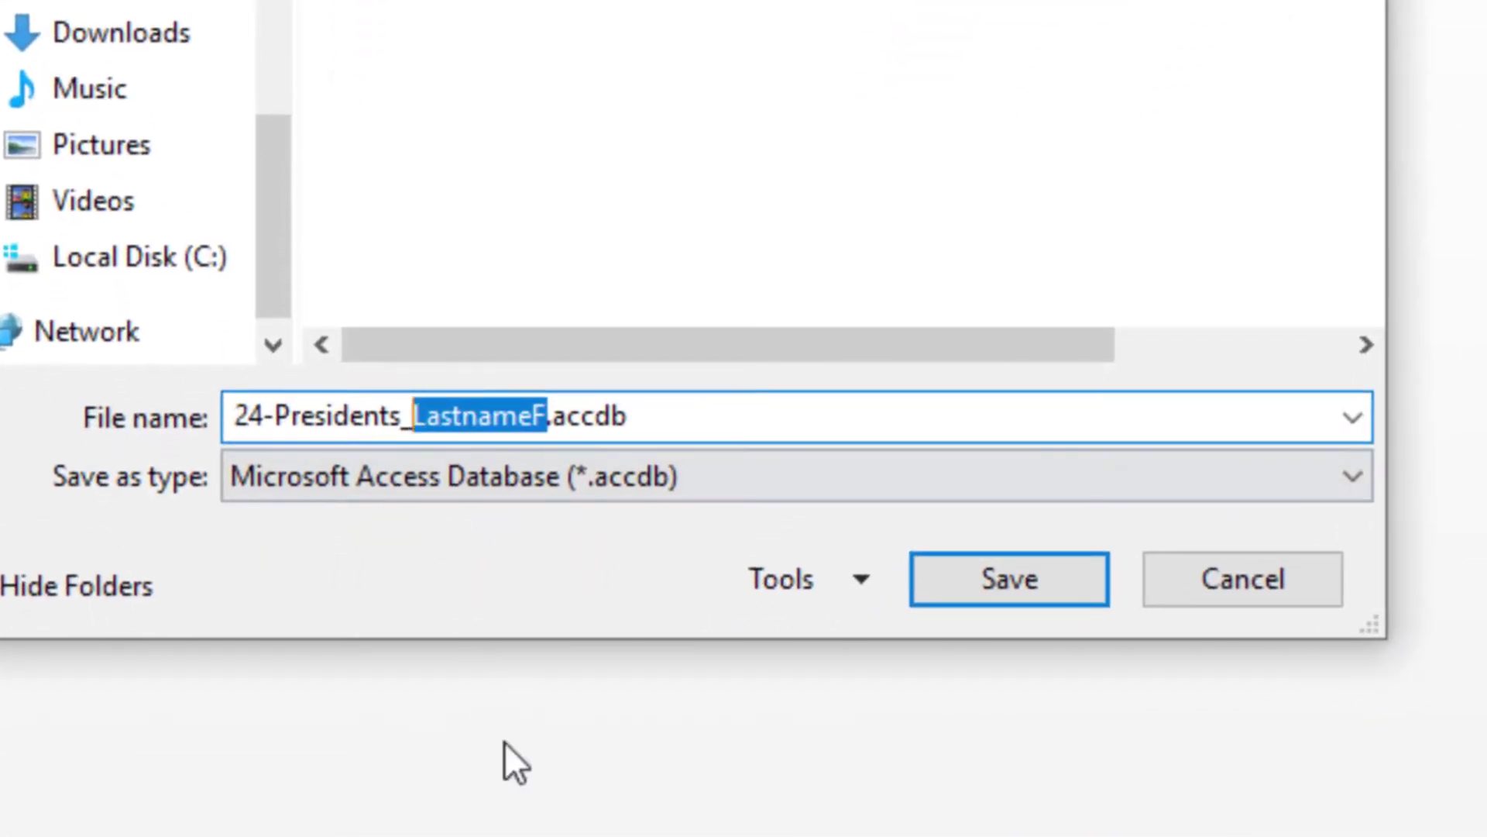
type("HomaR")
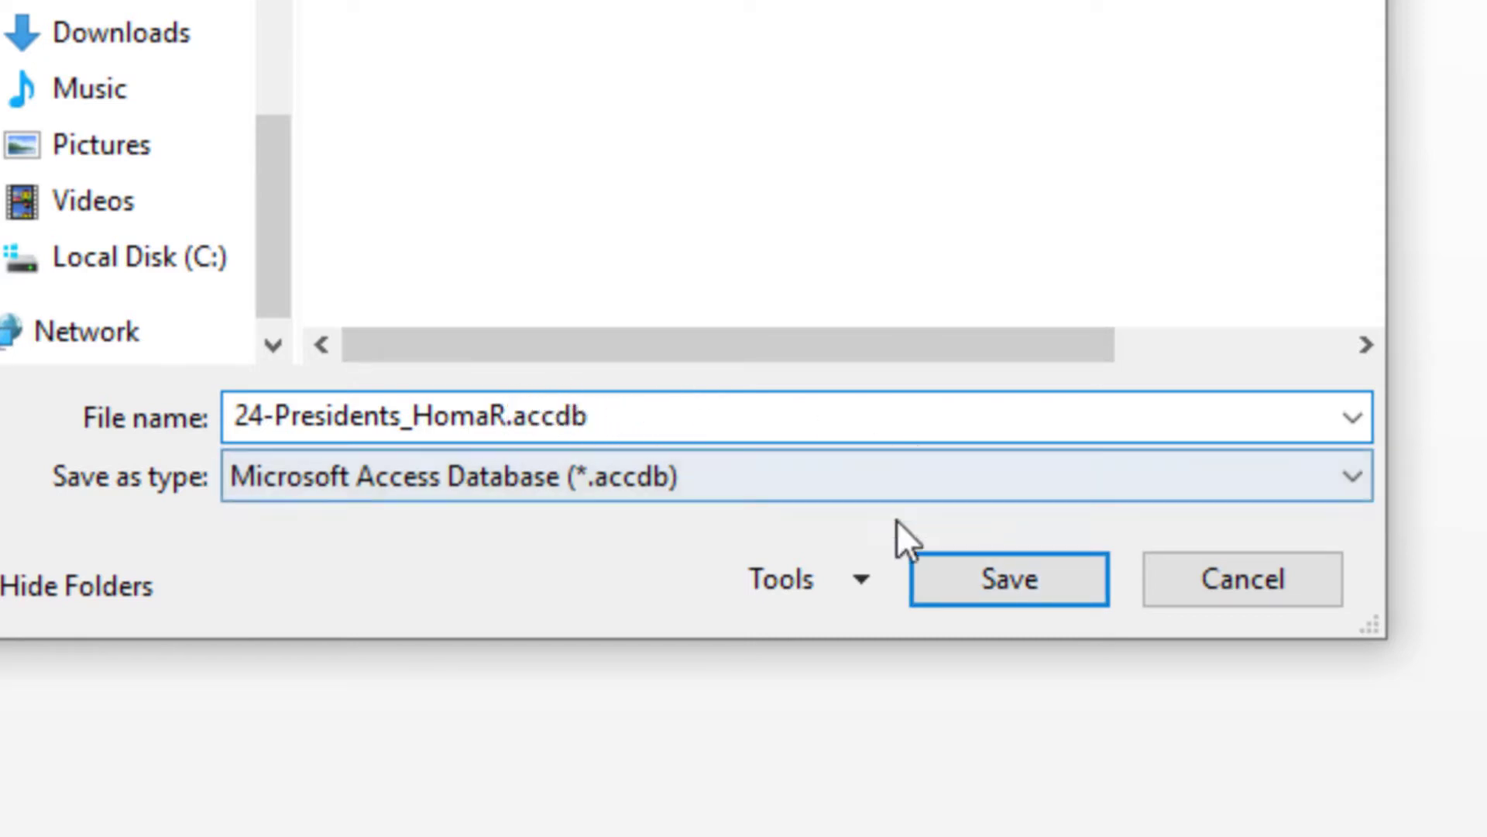
left_click(1008, 577)
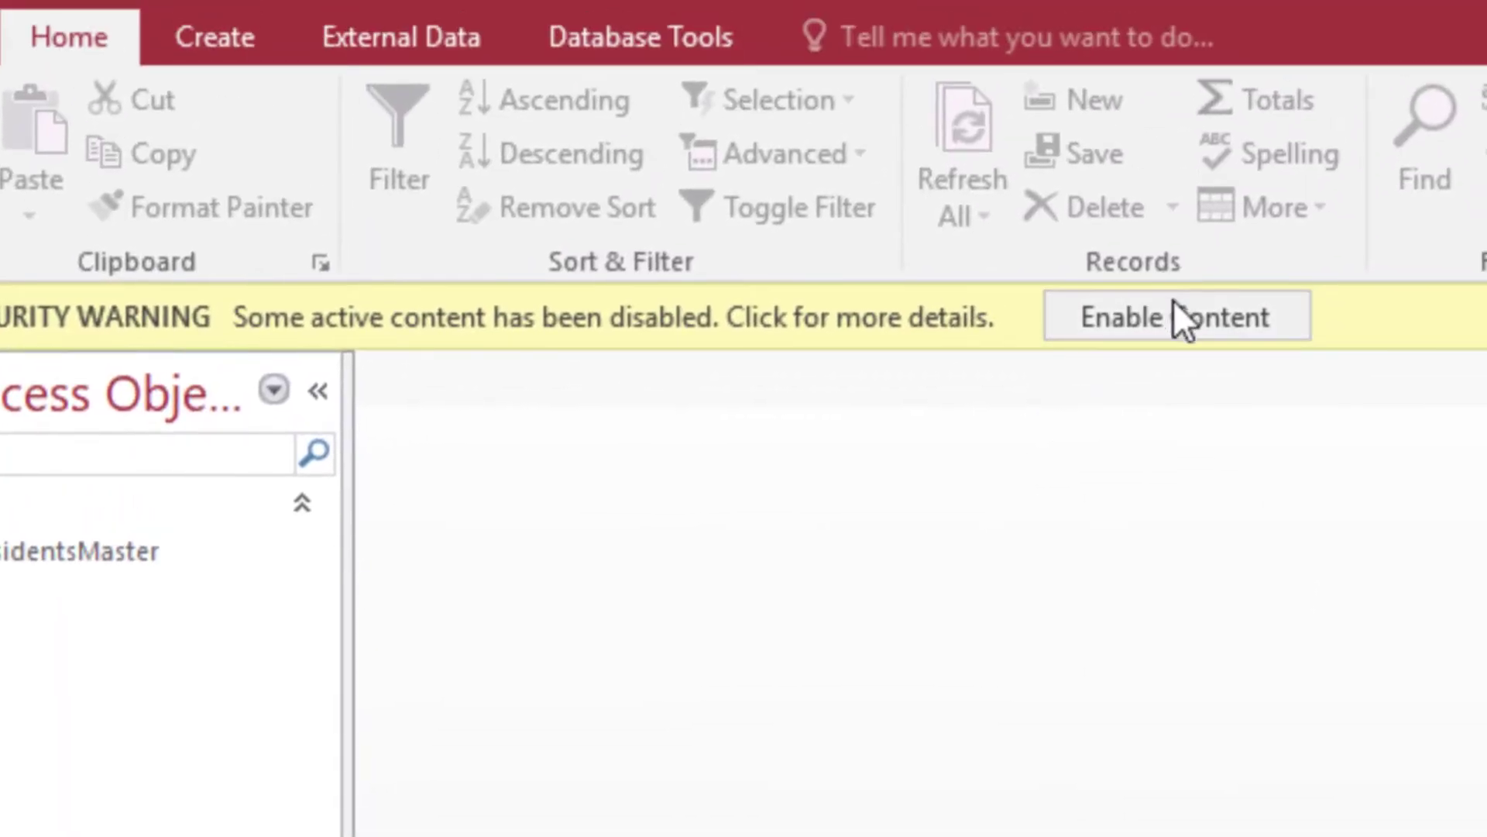
Enable the database's disabled content and open the PresidentsMaster table.
left_click(1181, 272)
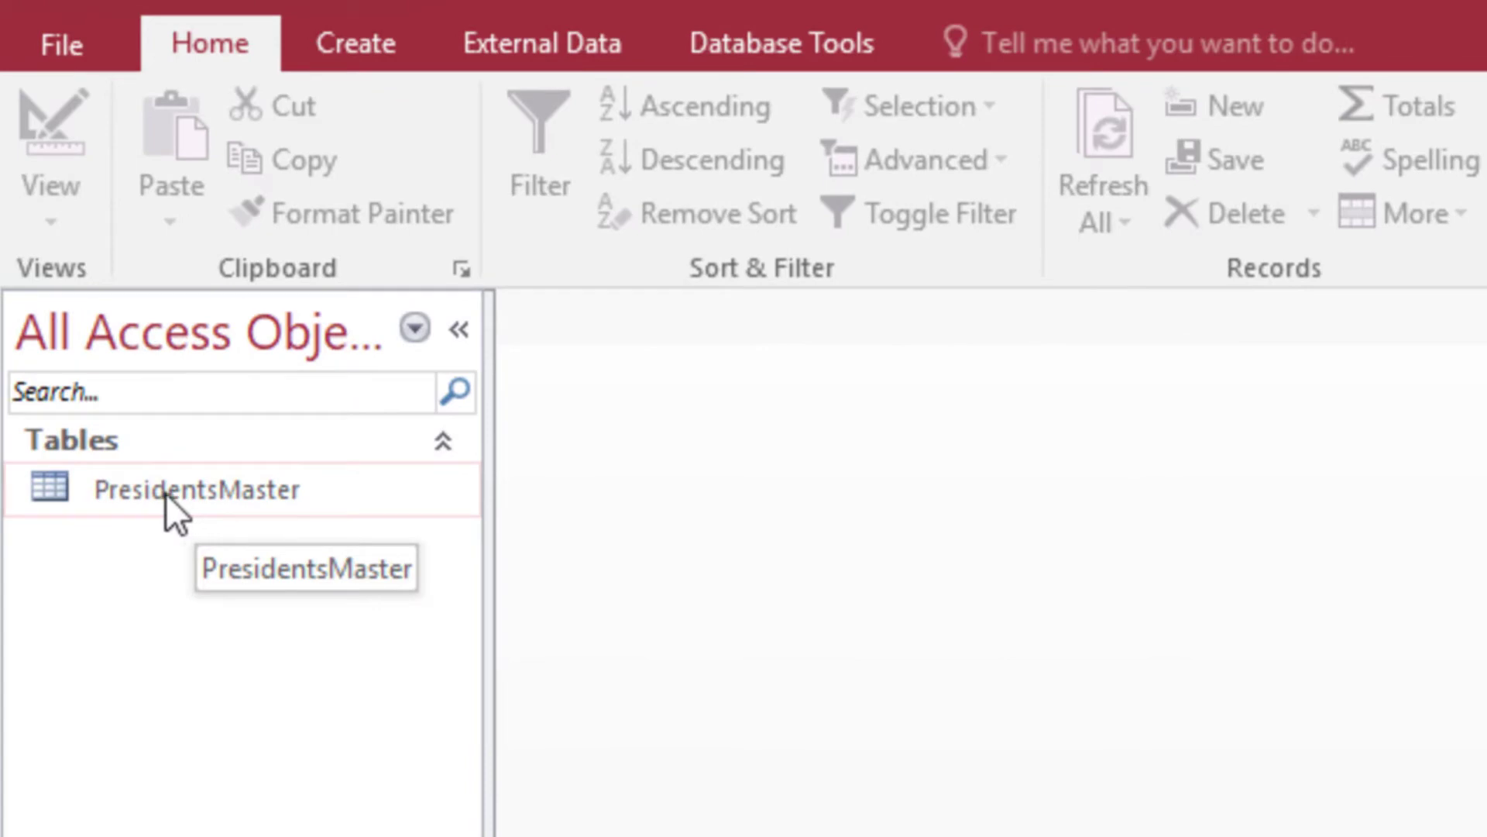
double_click(166, 493)
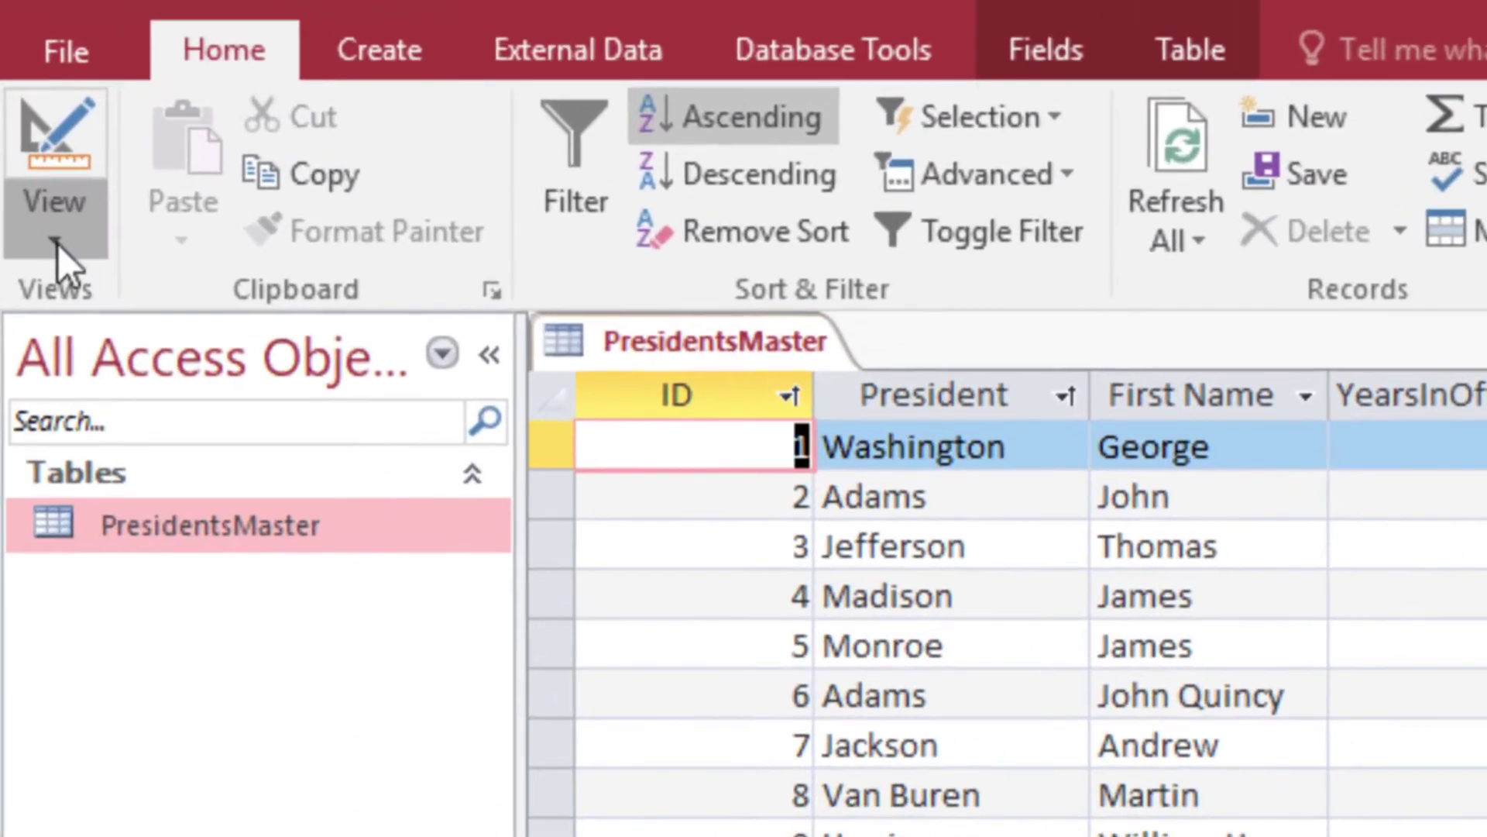
View the PresidentsMaster field names and data types in Design View and return to Datasheet View.
left_click(28, 92)
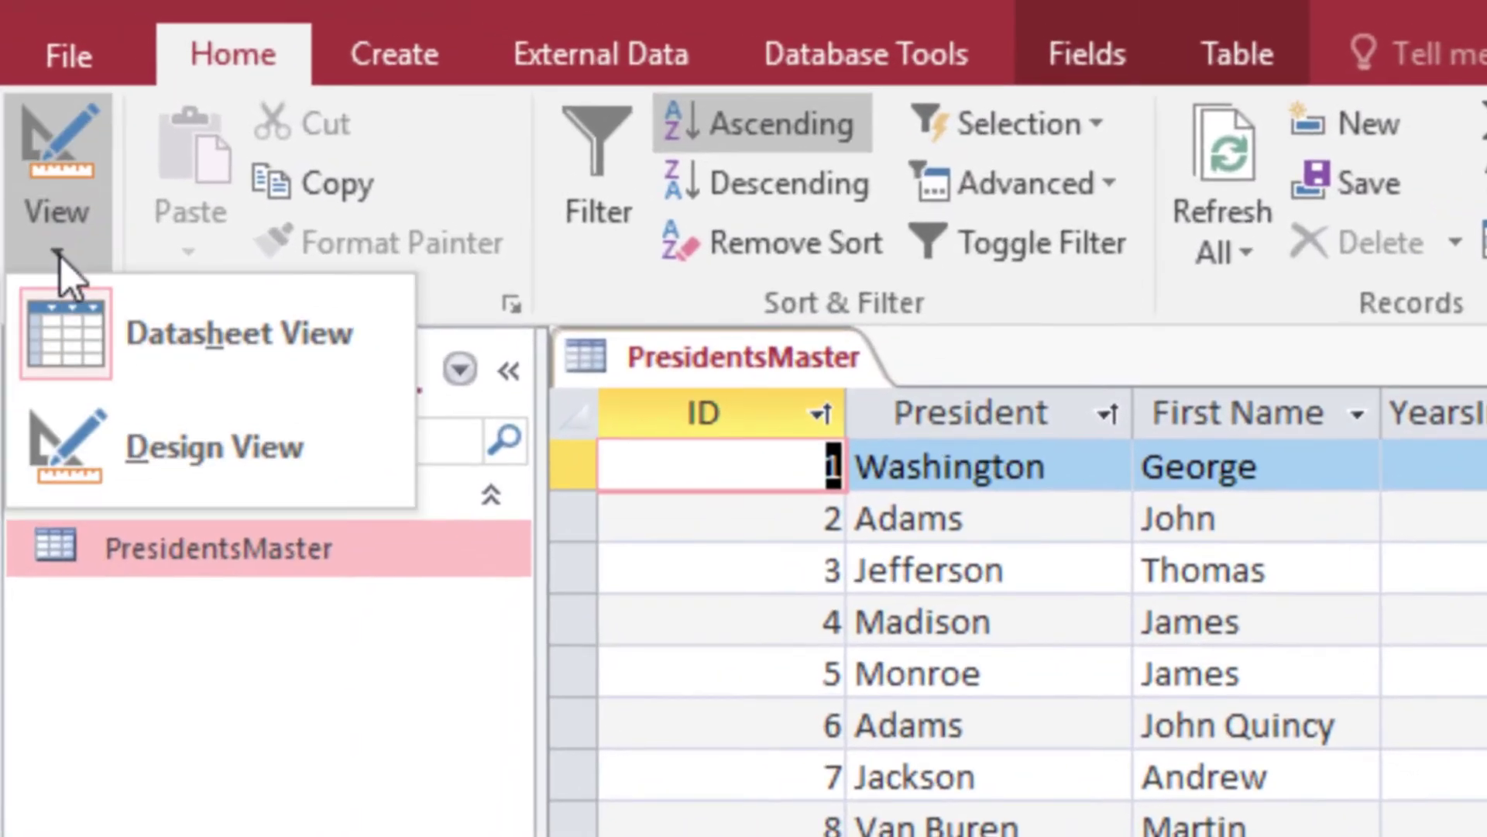
left_click(134, 467)
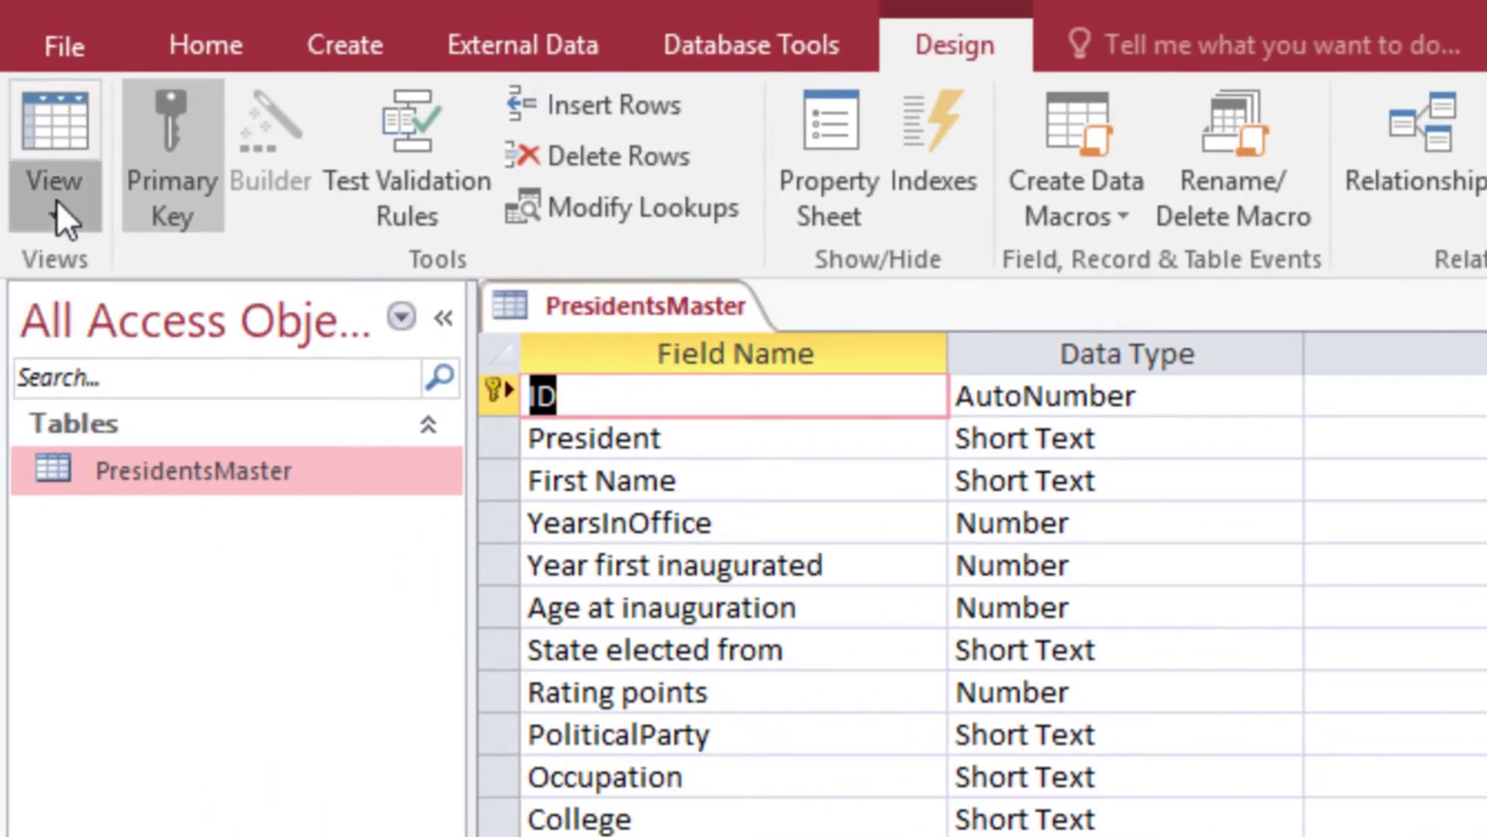
left_click(57, 198)
left_click(77, 314)
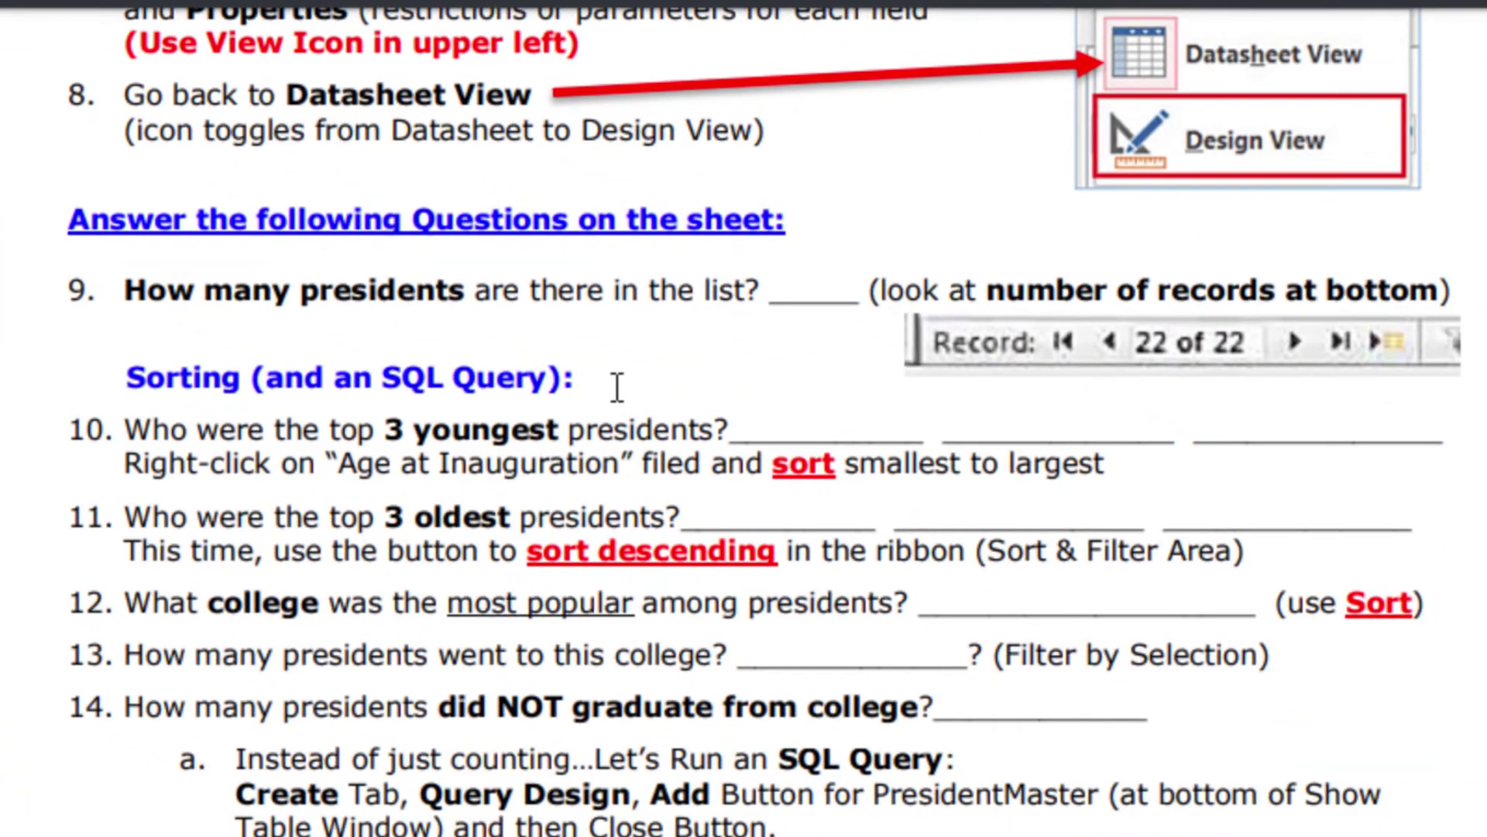
Create a blank Word document for the answers and enter "44 presidents" as the answer to question 9.
scroll(618, 385, "down", 3)
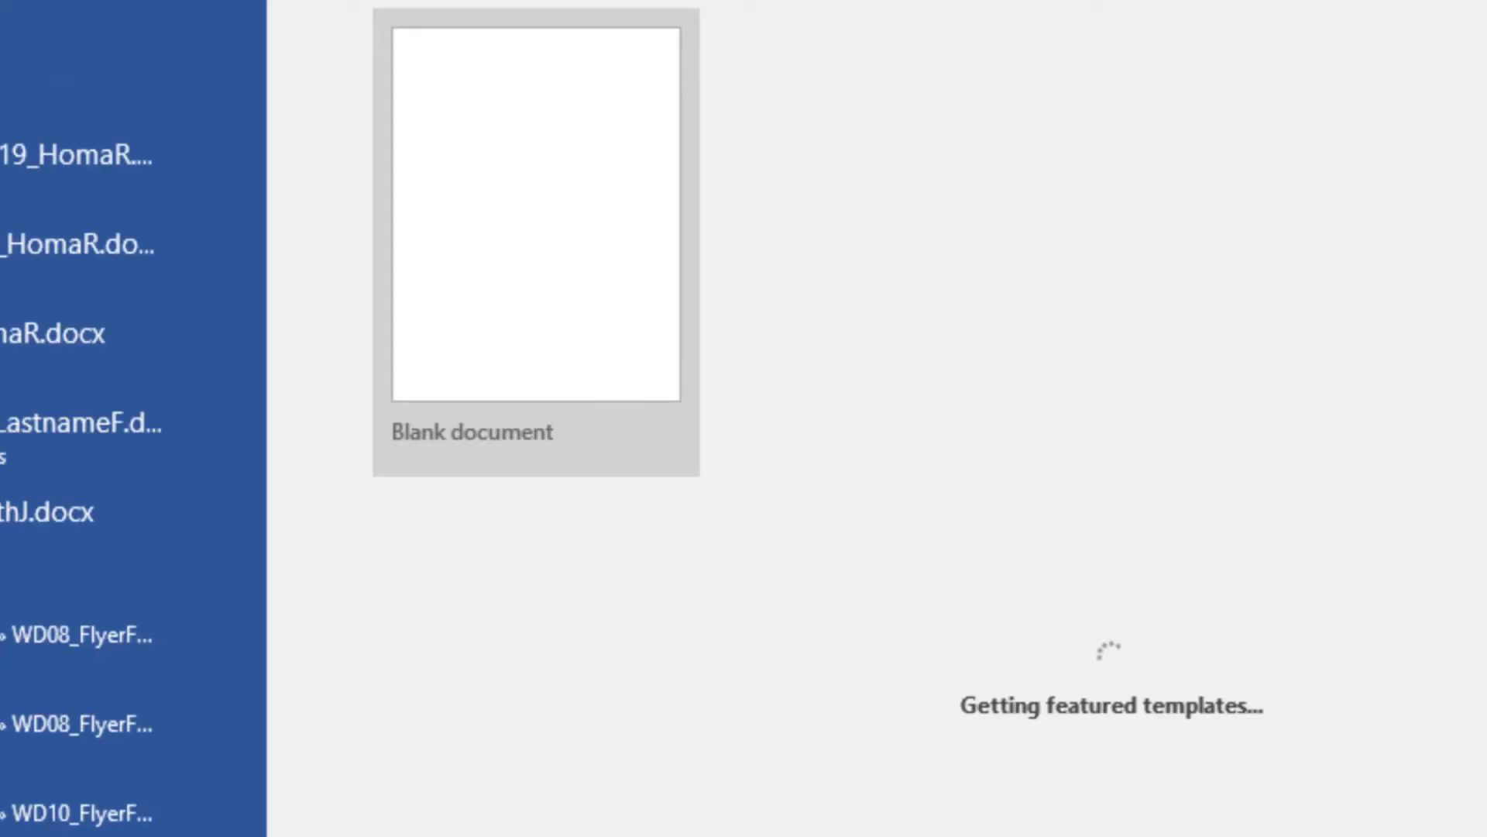
key("Escape")
left_click(539, 222)
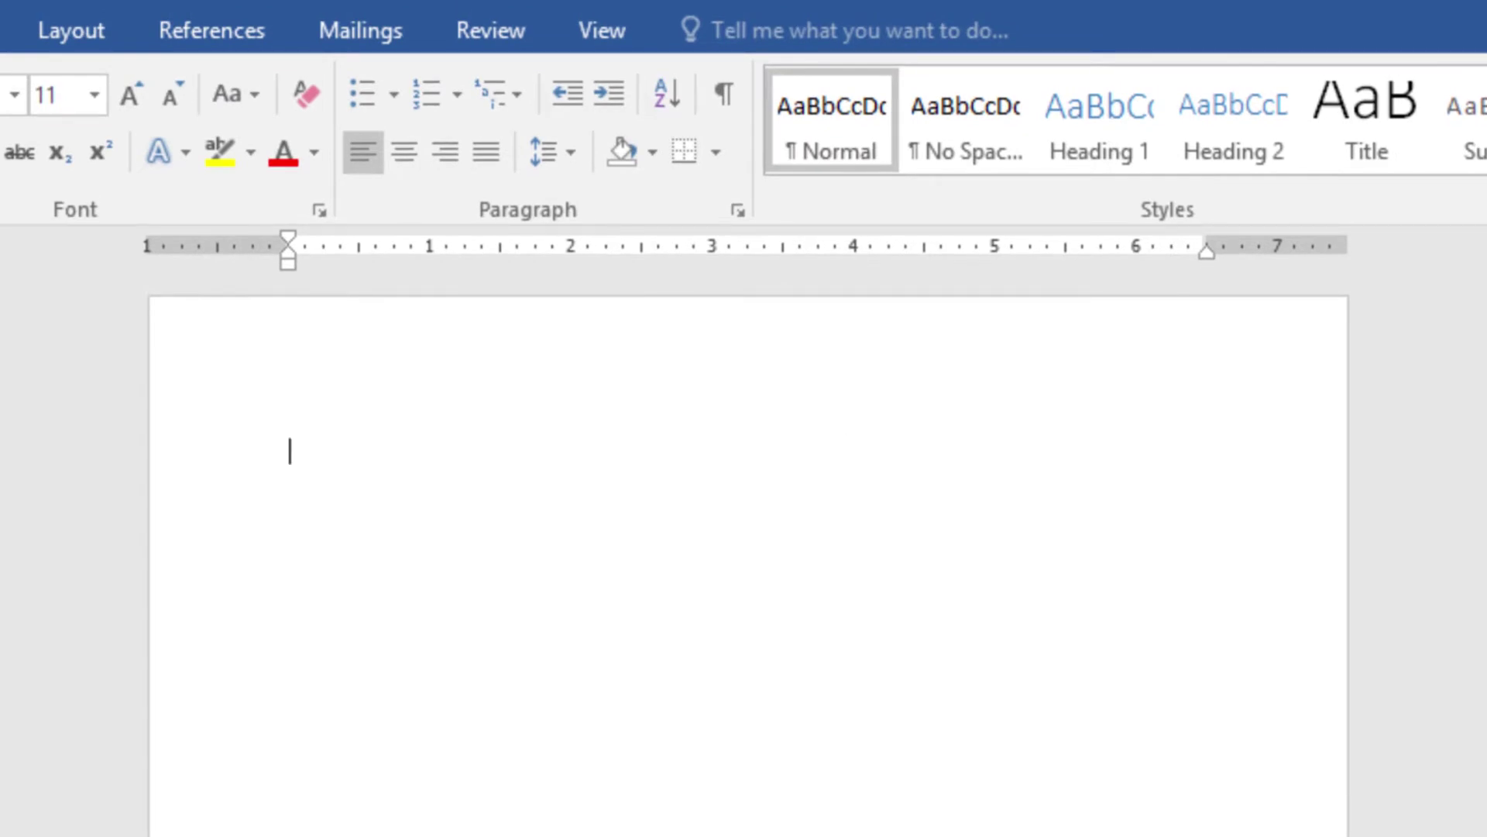
scroll(744, 553, "up", 3, "ctrl")
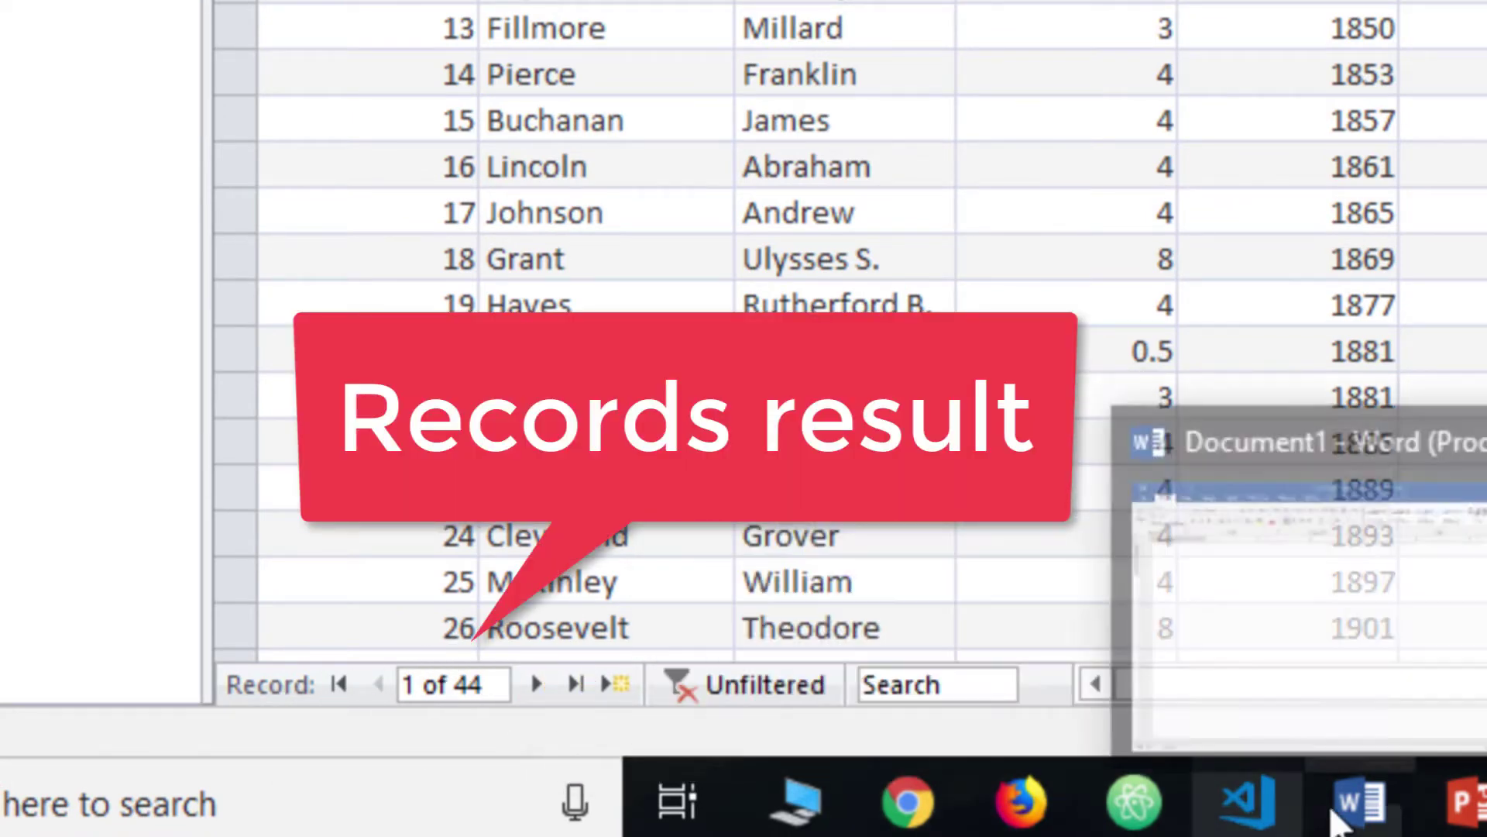
left_click(1360, 789)
type("44")
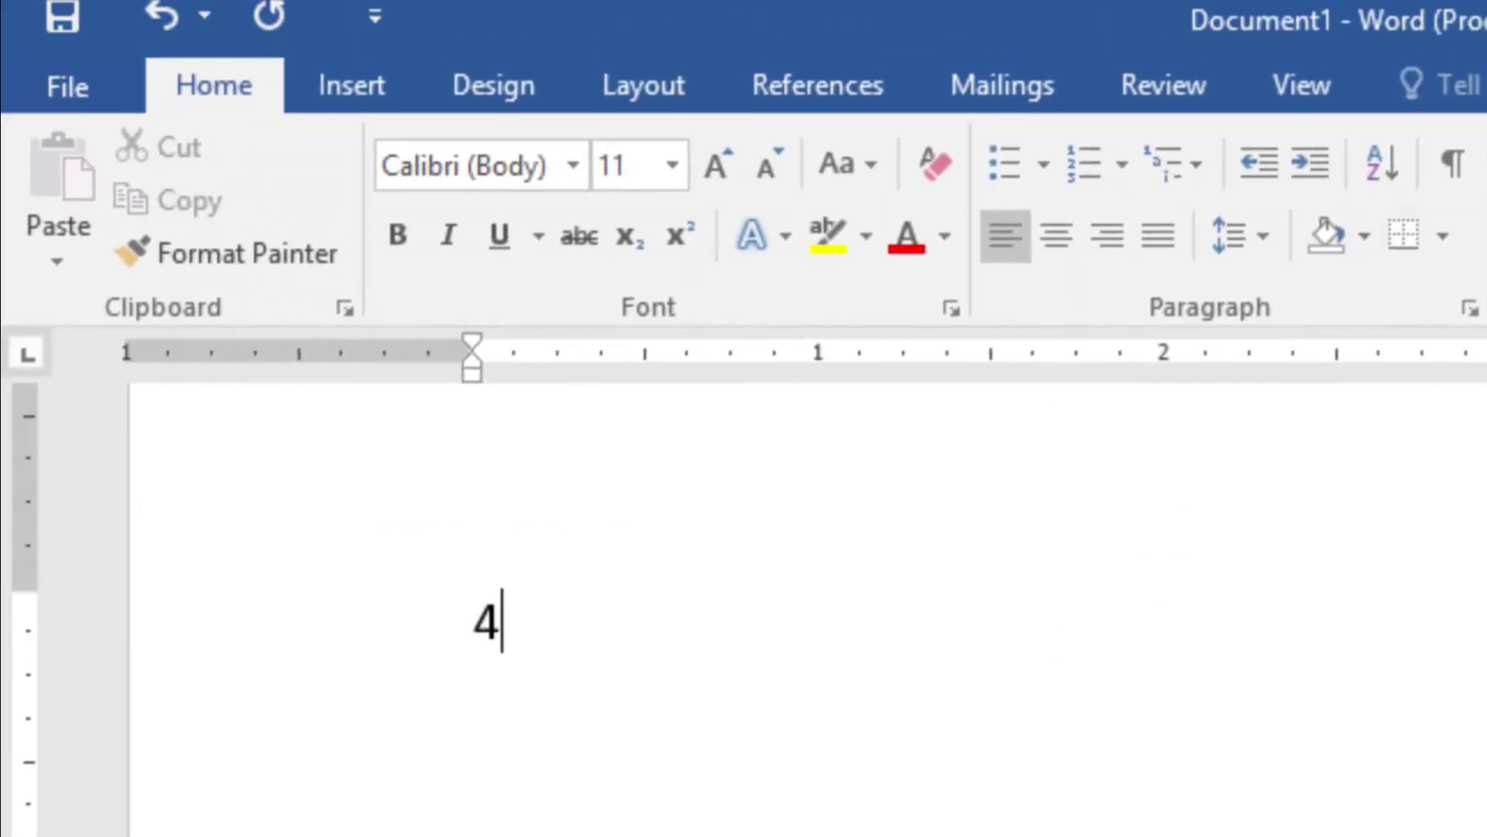
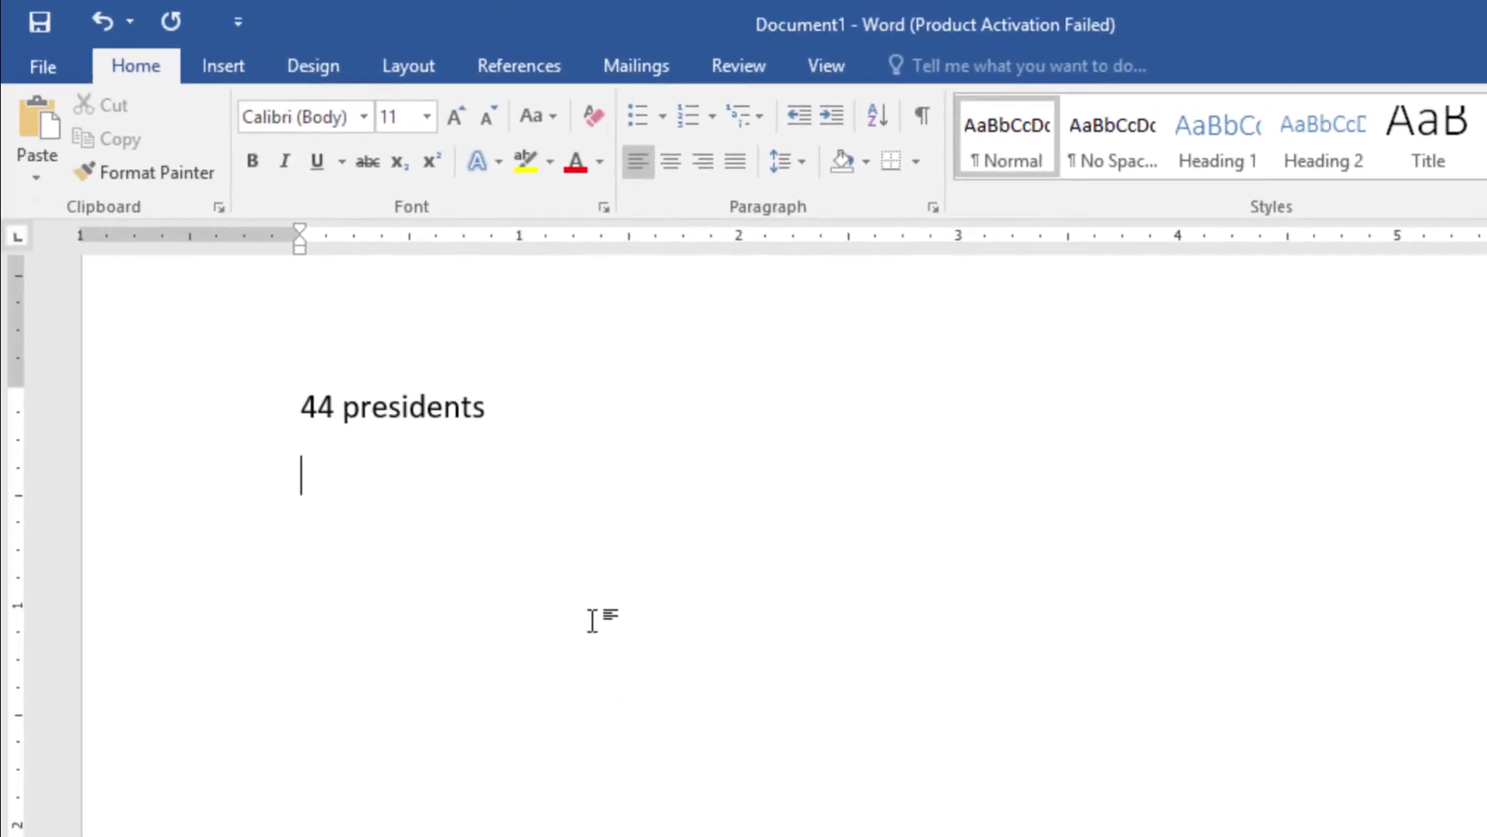
Paste the copied President entries Roosevelt, Kennedy, Grant and Clinton below the first answer as plain text without the table.
type("PresidentsMaster President Roosevelt Kennedy Grant Clinton")
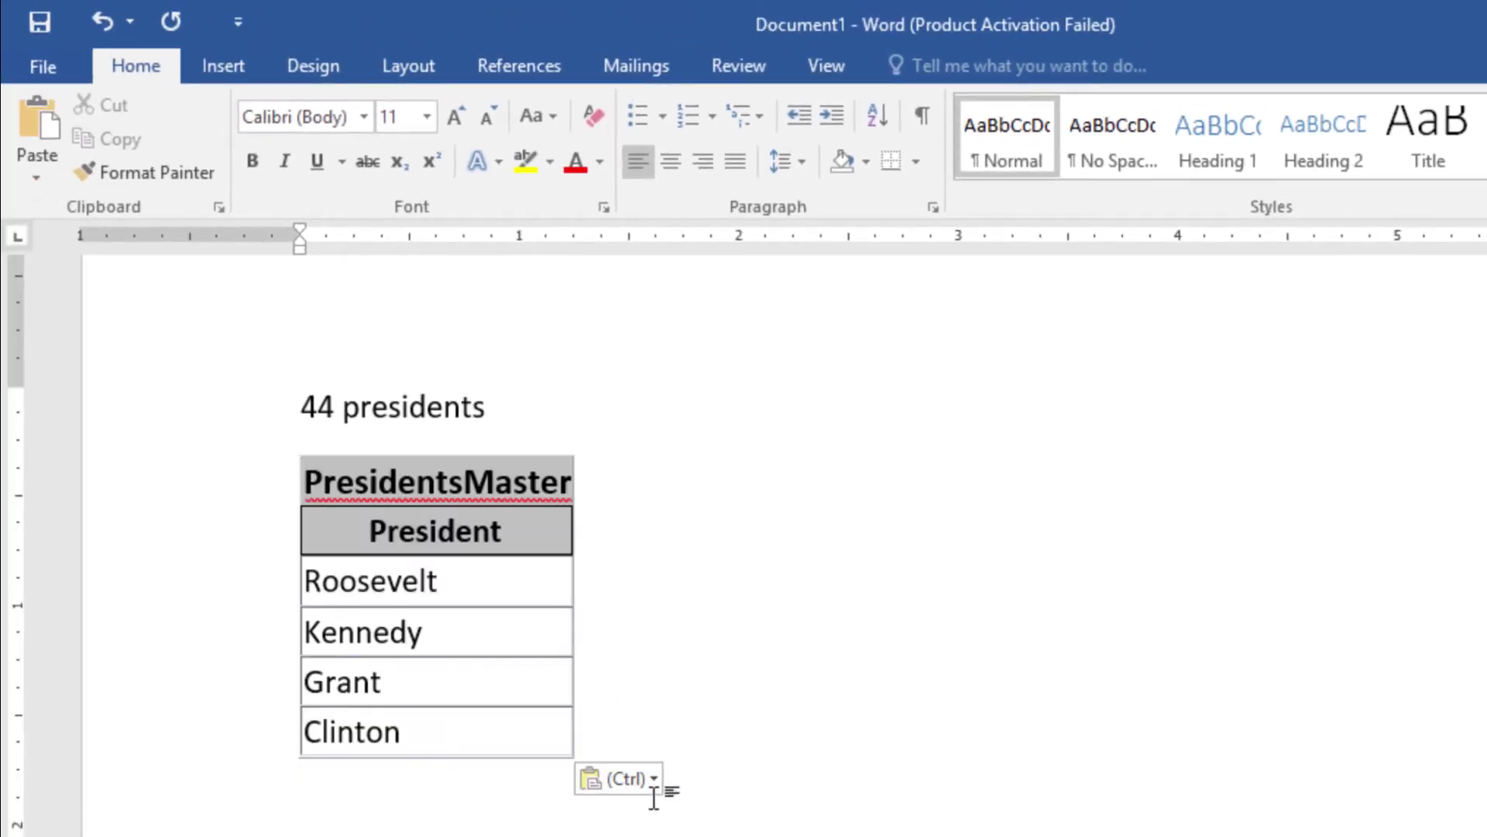
left_click(655, 779)
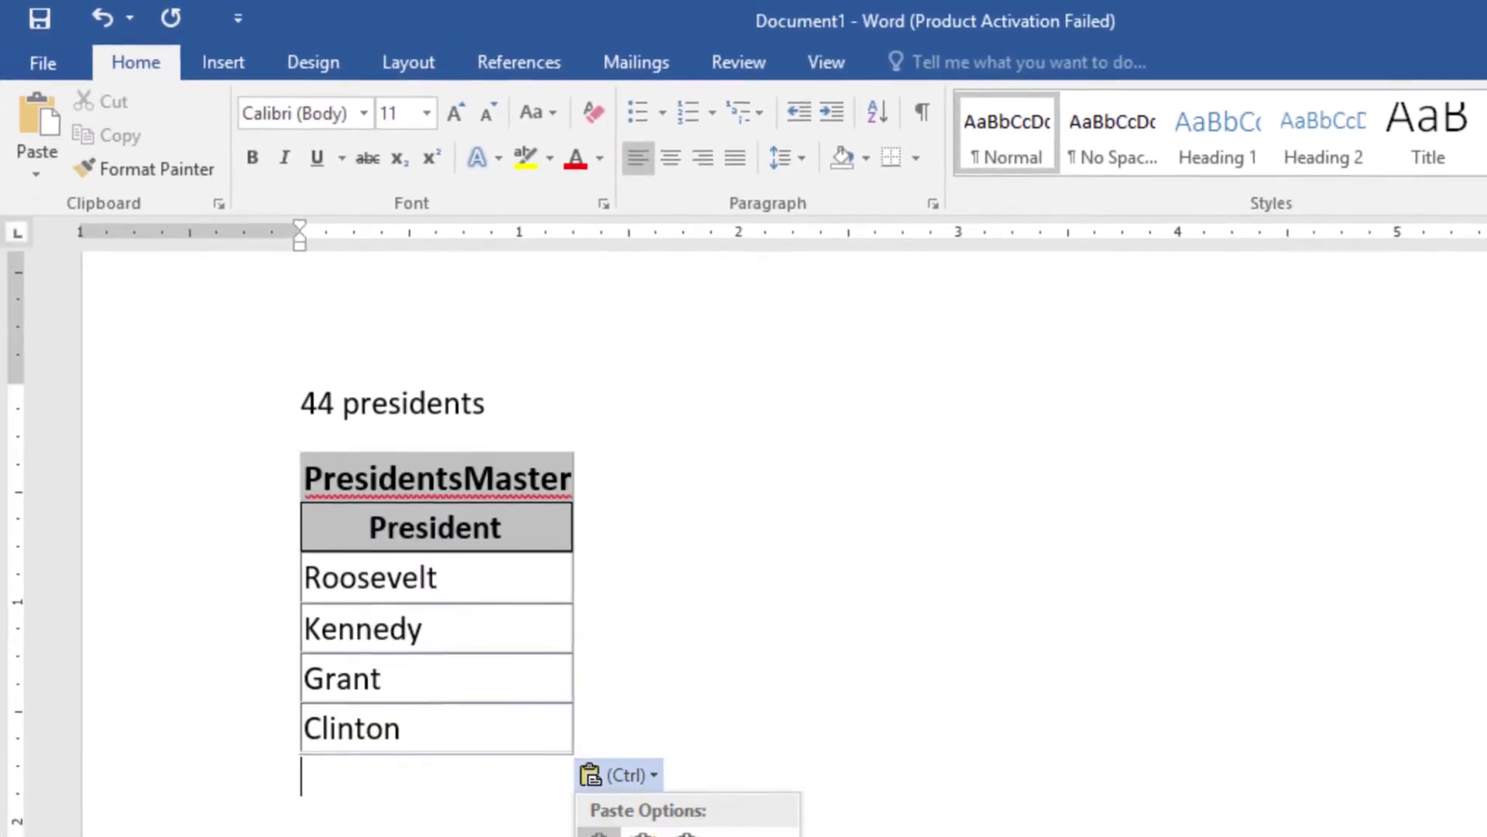
left_click(694, 783)
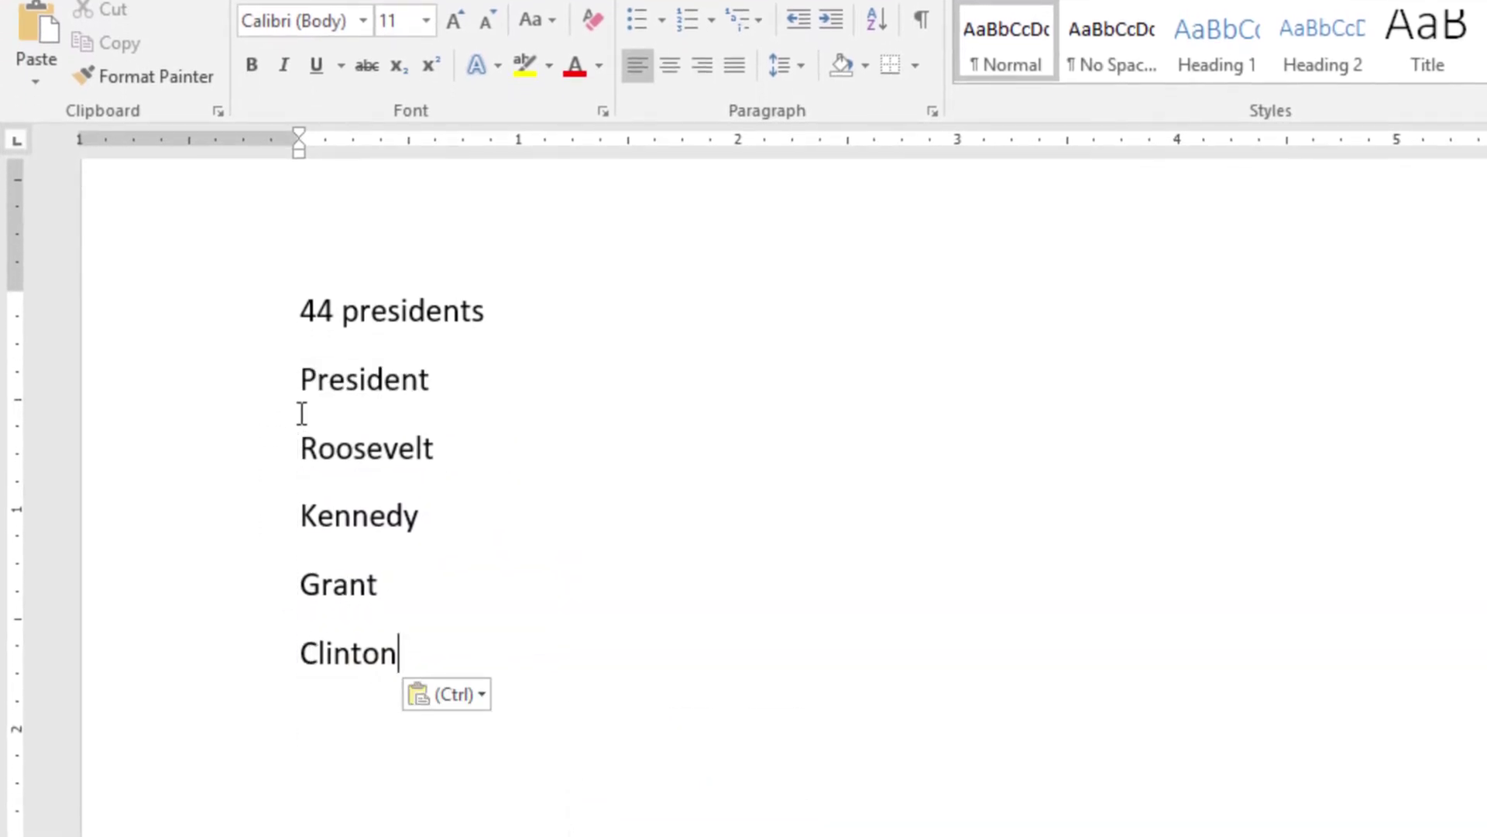
Replace the heading President with "Youngest" and join the four pasted names onto that same line.
left_click_drag(297, 378, 429, 378)
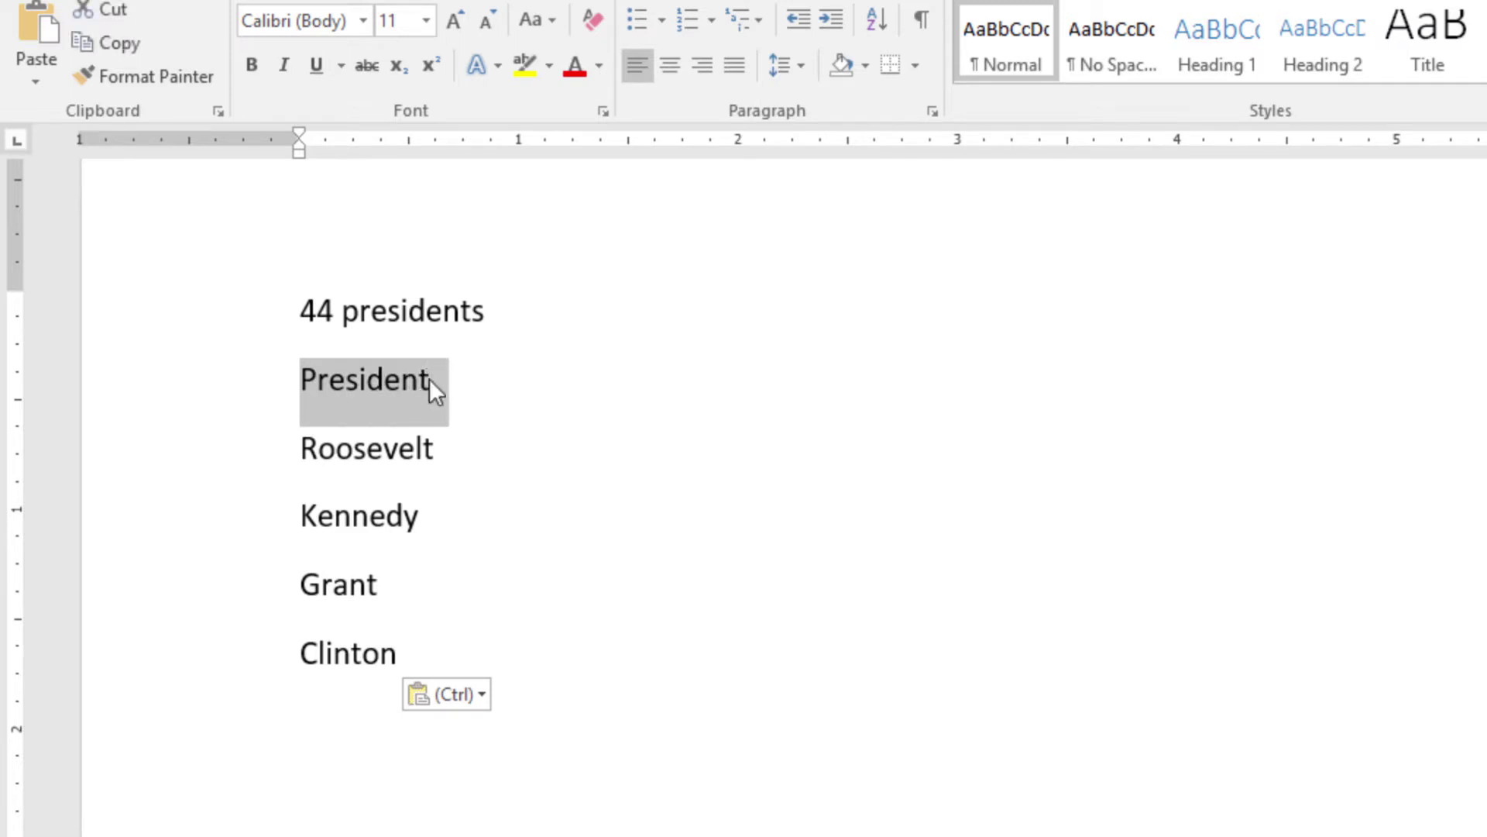
type("Youngest")
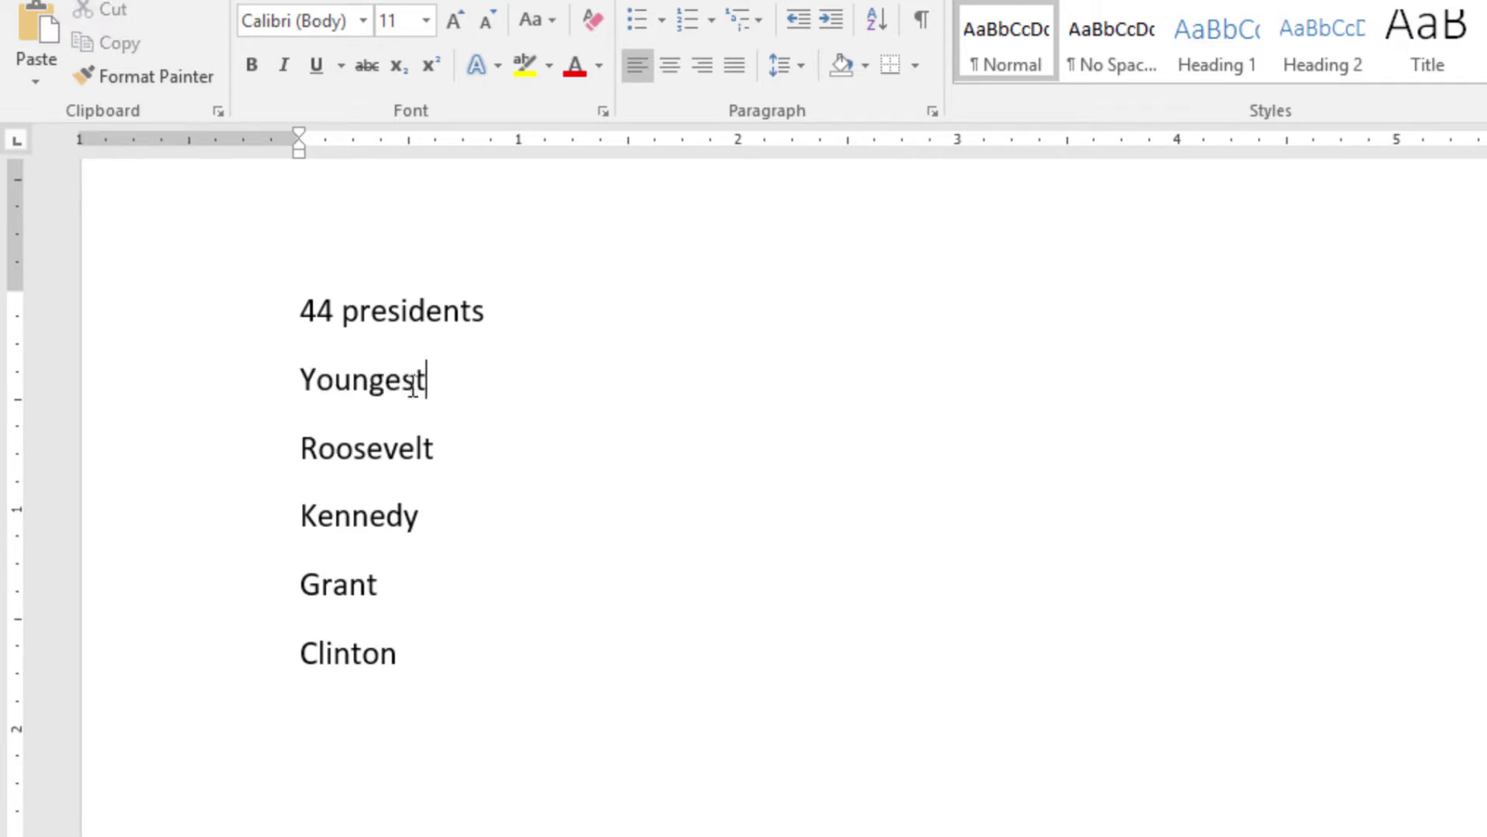
left_click(299, 449)
key("BackSpace")
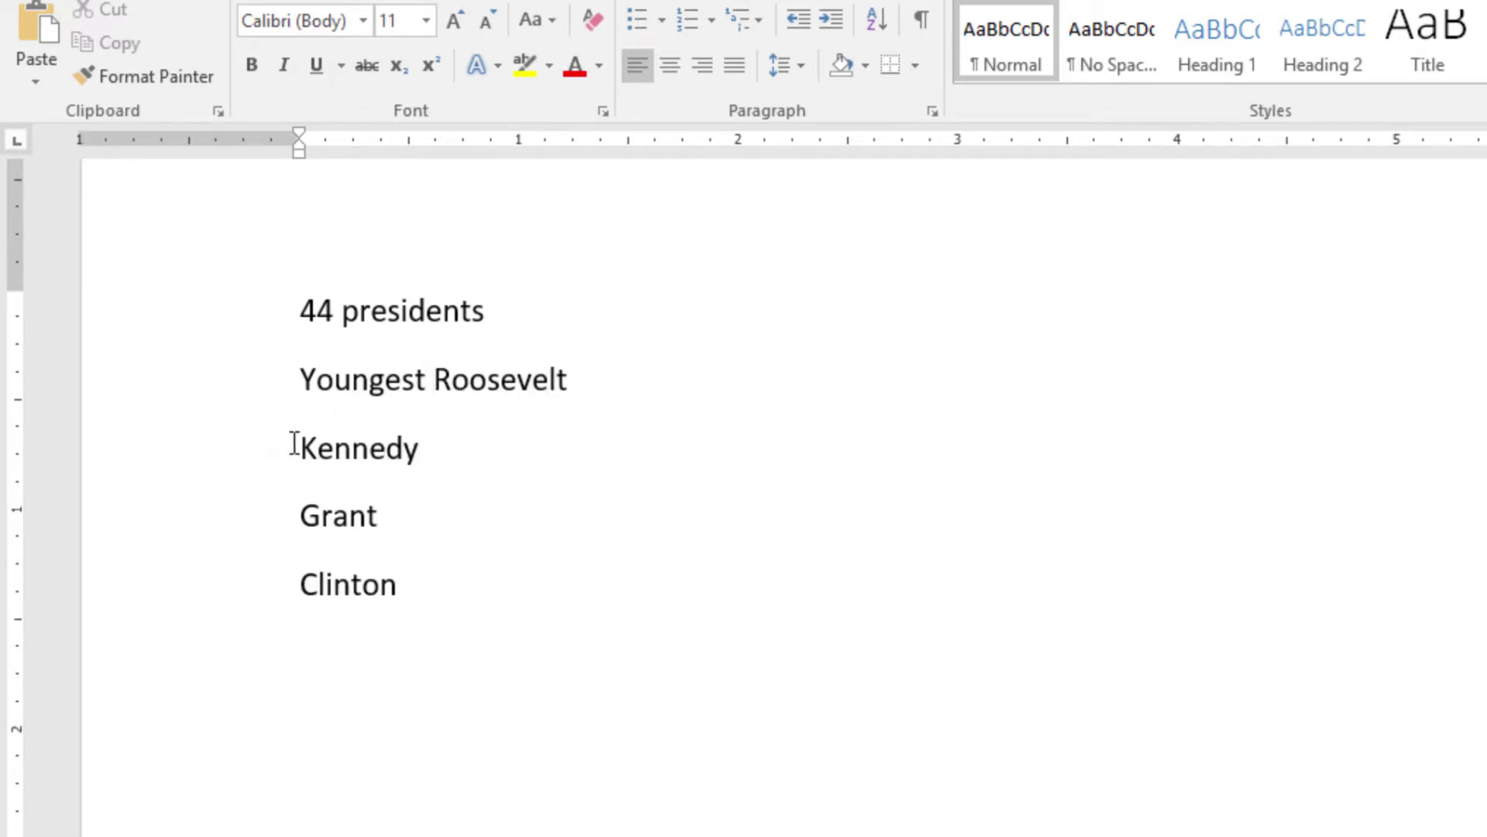
left_click(295, 448)
key("BackSpace")
key("End")
key("Delete")
key("End")
key("Delete")
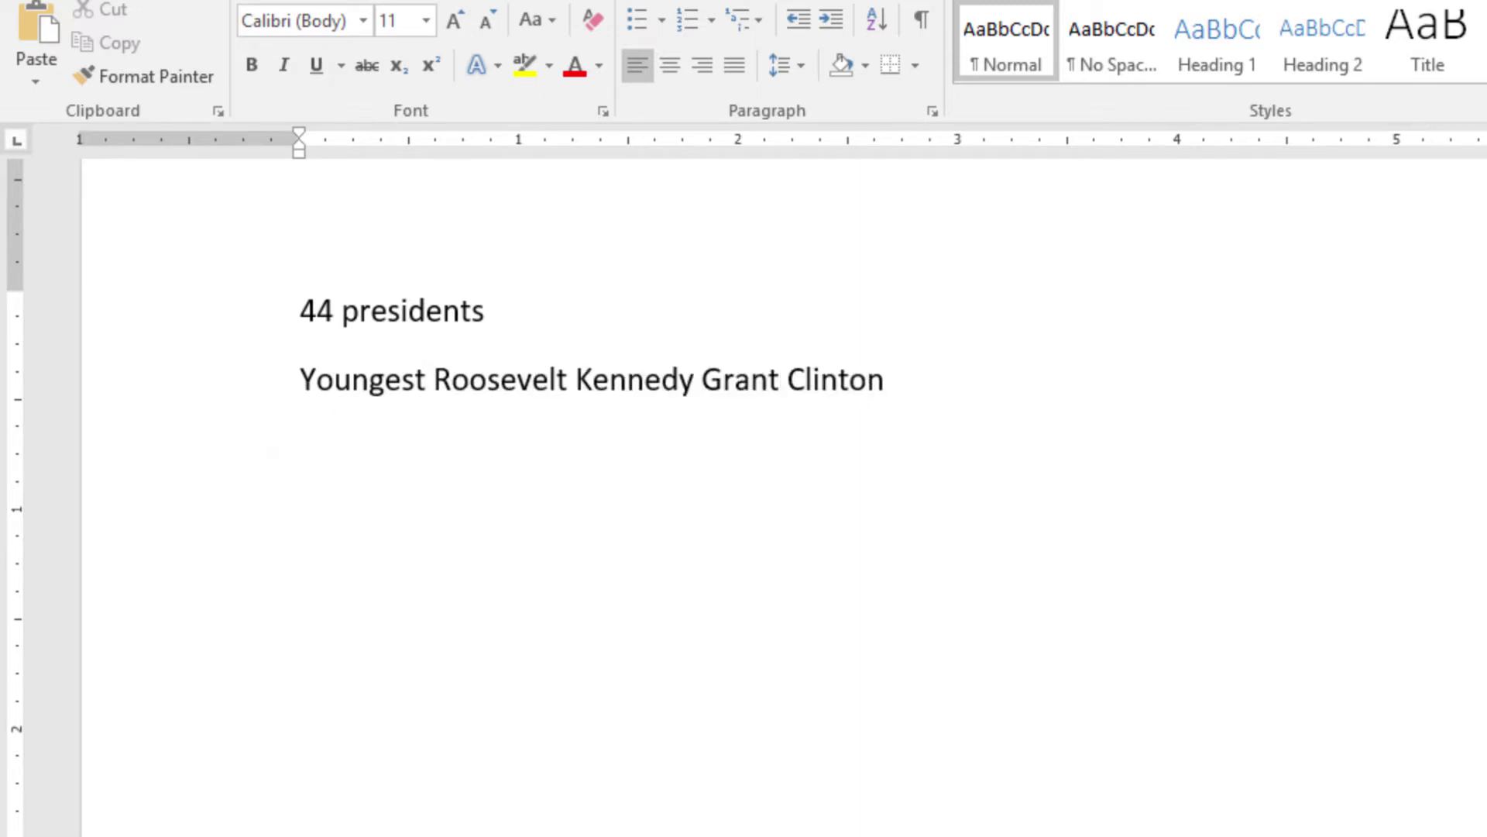
Add a new line below the youngest presidents and begin the label for the oldest presidents.
left_click_drag(299, 379, 890, 358)
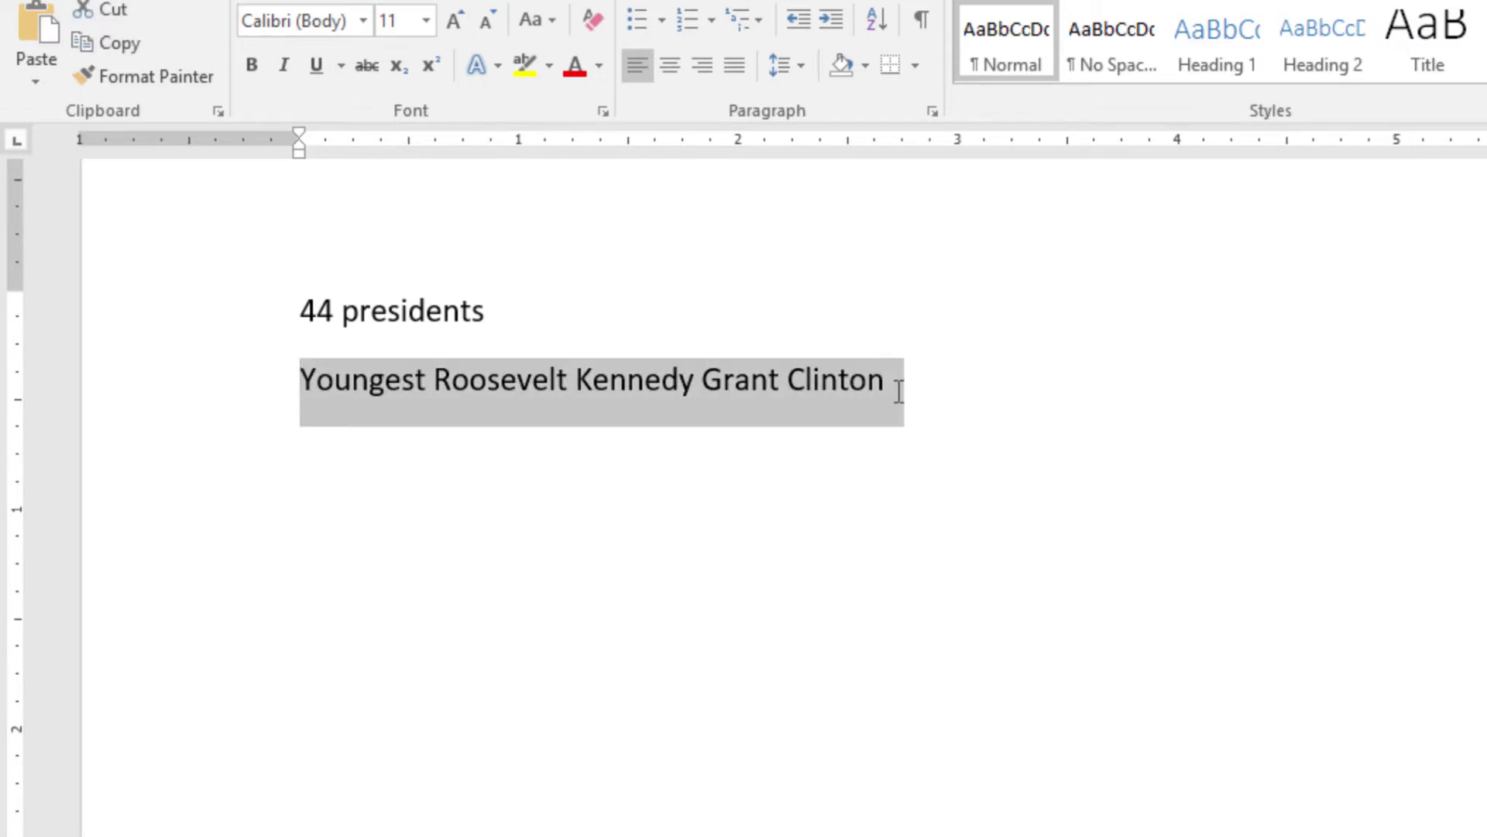
left_click(914, 385)
key("Return")
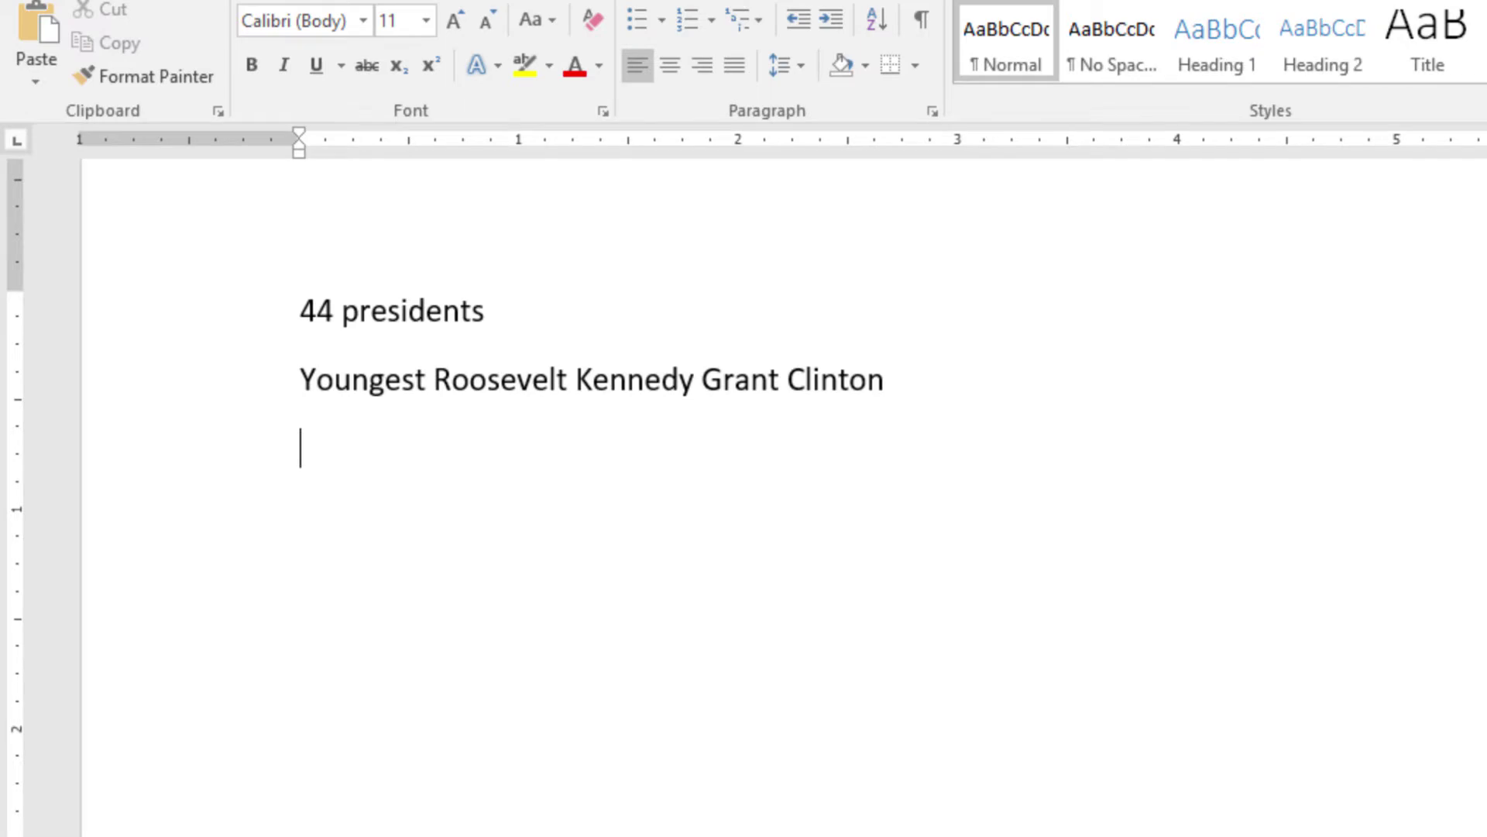
type("Olde")
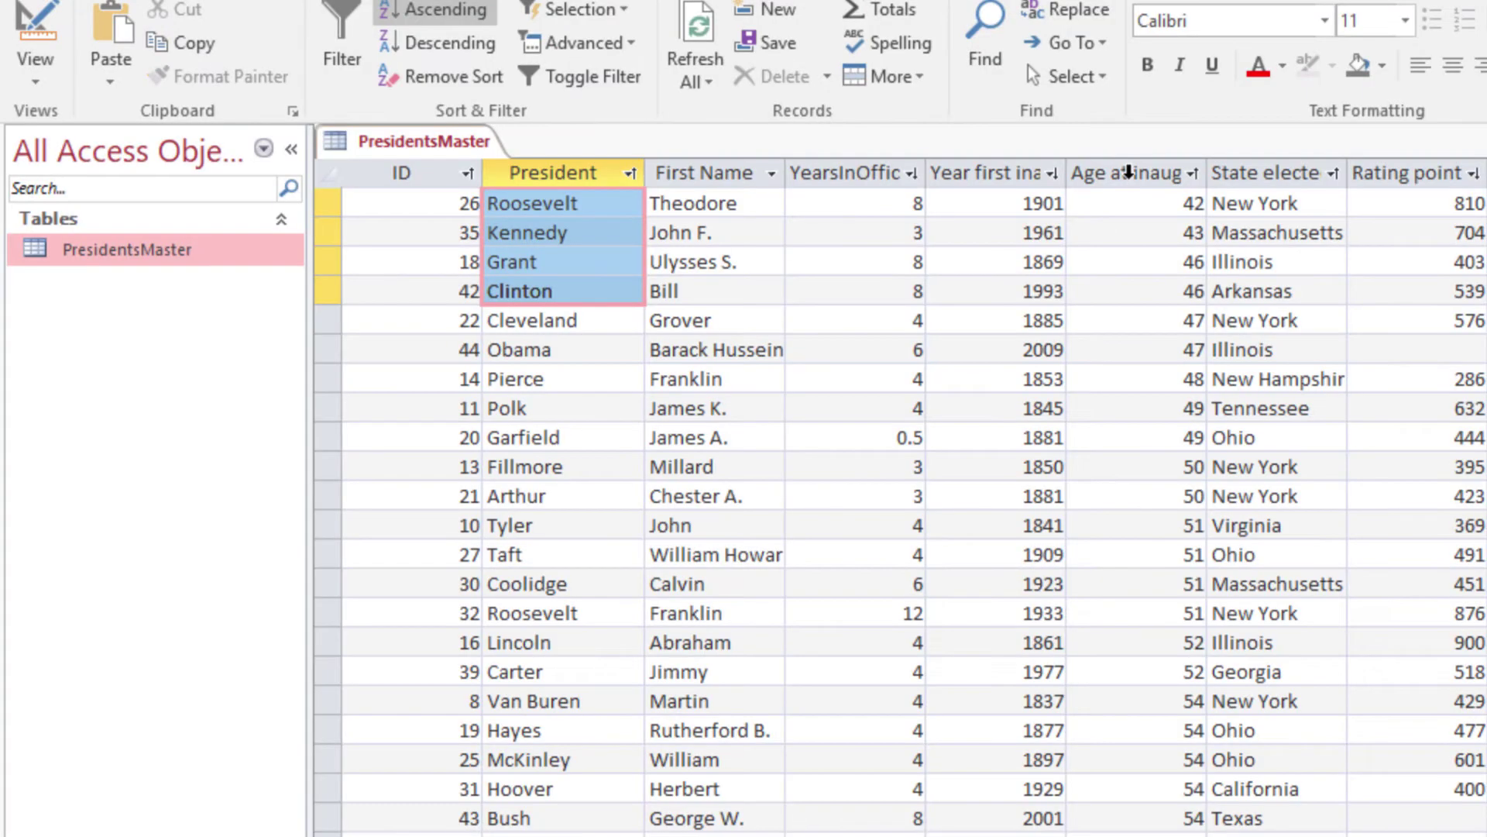
Sort the table by Age at inauguration from largest to smallest and record Reagan, Harrison and Buchanon on the Oldest line in Word.
left_click(1127, 172)
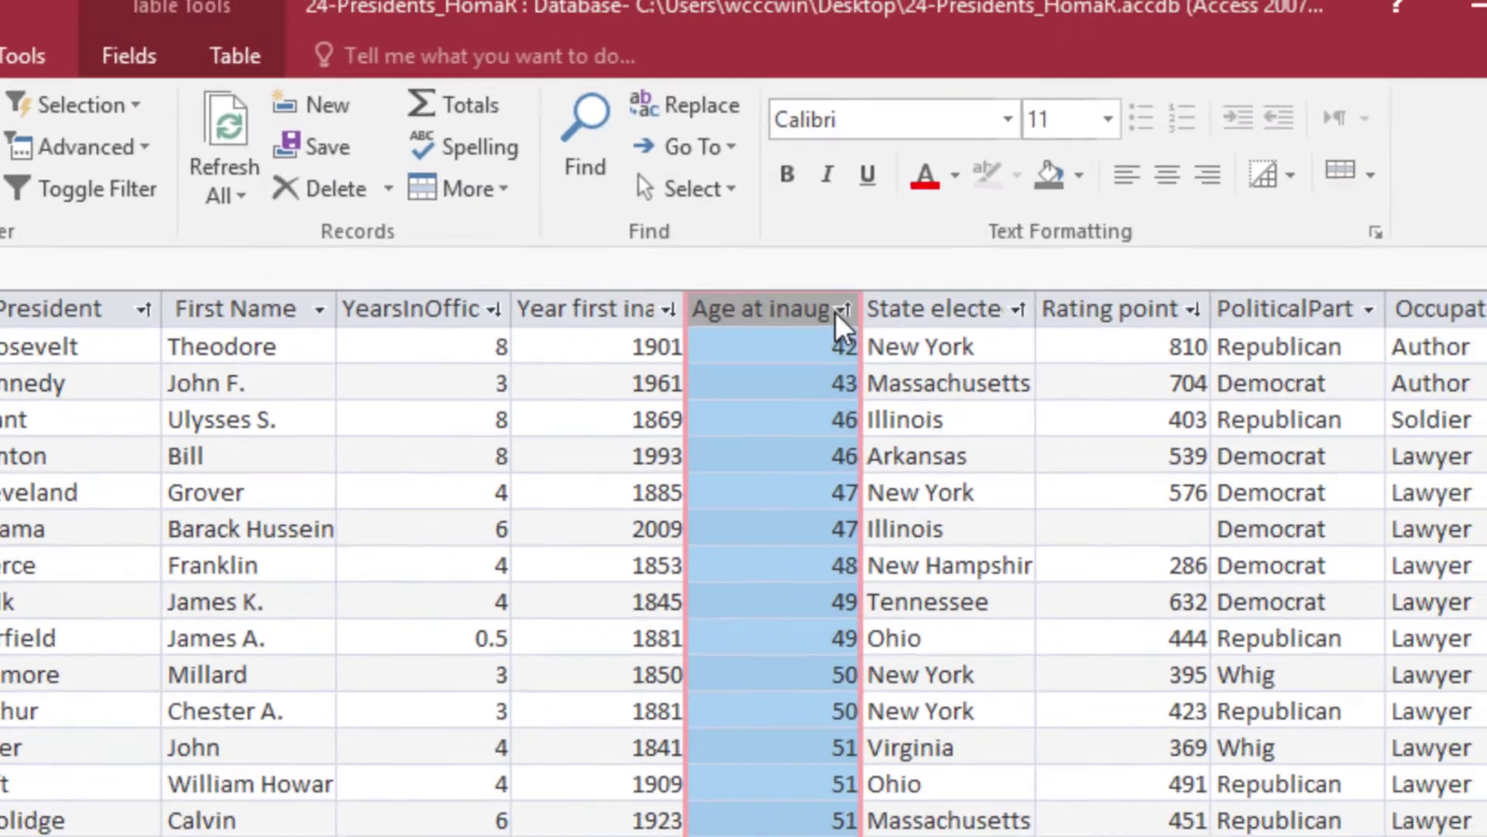
left_click(1193, 173)
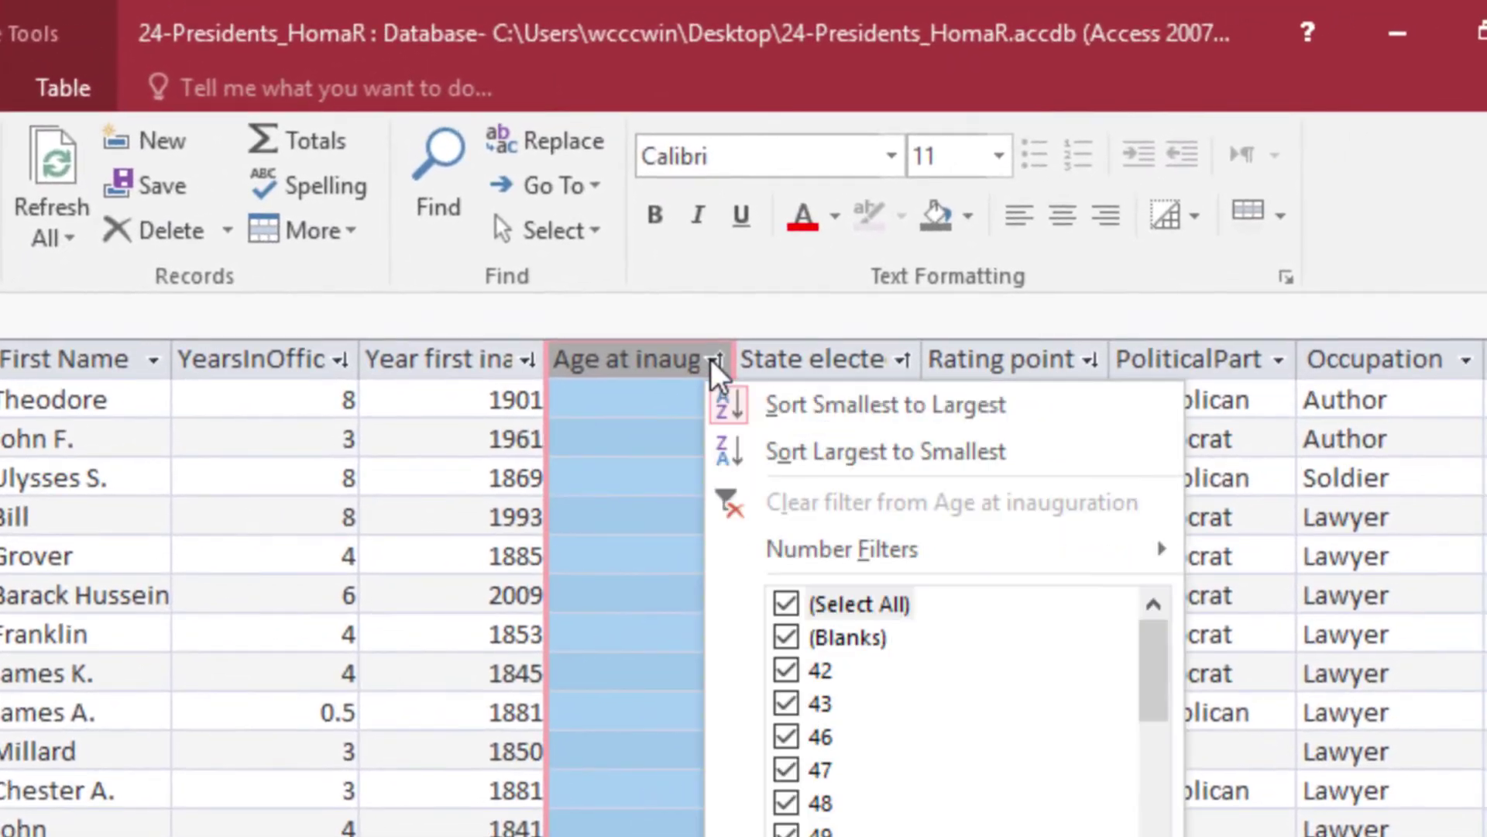
left_click(798, 459)
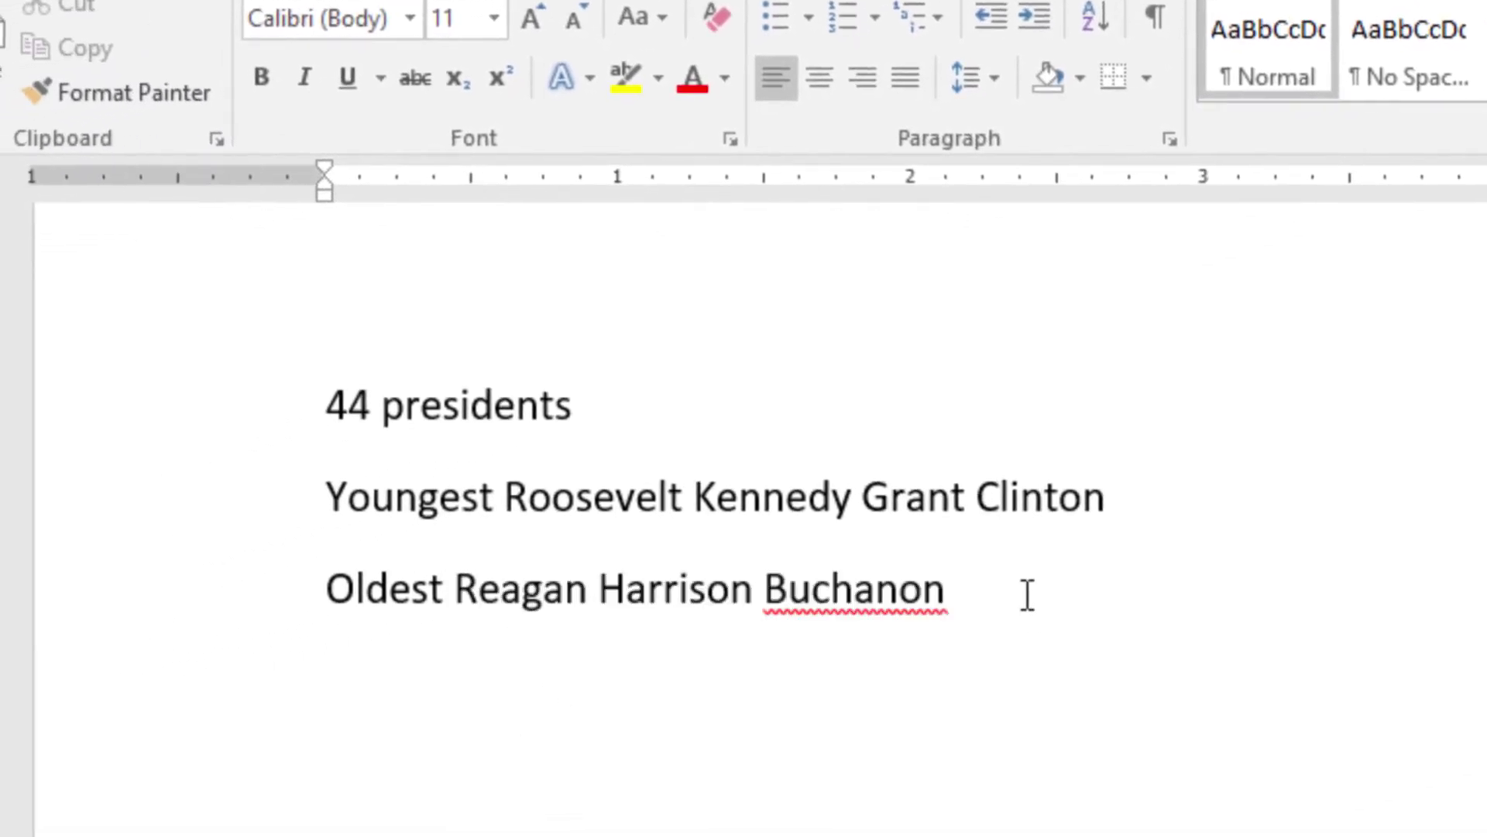
key("Return")
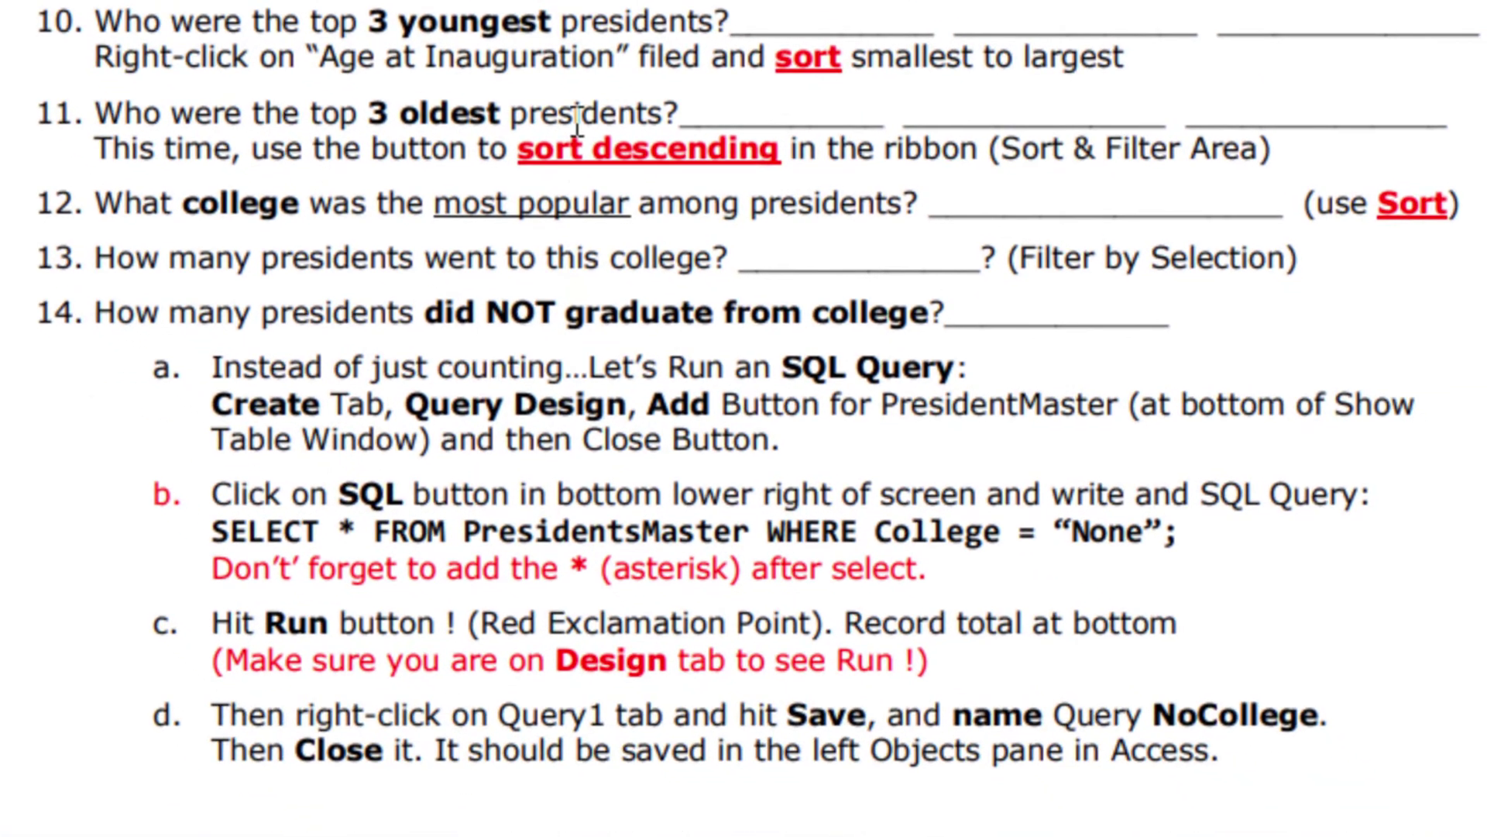
Read question 12 of the assignment and sort the PresidentsMaster table in Access by College from A to Z.
scroll(577, 167, "down", 1)
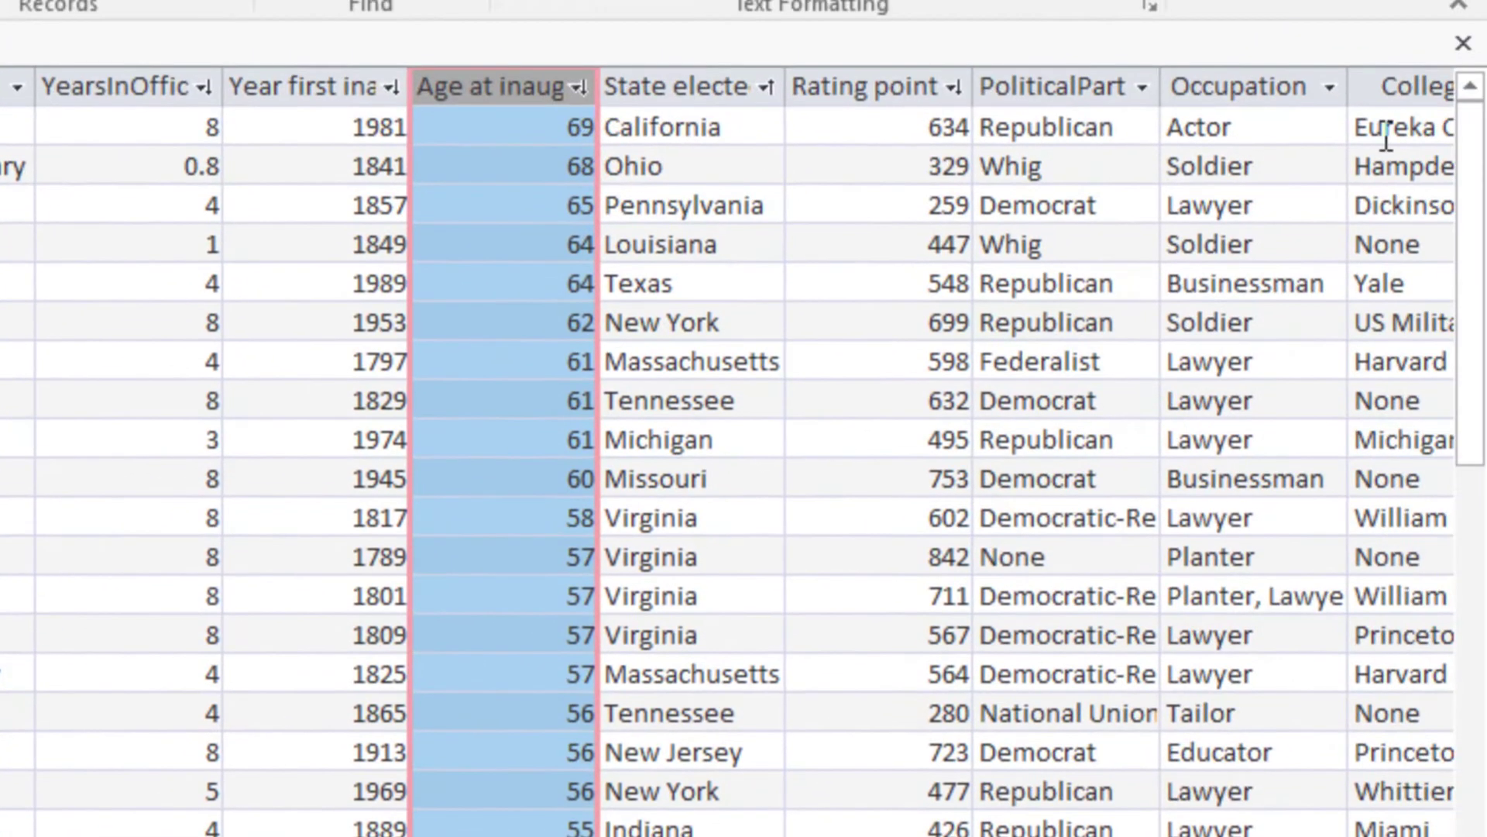
scroll(728, 449, "right", 3)
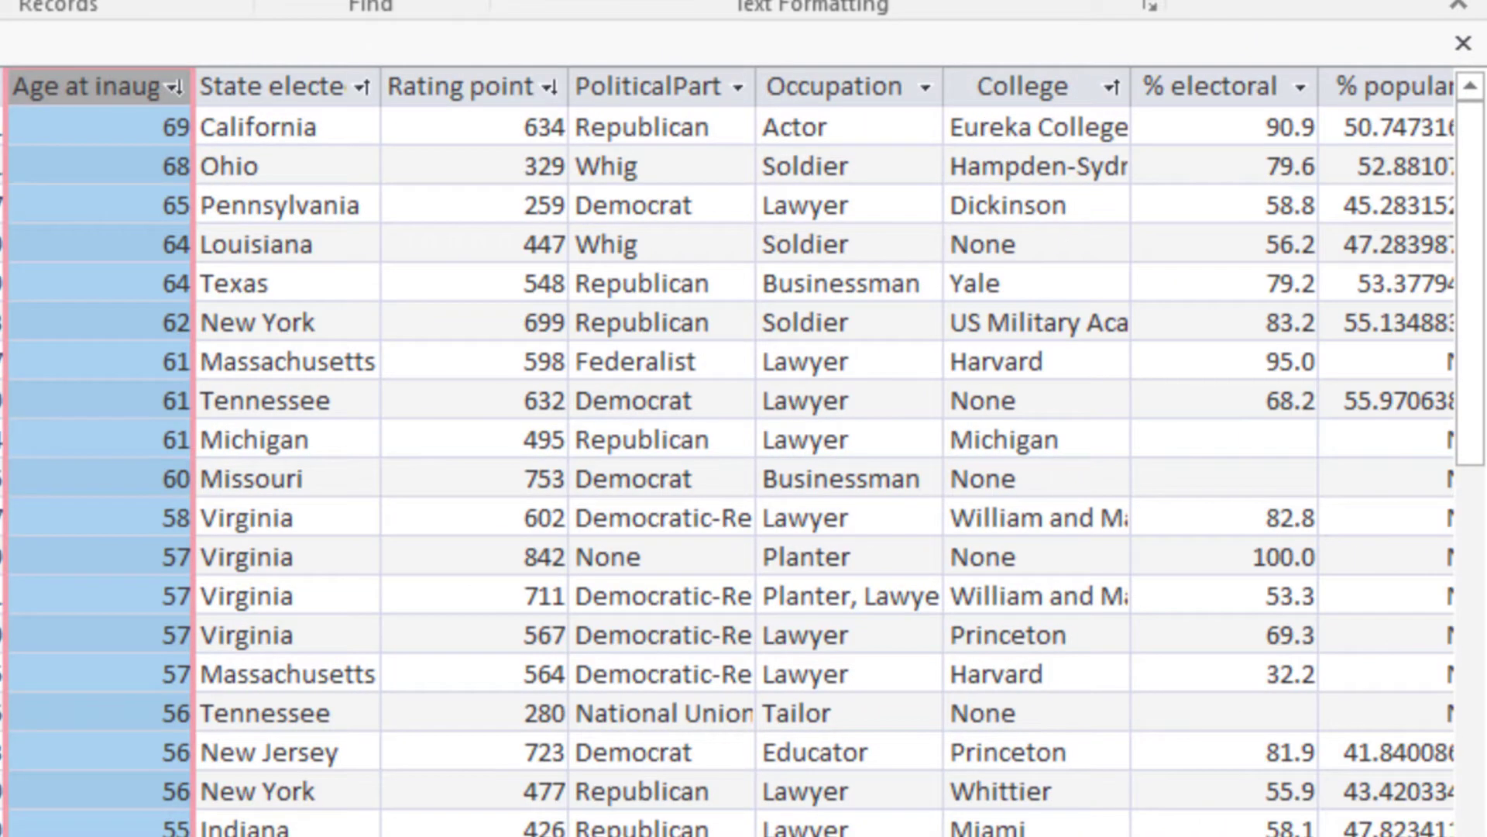
left_click(1071, 88)
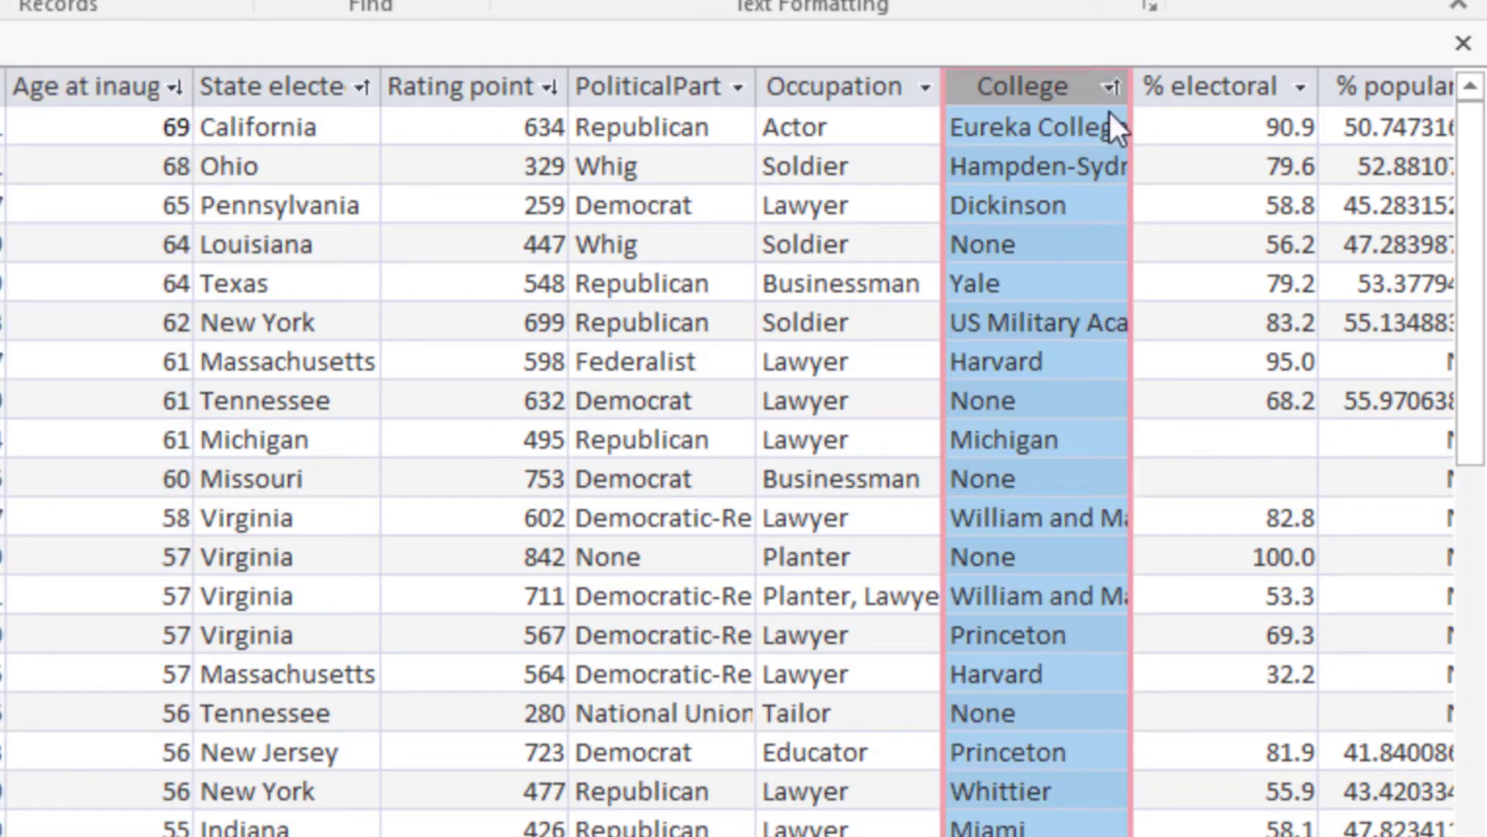
left_click(1110, 88)
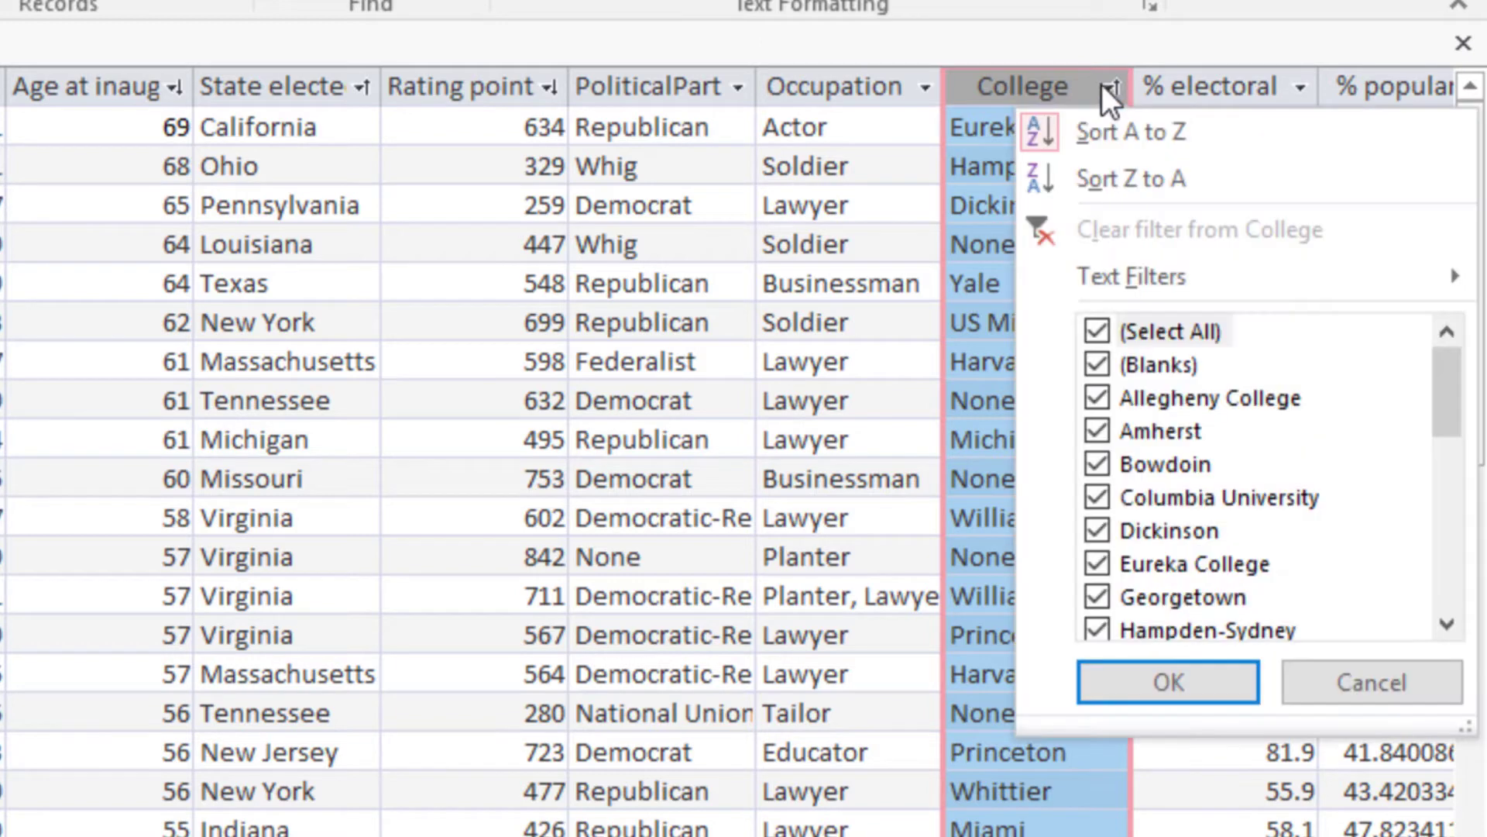
left_click(1114, 132)
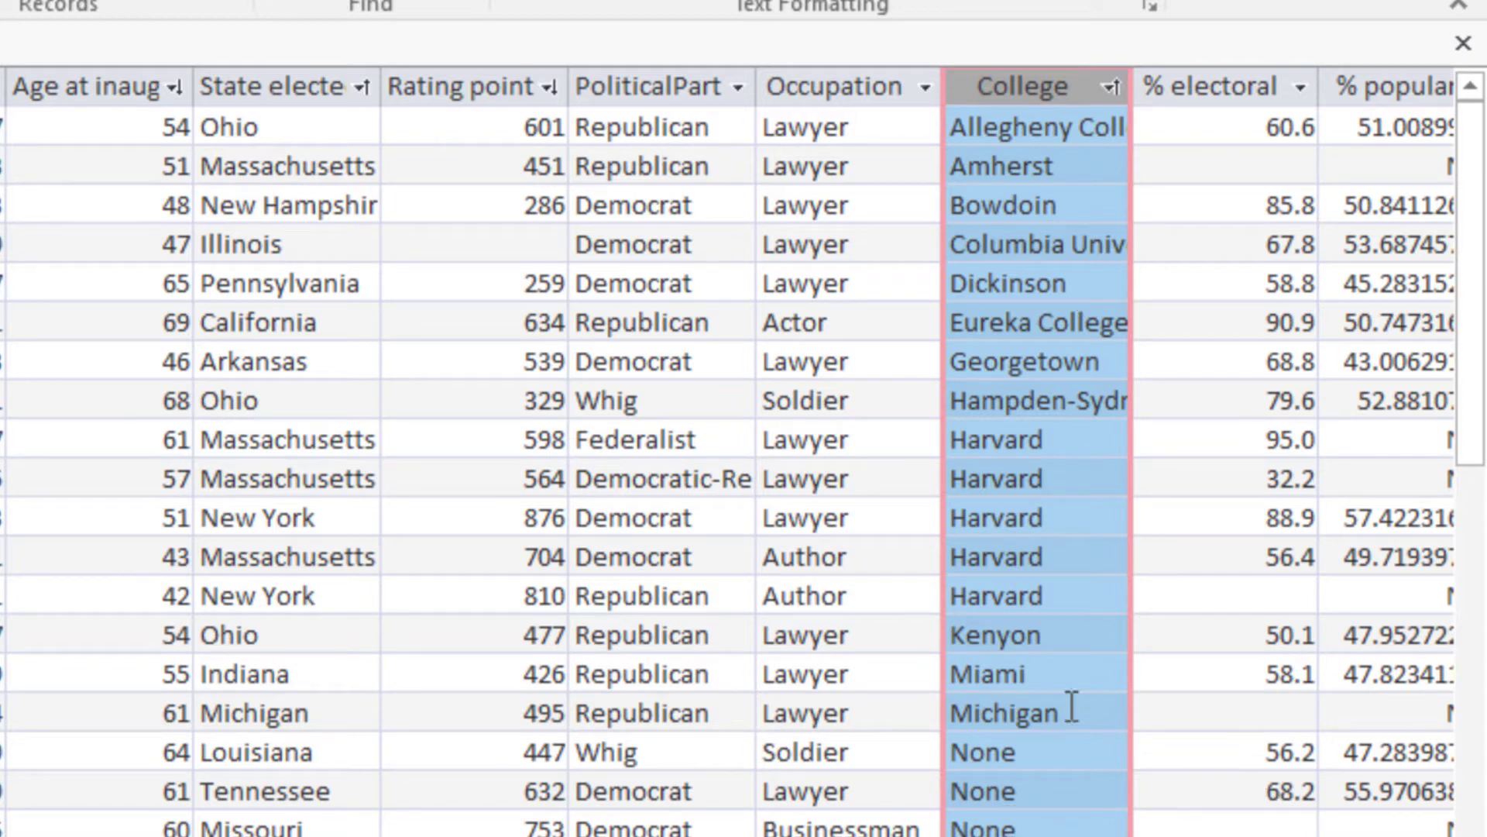
Find the most frequent college in the College column and filter the table to the Harvard records.
mouse_move(1467, 471)
left_mouse_down()
mouse_move(1478, 809)
mouse_move(1466, 453)
left_mouse_up()
left_click(1066, 547)
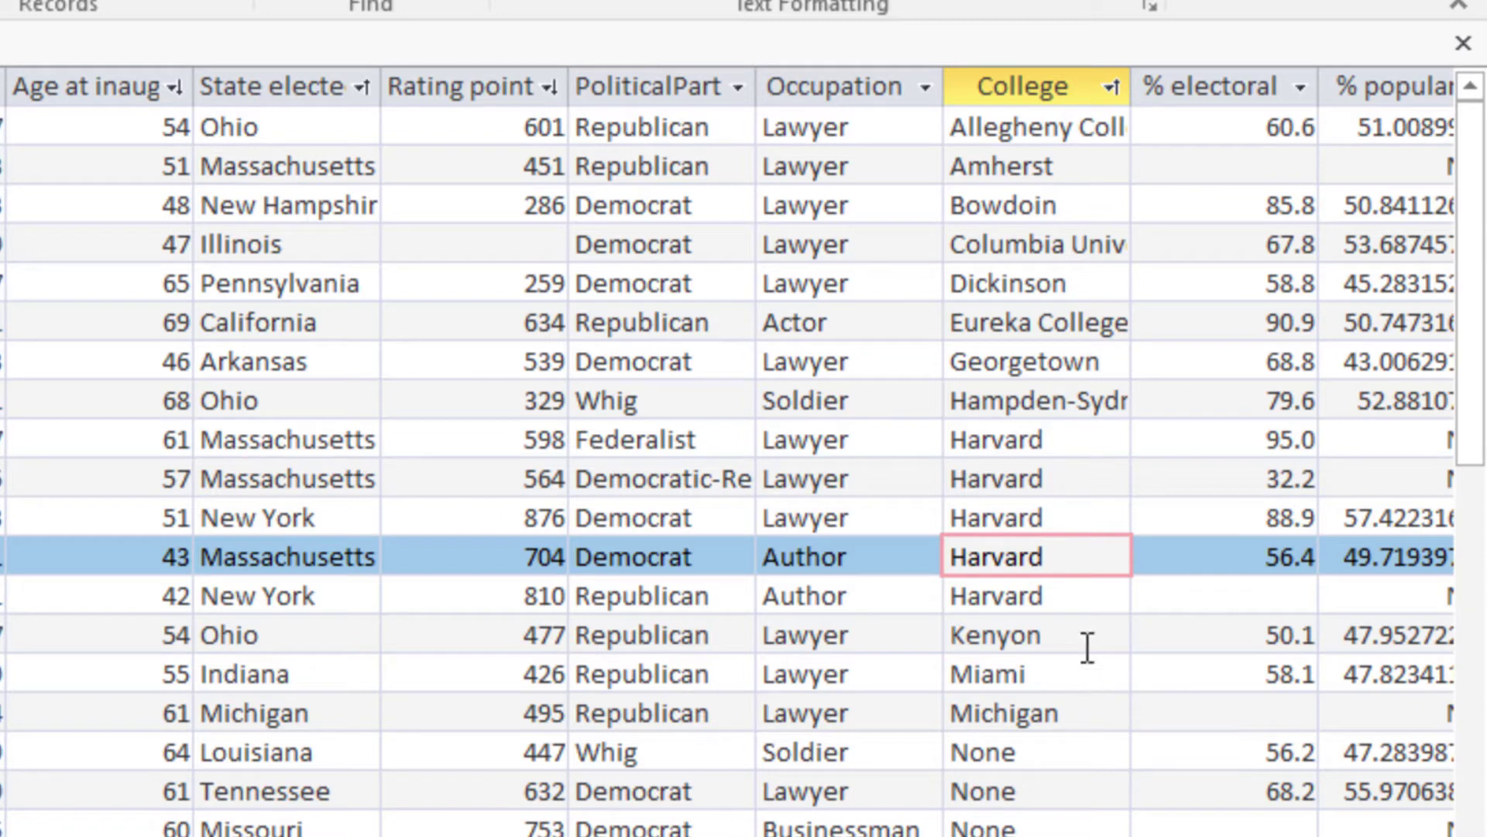
left_click(1044, 438)
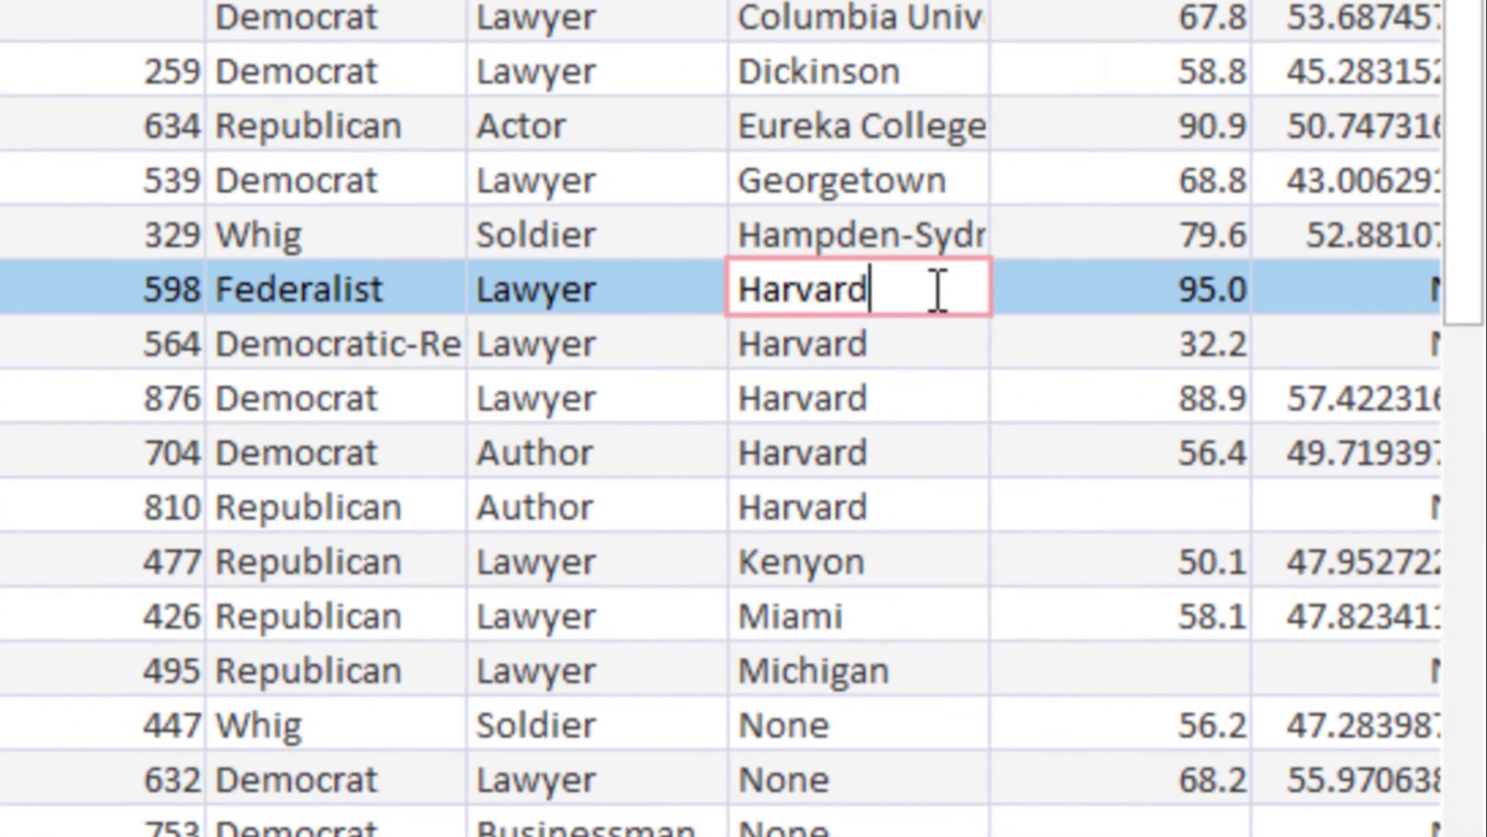
right_click(853, 293)
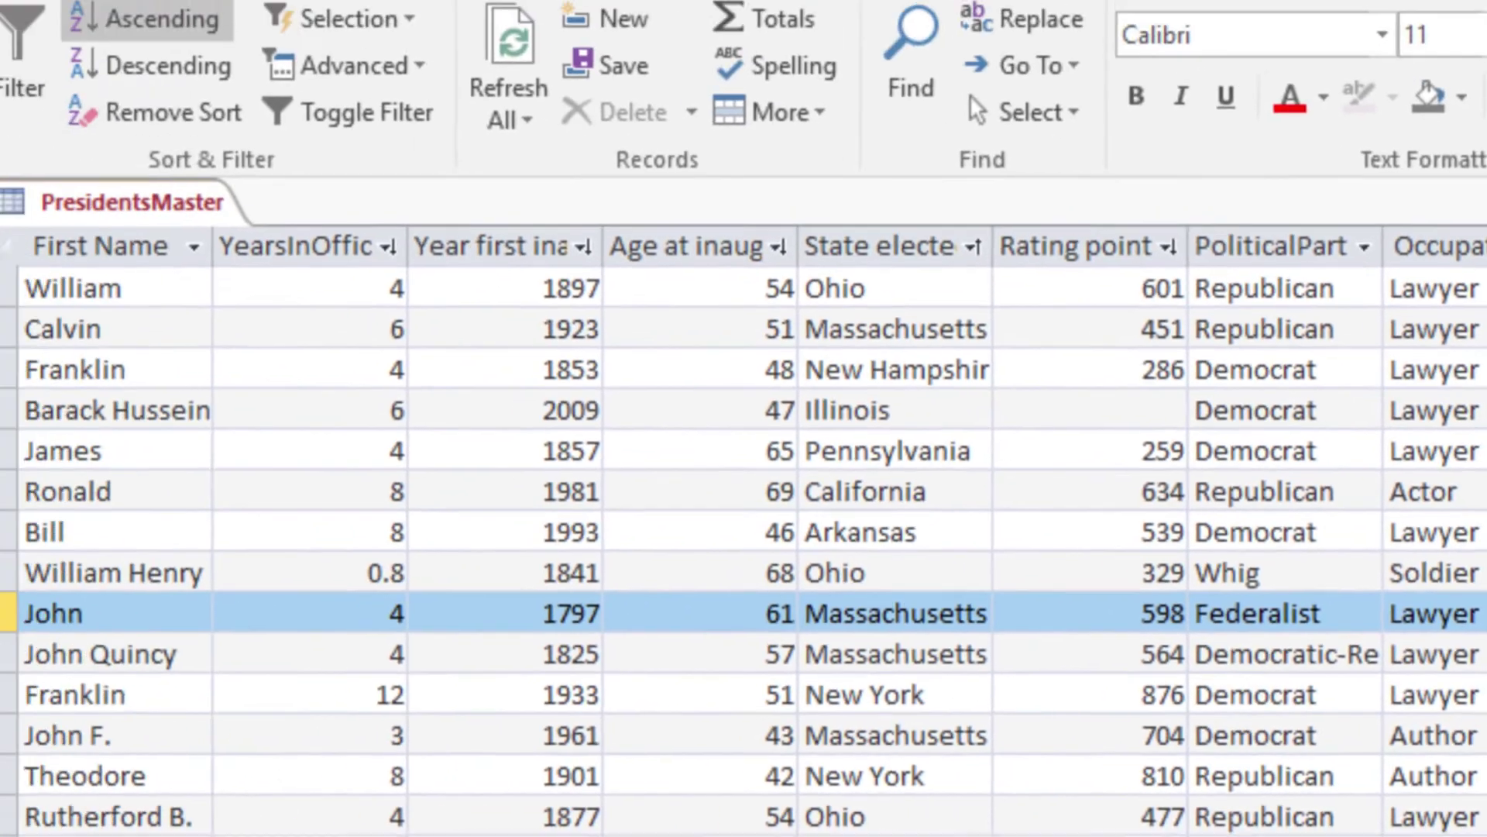
left_click(1471, 829)
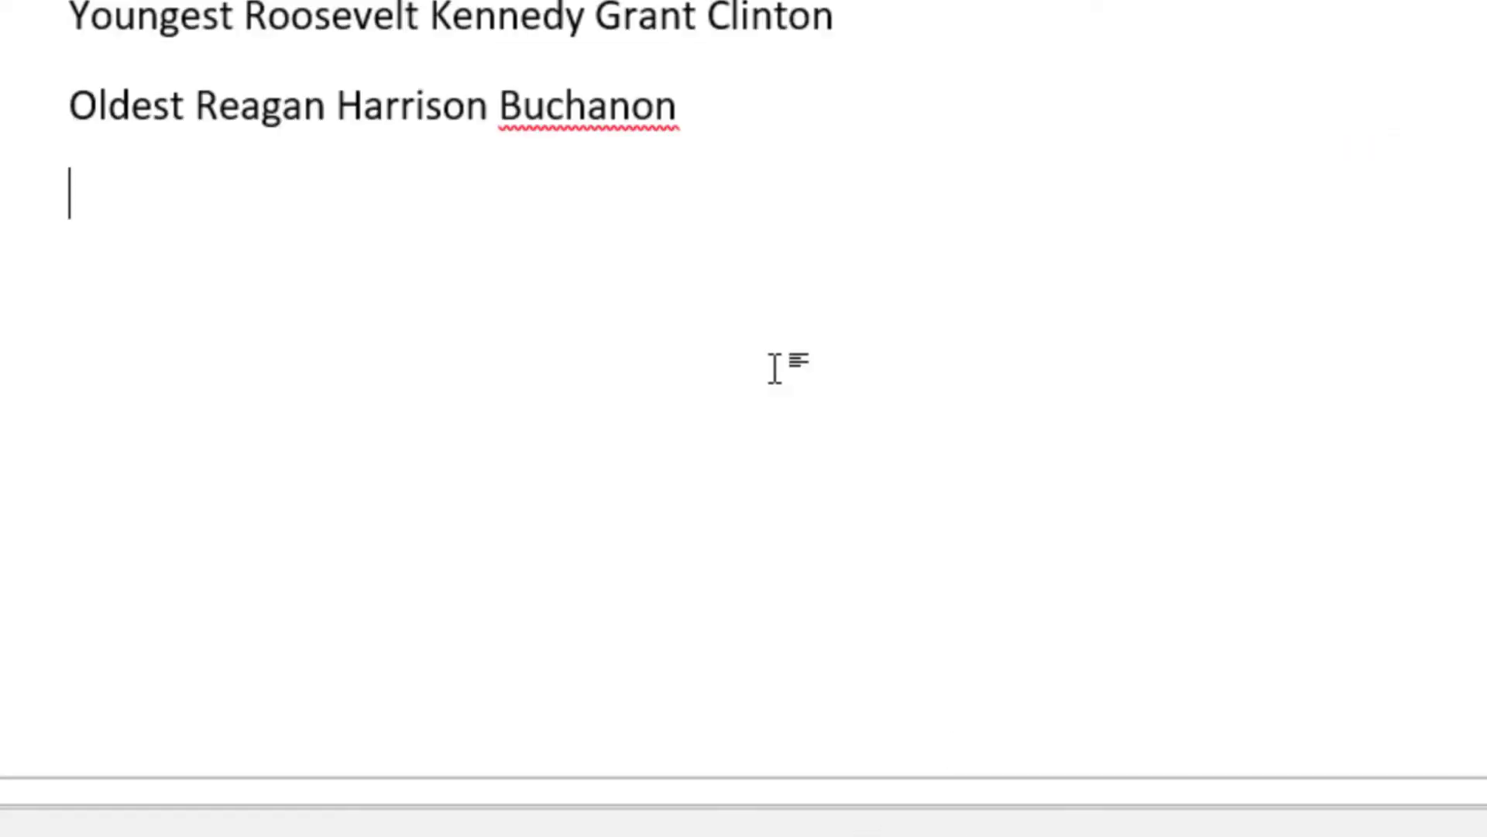
Enter "Harvard 5" below the oldest presidents in the Word document and start a new line.
type("Harvard")
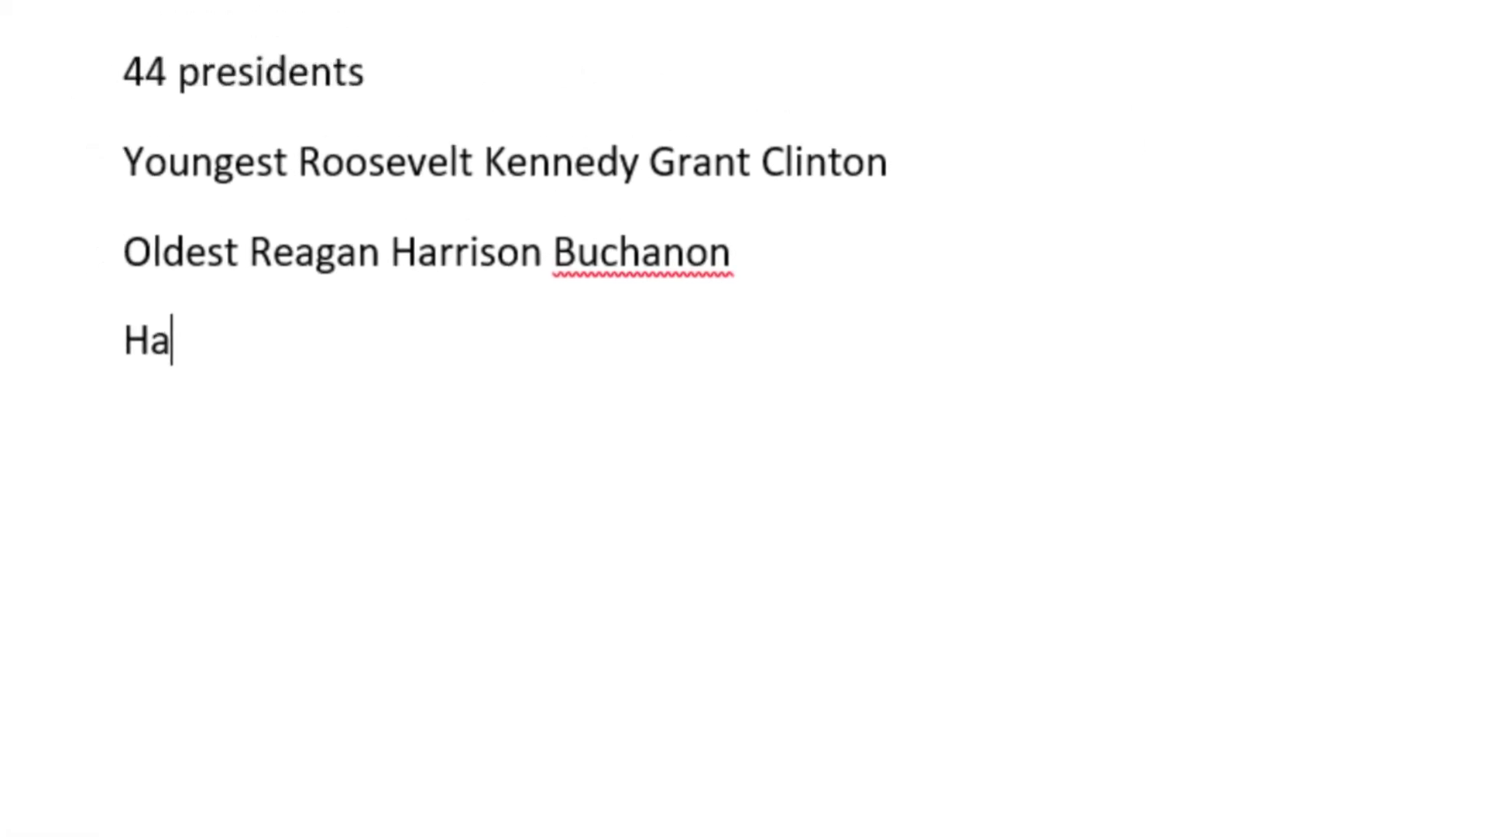
type(" 5")
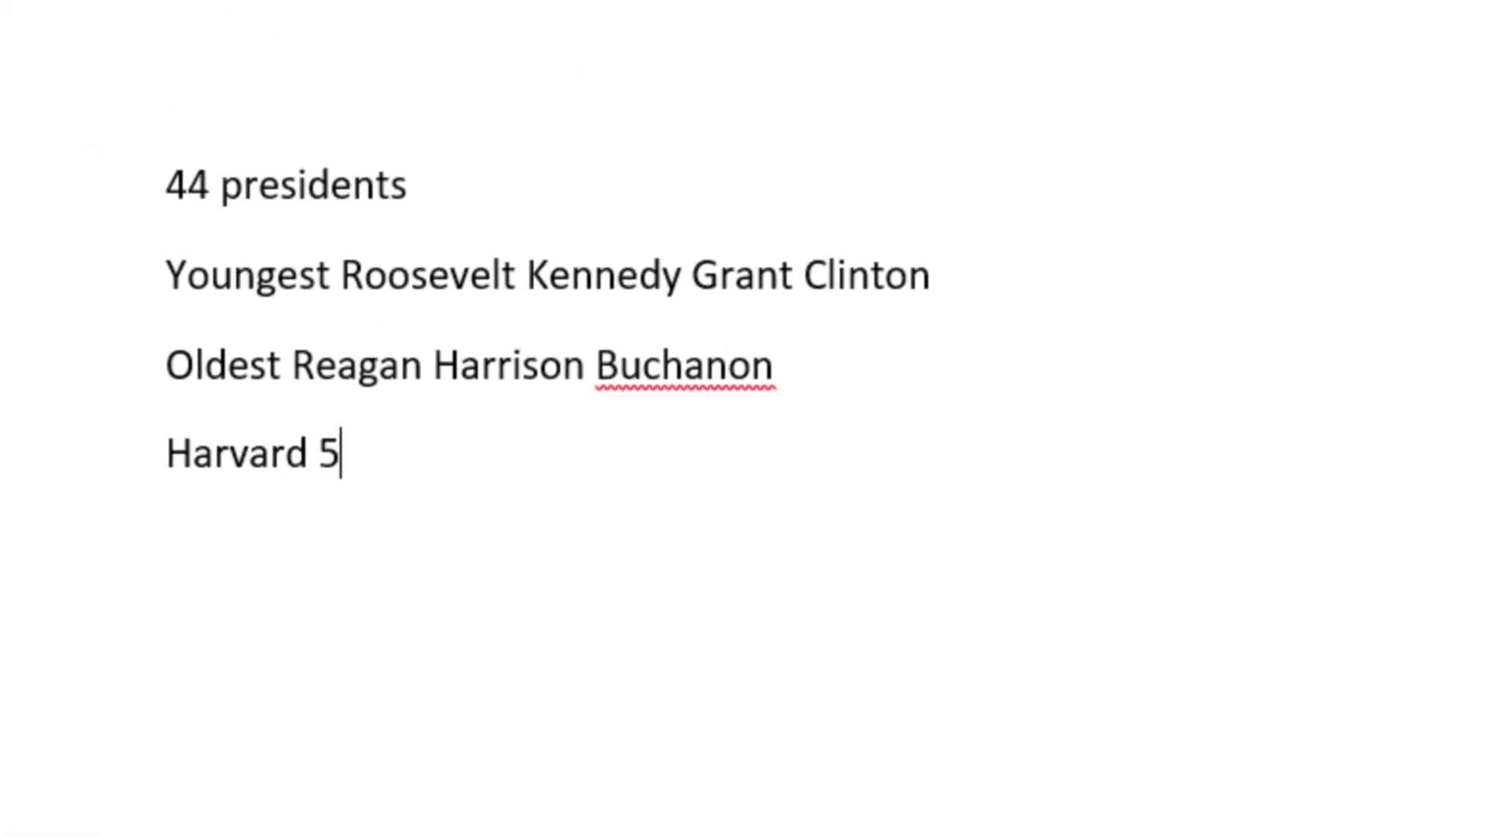
key("Return")
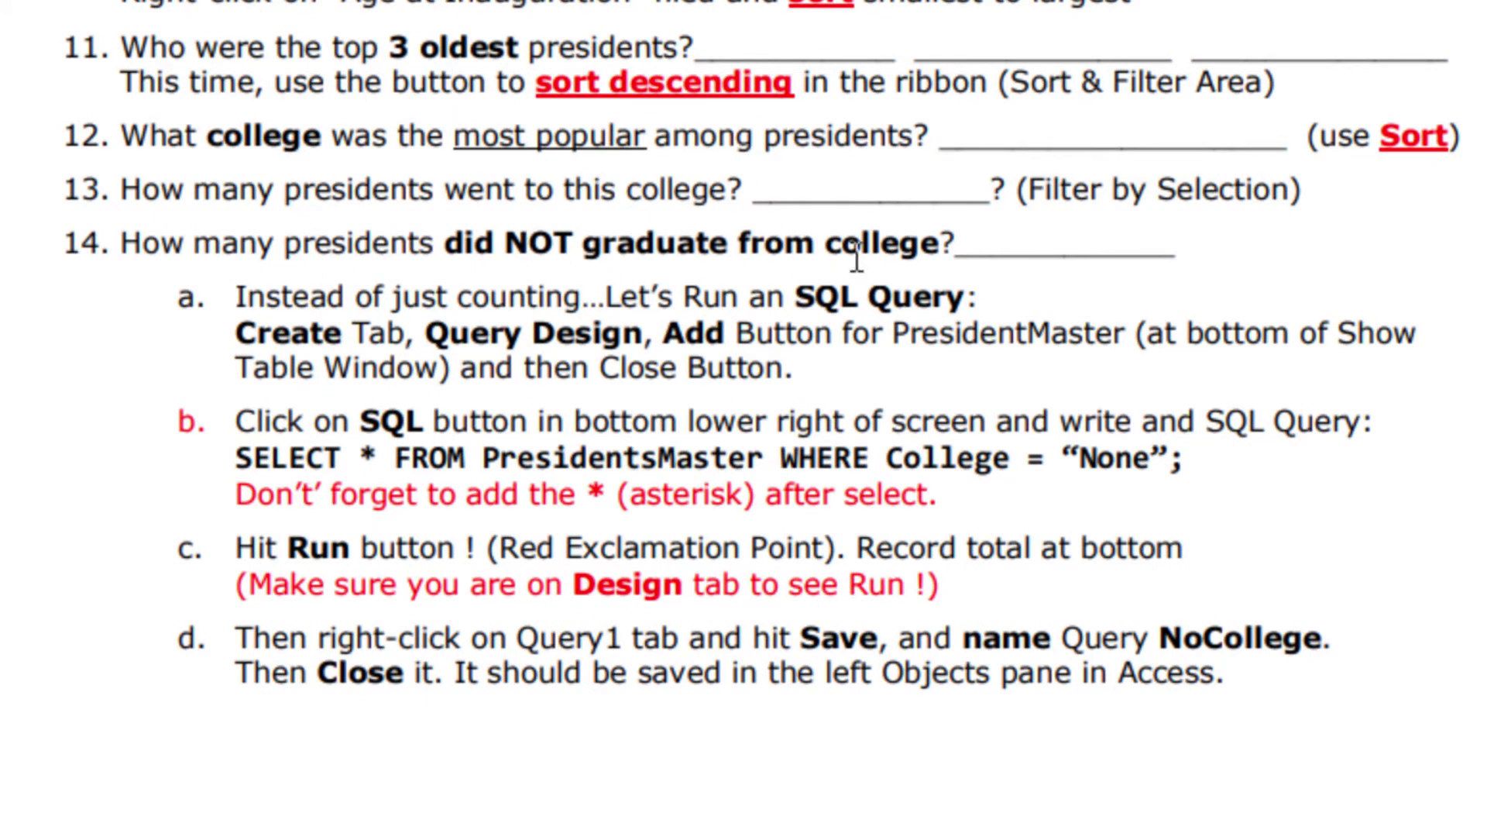
Return to Access, turn off the Harvard filter and filter the College column to records equal to "None".
mouse_move(895, 836)
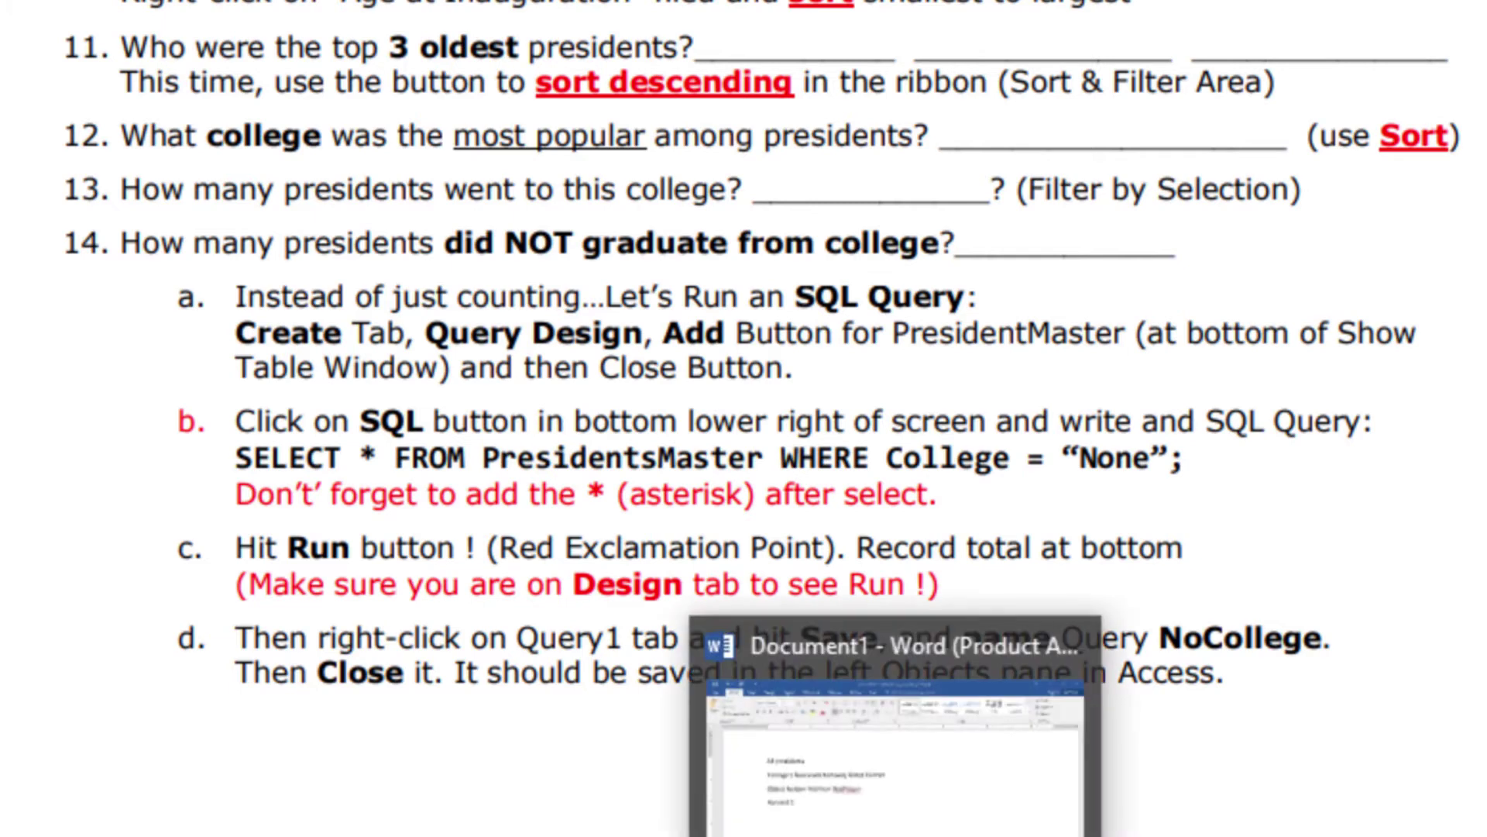
left_click(1220, 832)
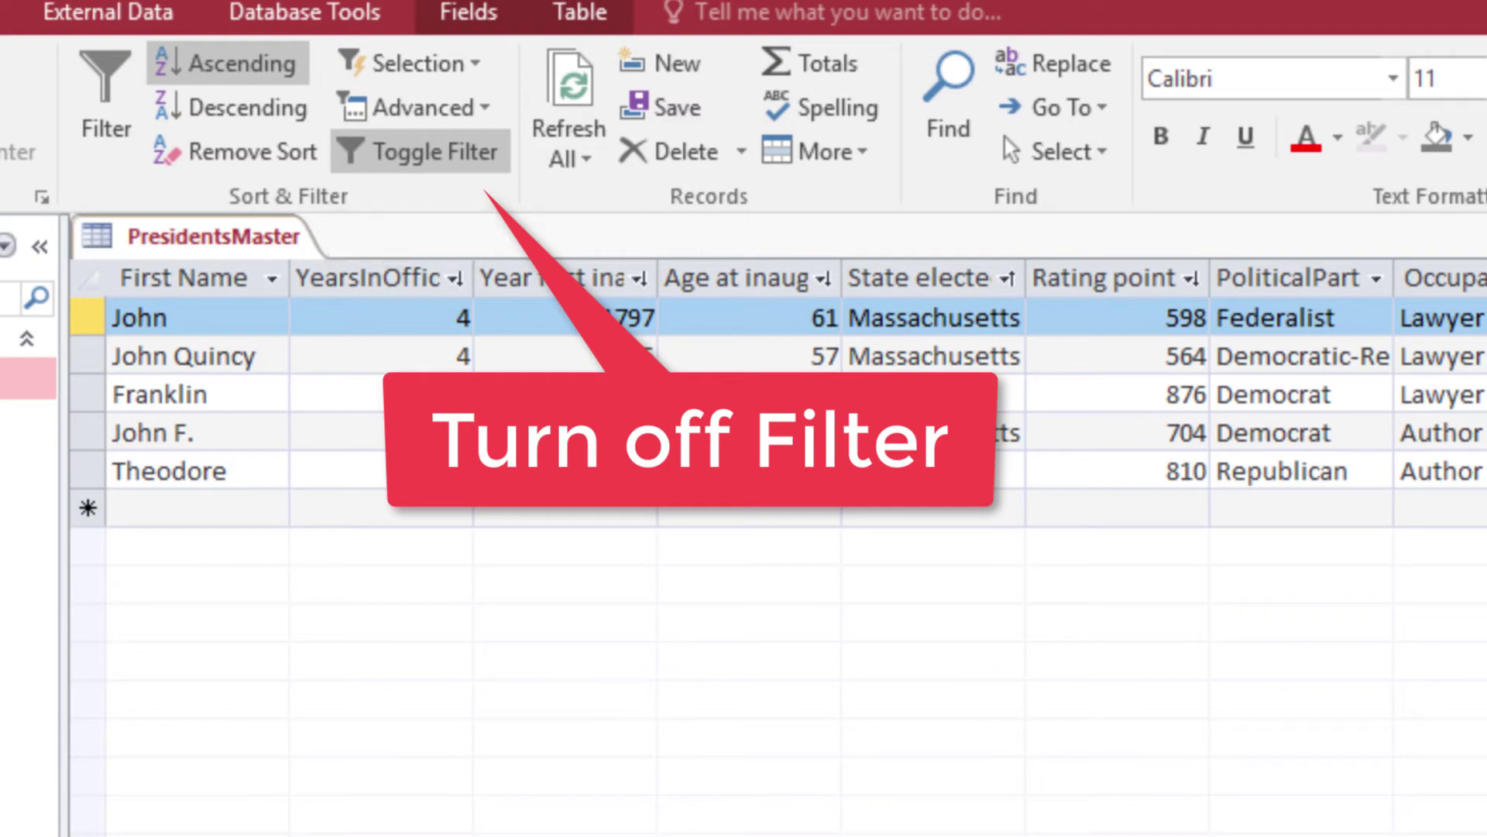
left_click(450, 169)
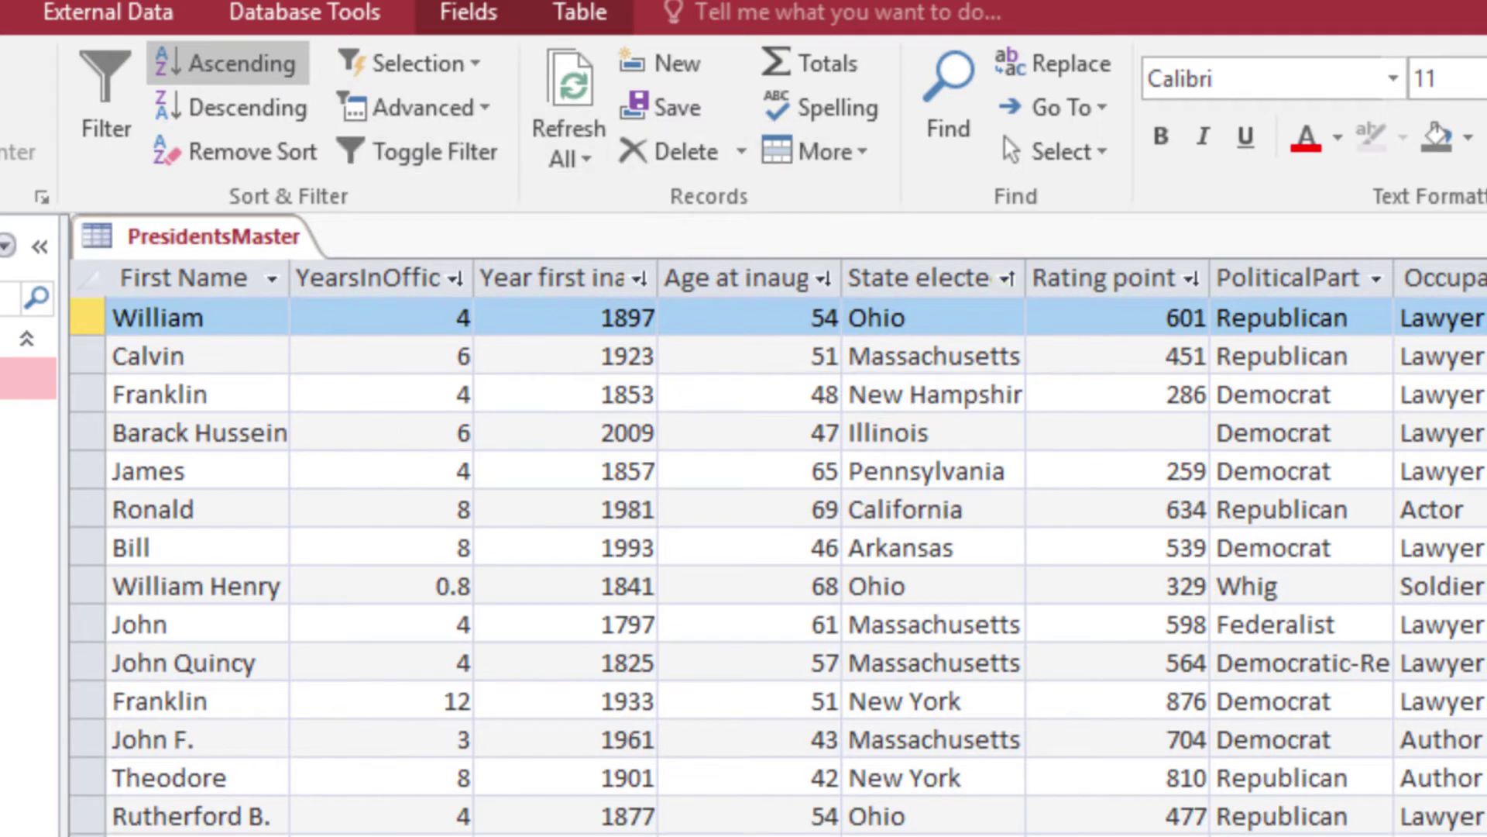
left_click(1205, 714)
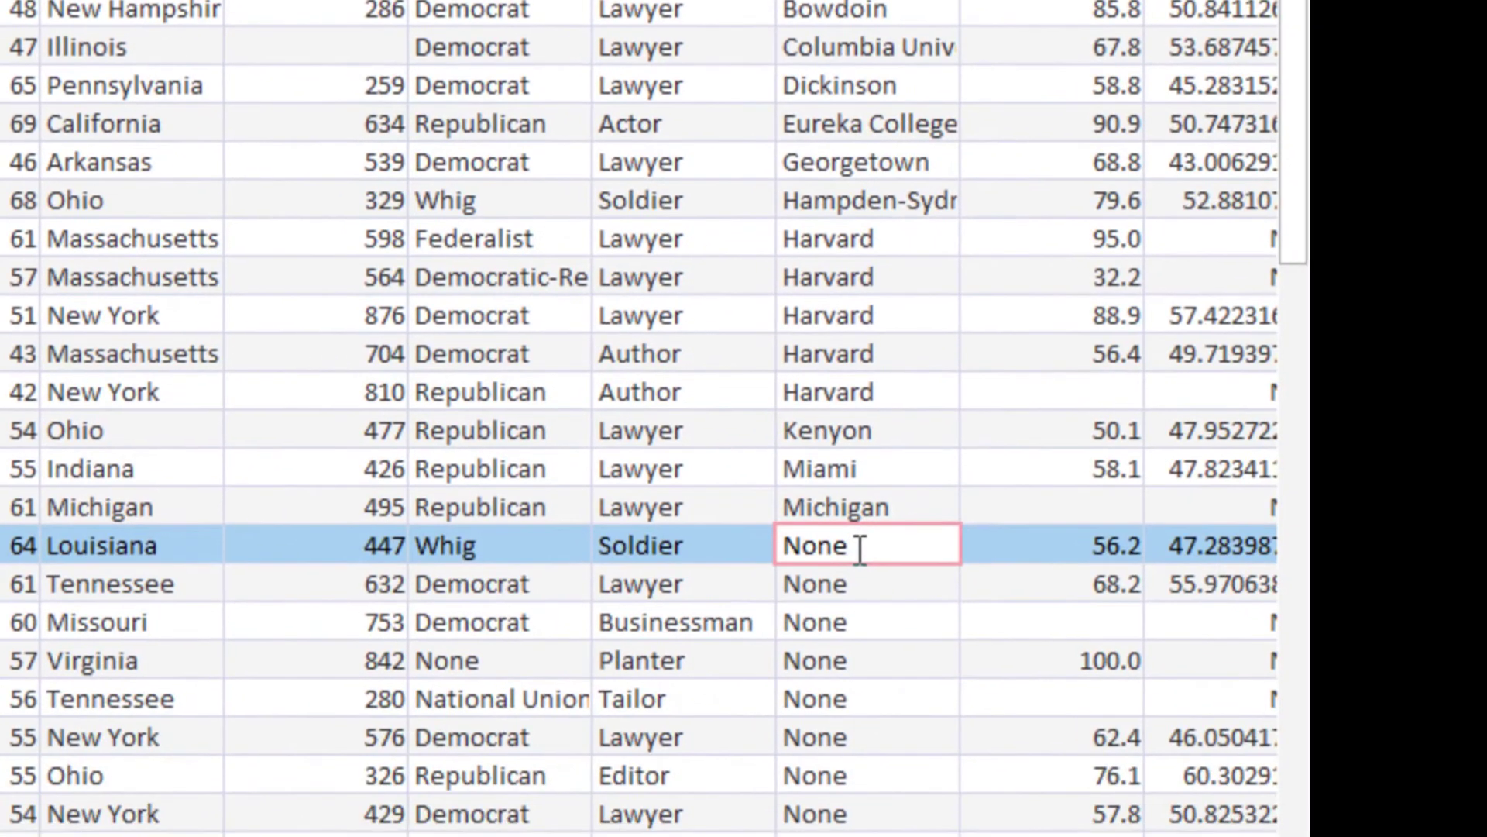
right_click(859, 545)
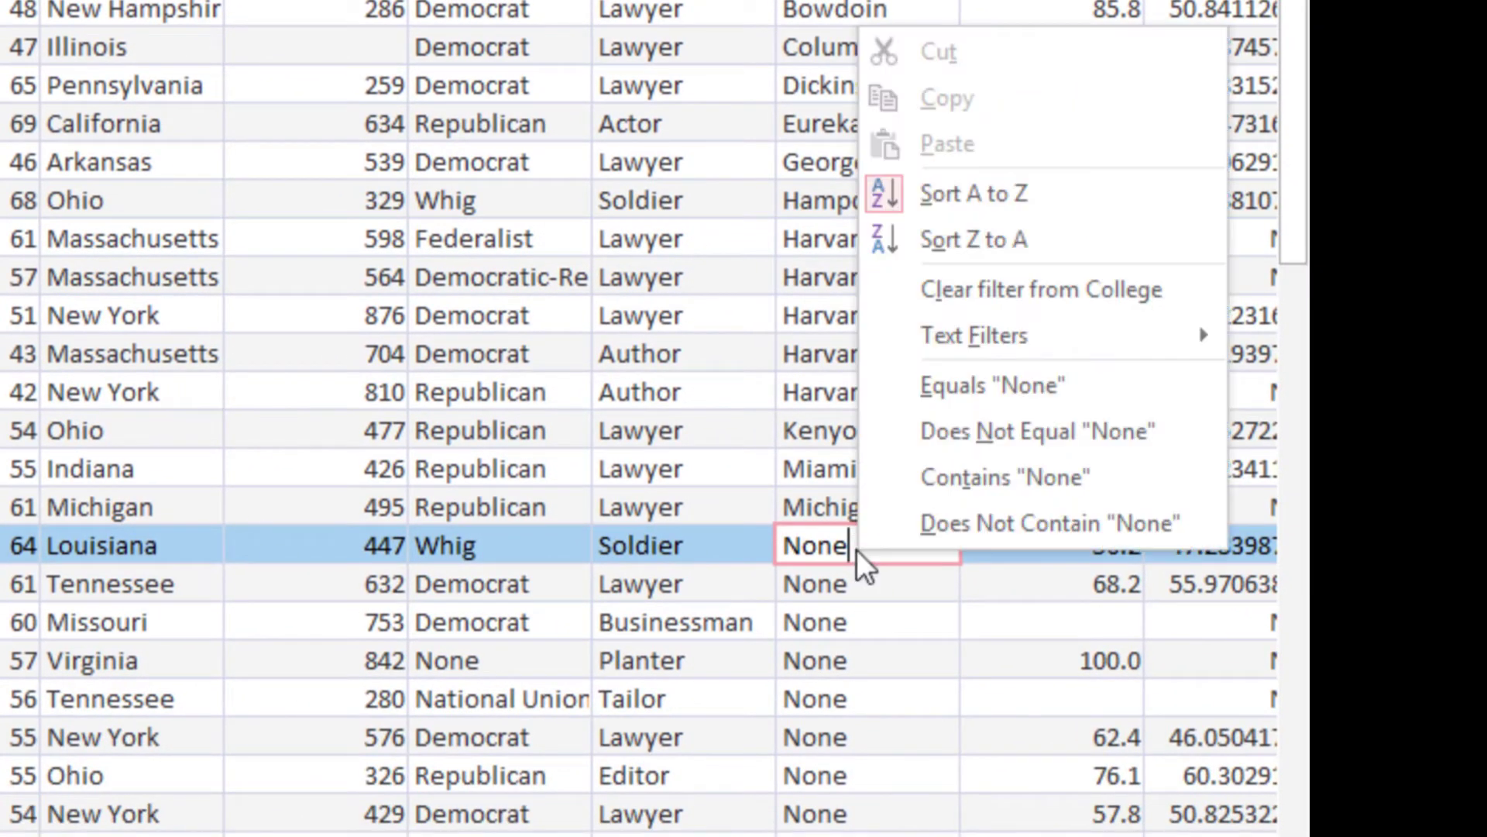
left_click(979, 381)
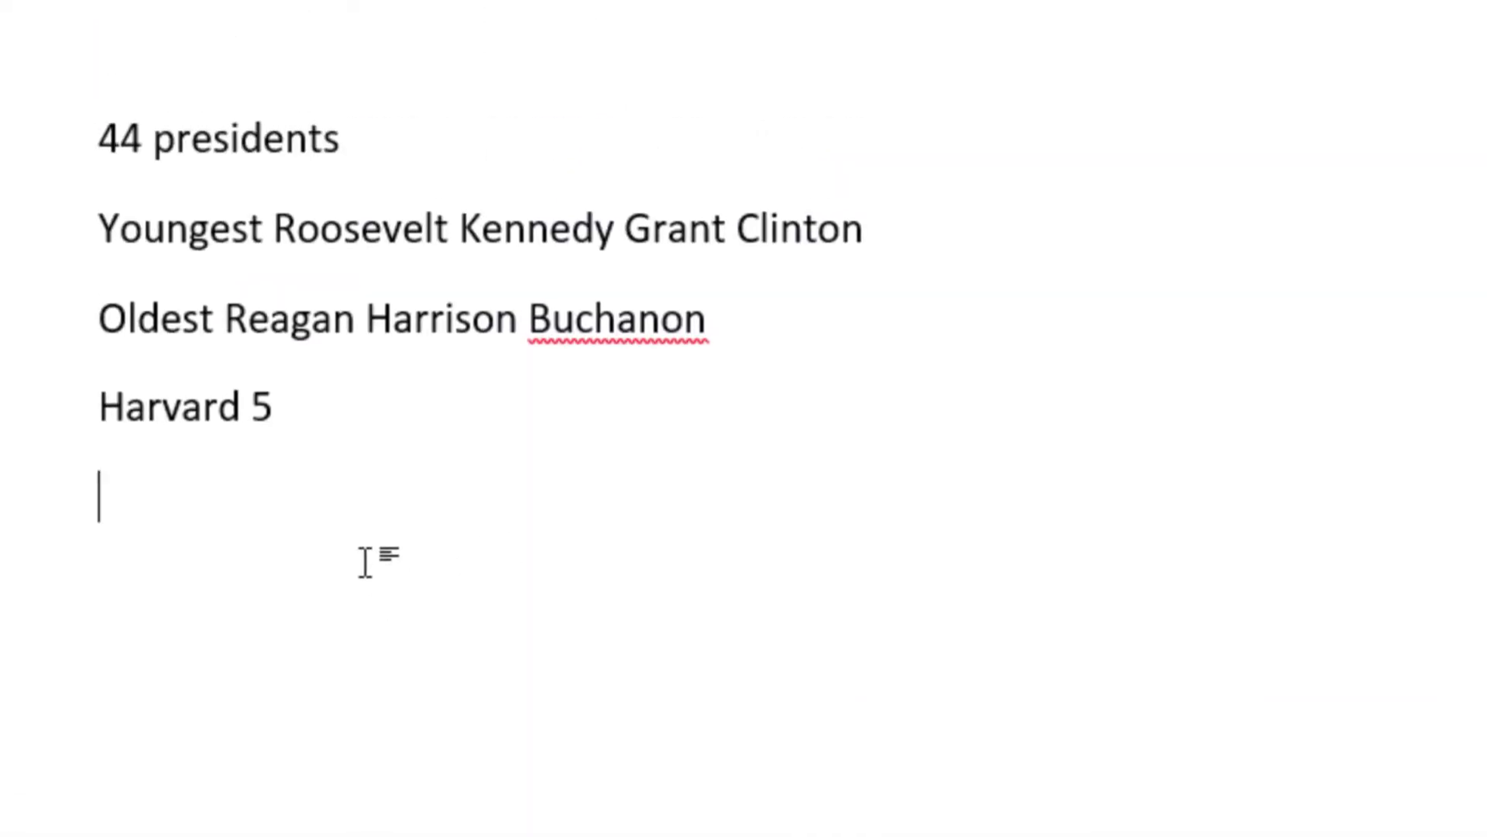
Enter "None 11" below the Harvard answer in Word, check question 14's instructions and remove the College filter in Access.
type("None 11")
key("Return")
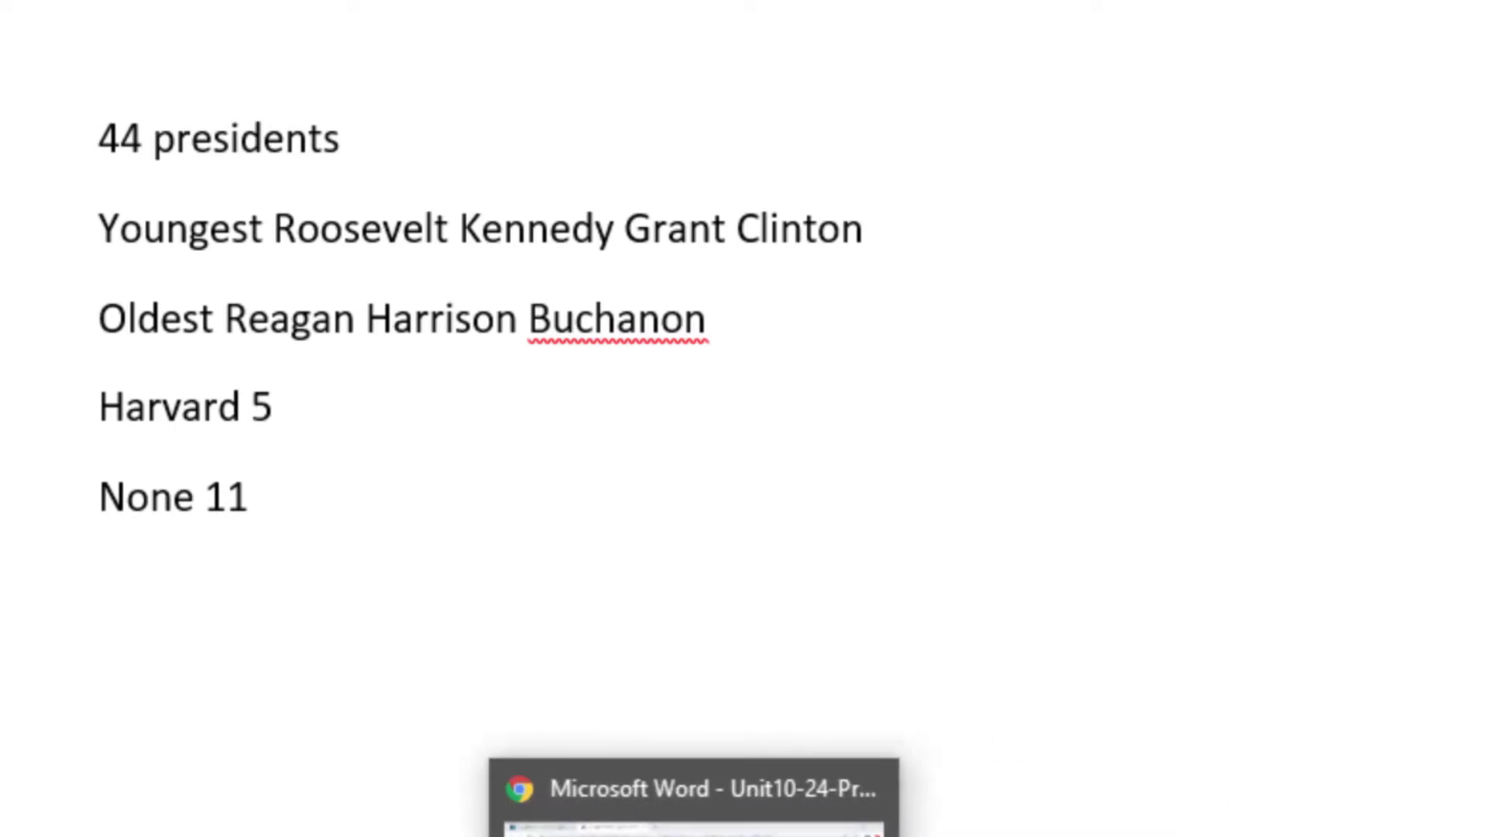
left_click(693, 805)
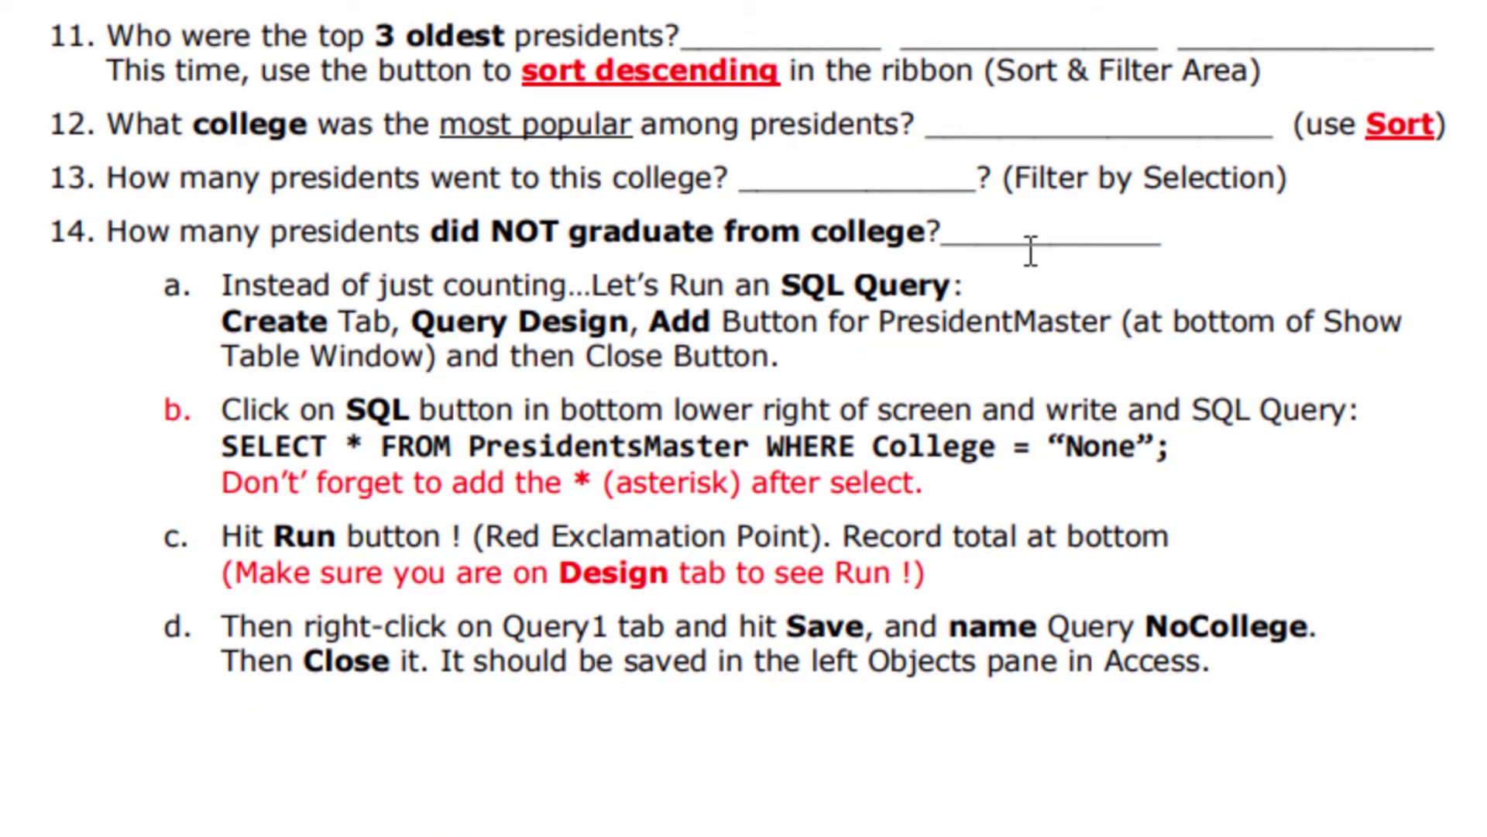
scroll(1030, 249, "down", 2)
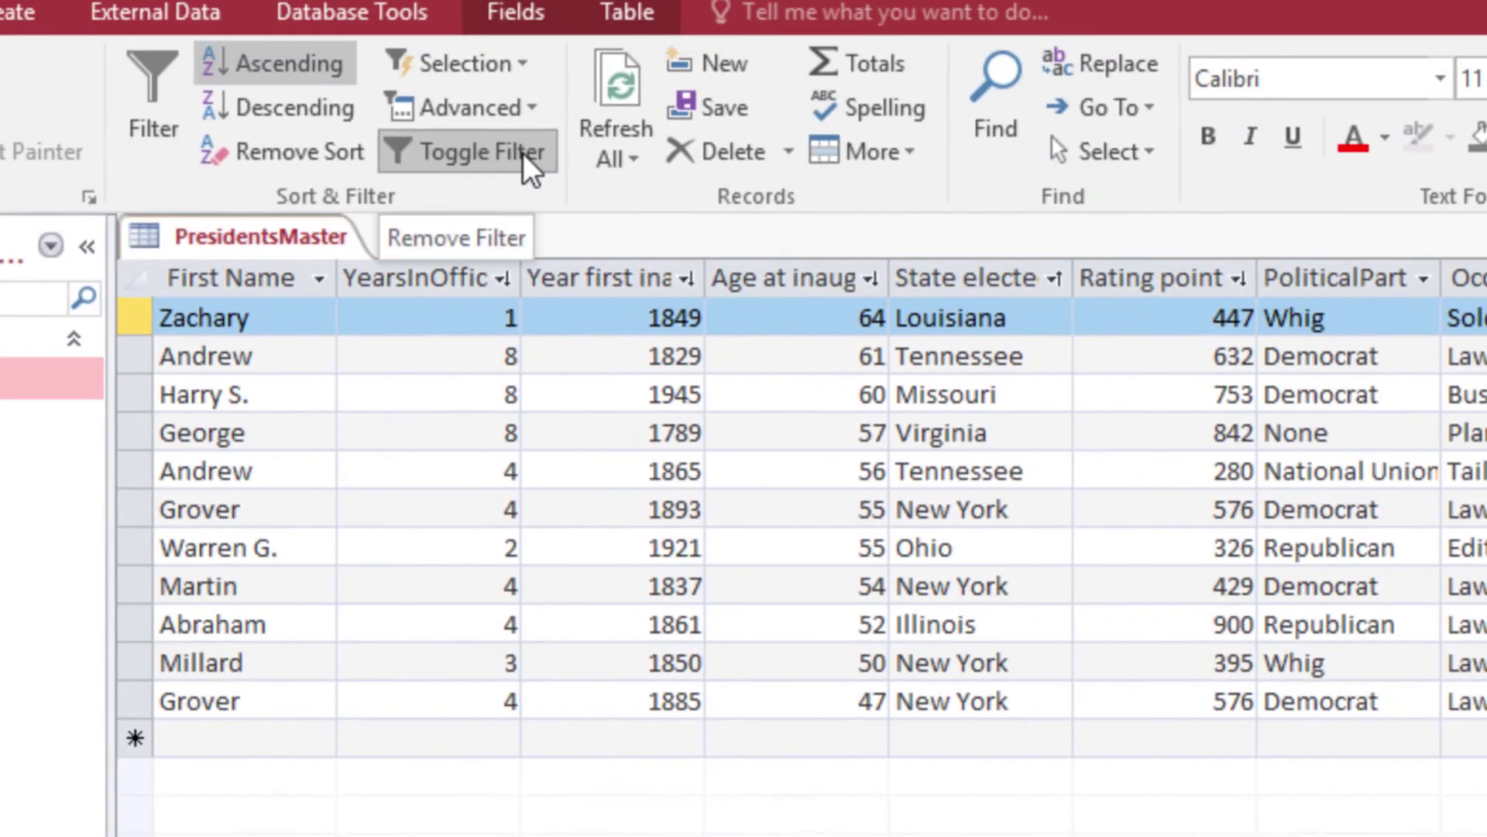
left_click(523, 152)
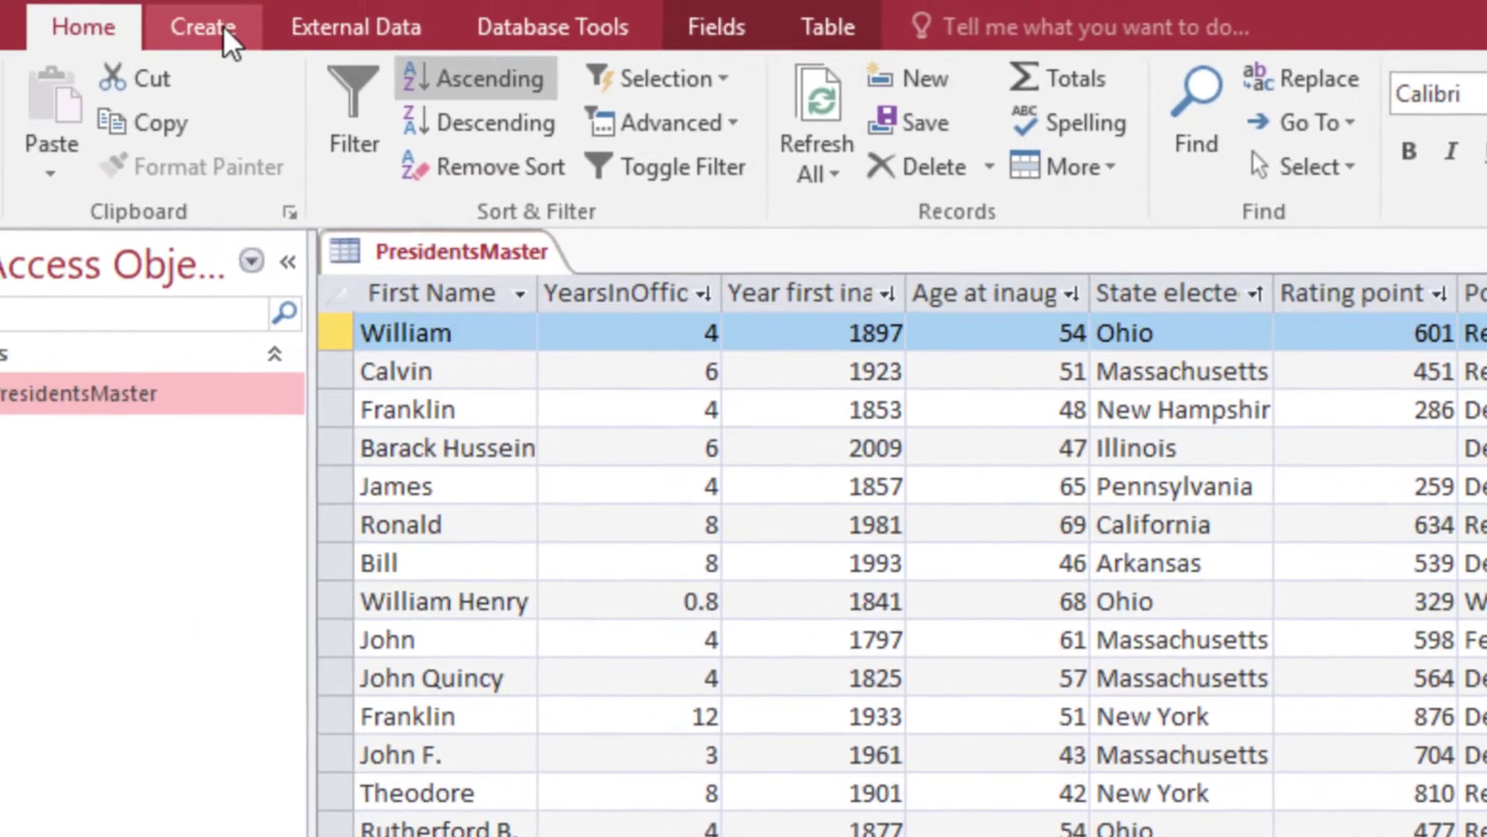
left_click(223, 25)
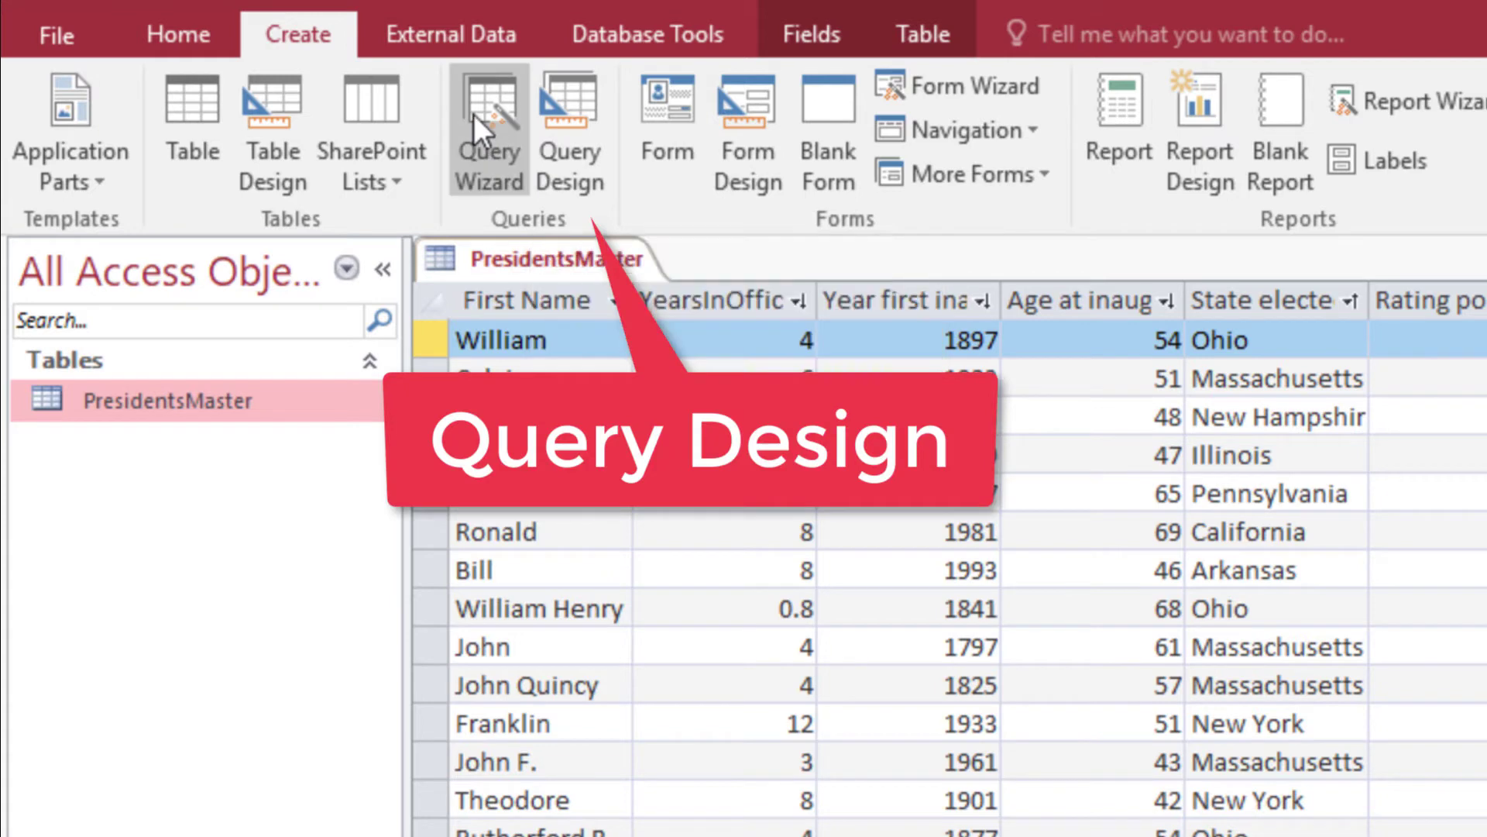
left_click(577, 105)
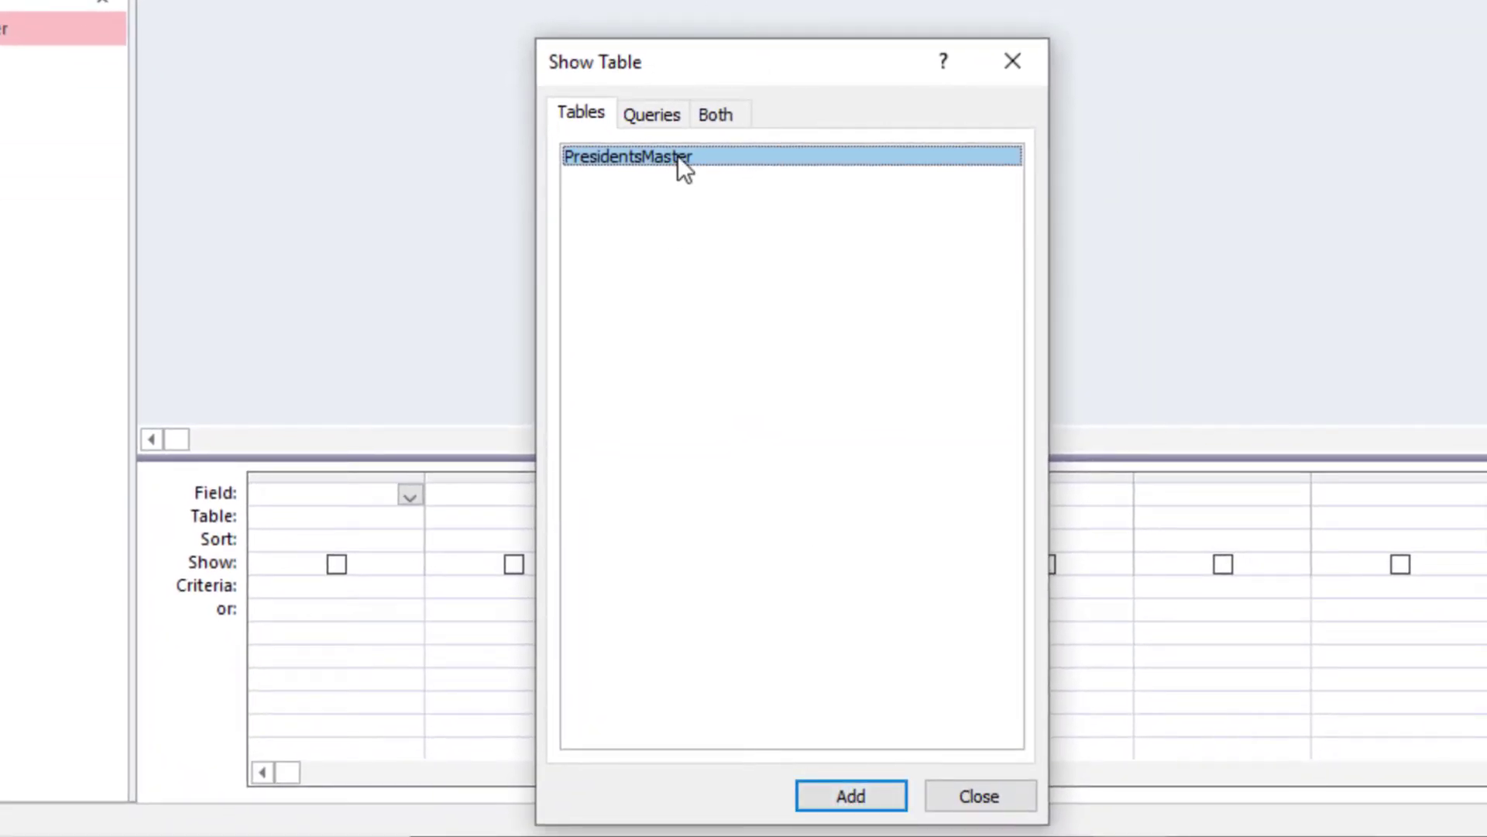
left_click(877, 803)
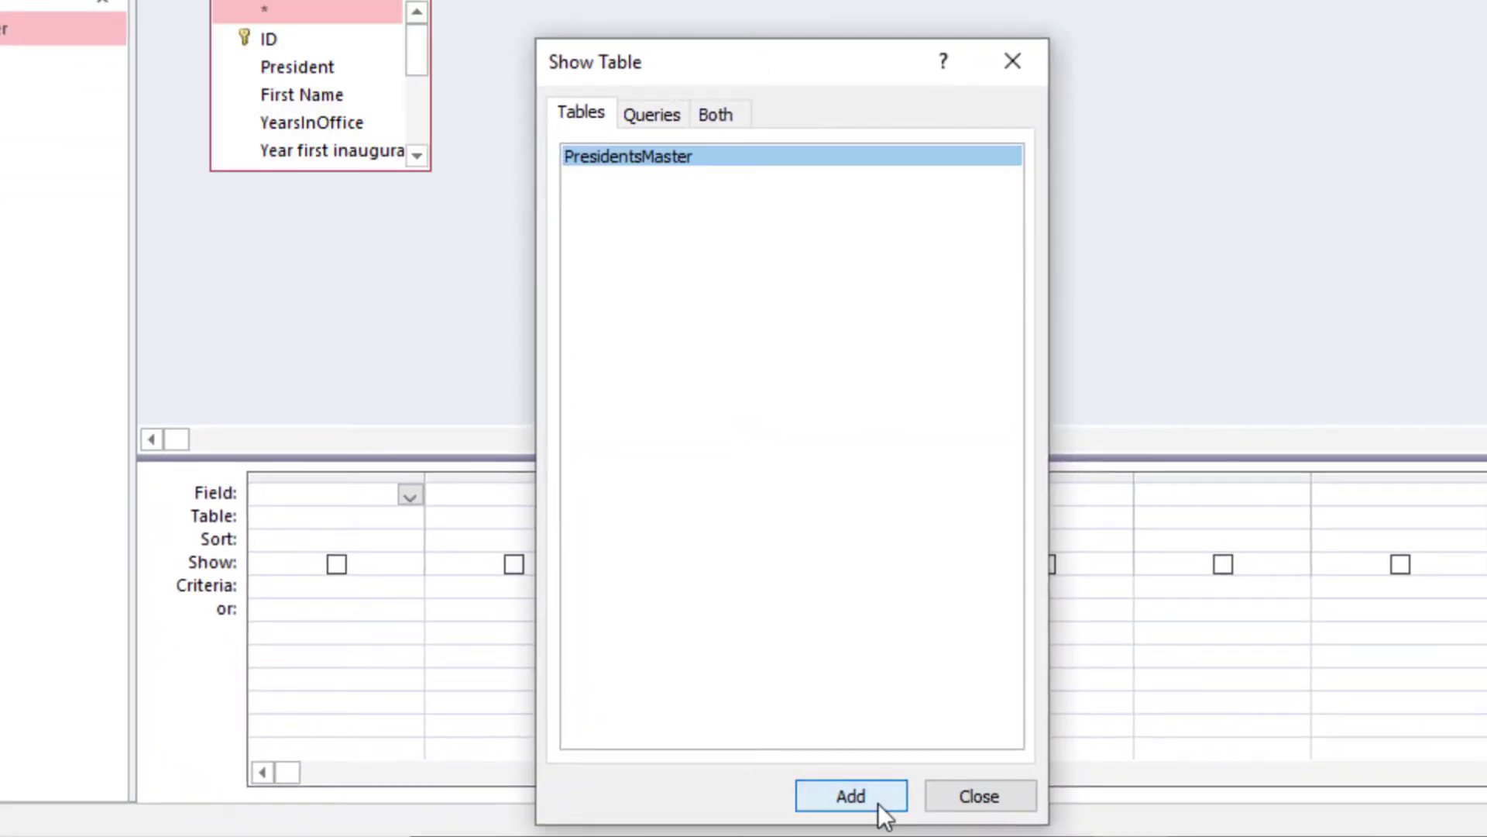
left_click(974, 795)
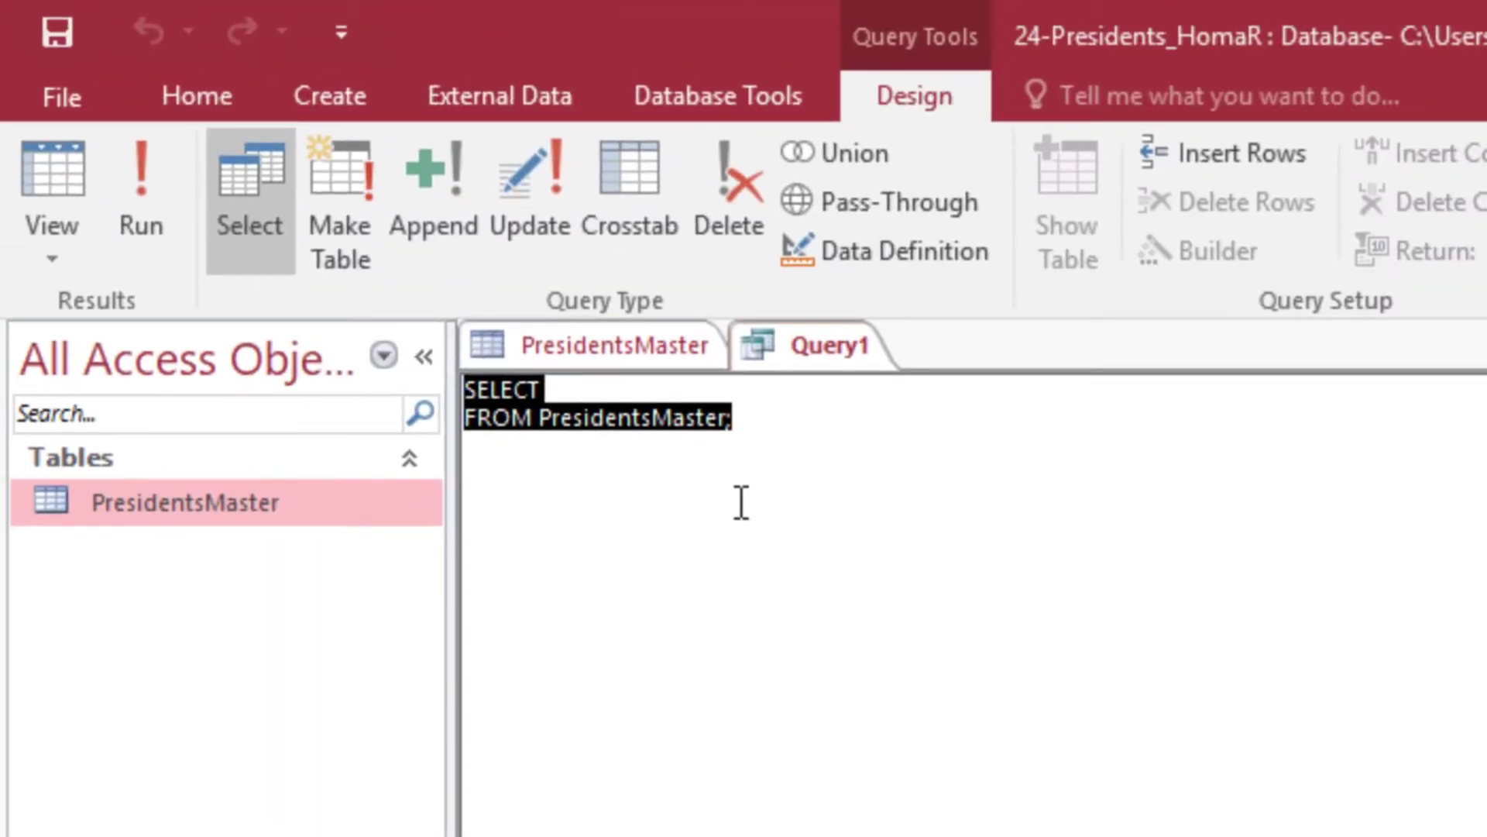
left_click(816, 347)
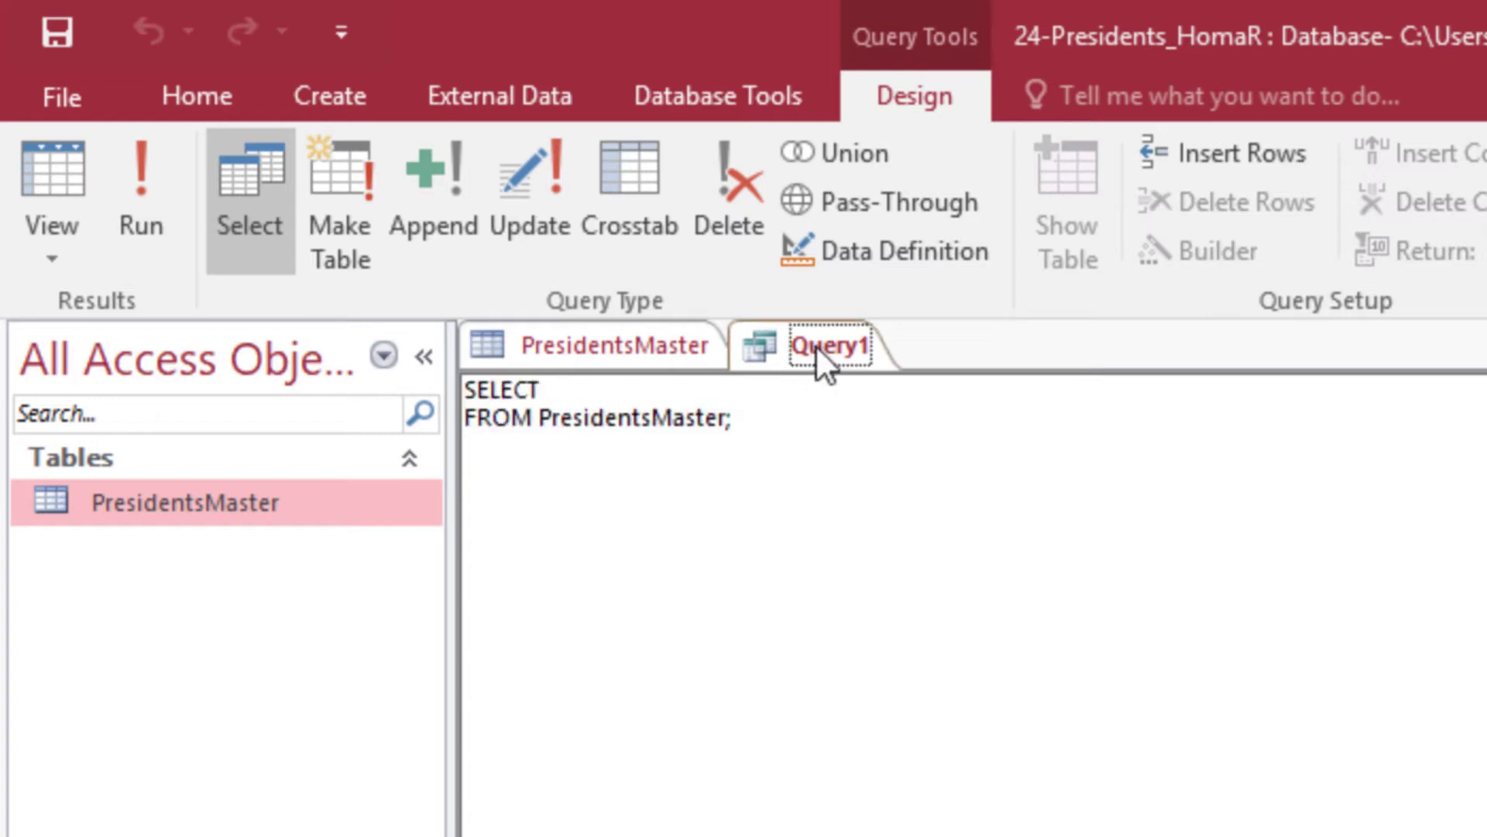
right_click(817, 347)
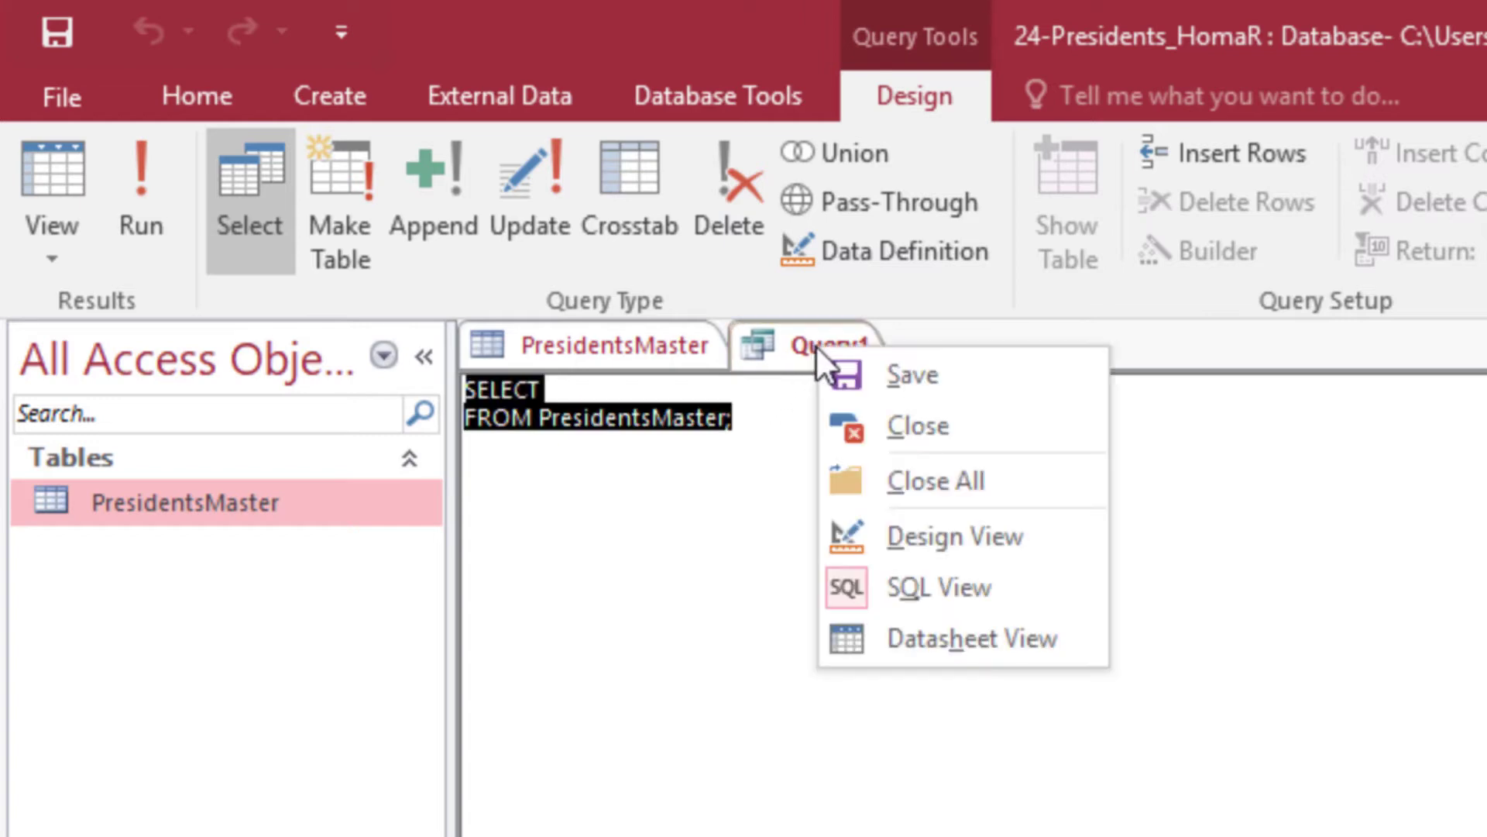
left_click(862, 418)
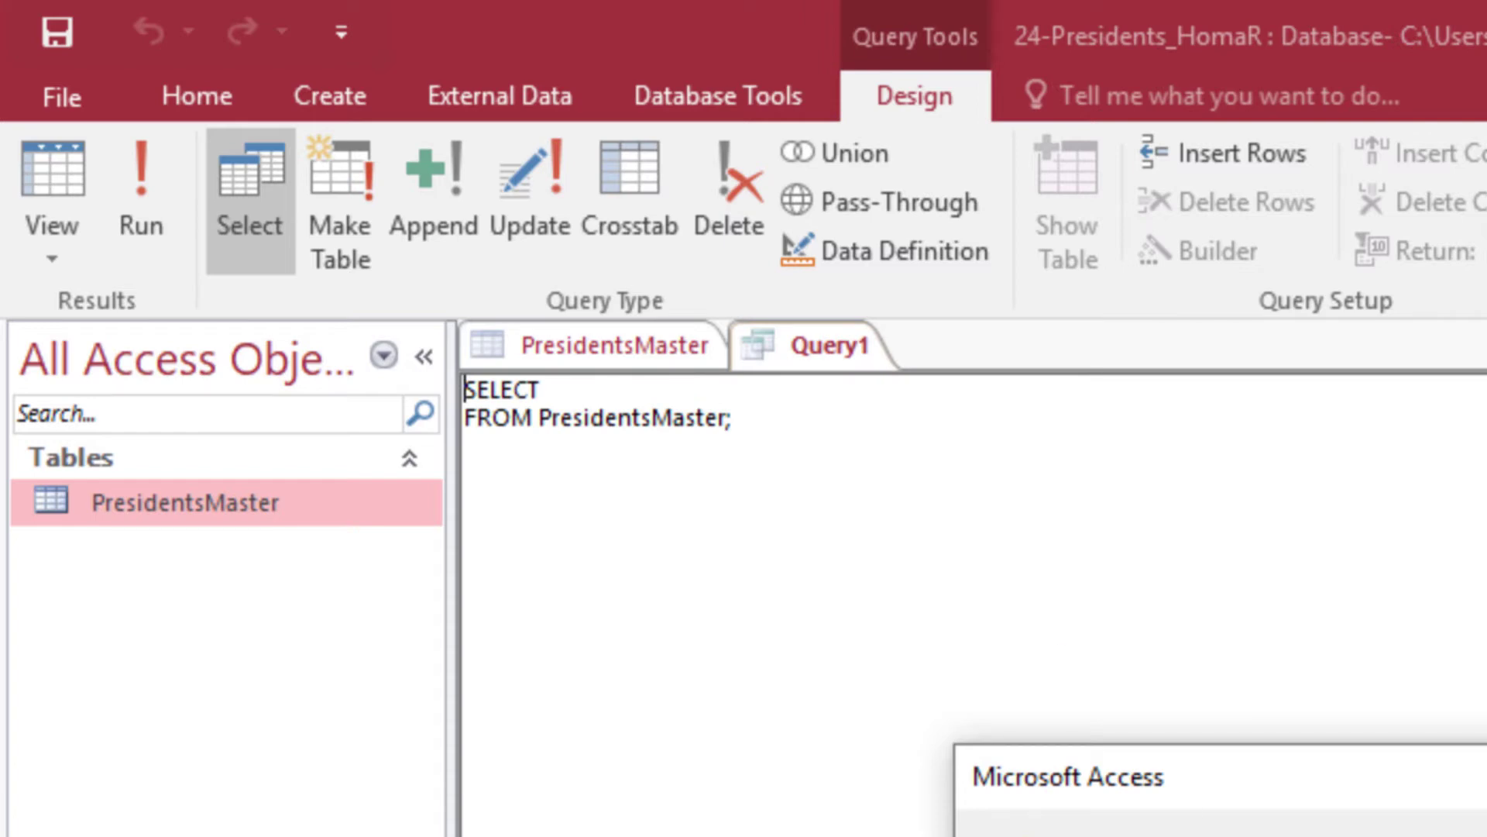
key("n")
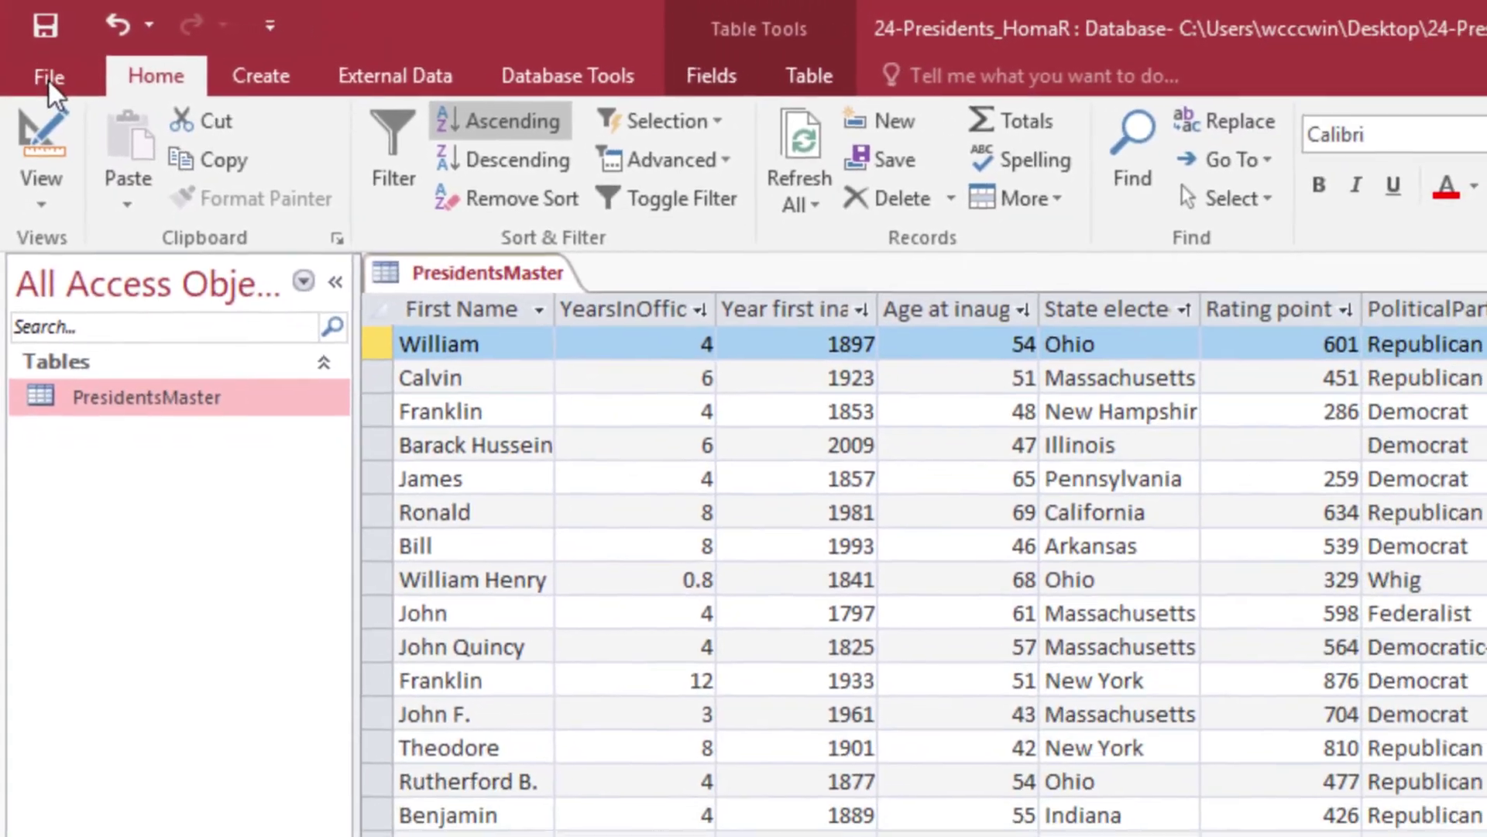
Set the query design font size to 16 in the Object Designers options of Access.
left_click(59, 92)
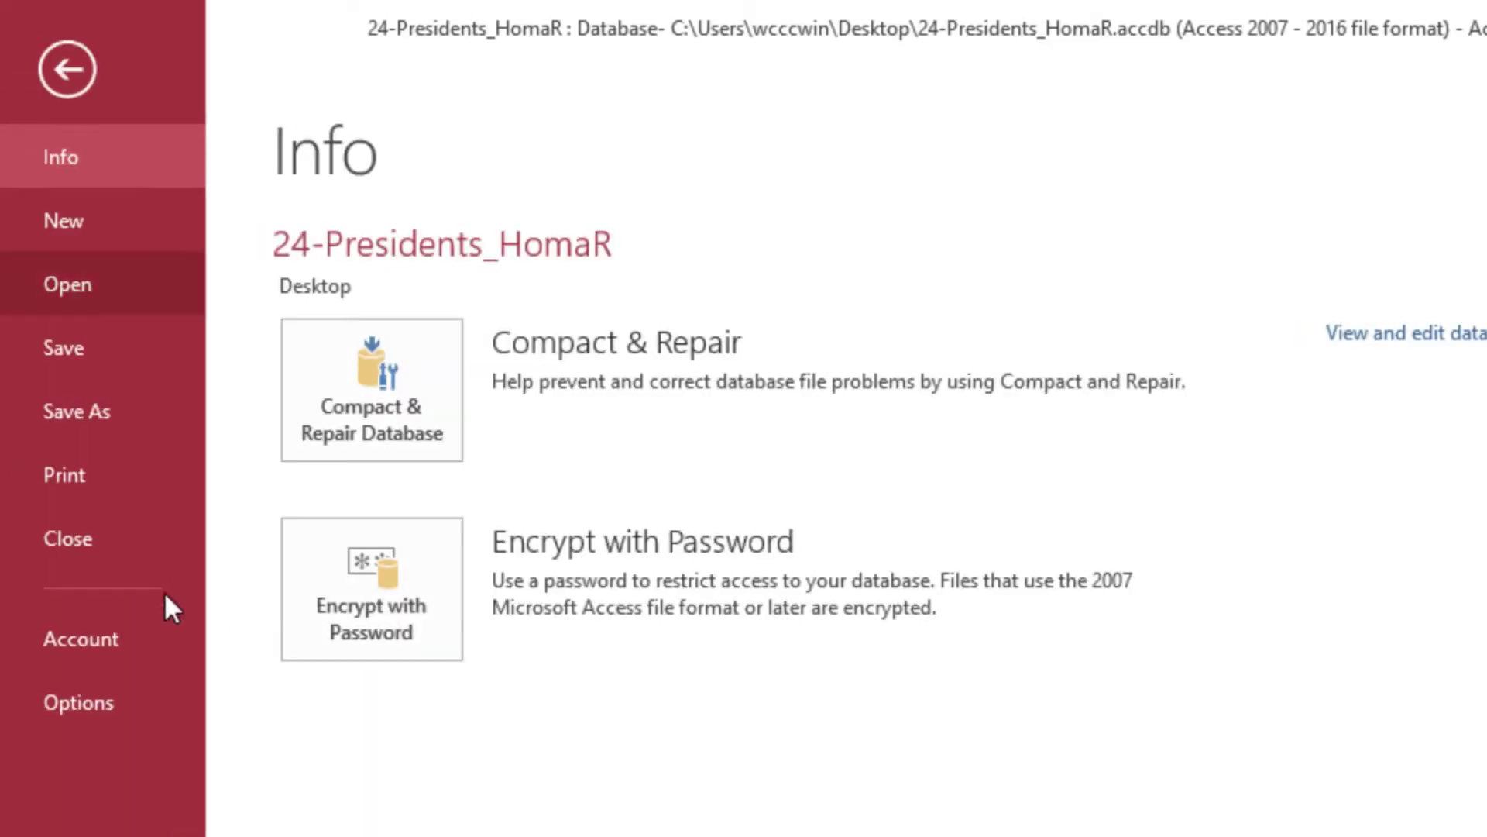
left_click(87, 698)
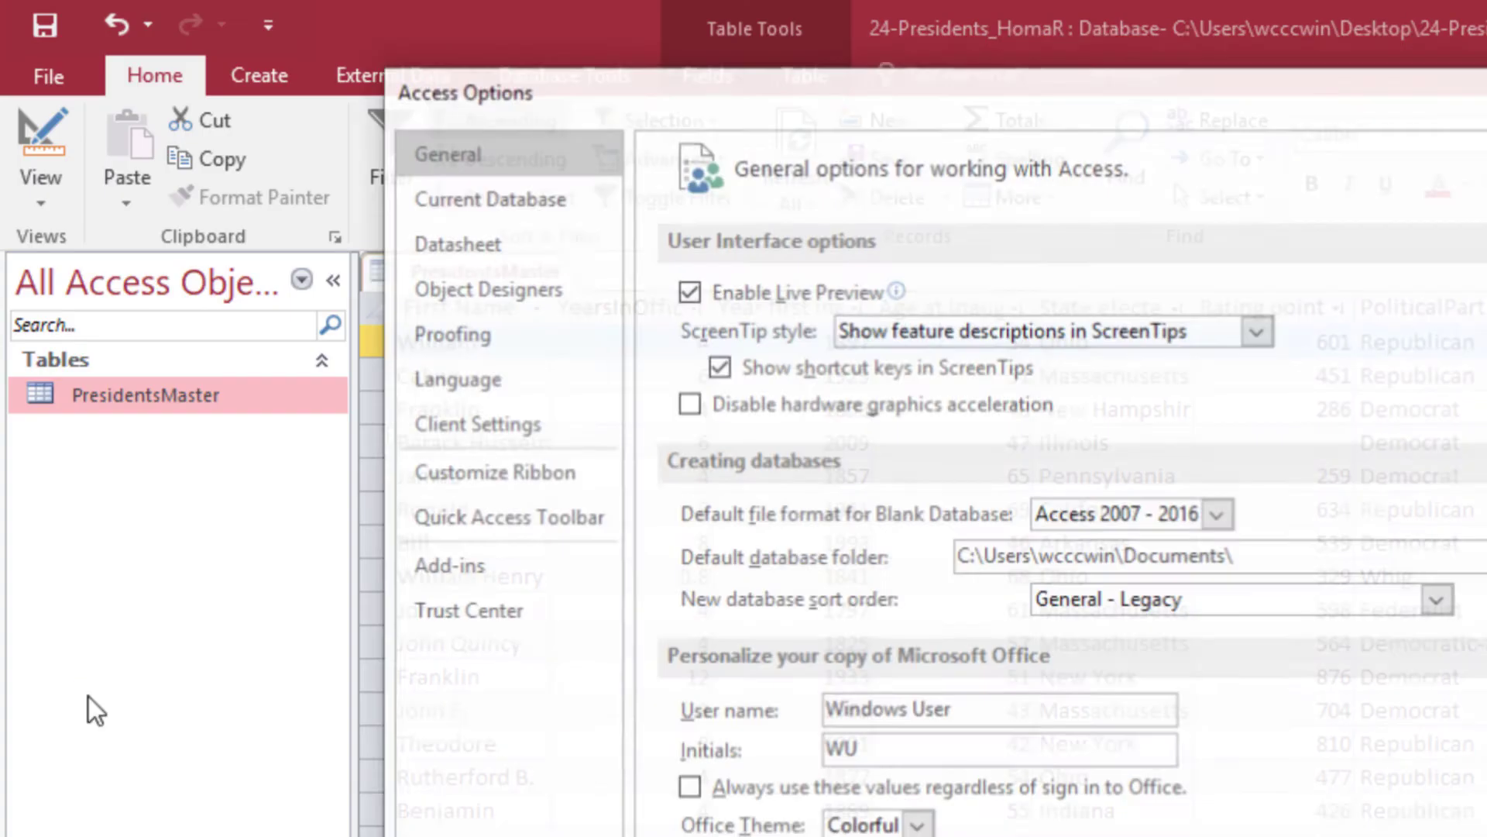
left_click(483, 290)
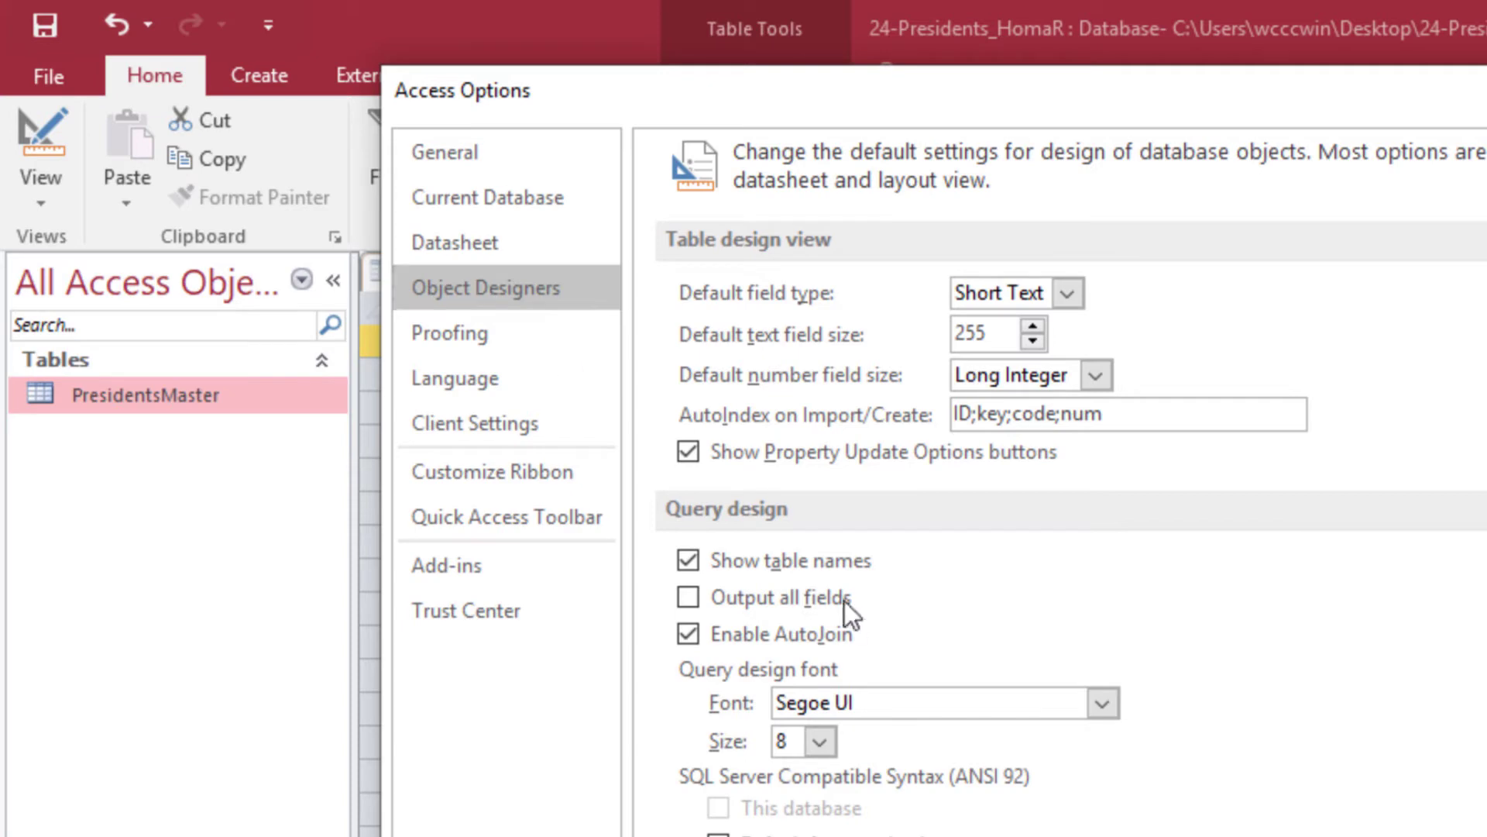
left_click(821, 741)
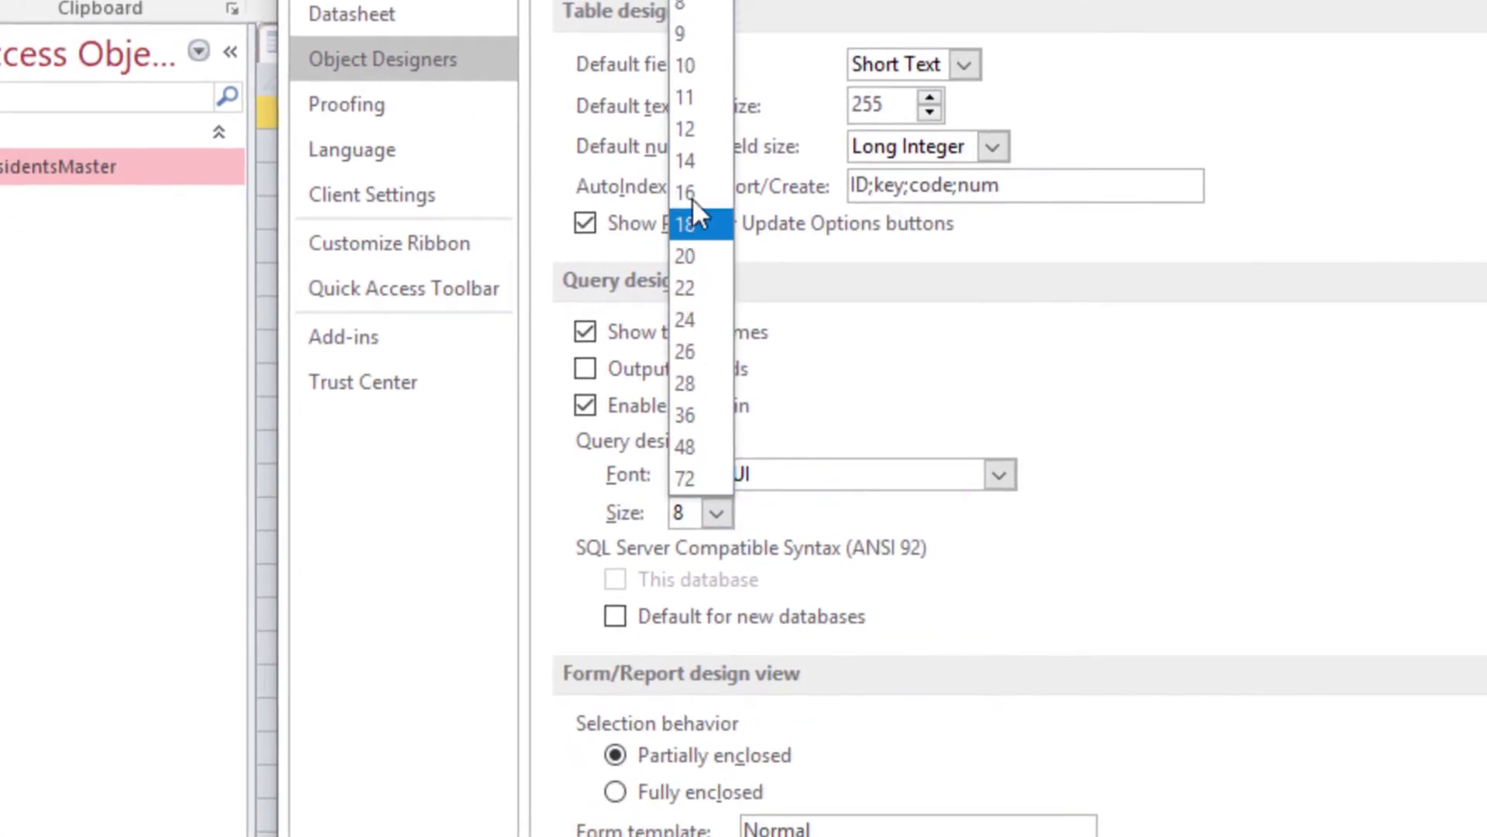
left_click(692, 194)
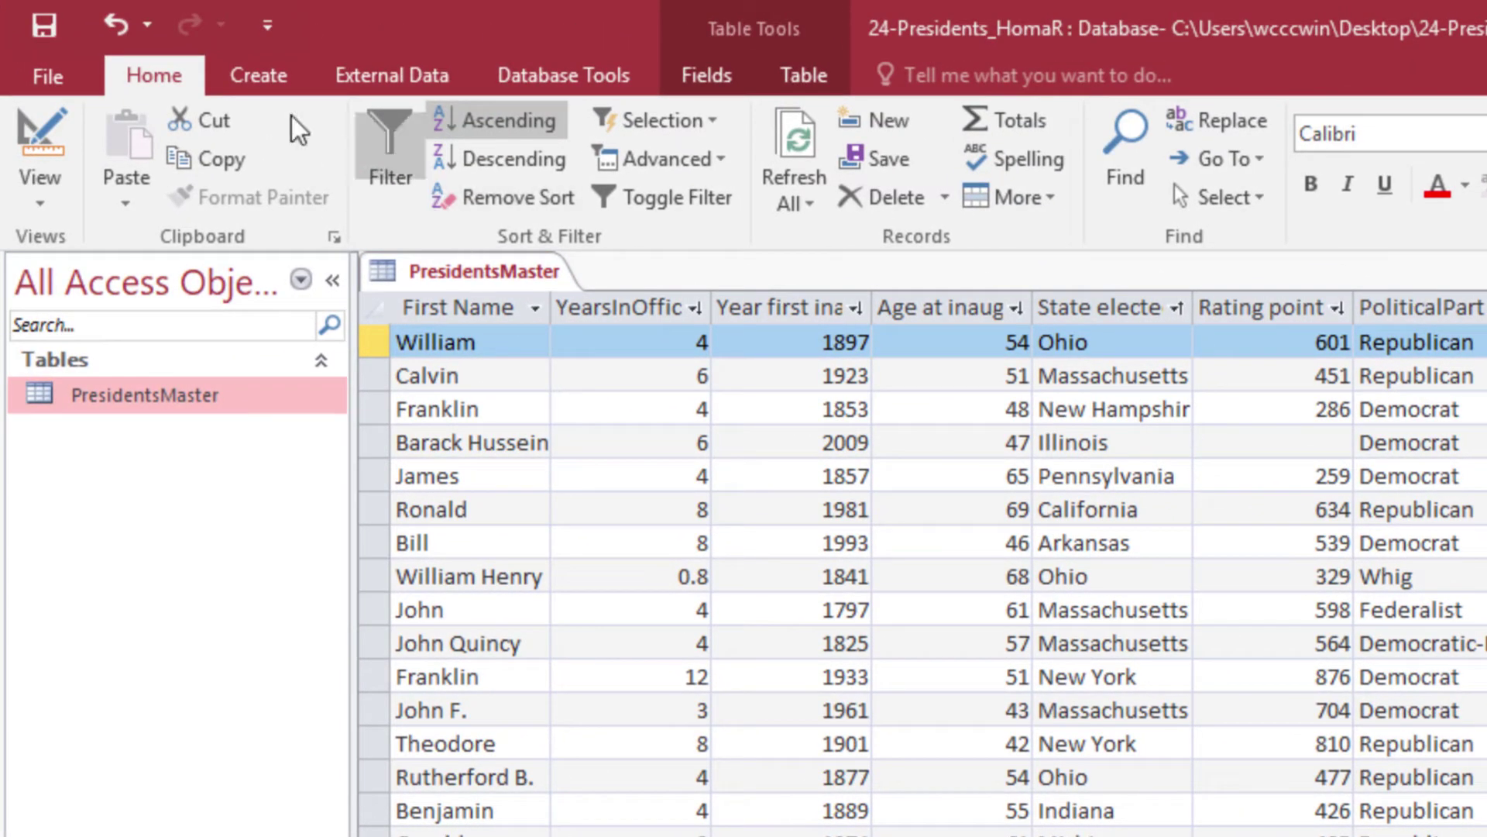
Create a new query with Query Design and add the PresidentsMaster table to it.
left_click(267, 82)
left_click(498, 137)
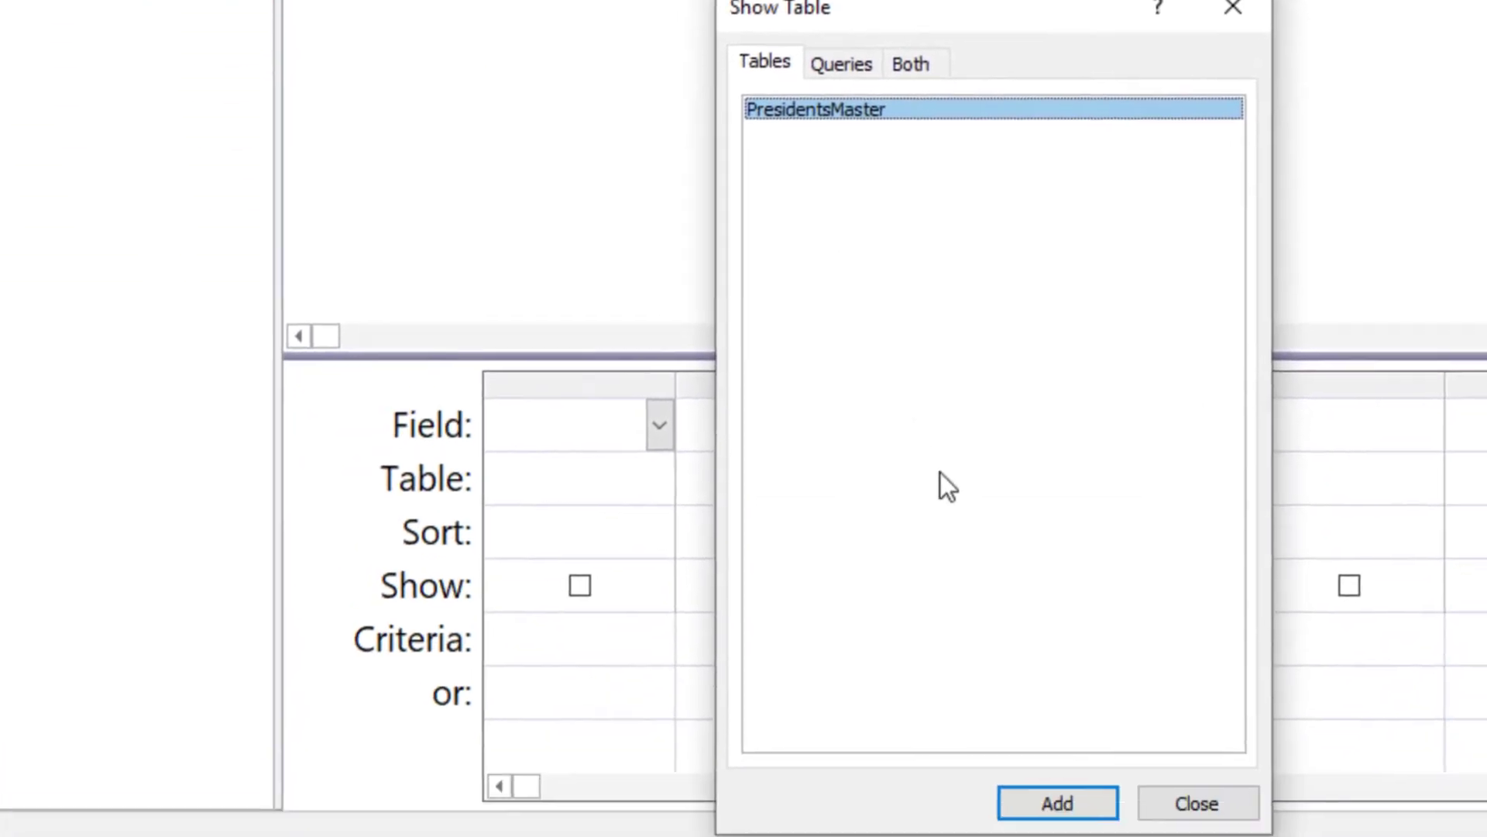
left_click(1058, 810)
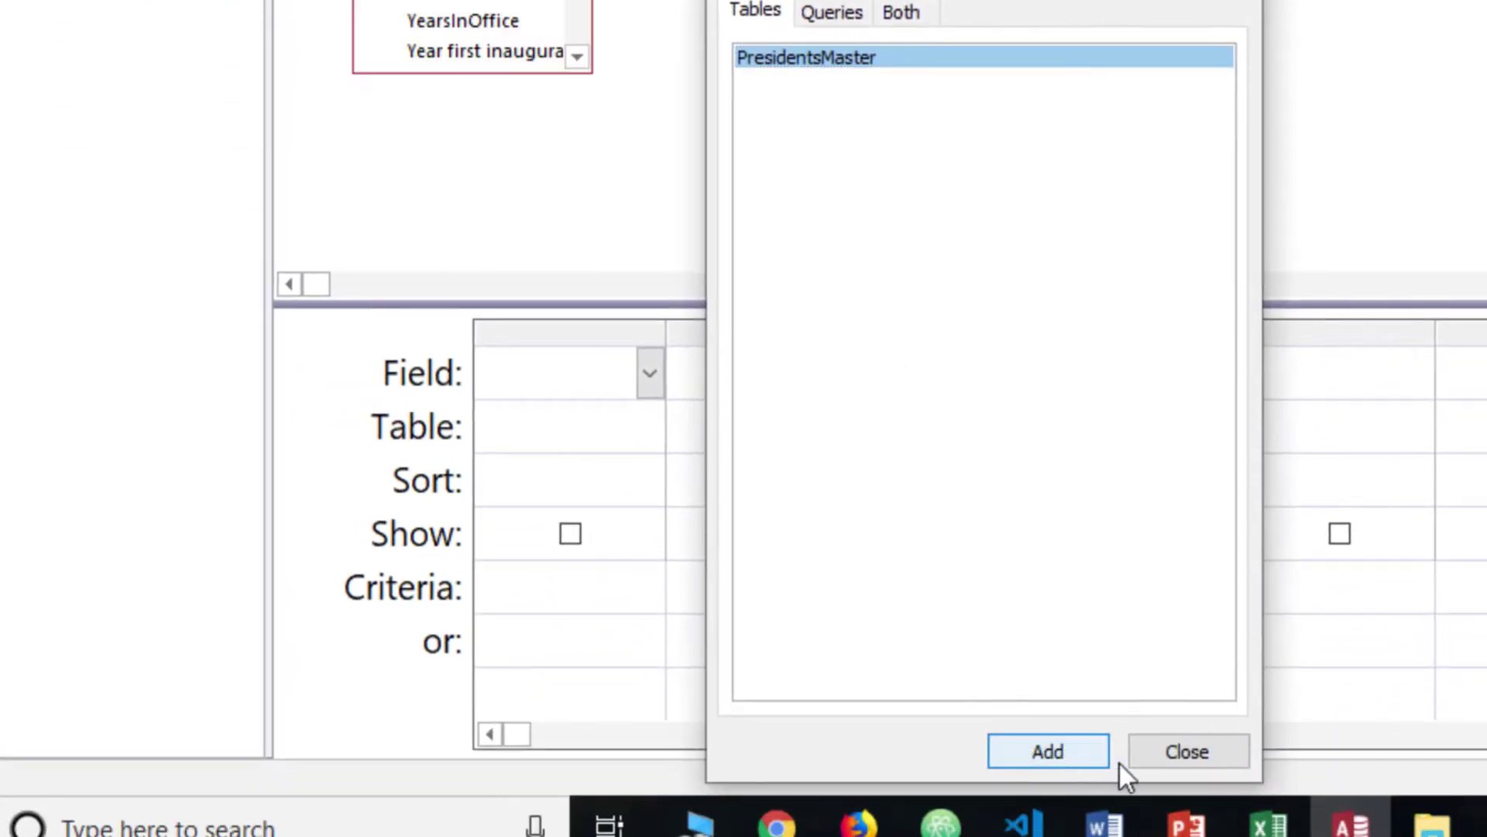
left_click(1189, 751)
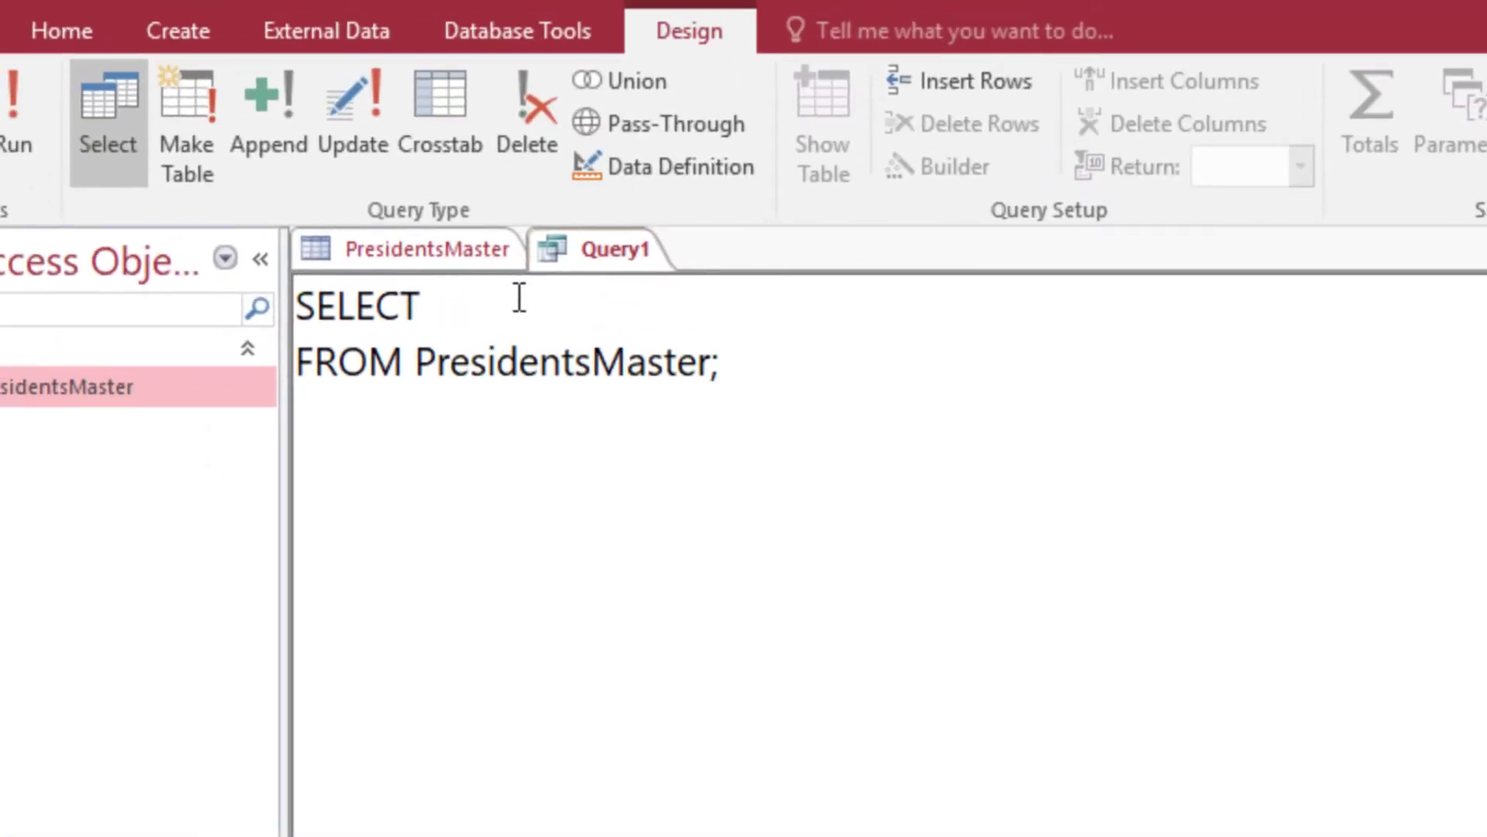
Complete the query's SQL statement as SELECT * FROM PresidentsMaster WHERE College ="None";.
type("*")
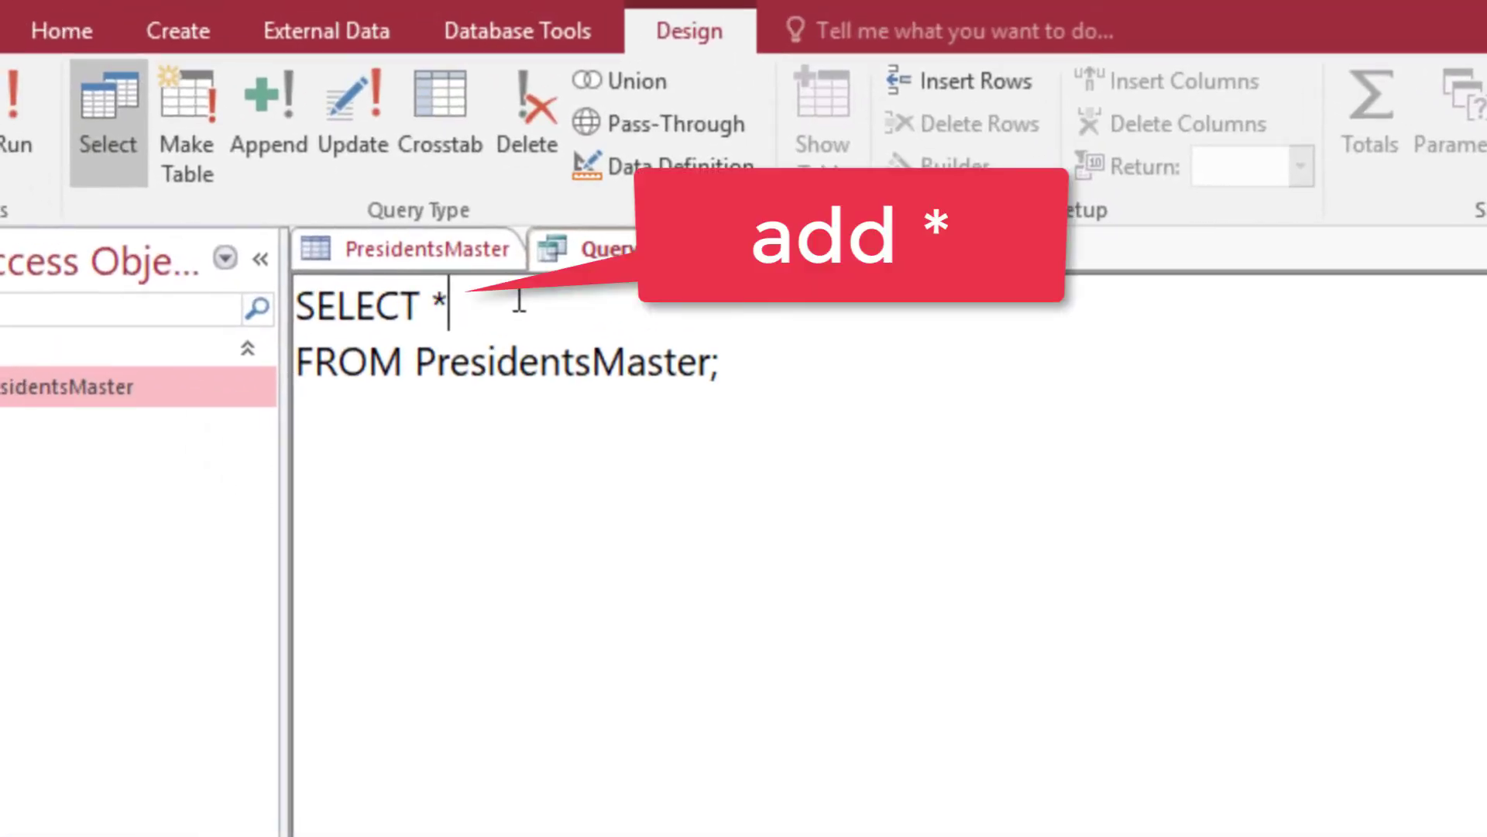
left_click(710, 358)
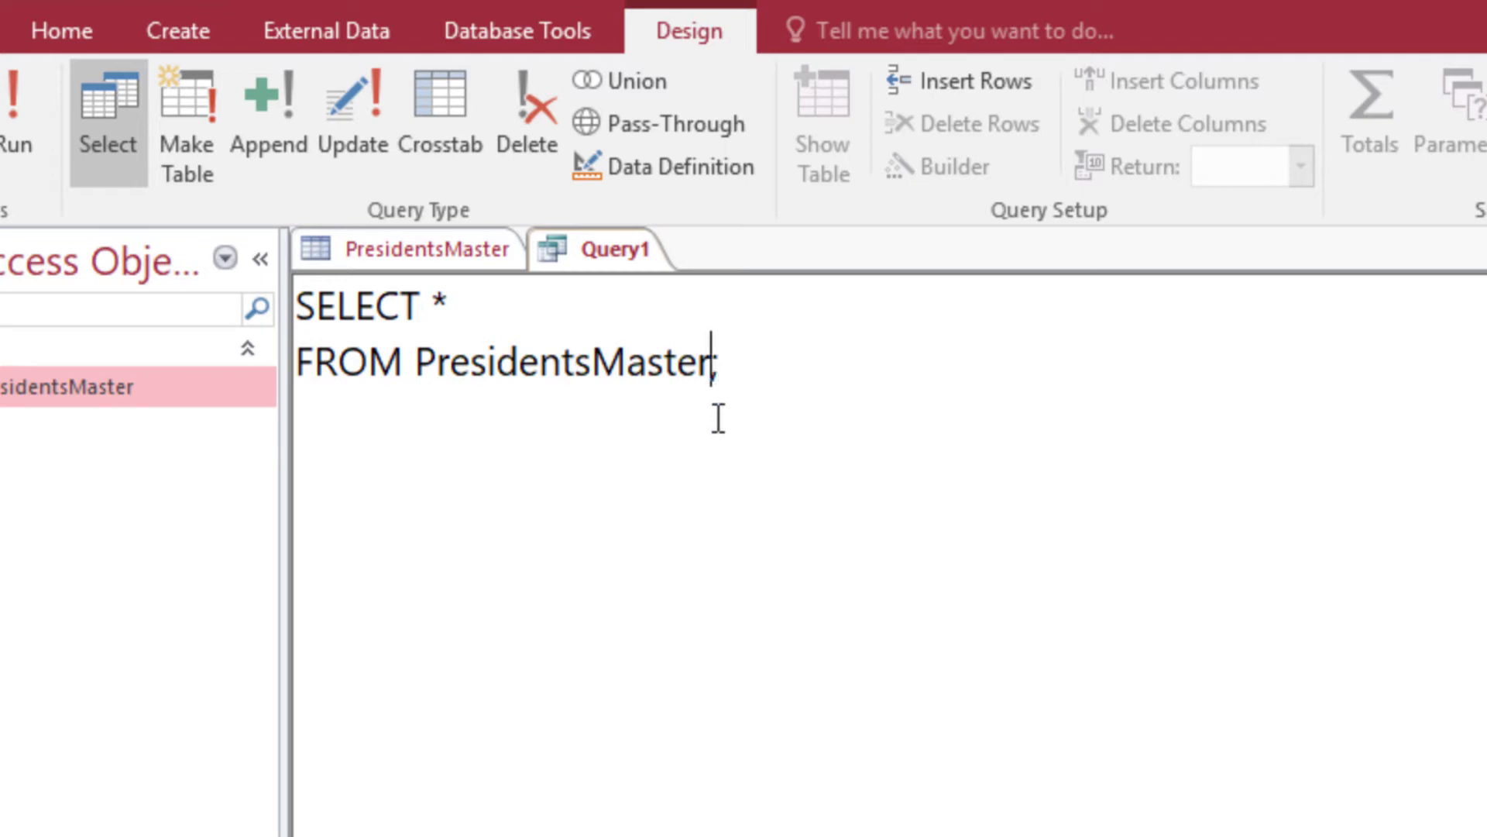
key("Return")
type("WHE")
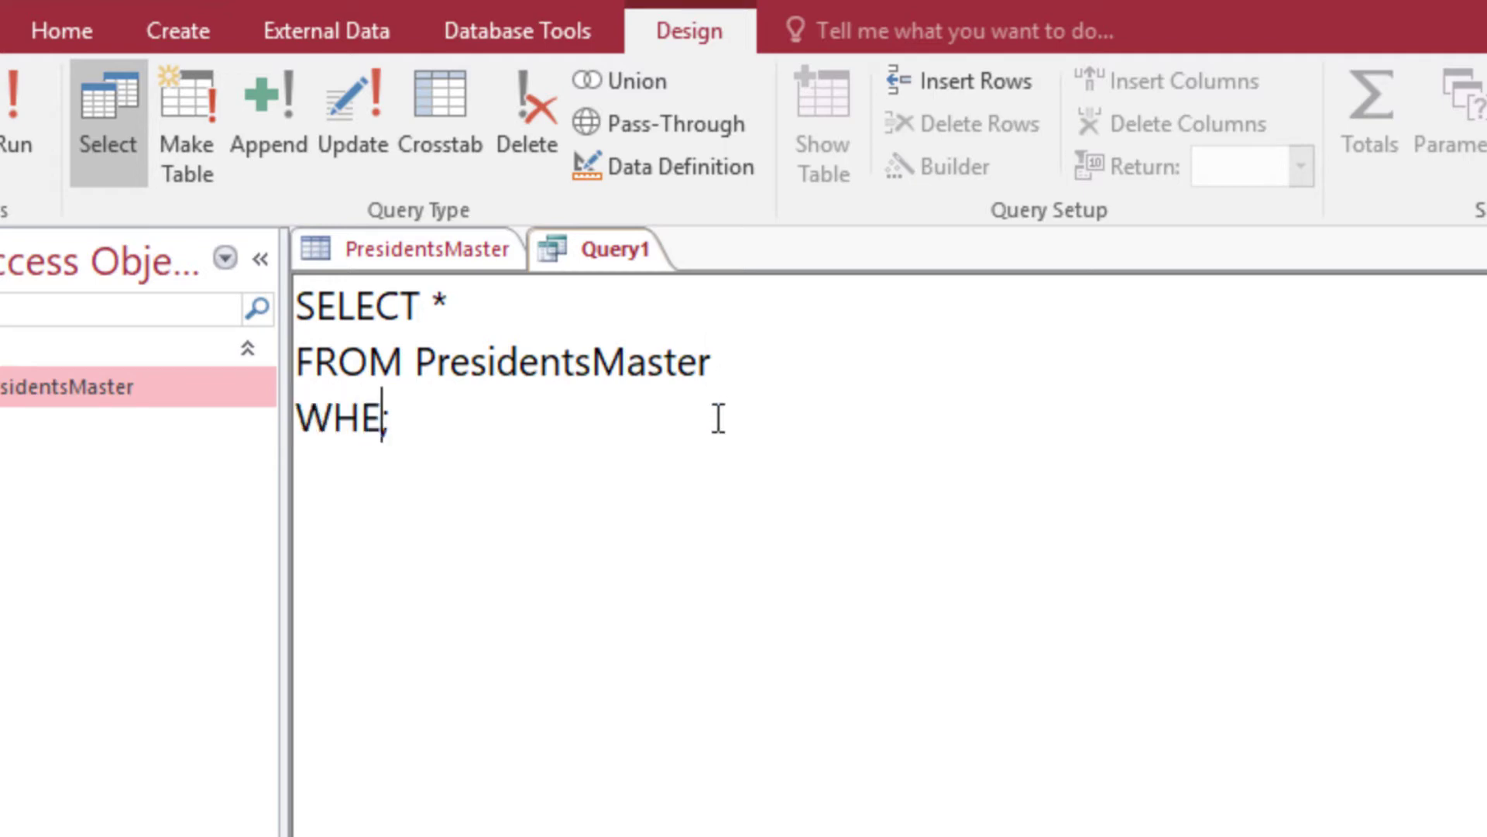
type("RE")
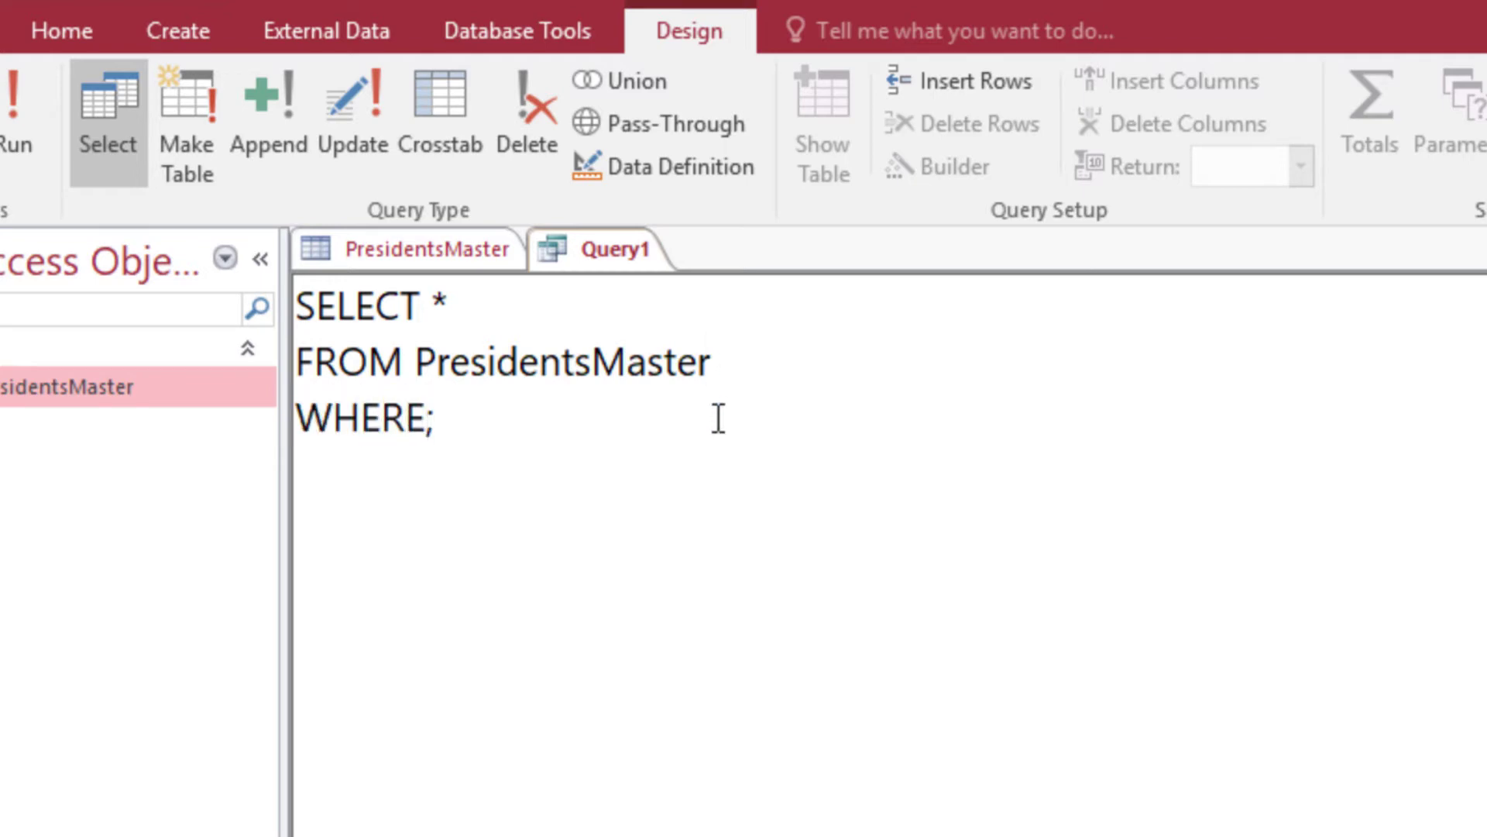
type(" College")
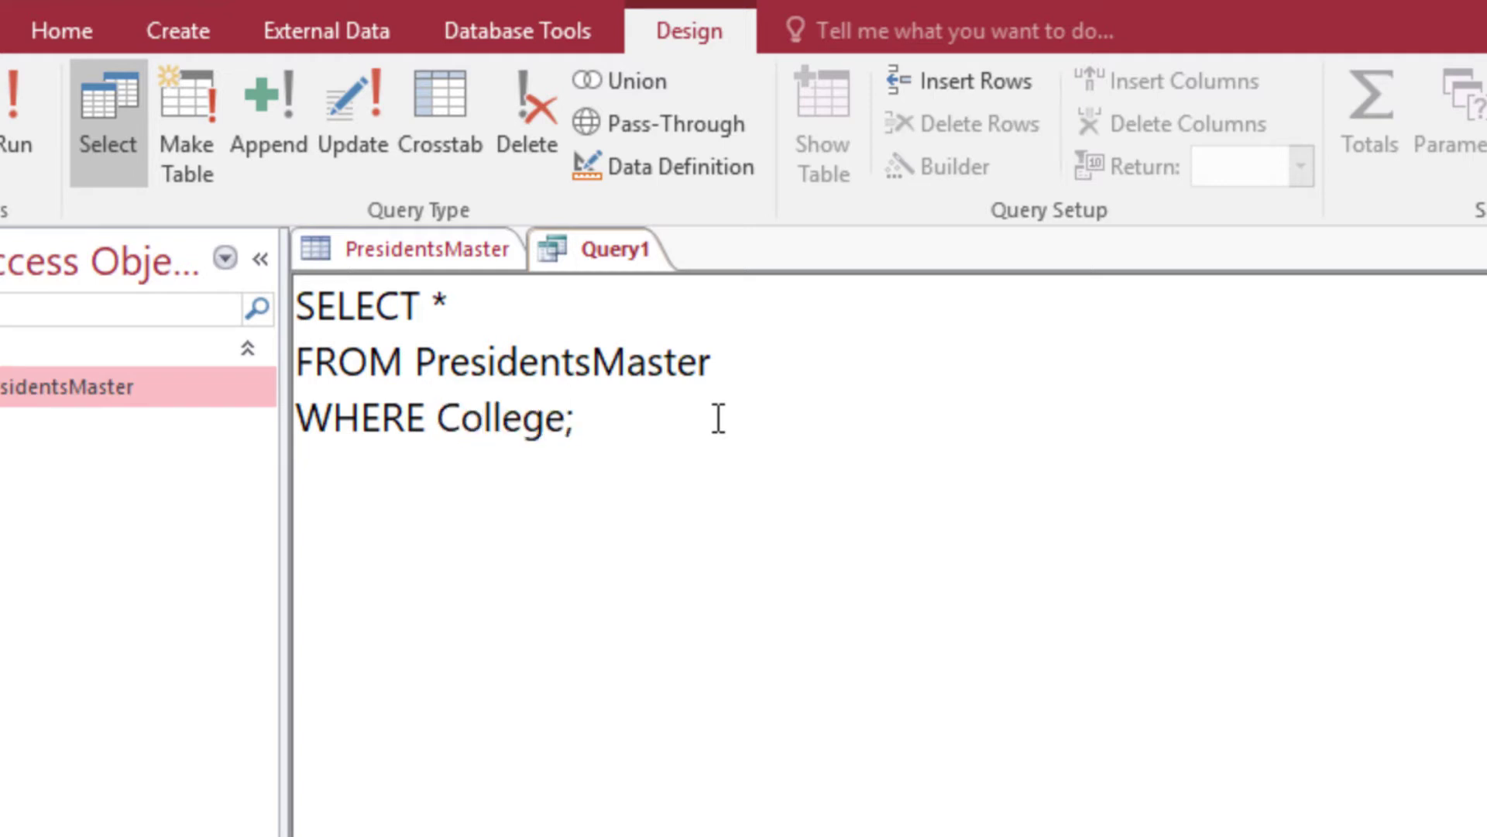
type(" +")
key("BackSpace")
type("=\"n")
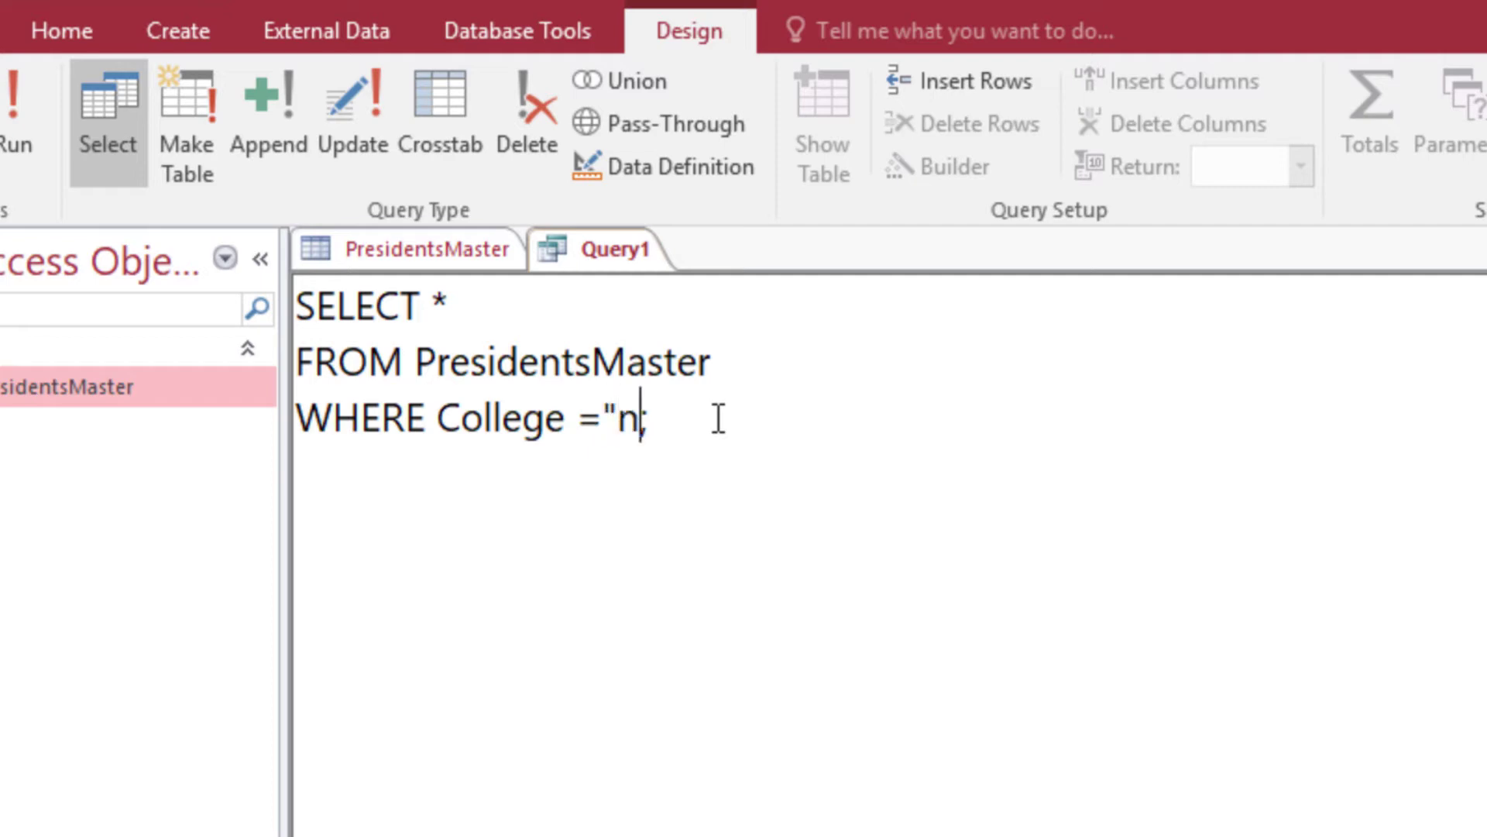
key("BackSpace")
type("None")
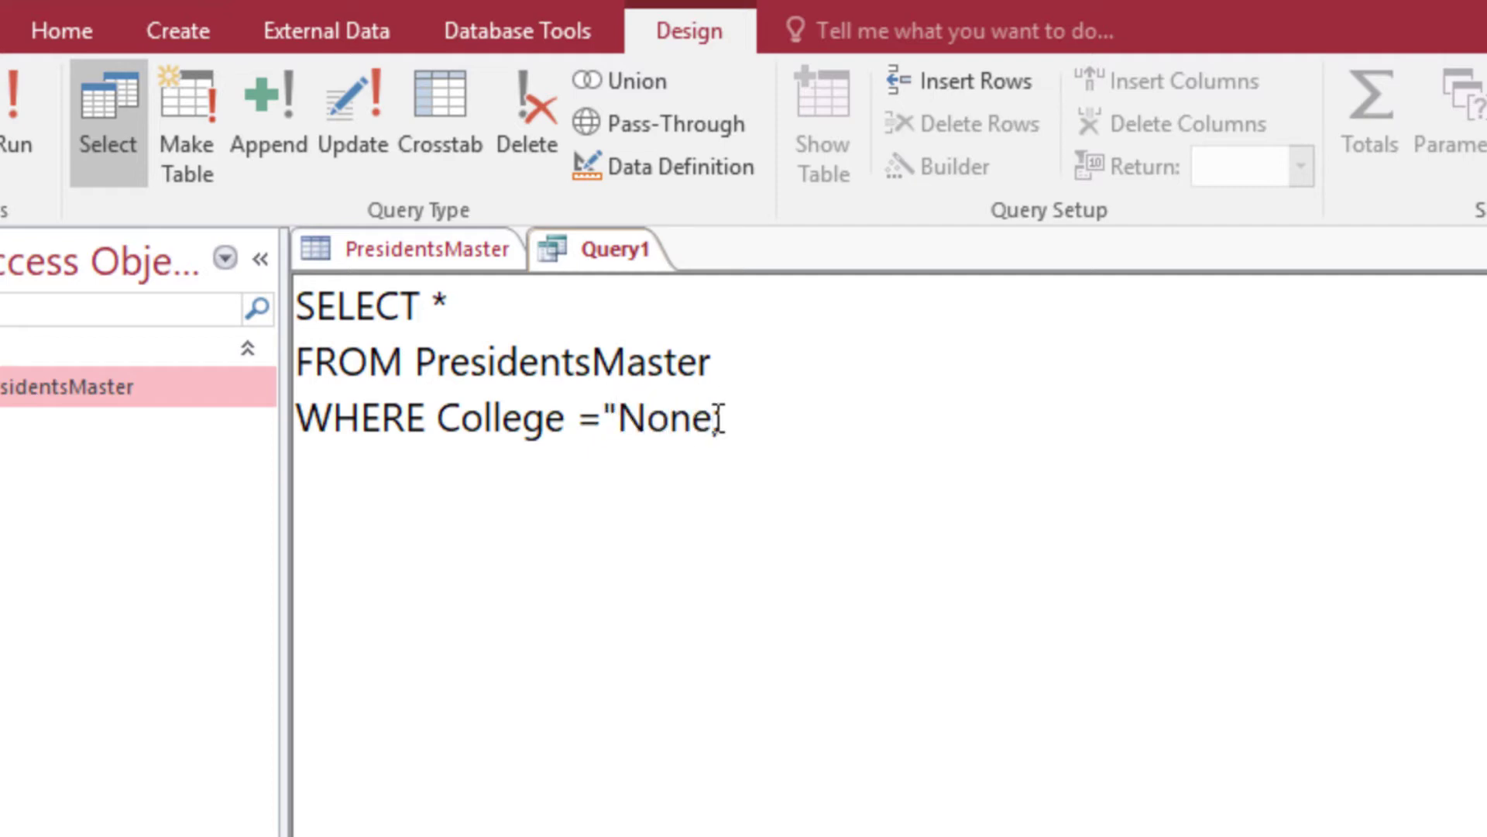
type("\"")
Run the SQL query on the presidents without a college.
left_click(459, 249)
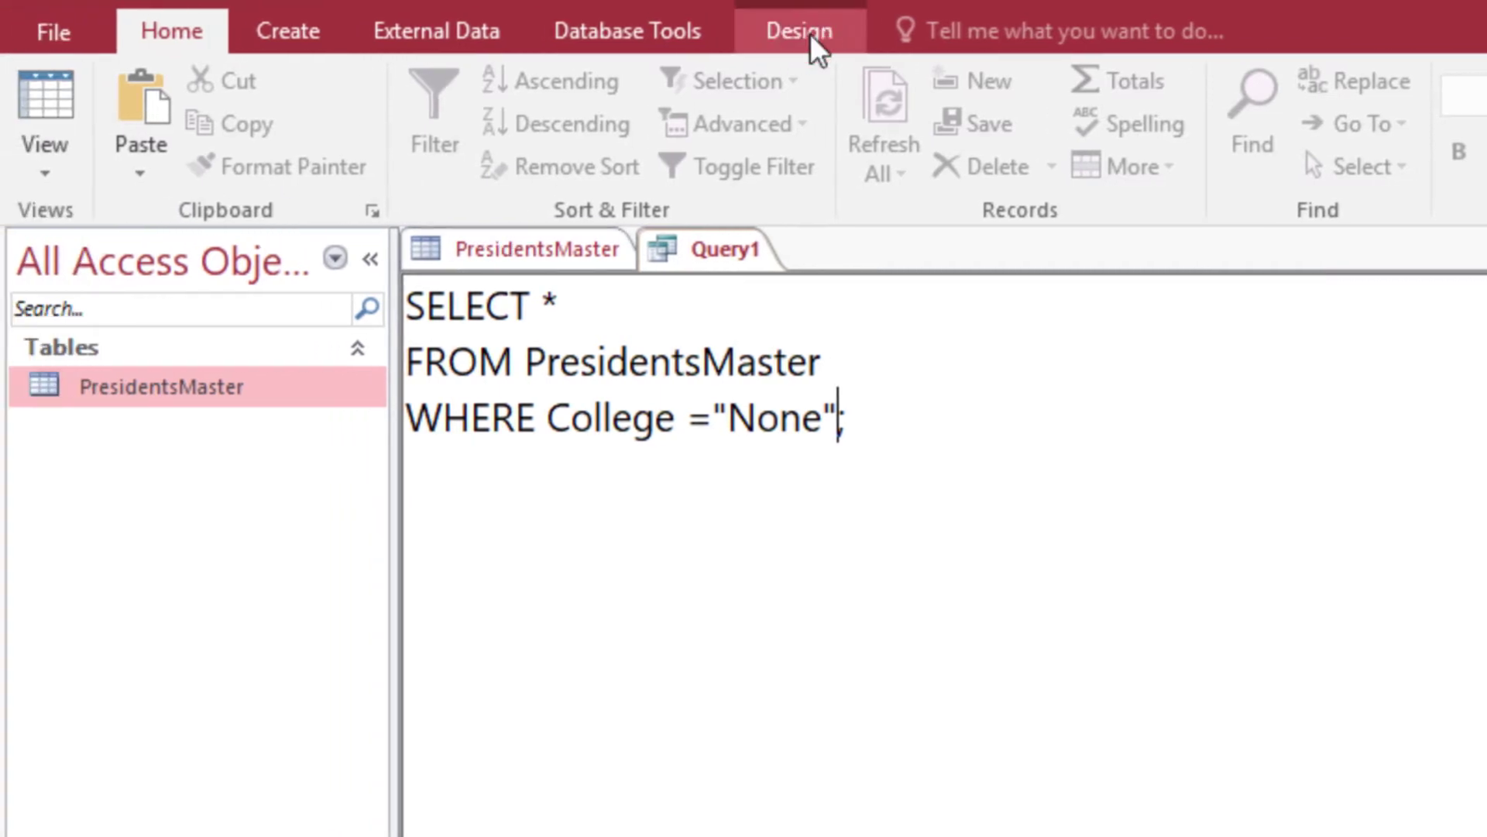
left_click(806, 31)
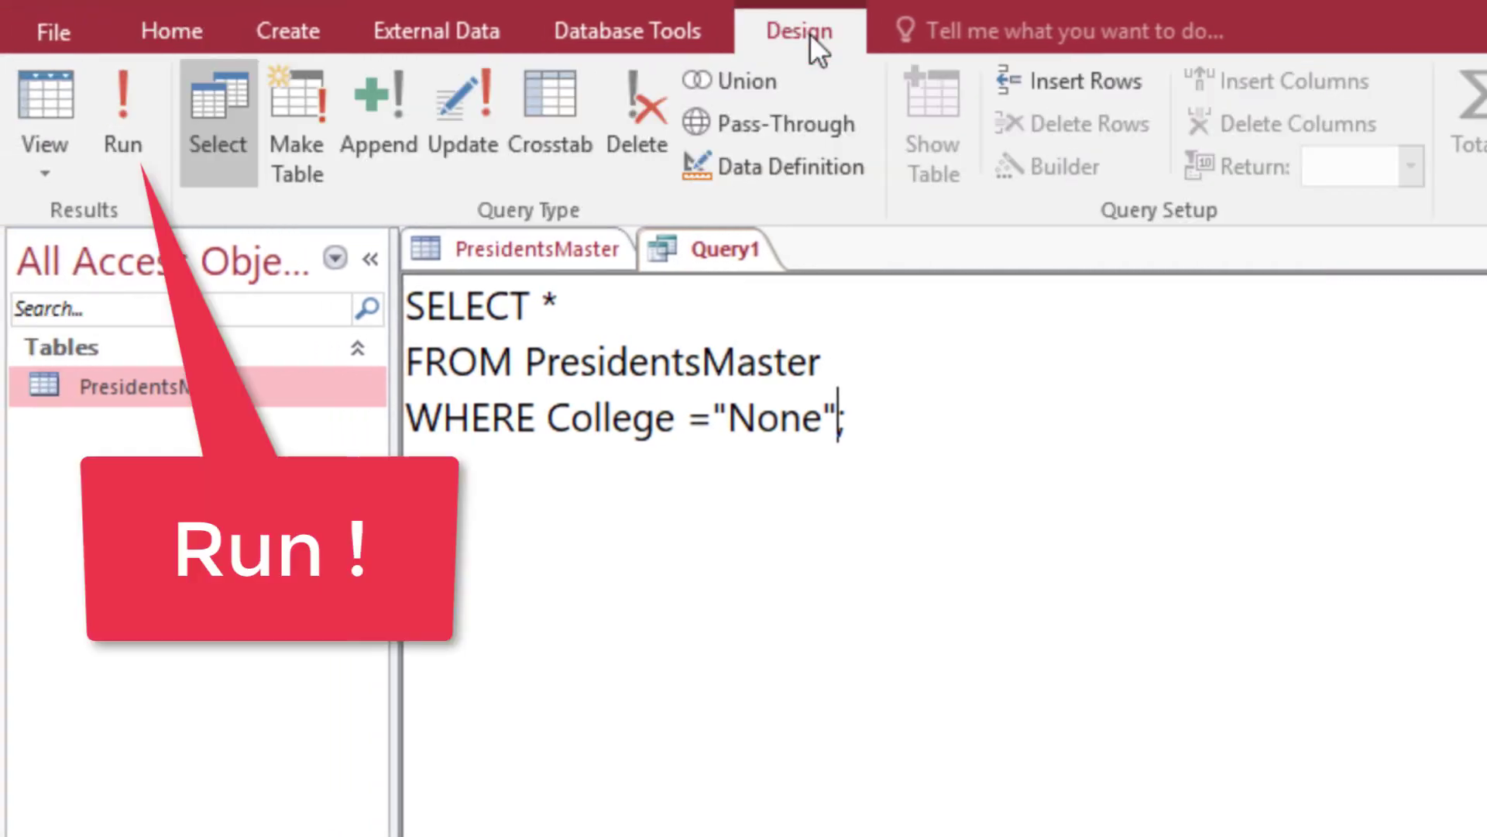
left_click(118, 95)
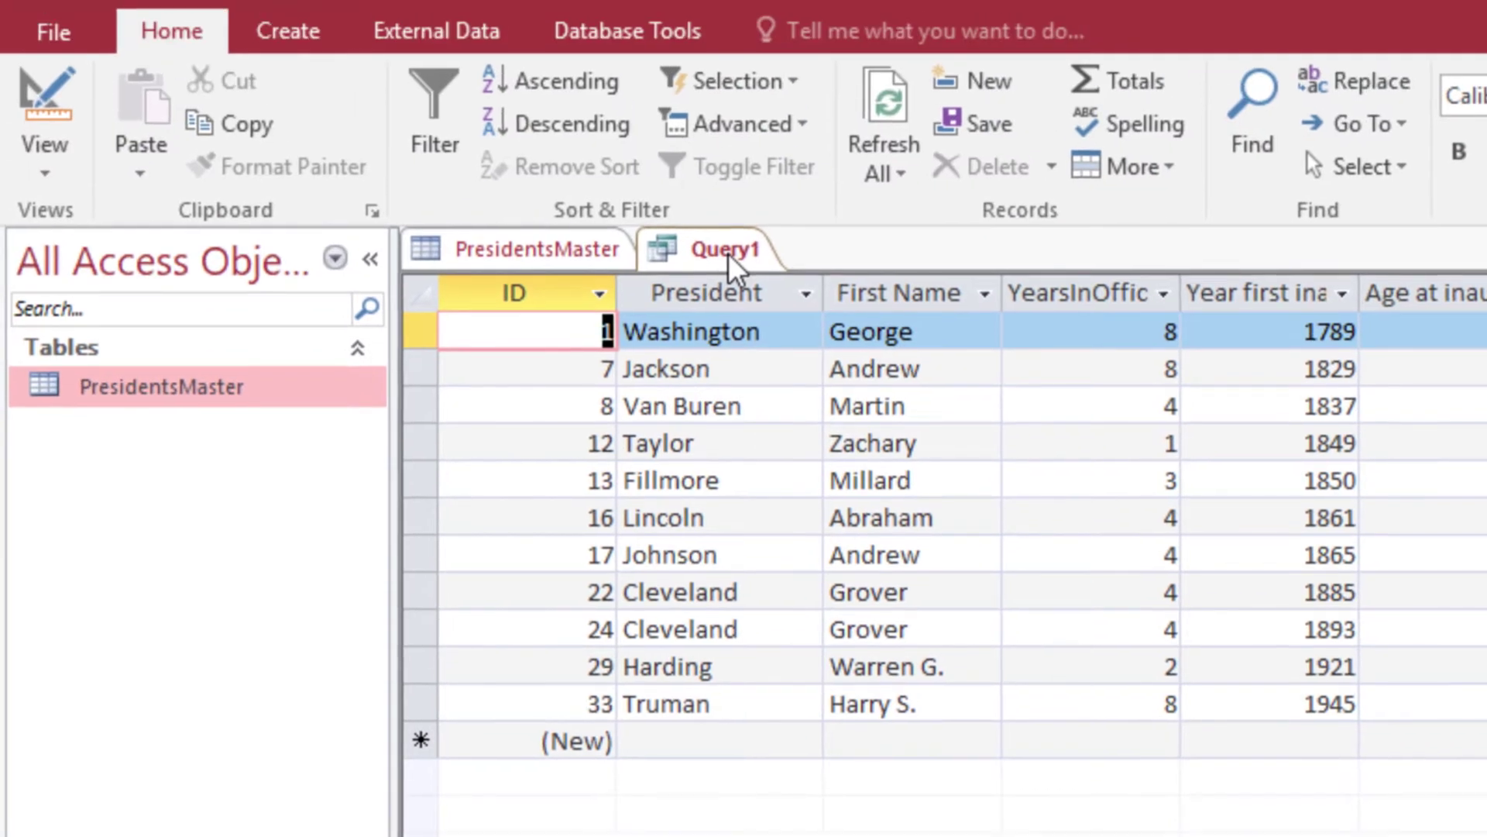
Save the query under the name NoCollege and close it.
right_click(729, 253)
left_click(767, 280)
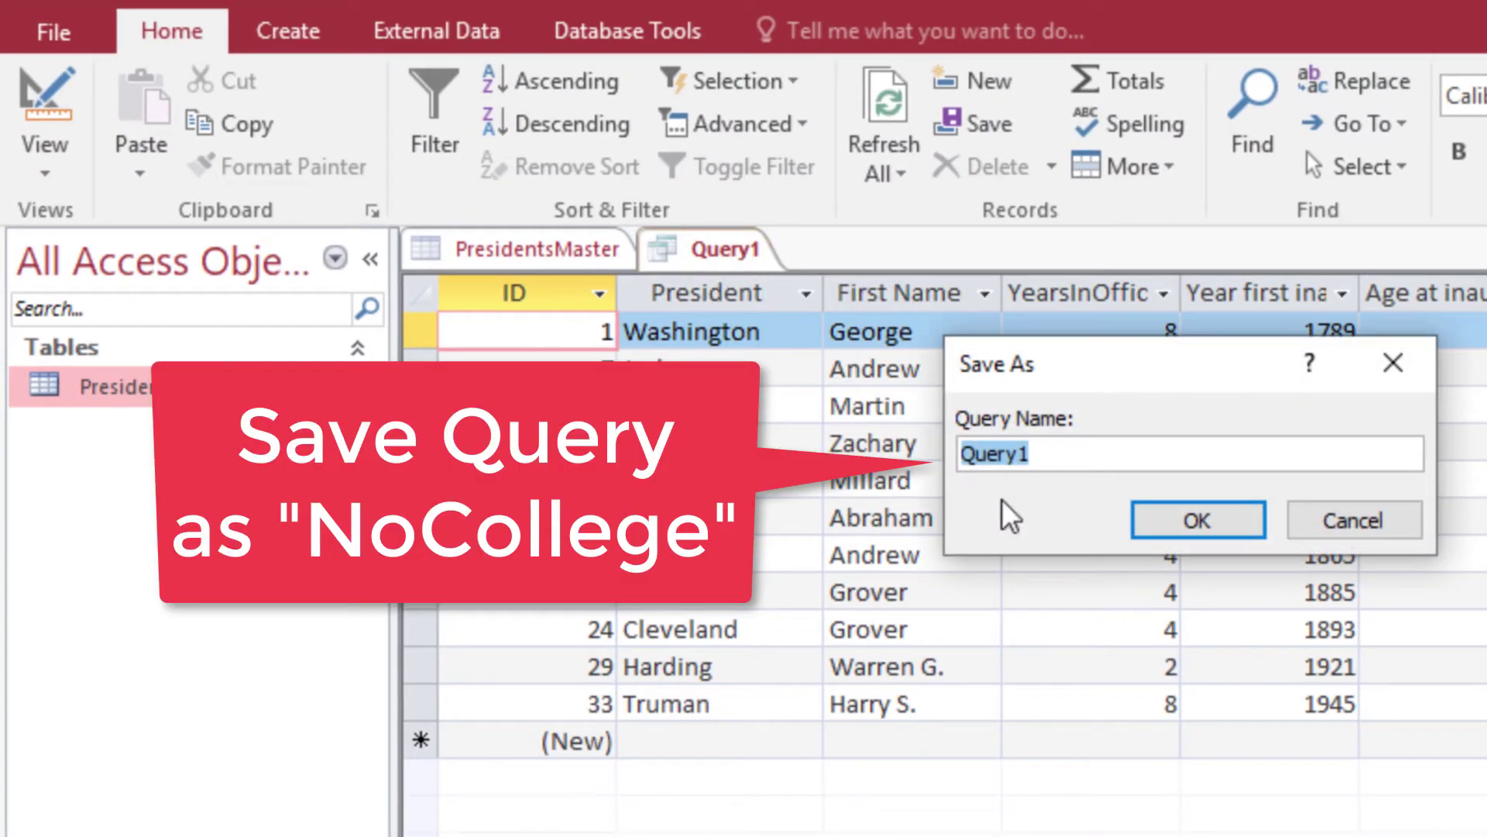
type("NoCo")
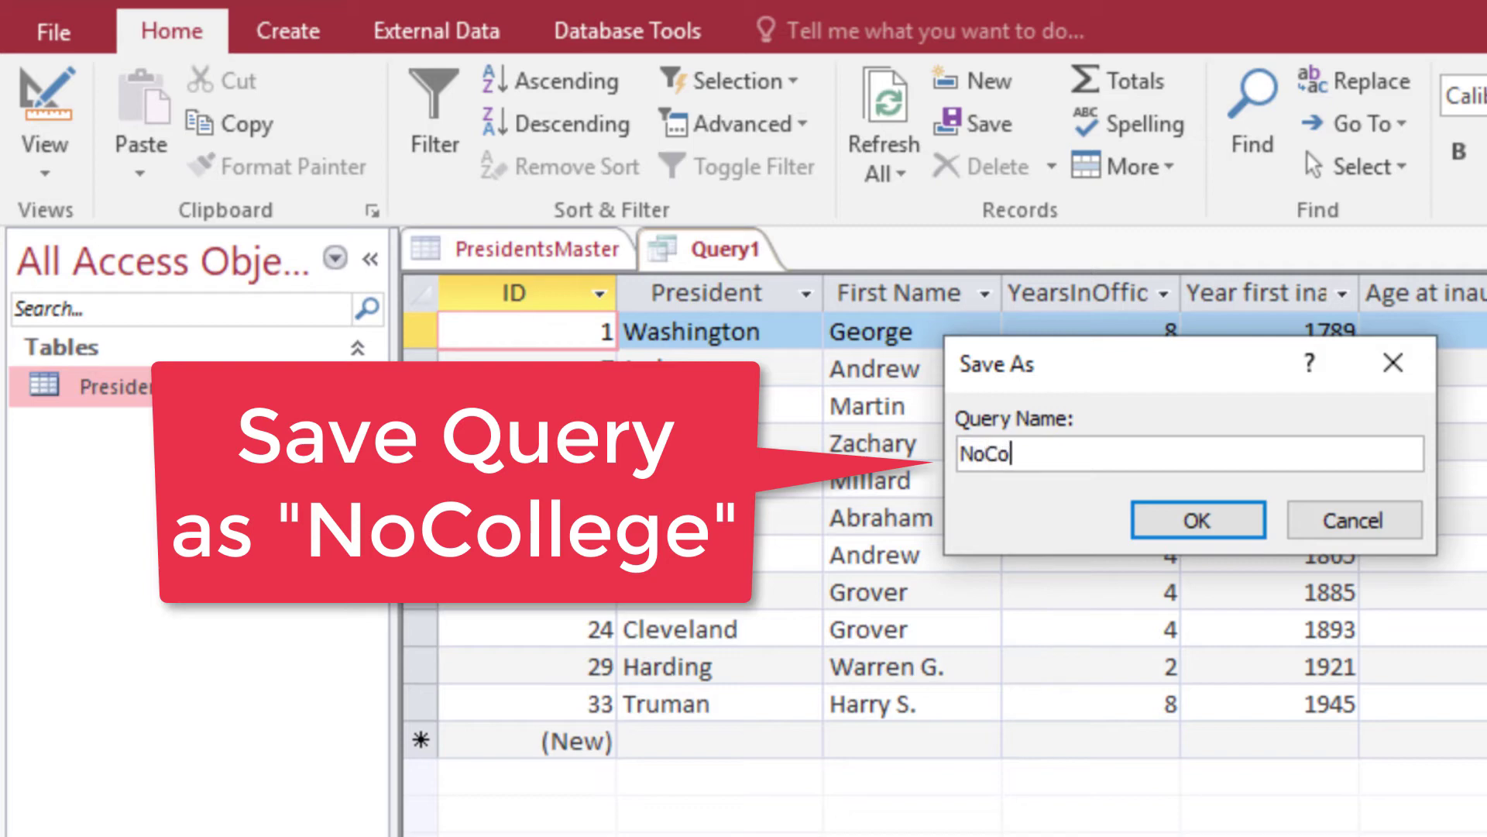
type("llge")
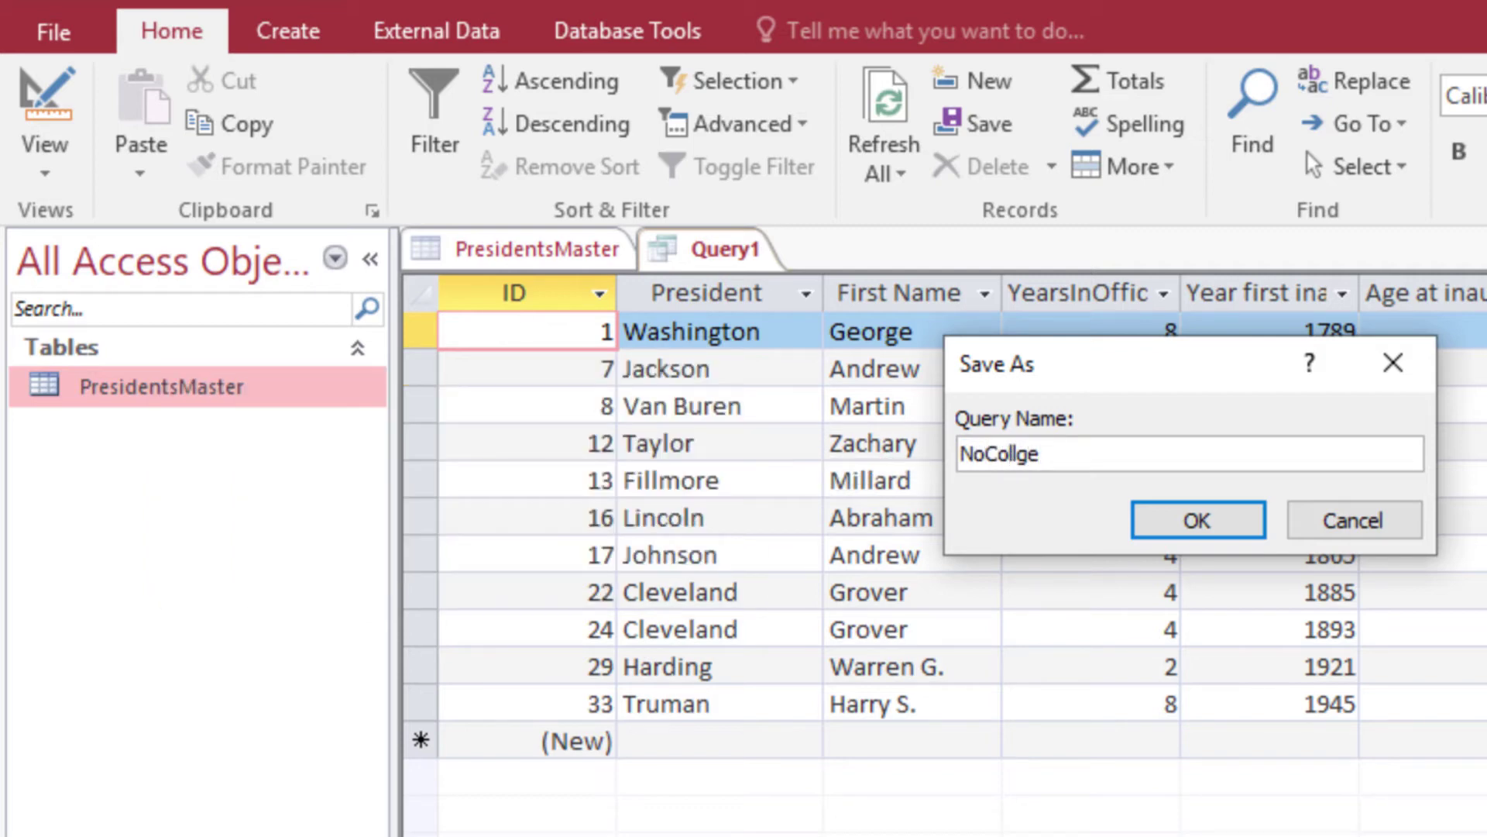
key("Left")
key("Left")
type("e")
left_click(1183, 522)
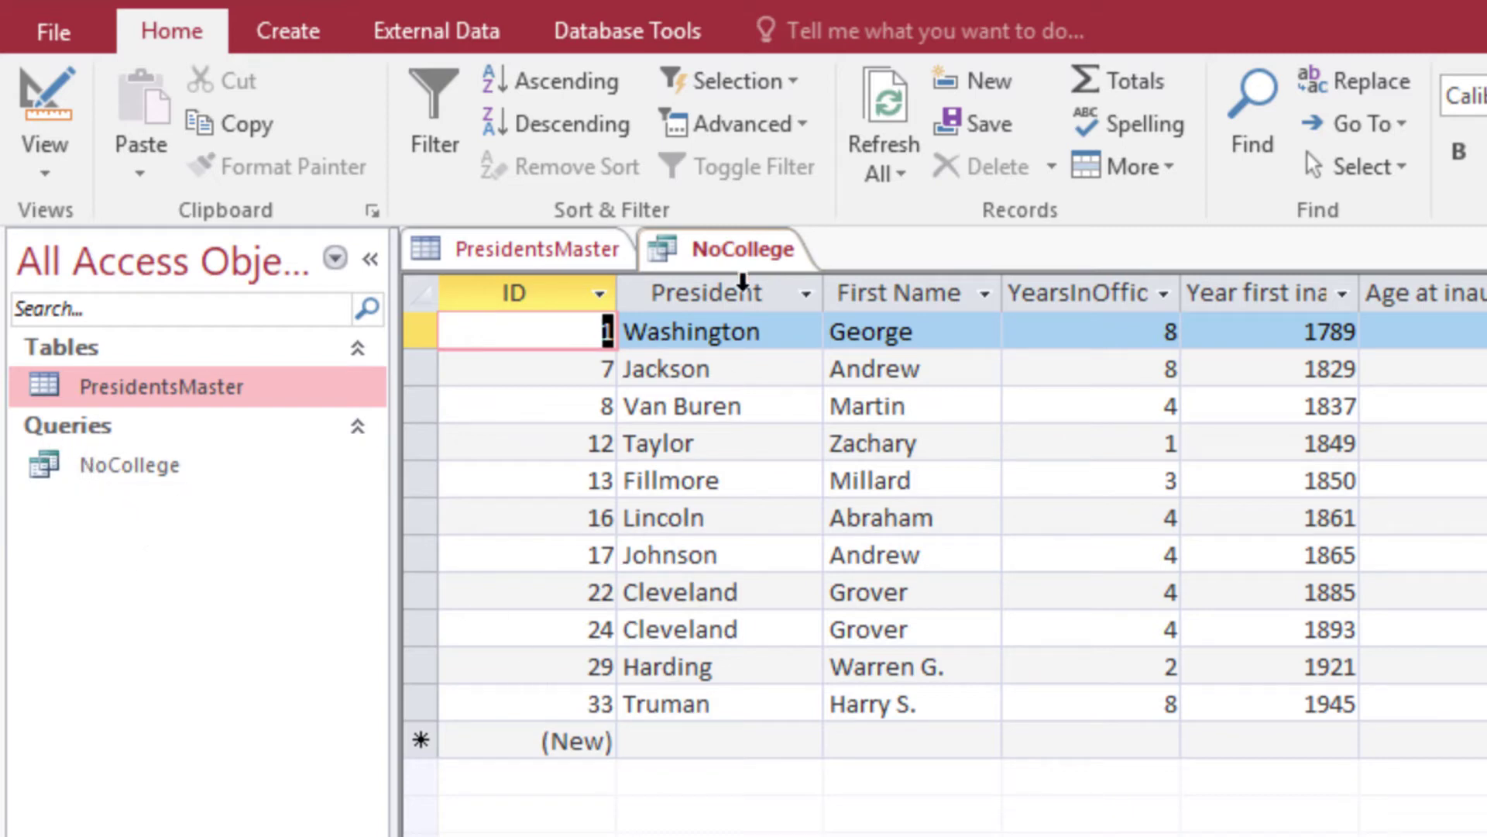
right_click(741, 244)
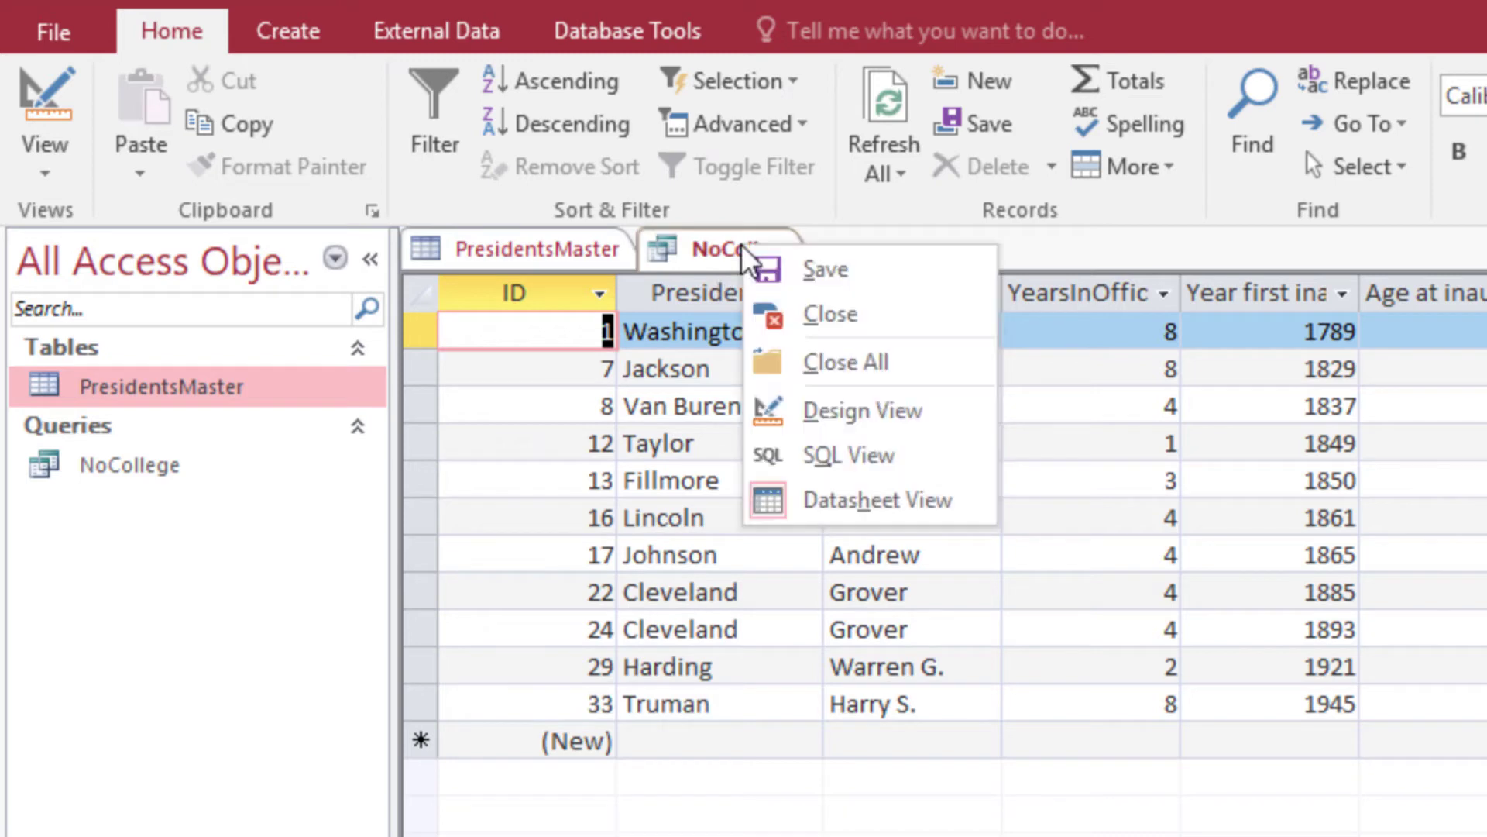
left_click(773, 322)
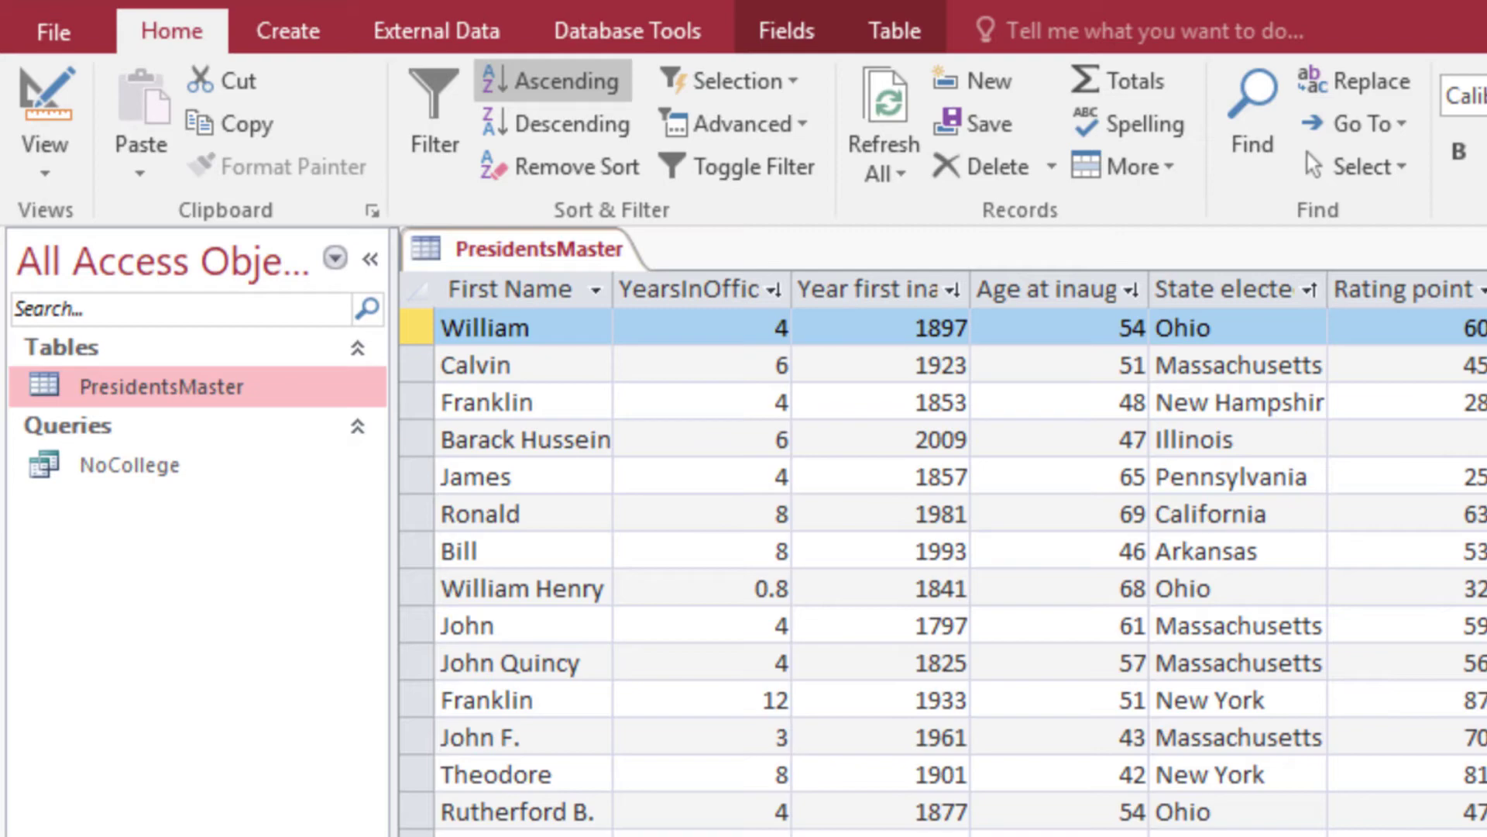
Read the instructions for questions 15 to 17, return to Access and filter the State elected column to records equal to "New York".
key("alt+Tab")
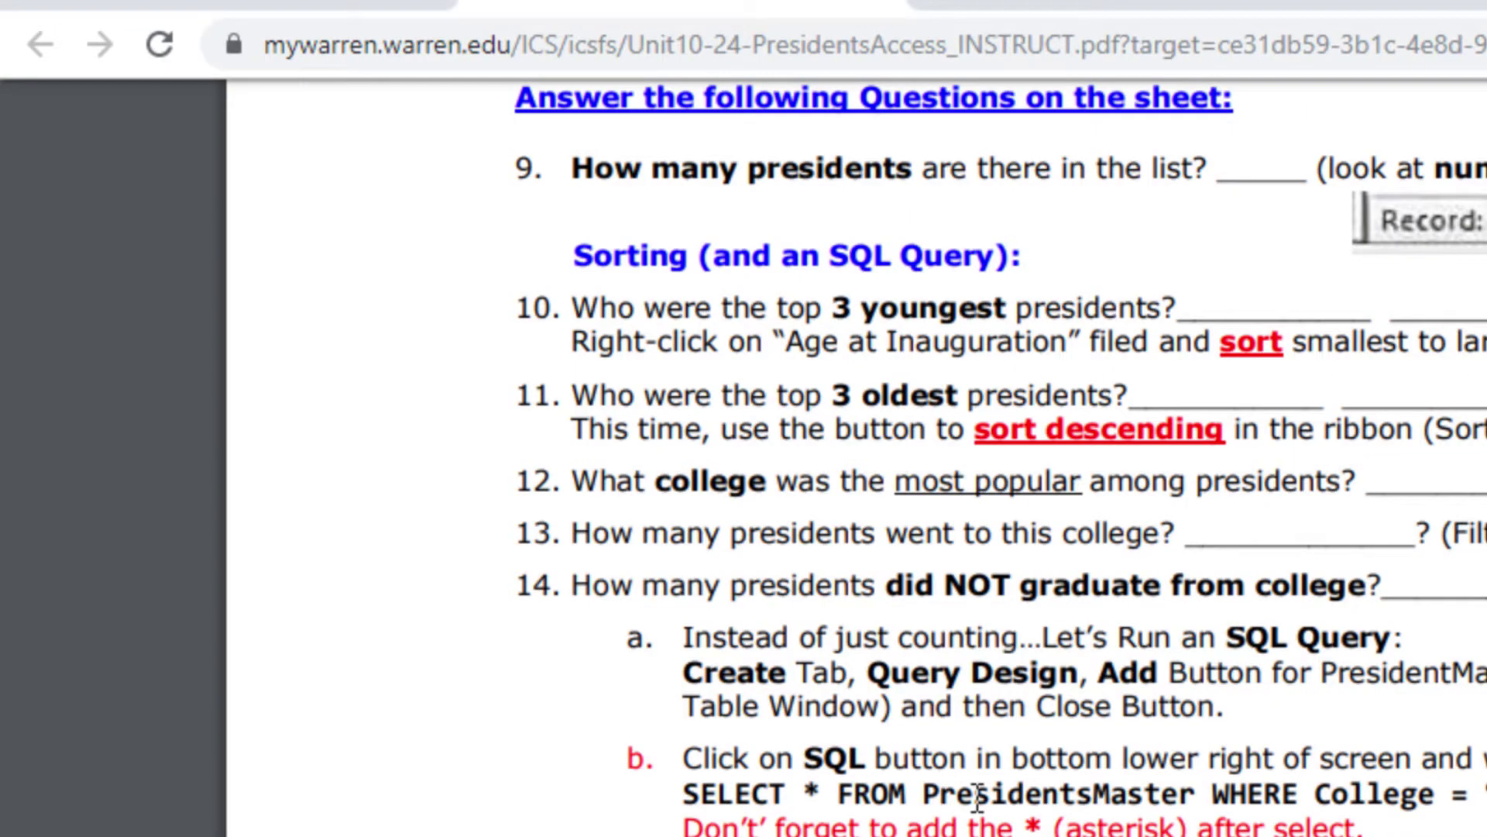
scroll(978, 798, "down", 10)
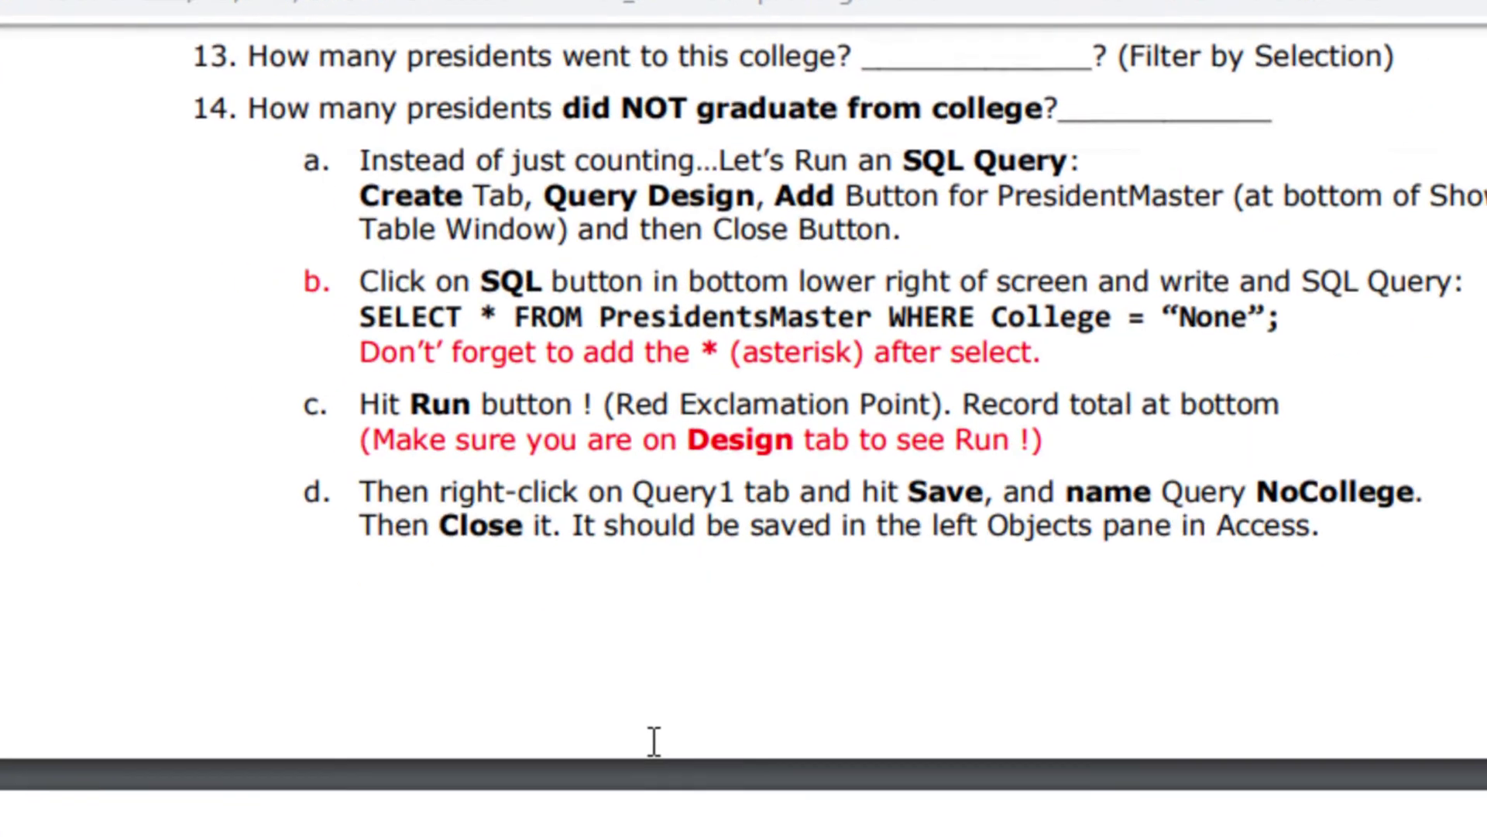
scroll(583, 730, "down", 5)
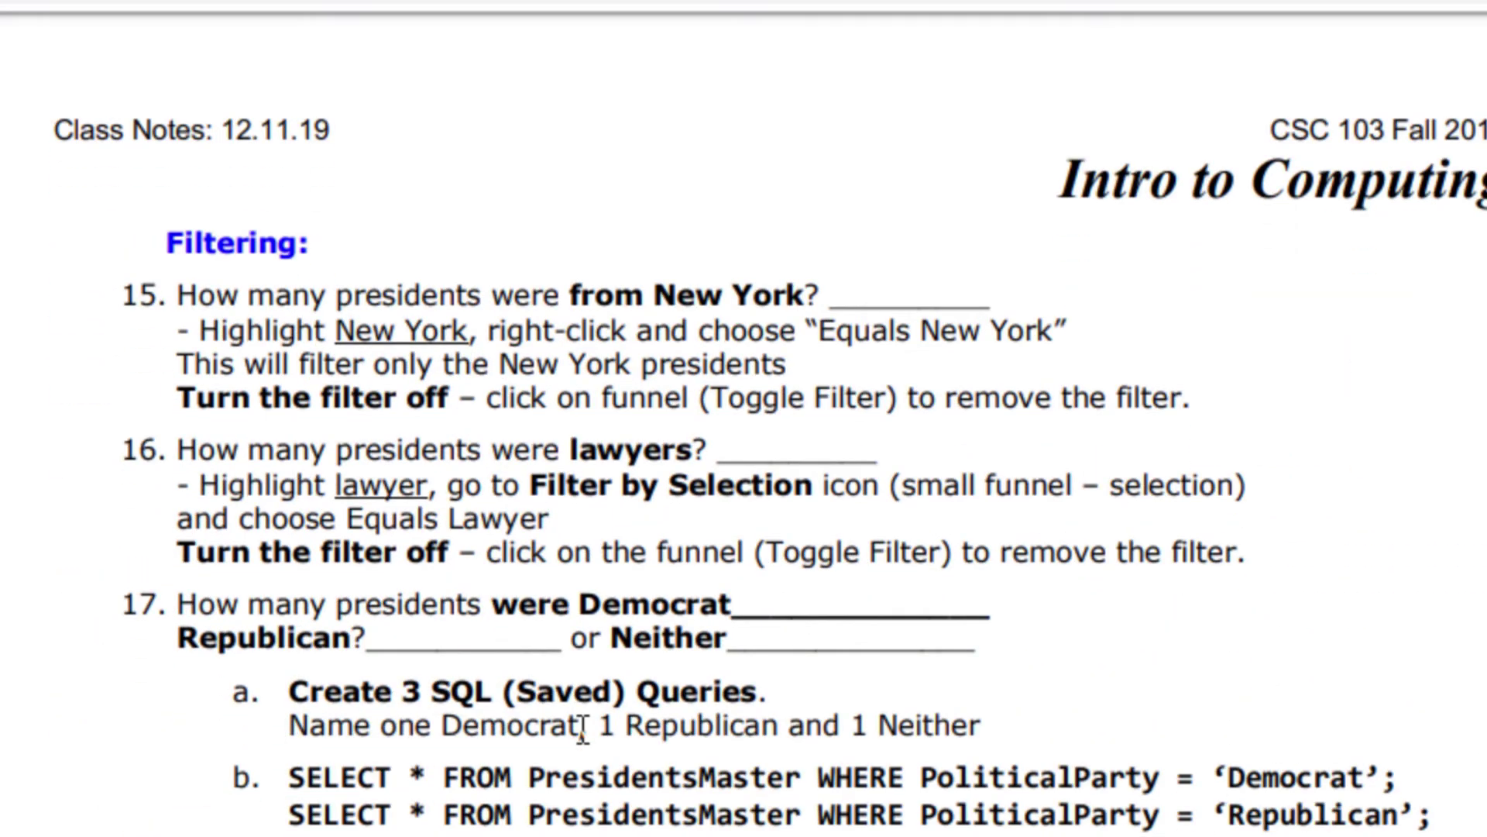
scroll(583, 730, "down", 1)
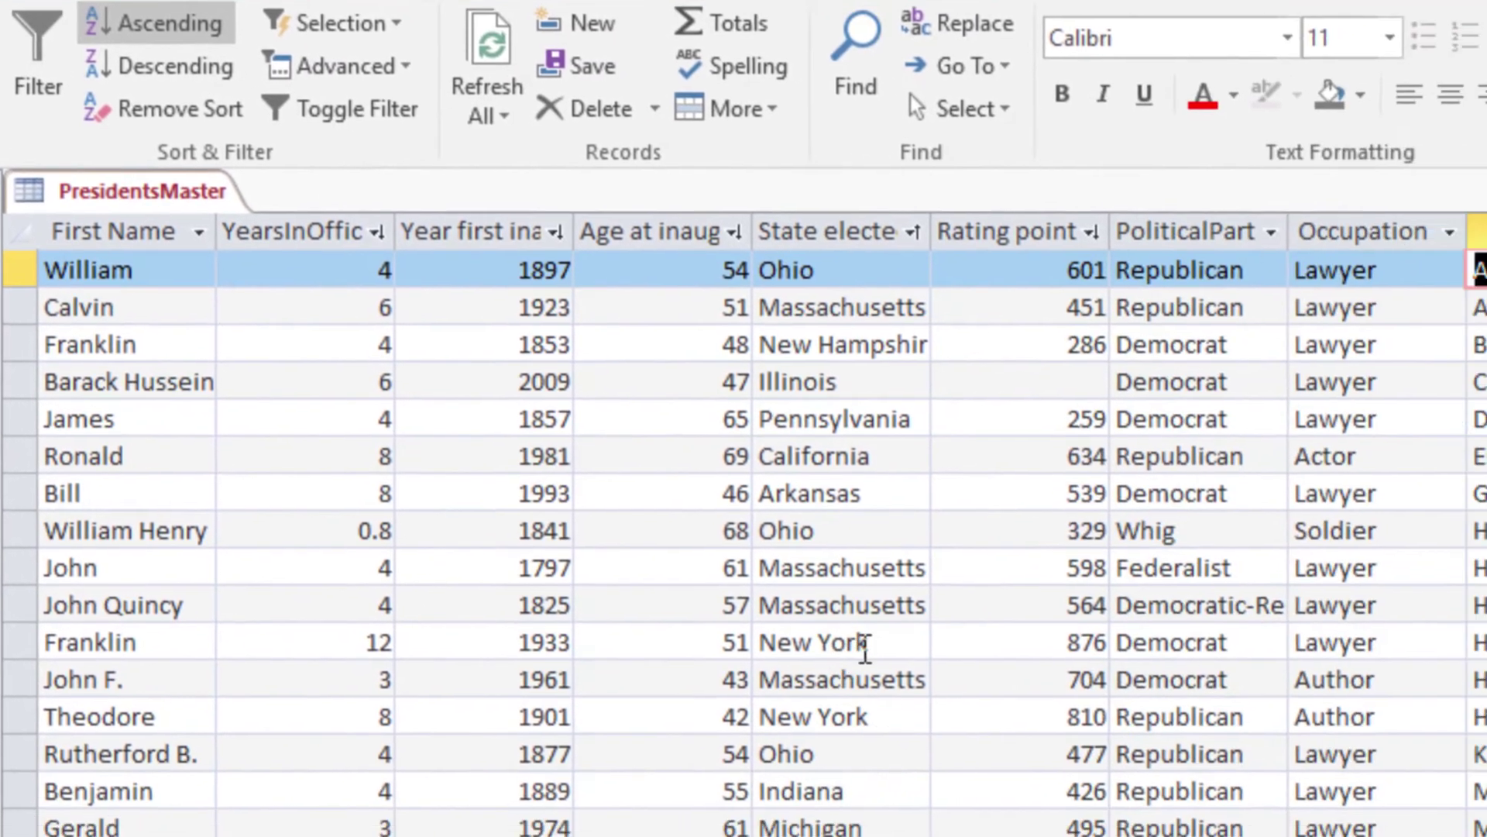
left_click(1265, 706)
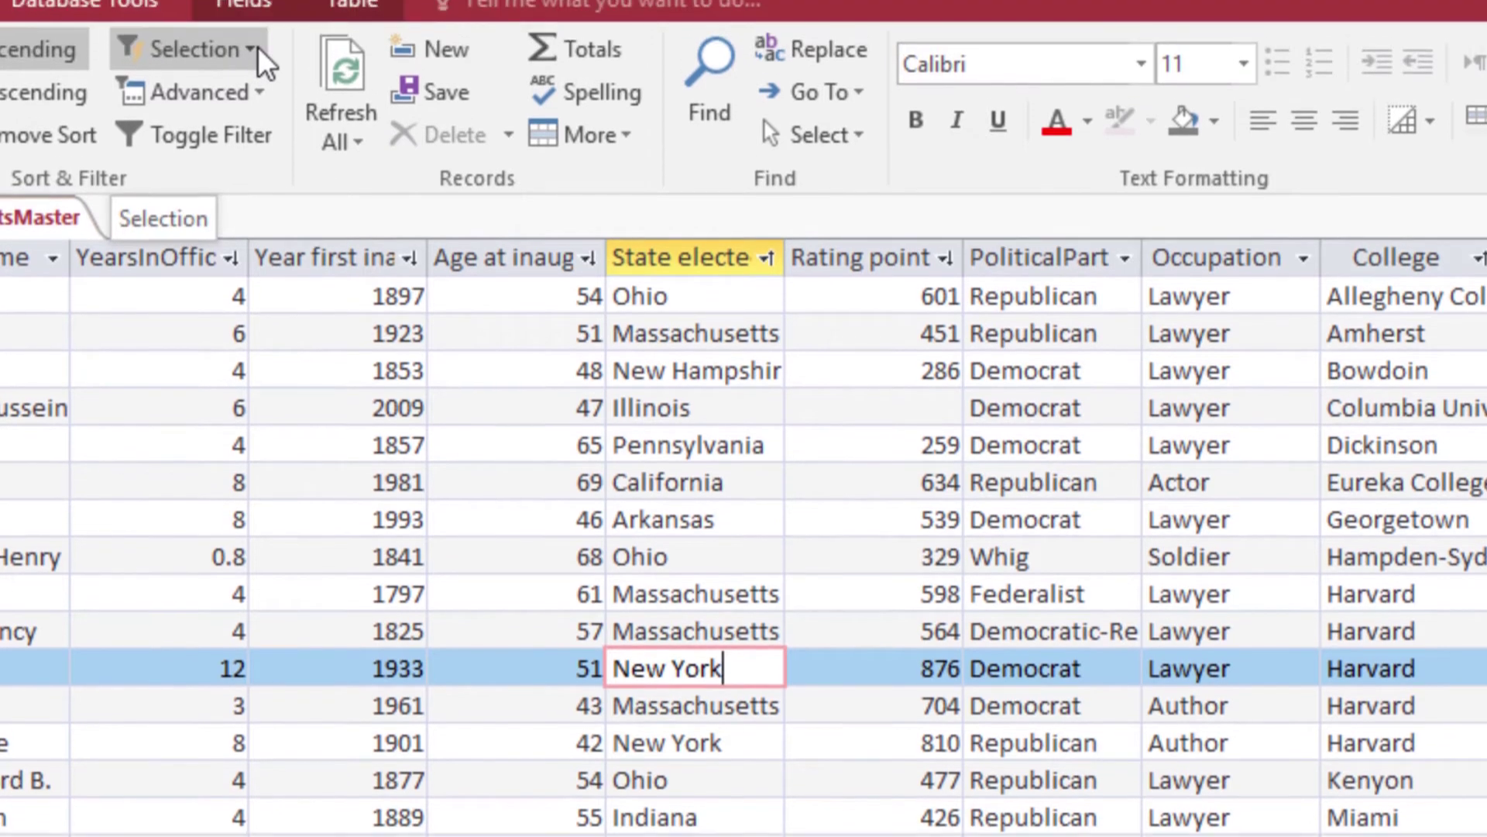
left_click(247, 3)
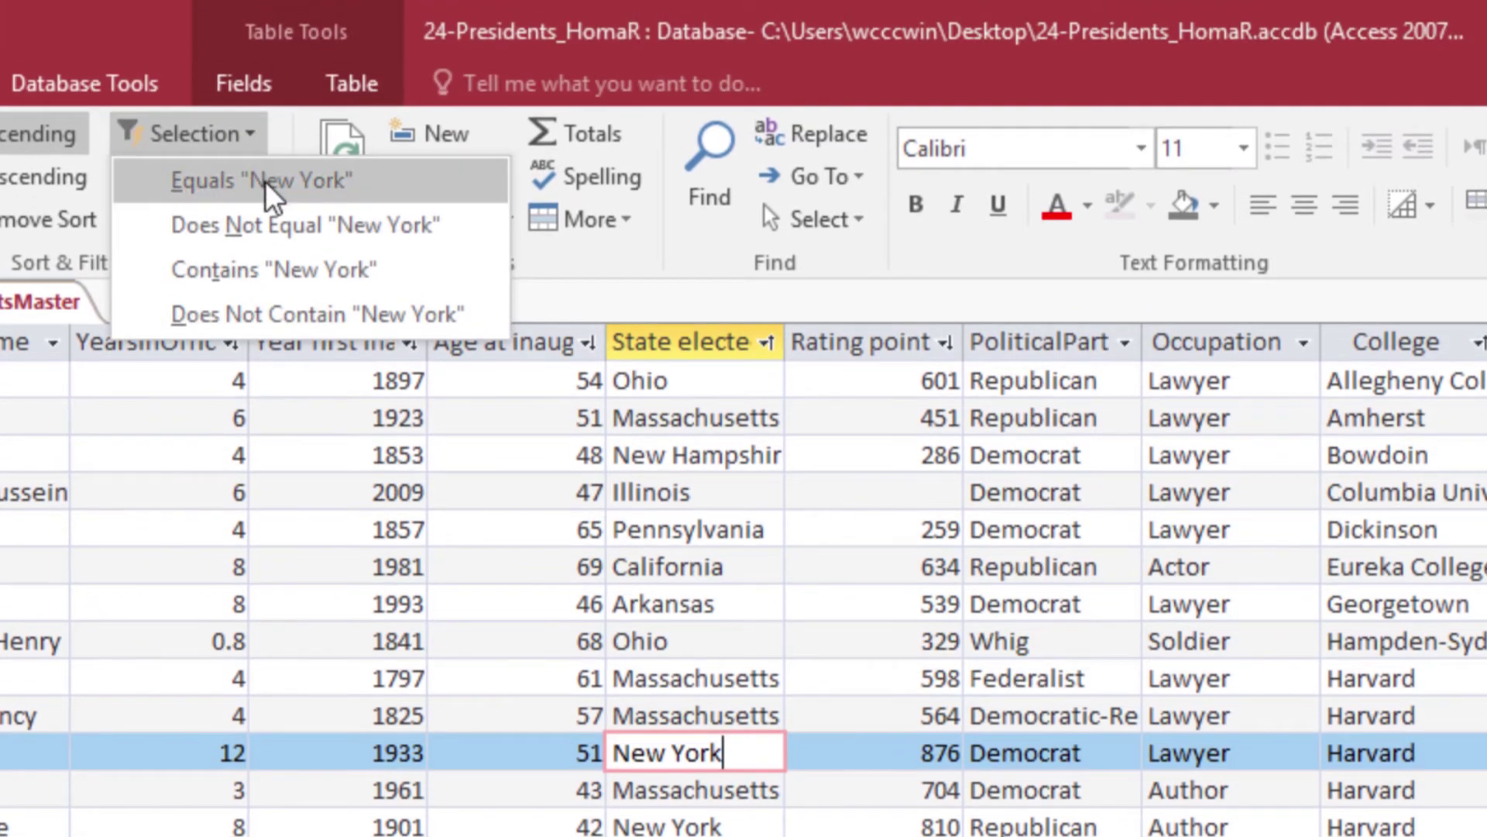
left_click(265, 180)
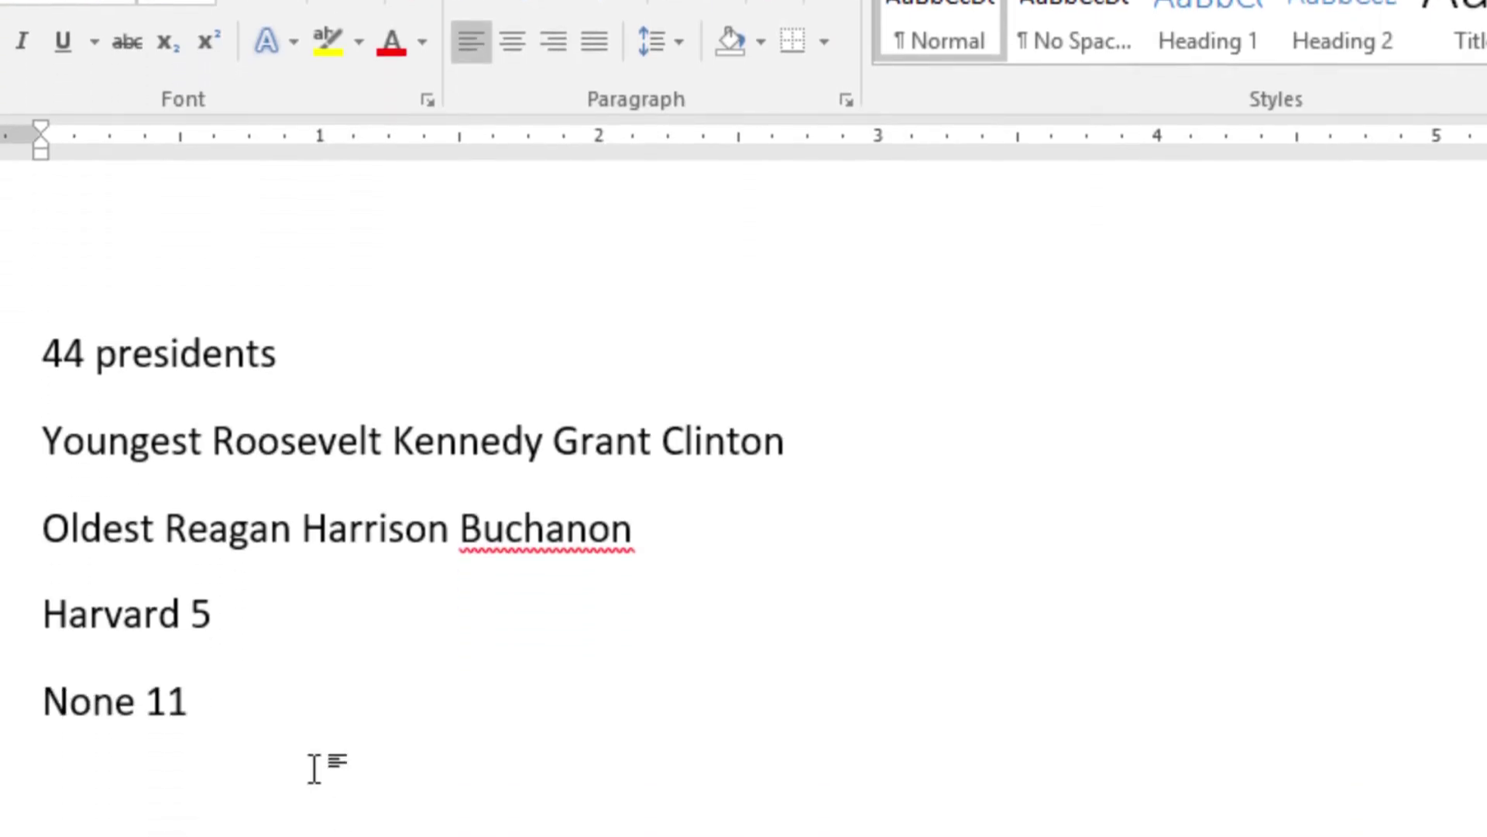
Enter "NY 9" below the None answer in the Word document and turn off the New York filter in Access.
type("NY ")
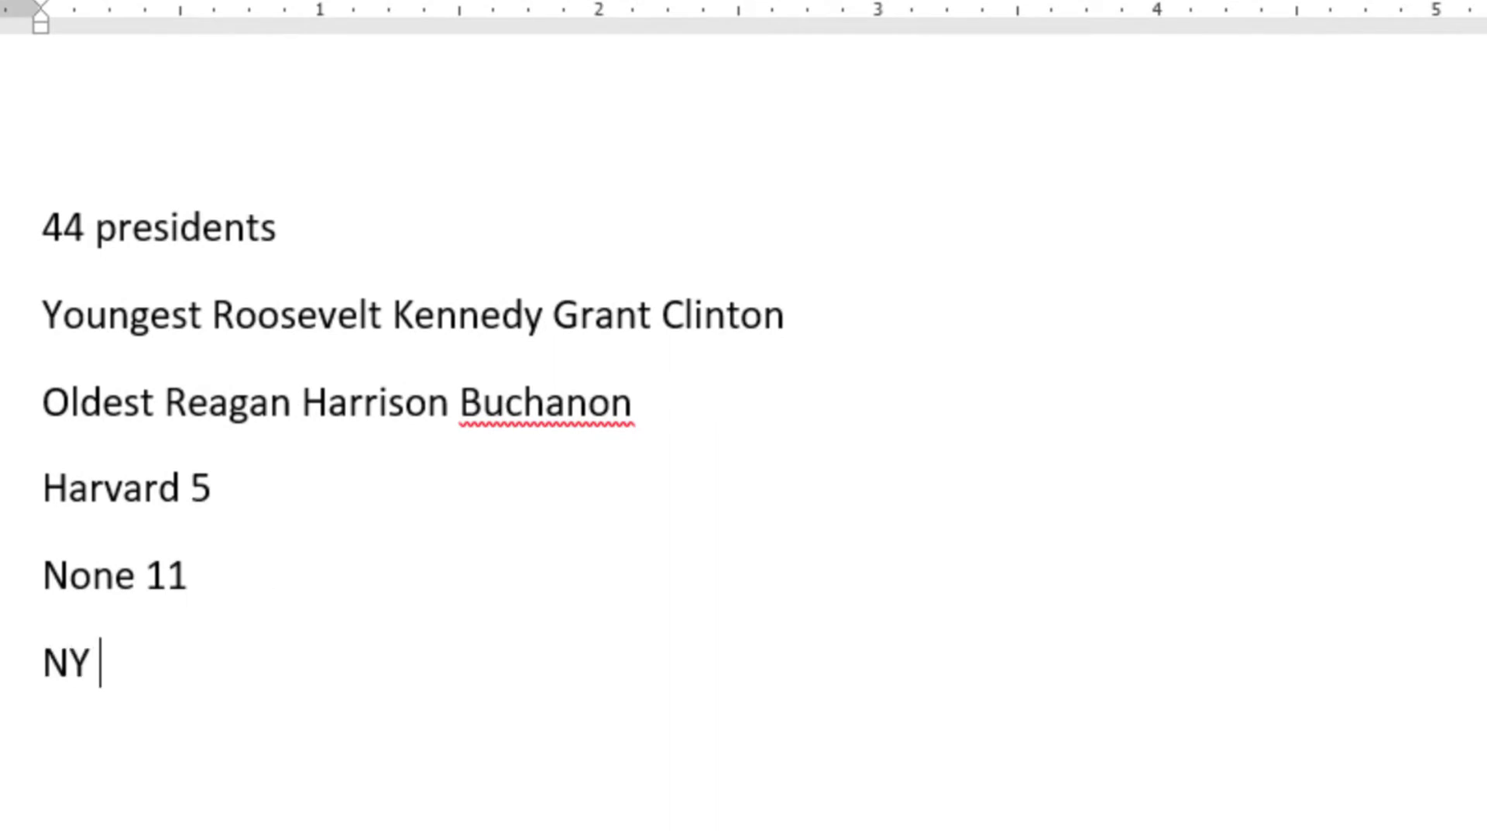
type("9,")
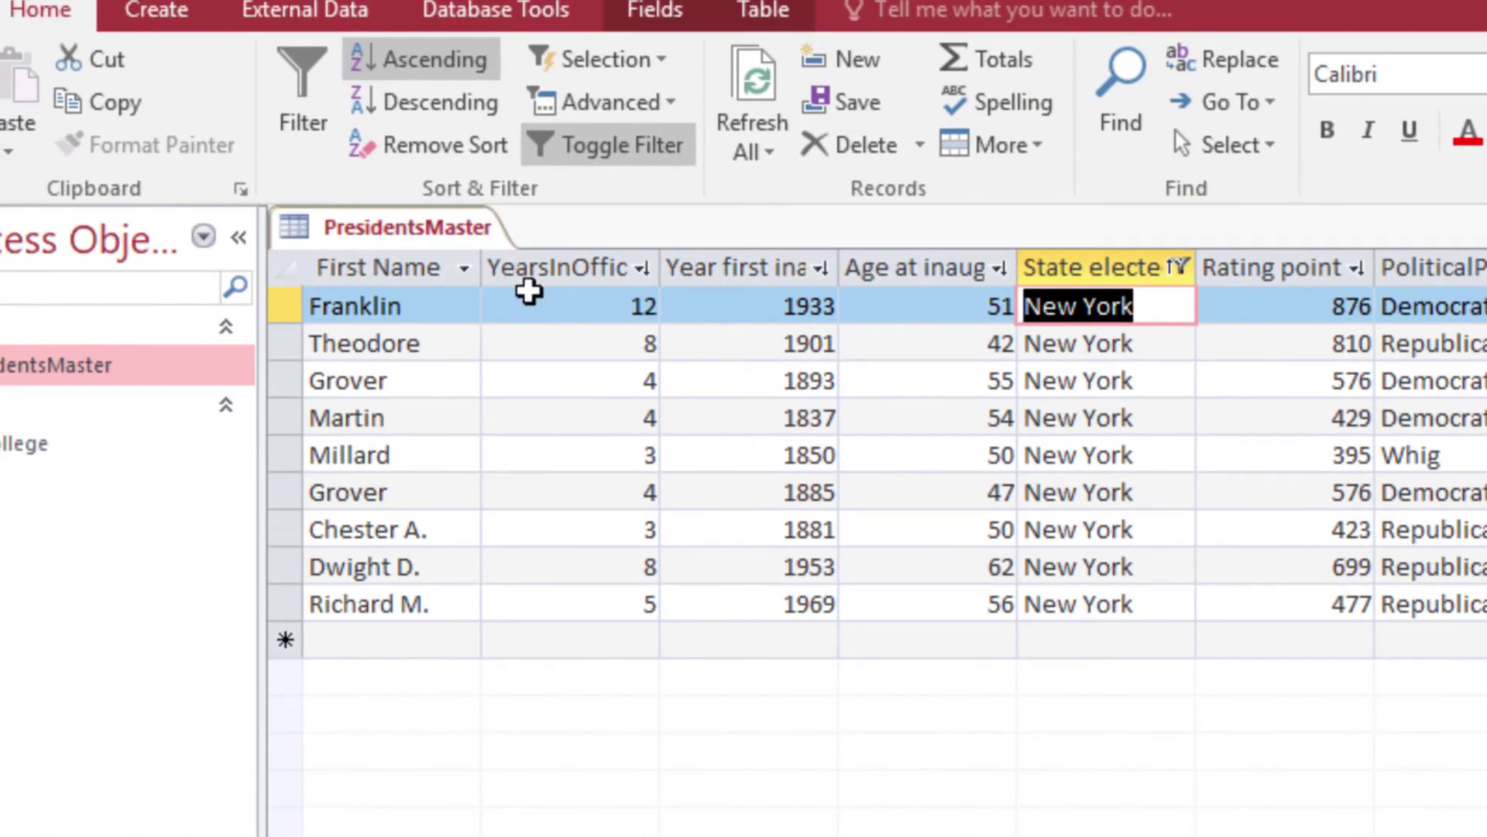
left_click(612, 143)
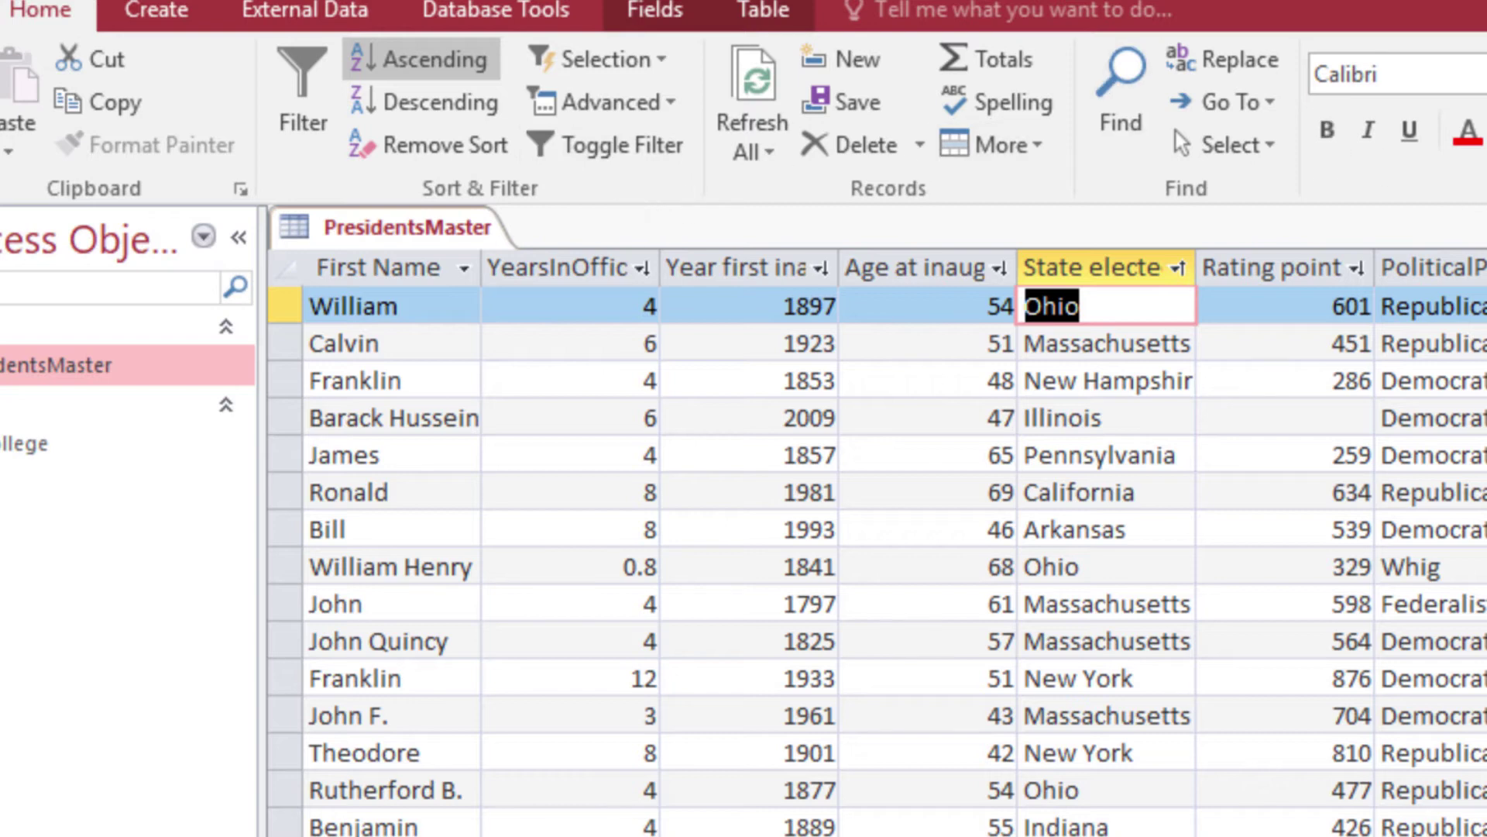
Filter the Occupation column of PresidentsMaster to records equal to "Lawyer".
left_click(1450, 356)
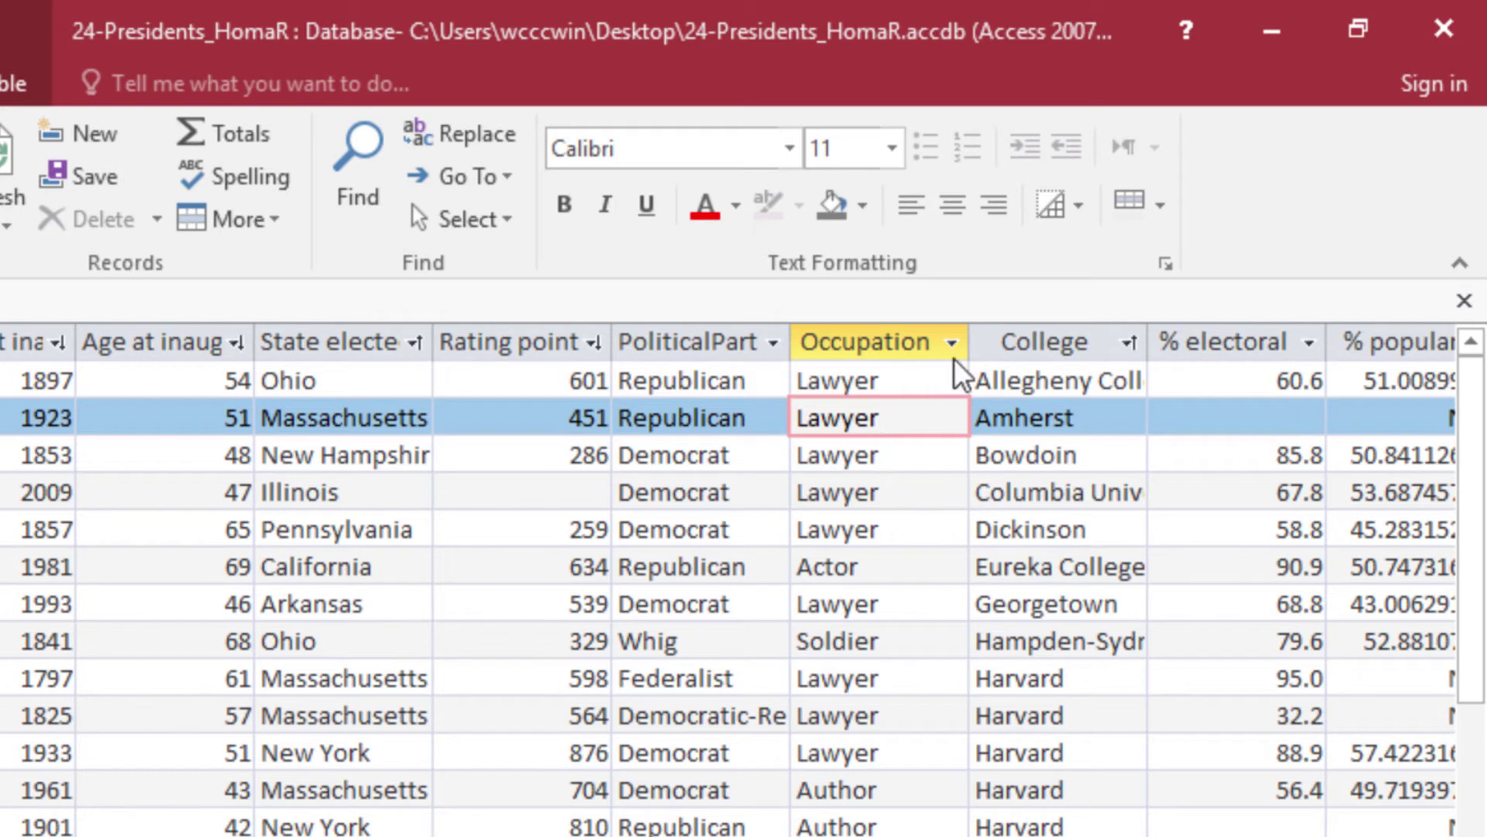
right_click(945, 414)
left_click(1049, 756)
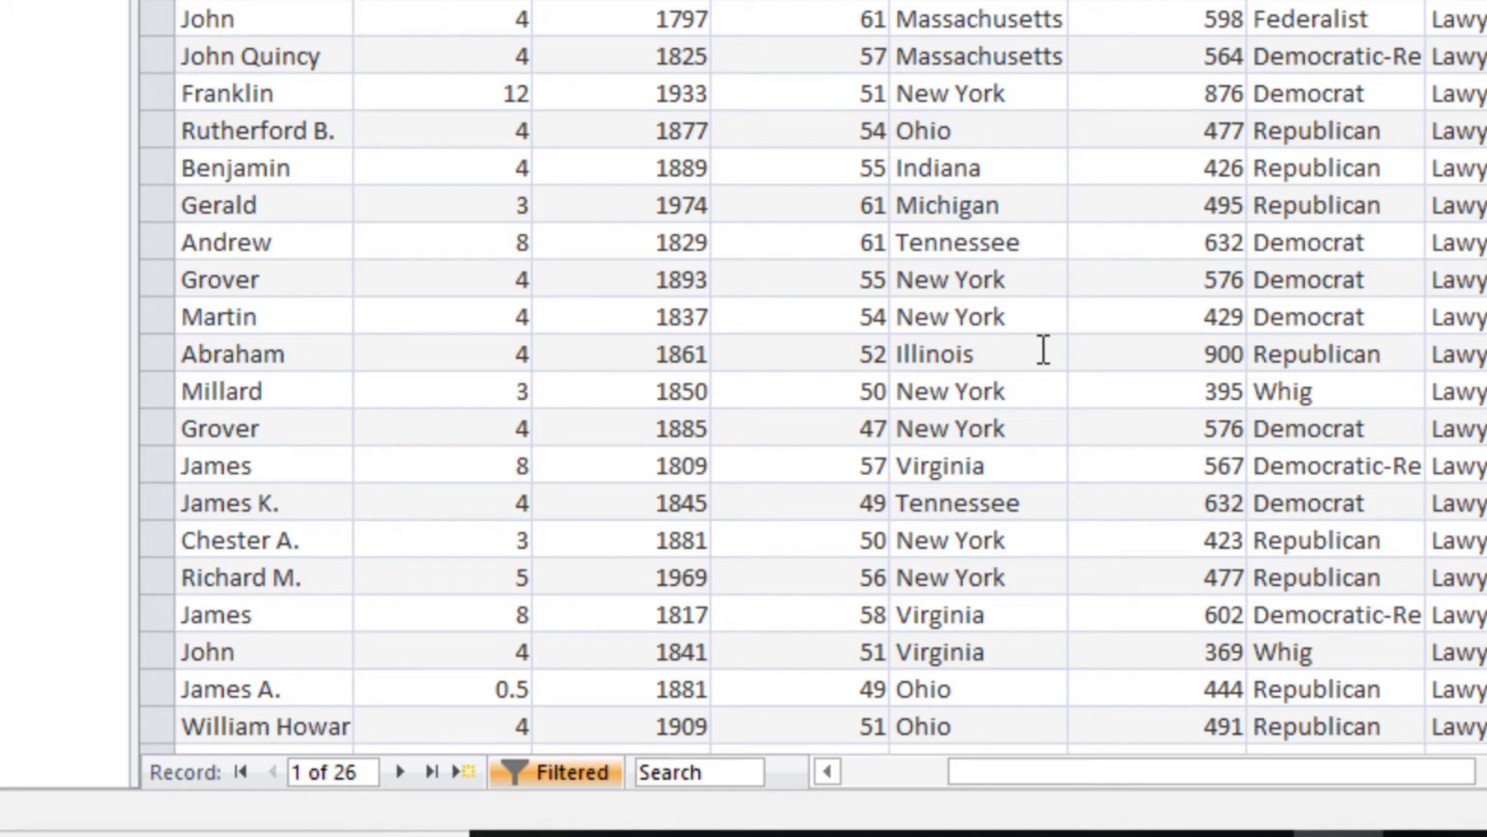
Switch to Word, add "Lawyers 44" after the NY 9 answer and start a new line.
key("alt+Tab")
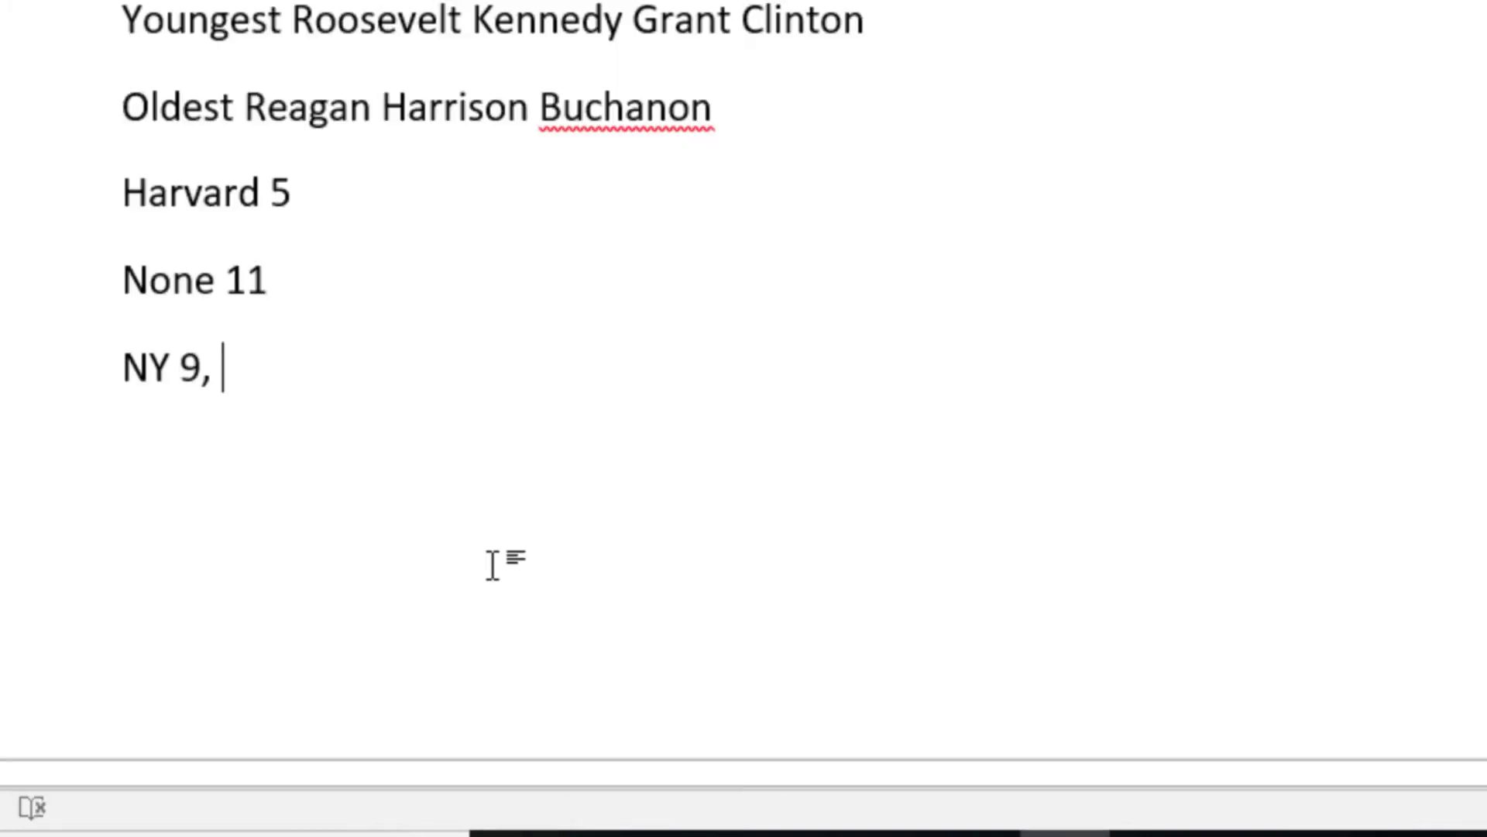
type("Lawyers 44")
key("Return")
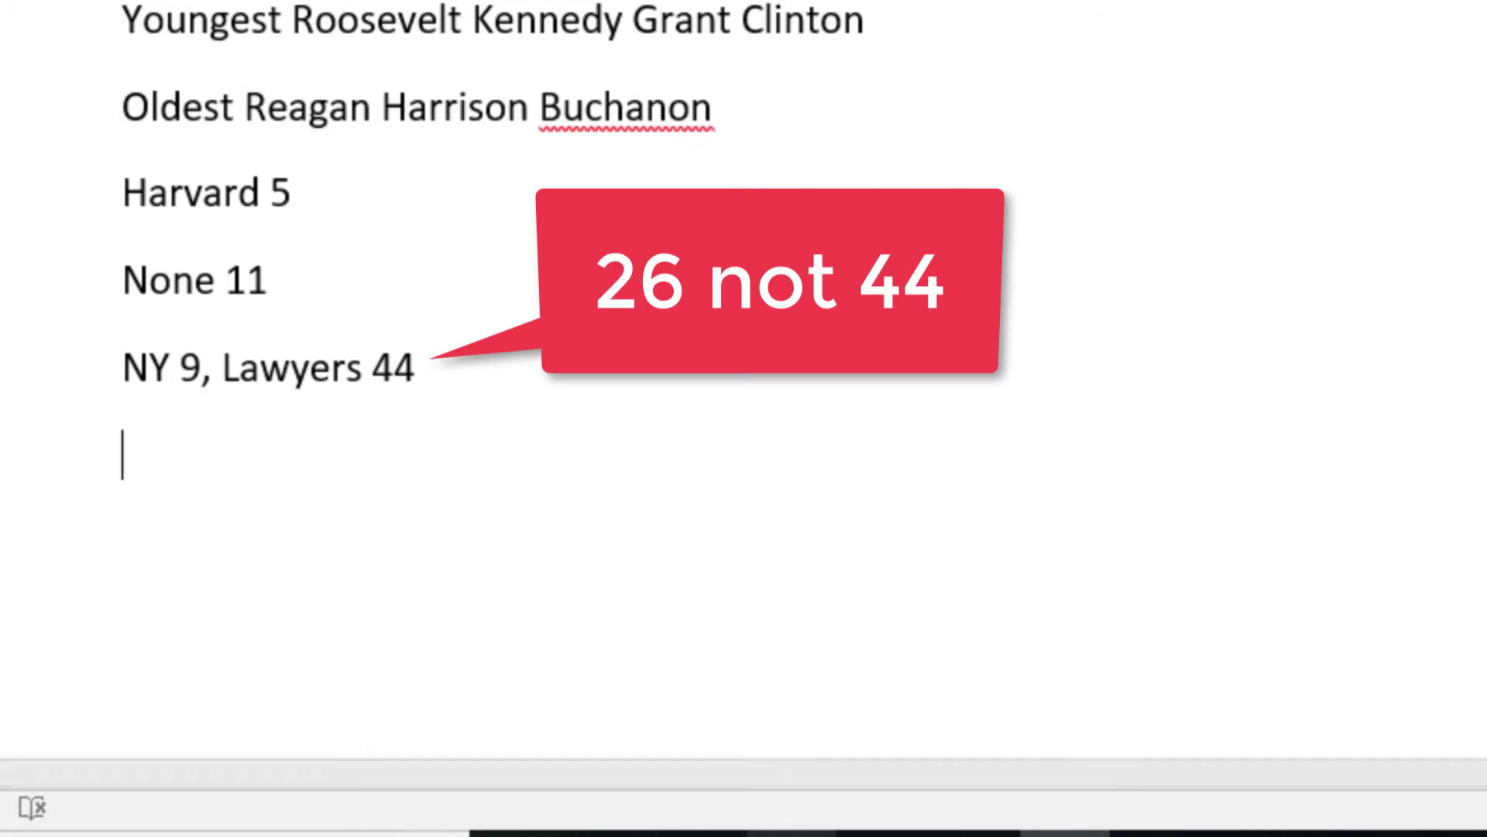
Read the question 17 instructions for the Democrat query, return to Access and turn off the Lawyer filter.
left_click(746, 666)
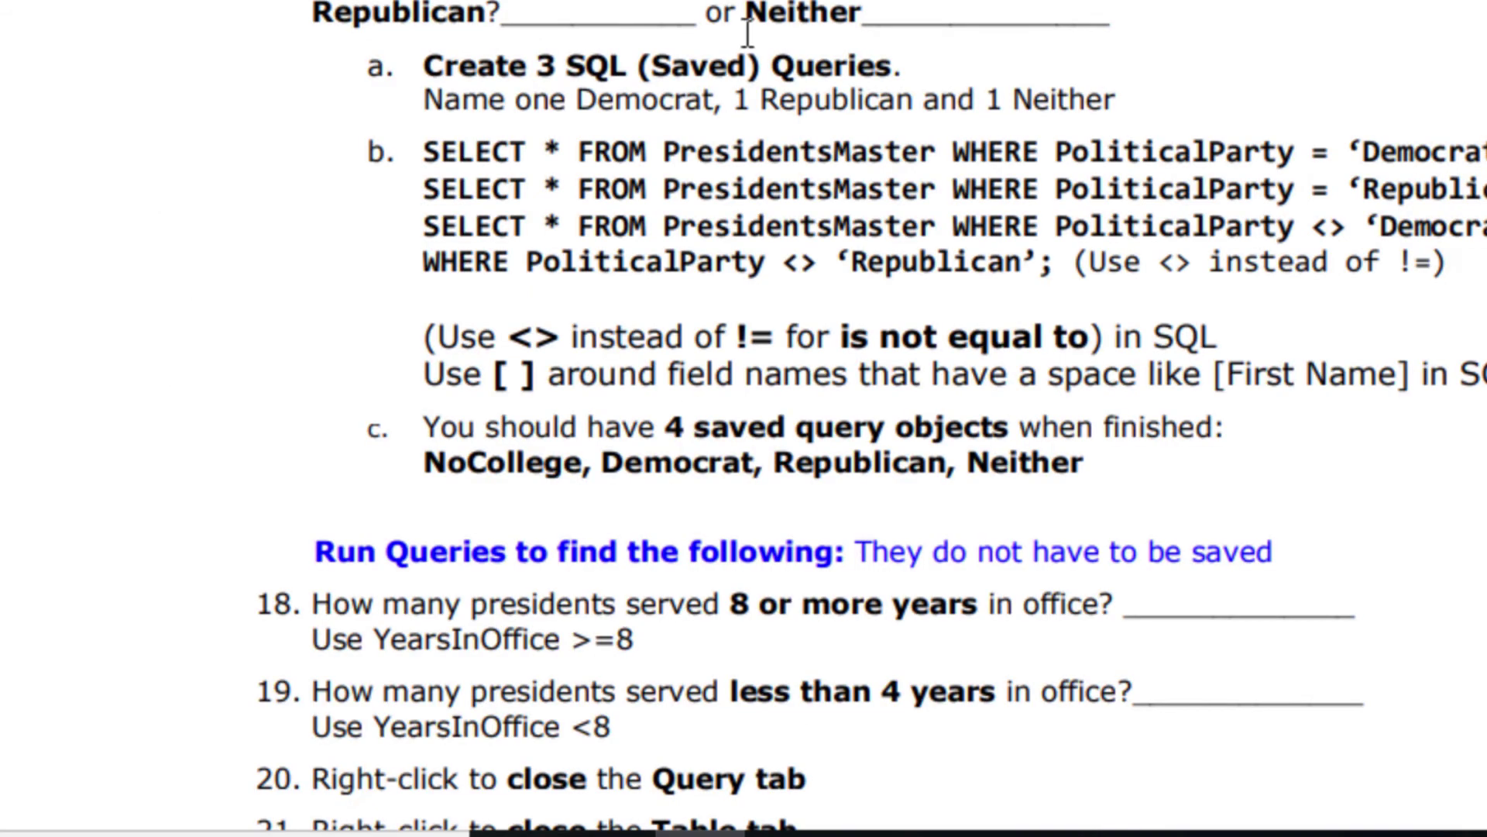
scroll(655, 186, "up", 2)
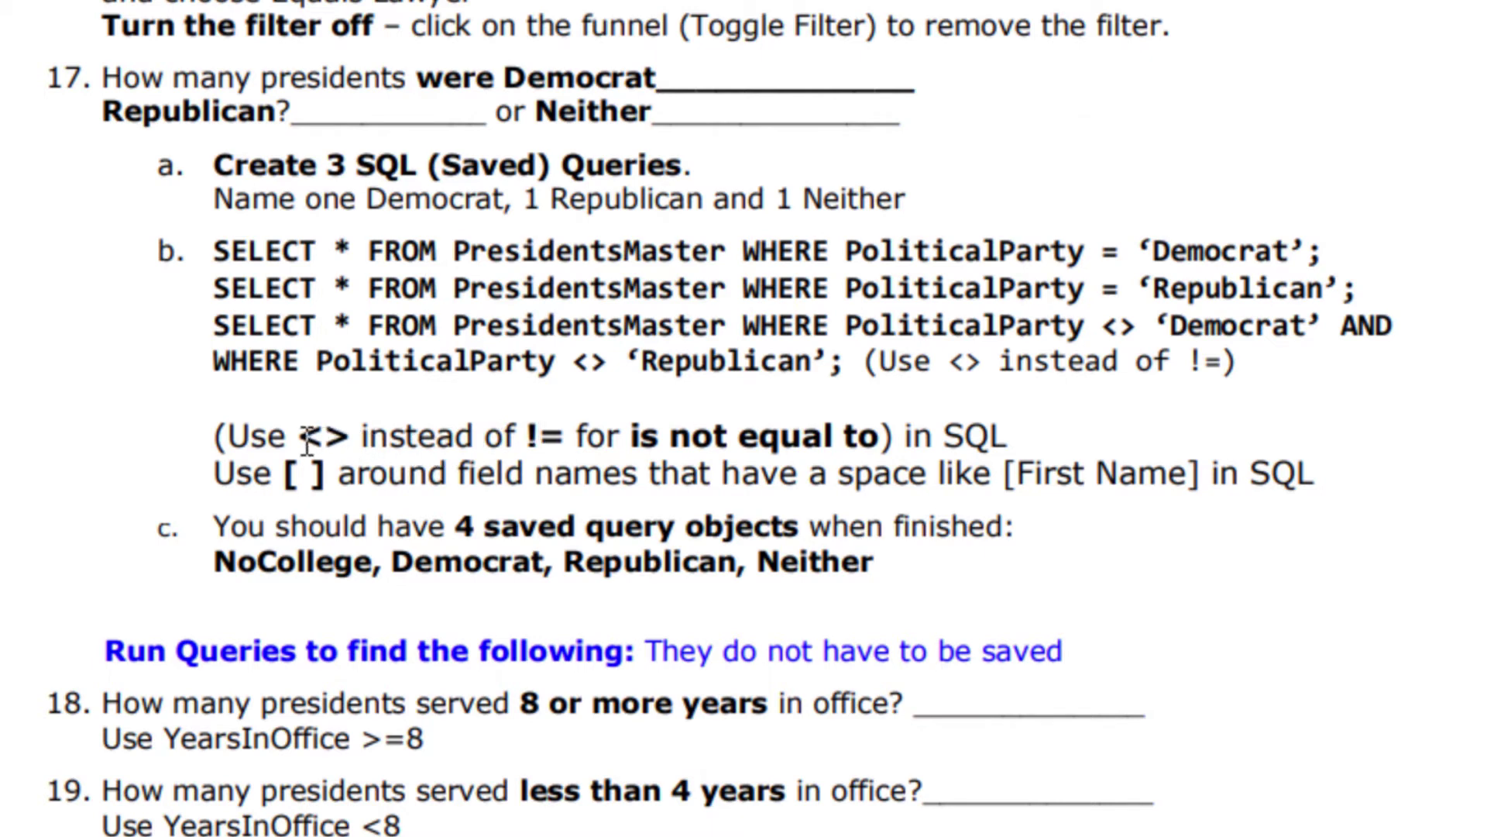
left_click_drag(214, 249, 1330, 252)
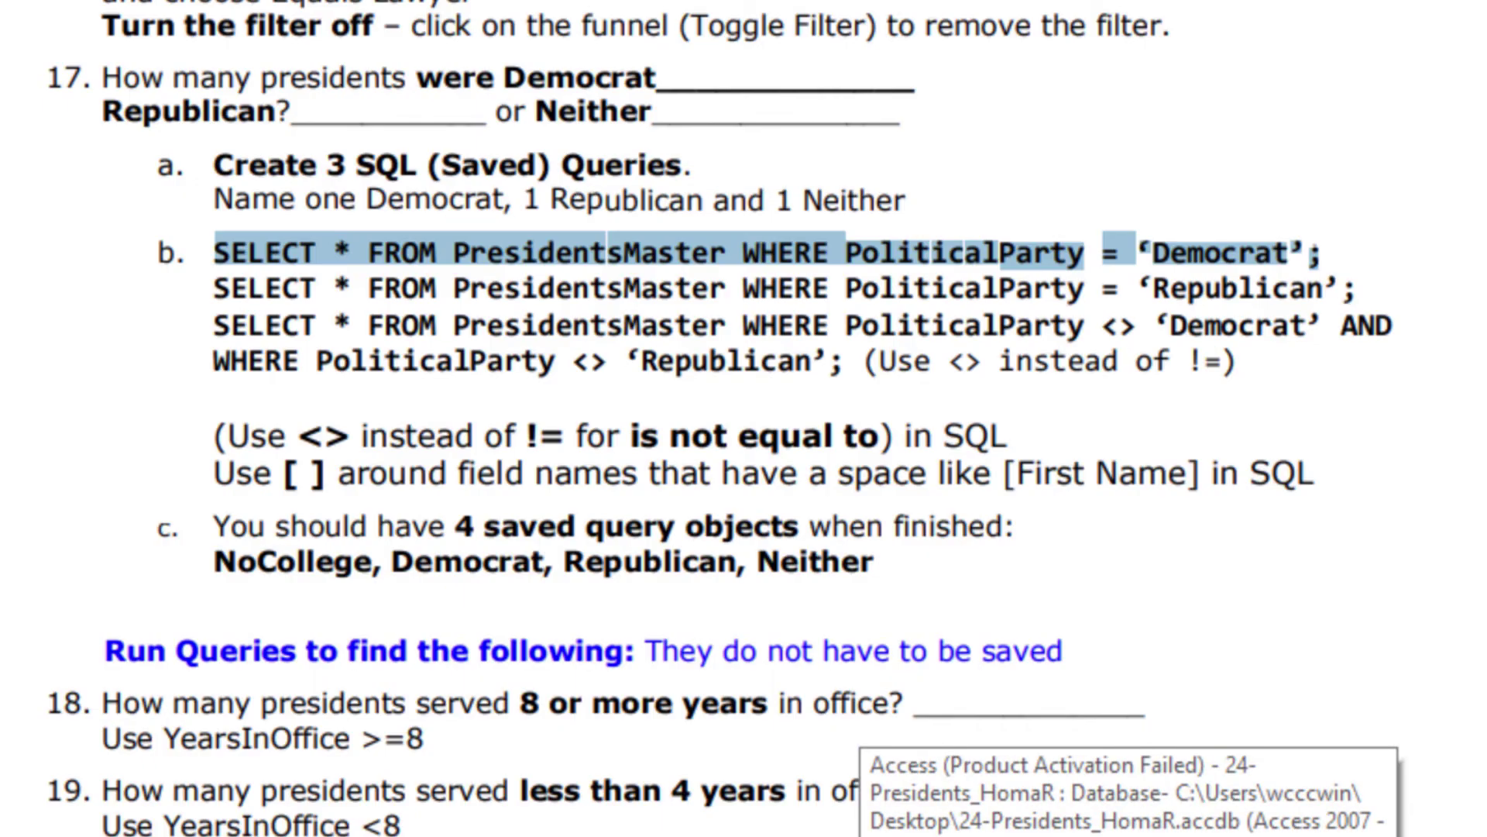
left_click(1007, 836)
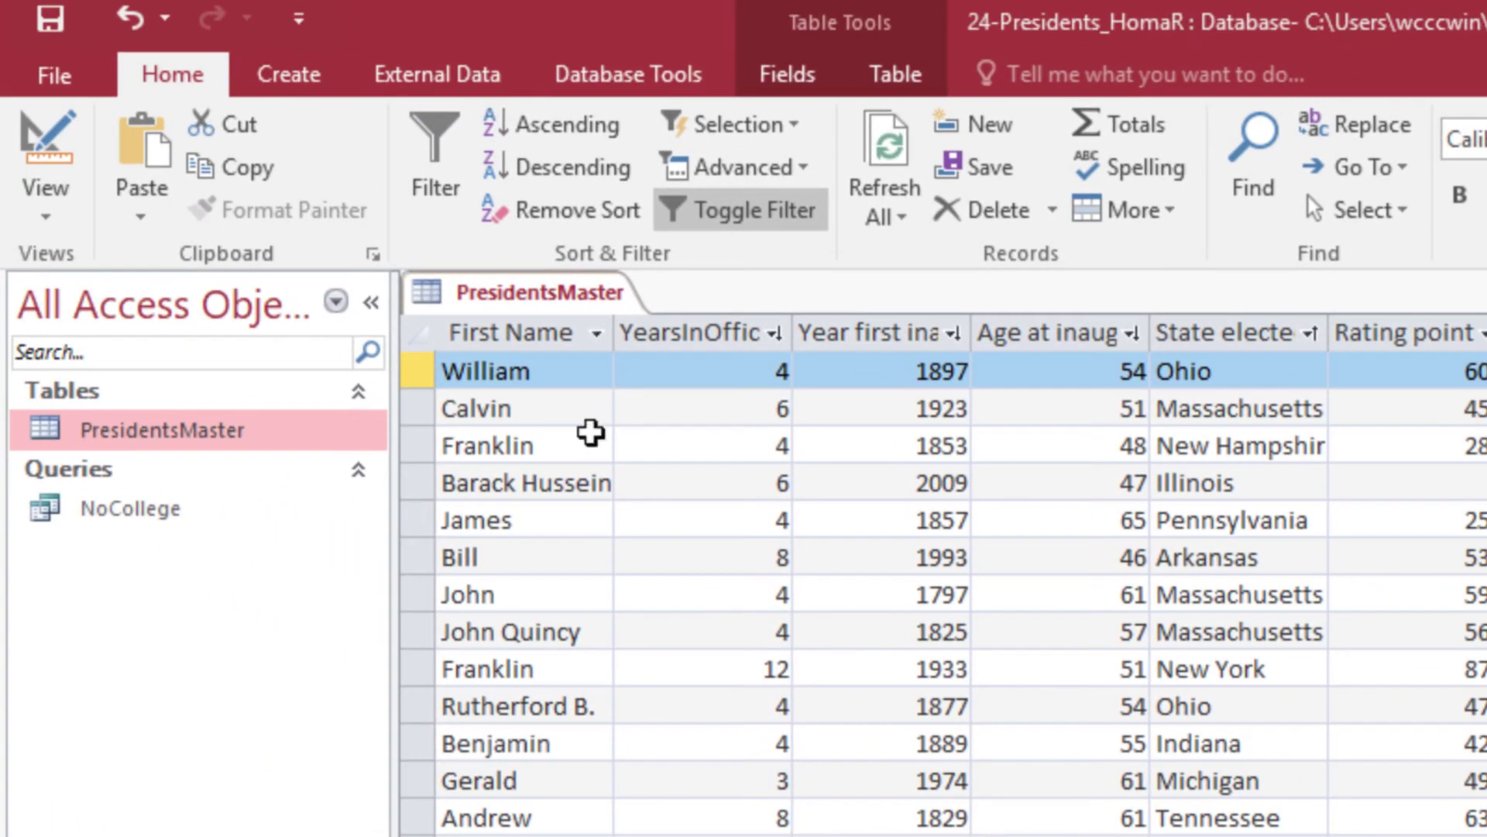
left_click(285, 62)
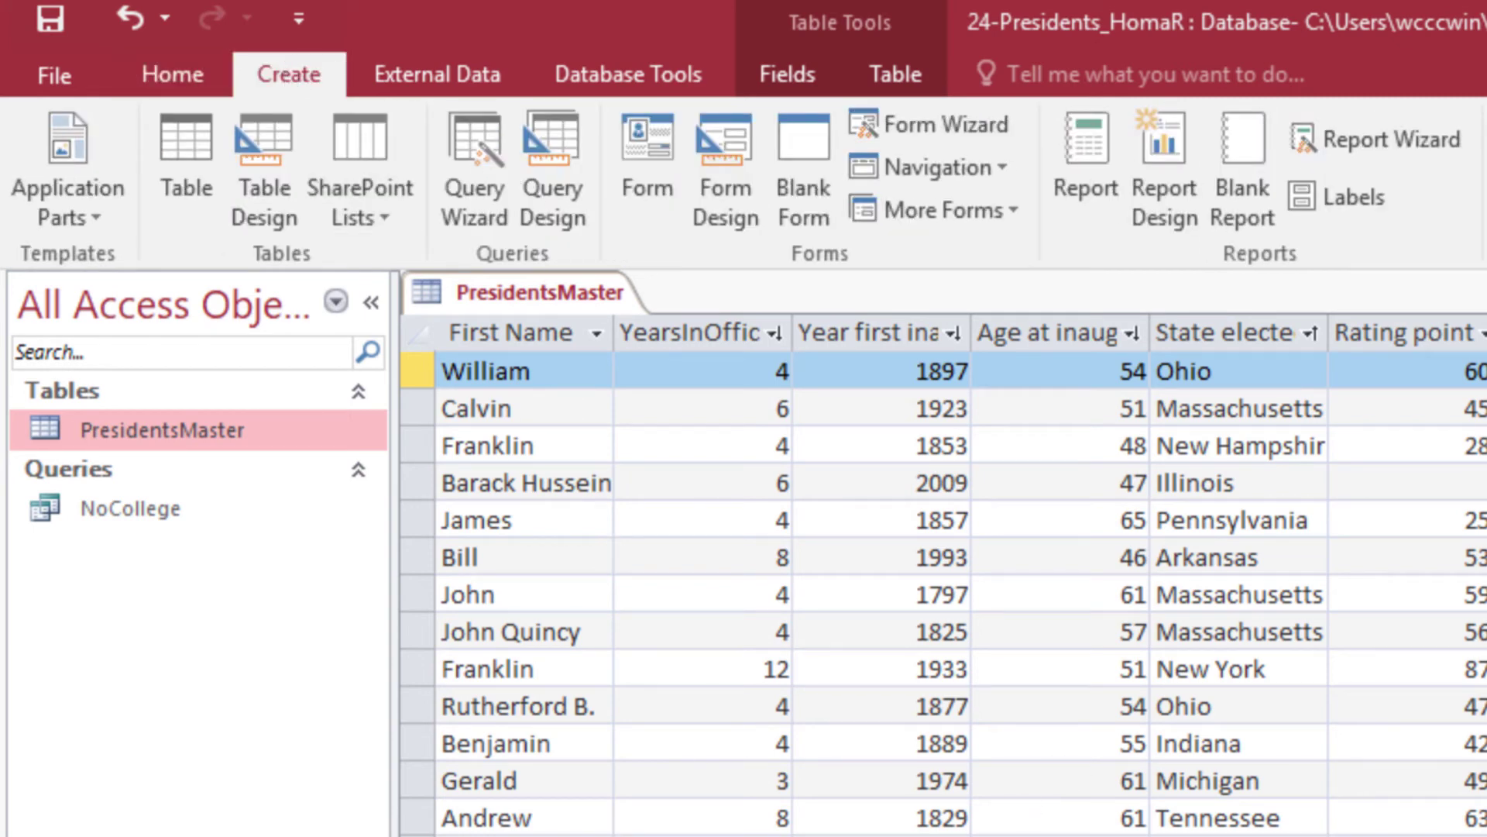
left_click(178, 76)
left_click(789, 212)
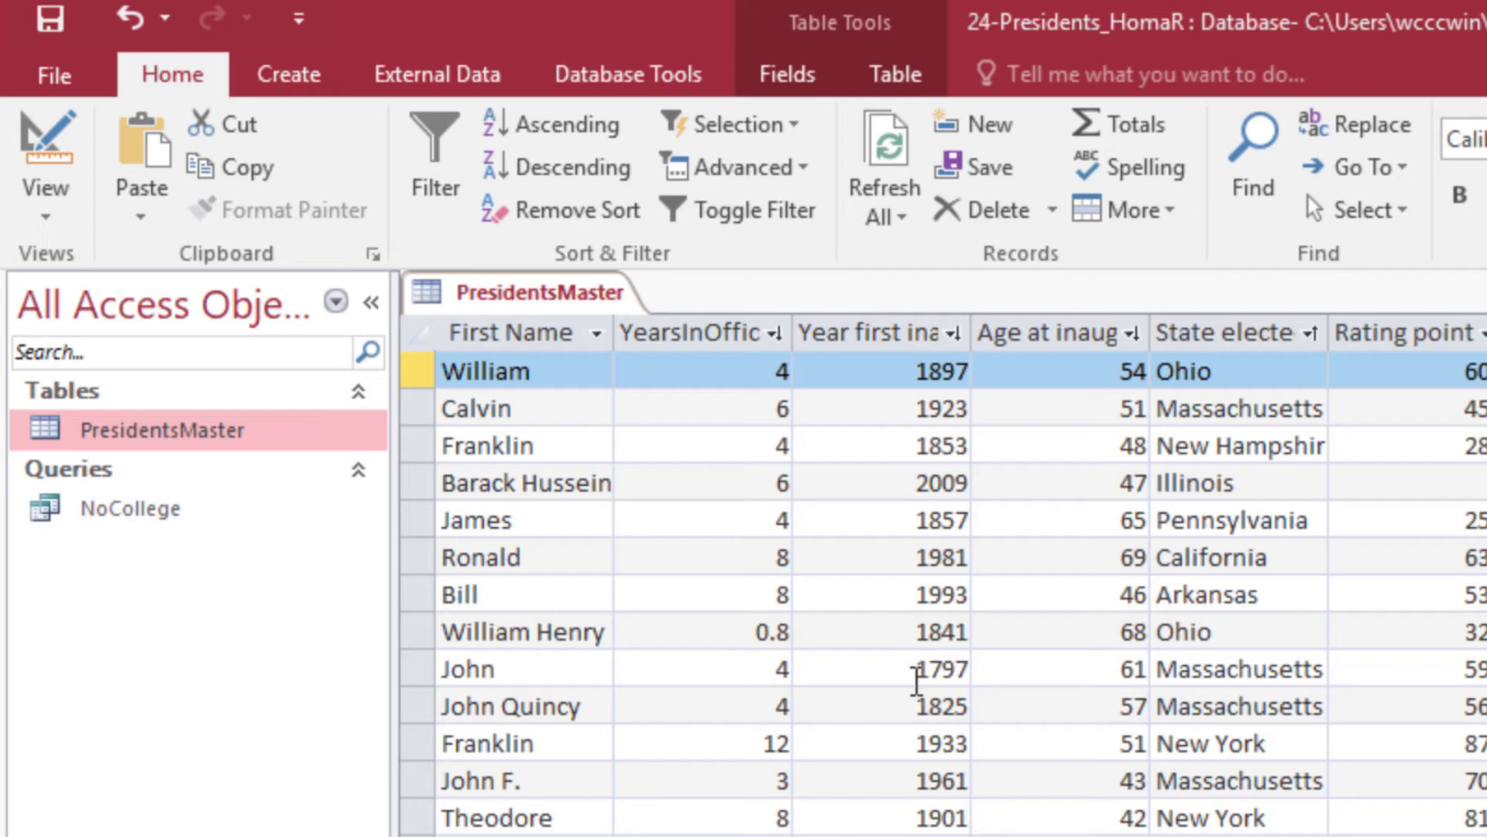
Create a new query based on the PresidentsMaster table and display it as SQL.
left_click(302, 71)
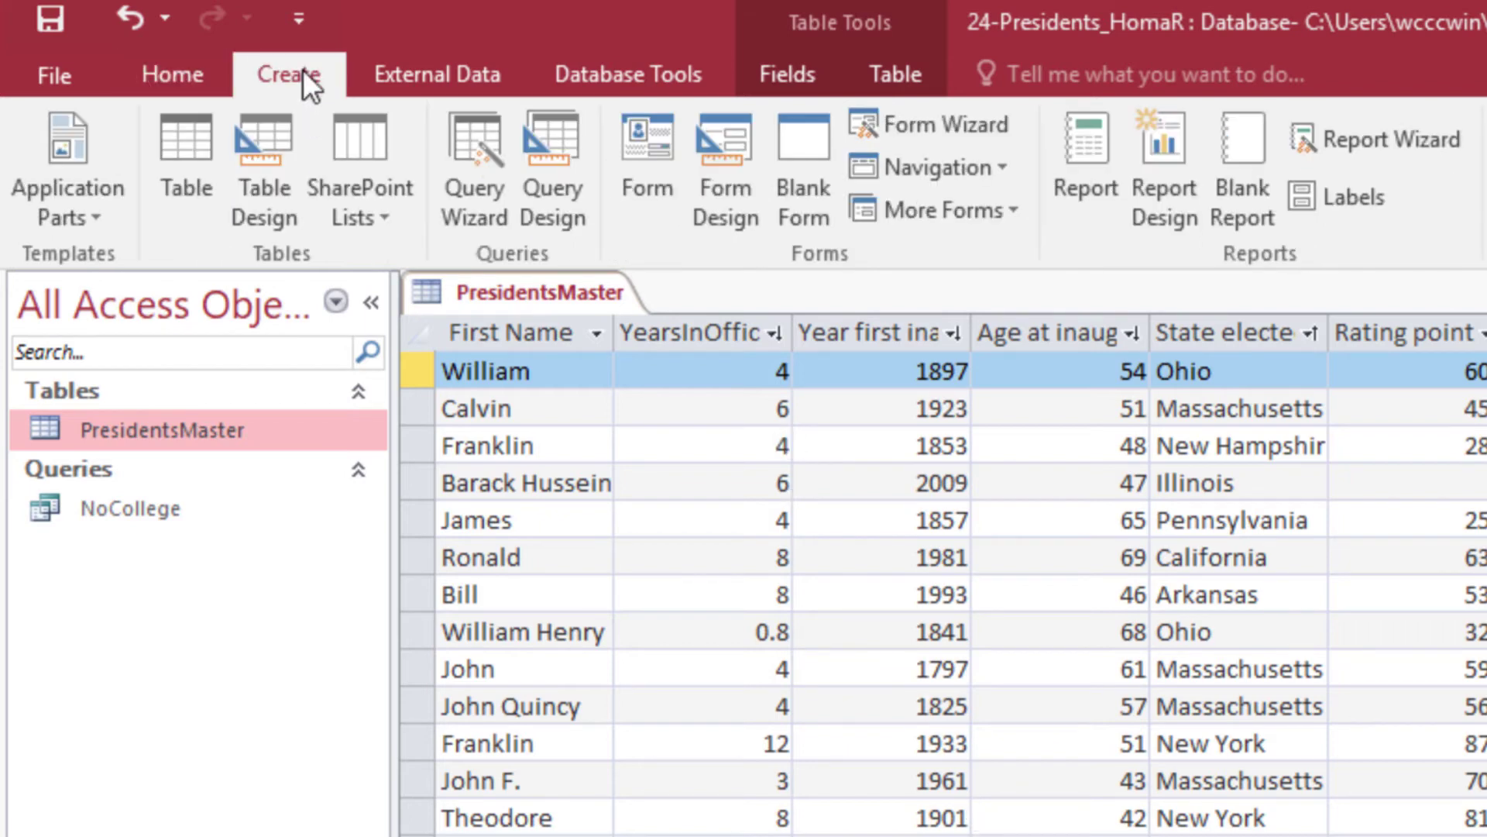
left_click(556, 158)
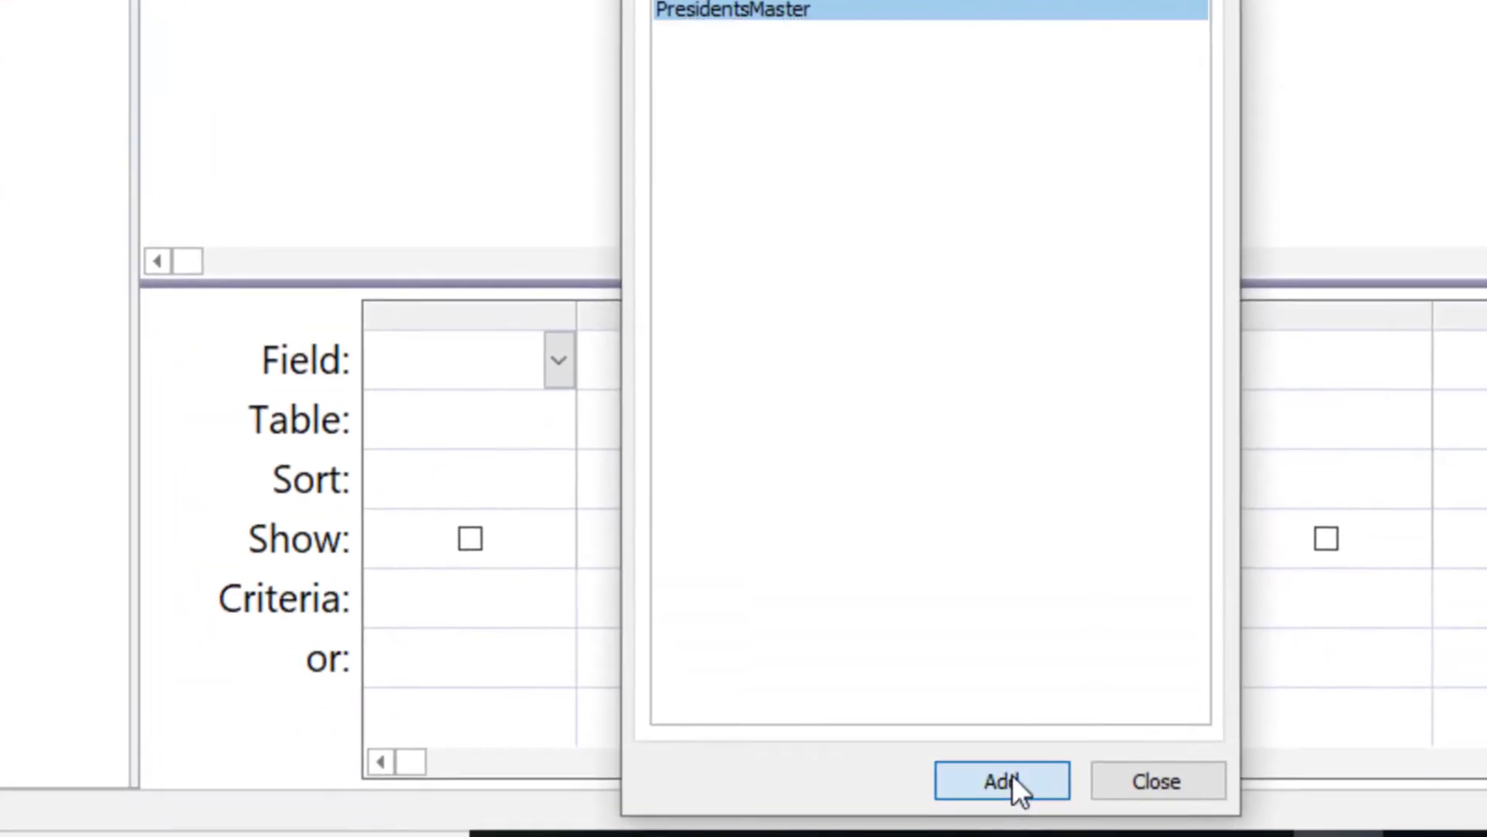
left_click(1011, 774)
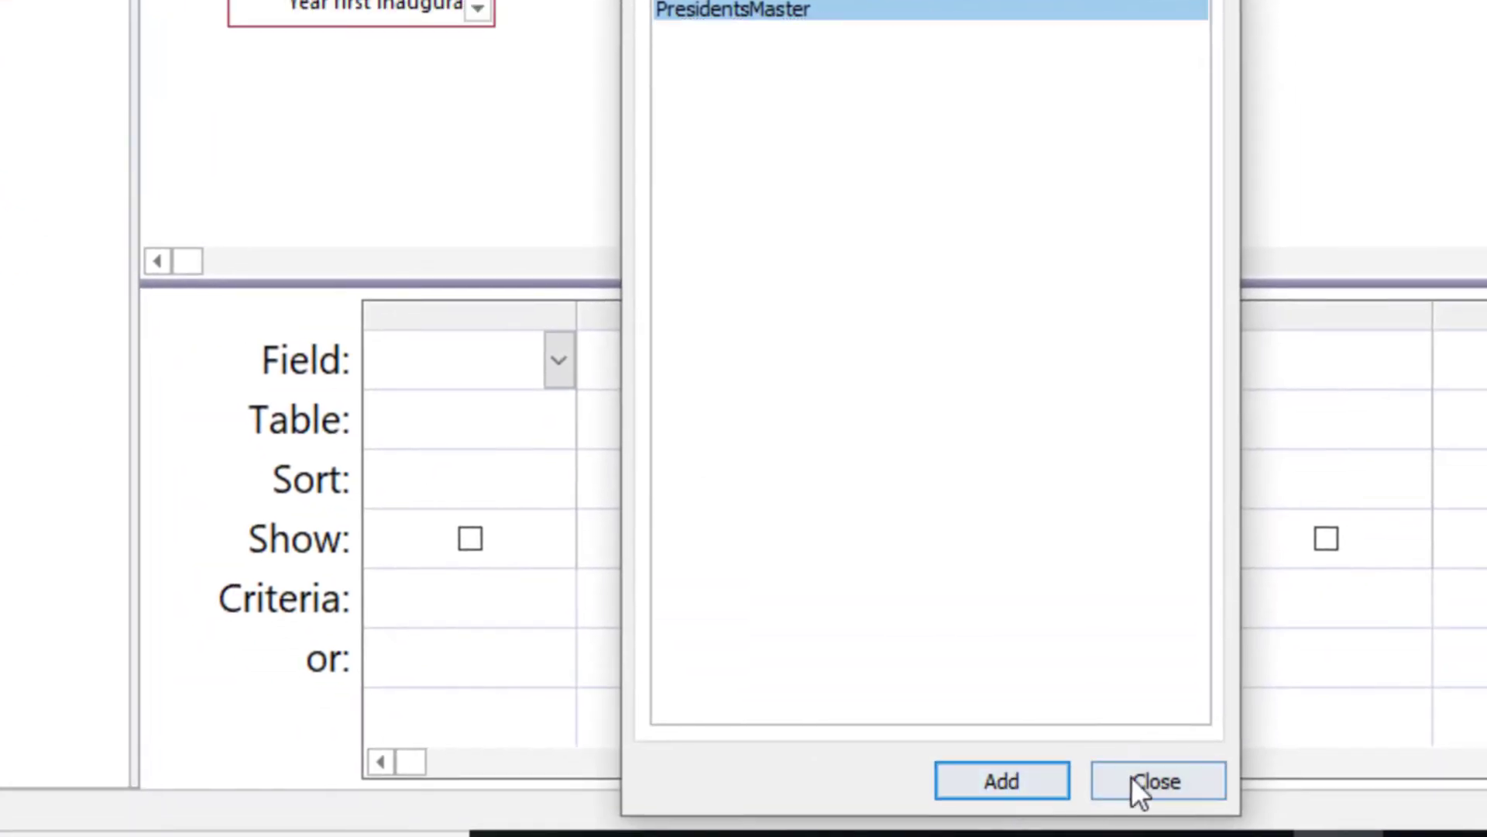
left_click(1145, 775)
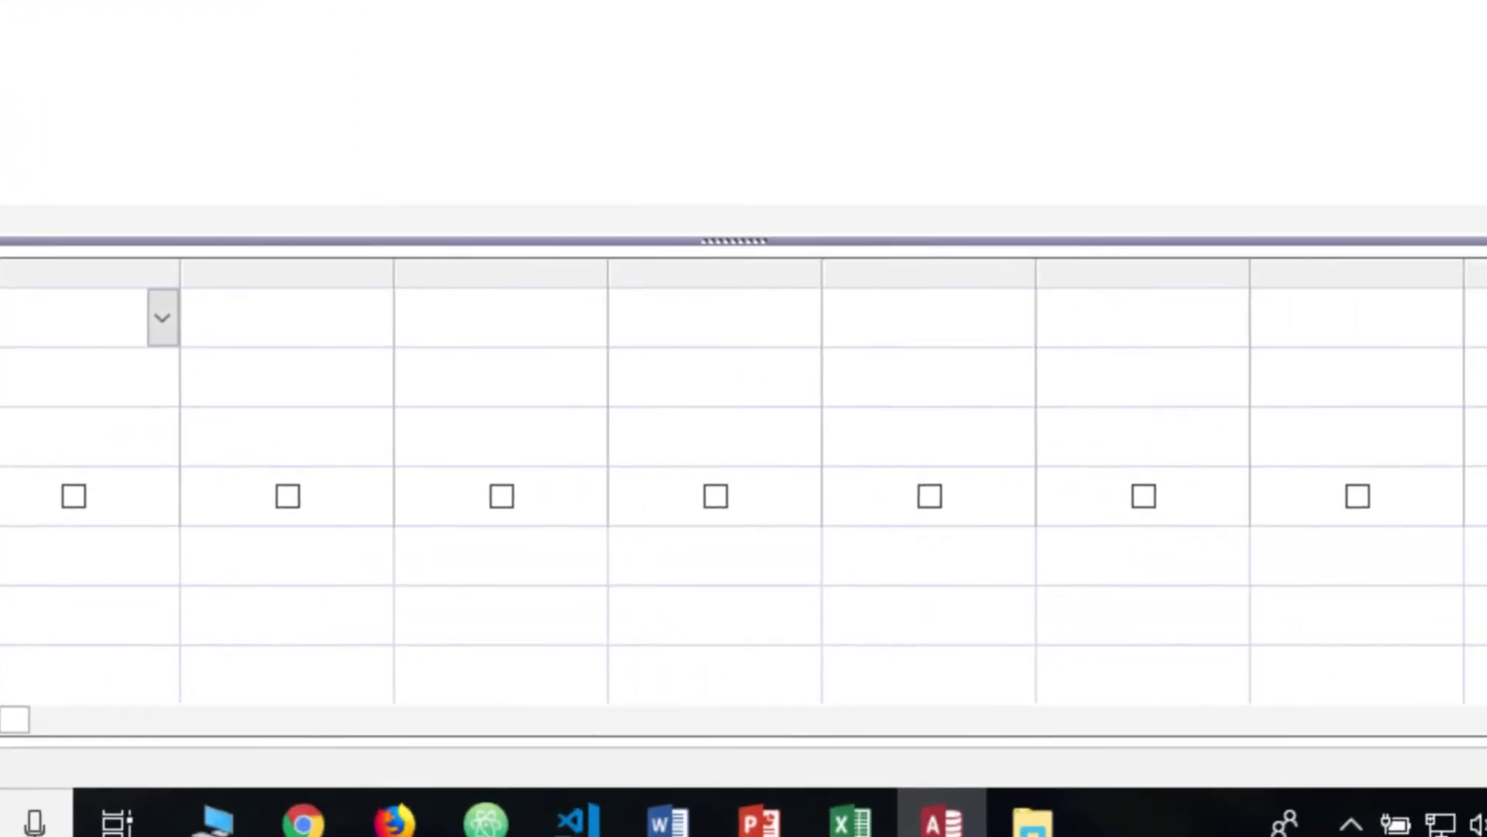
left_click(1378, 740)
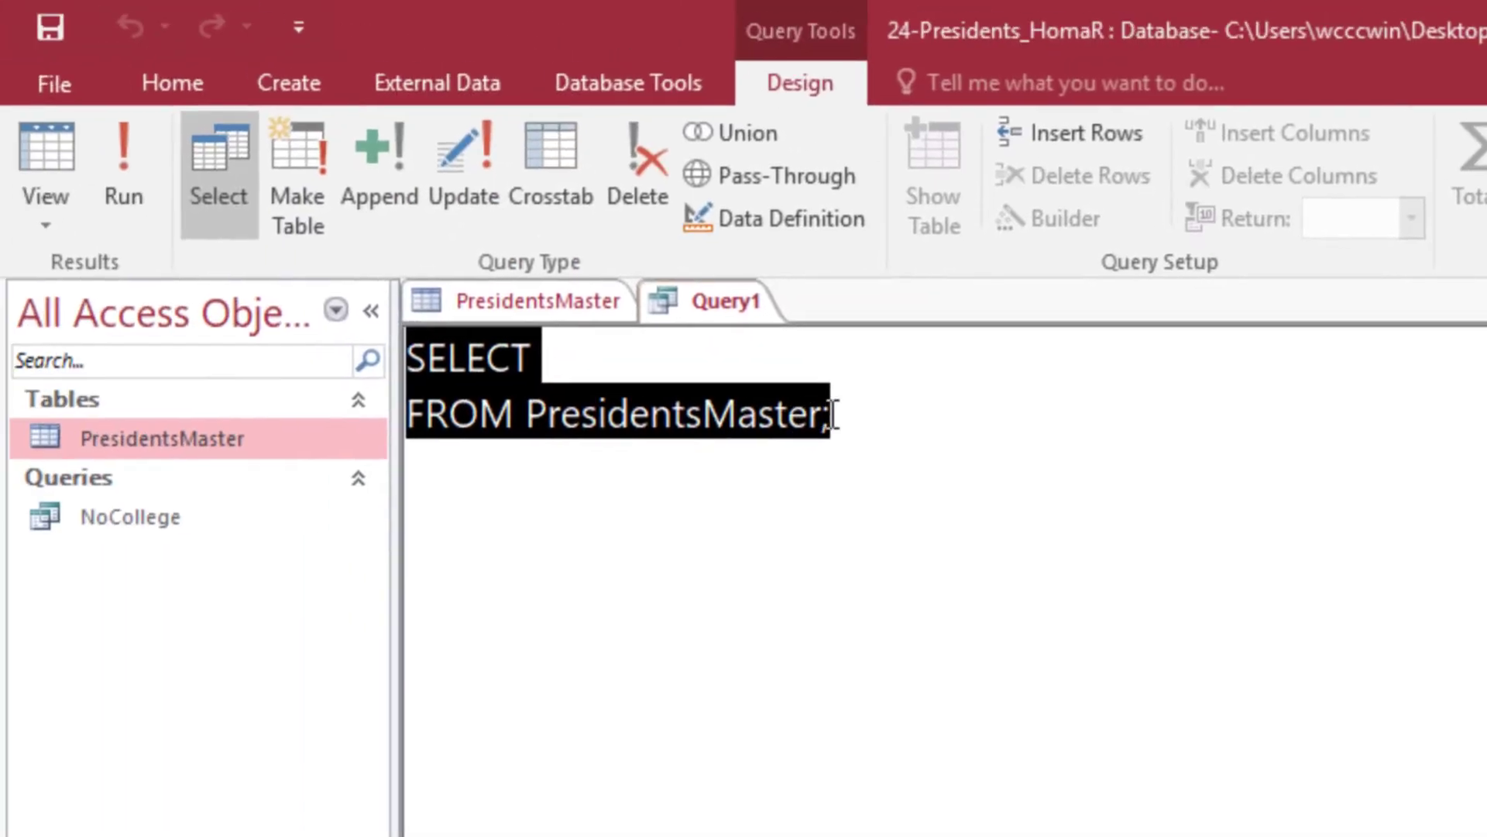
Remove the semicolon after PresidentsMaster and add a new line reading WHERE Political Party.
left_click(831, 415)
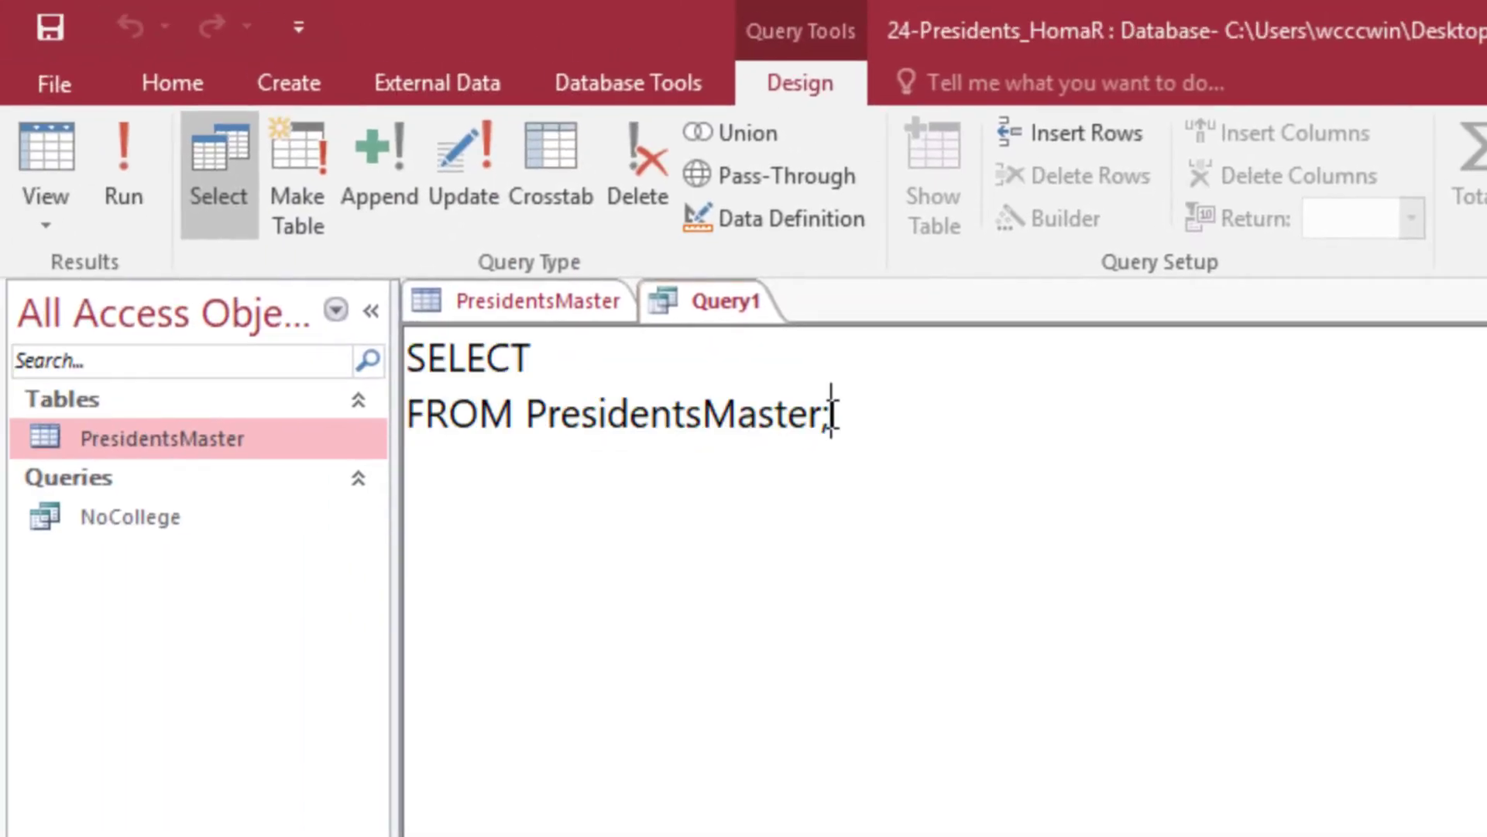
key("BackSpace")
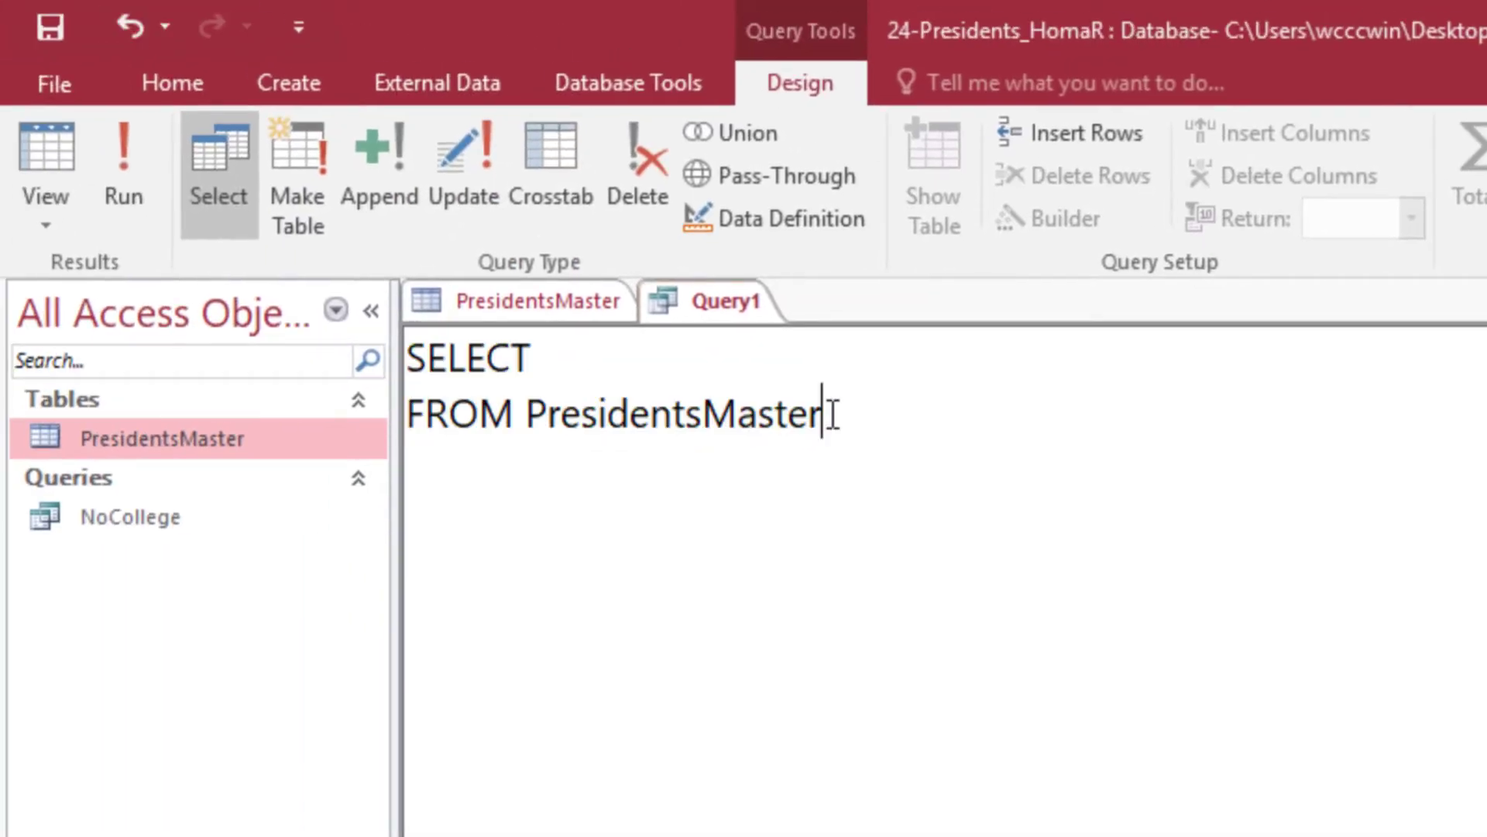
key("Return")
type("WHERE")
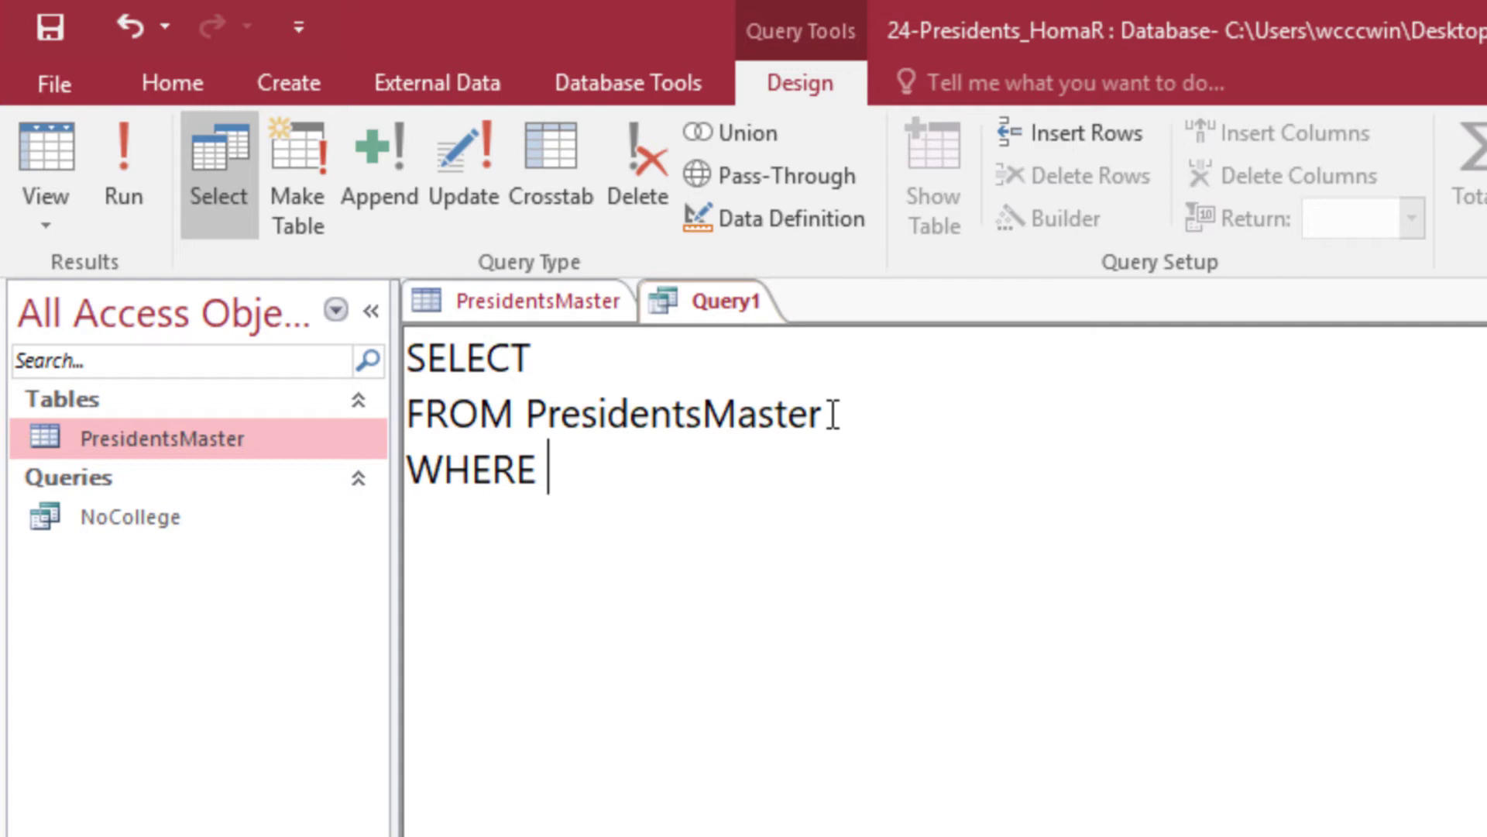
type("Political Party")
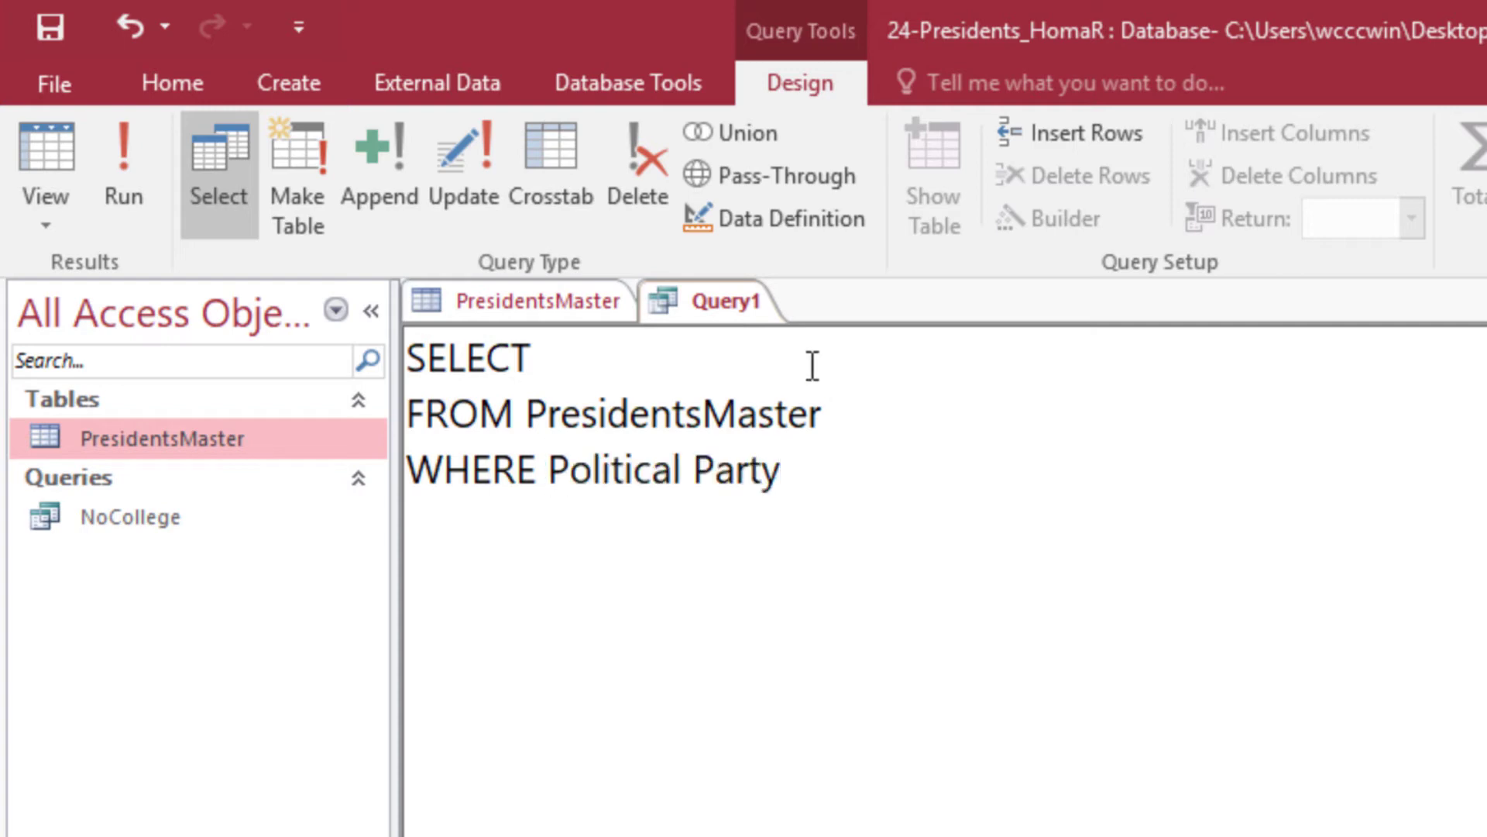
left_click(692, 467)
key("BackSpace")
left_click(550, 469)
type("[")
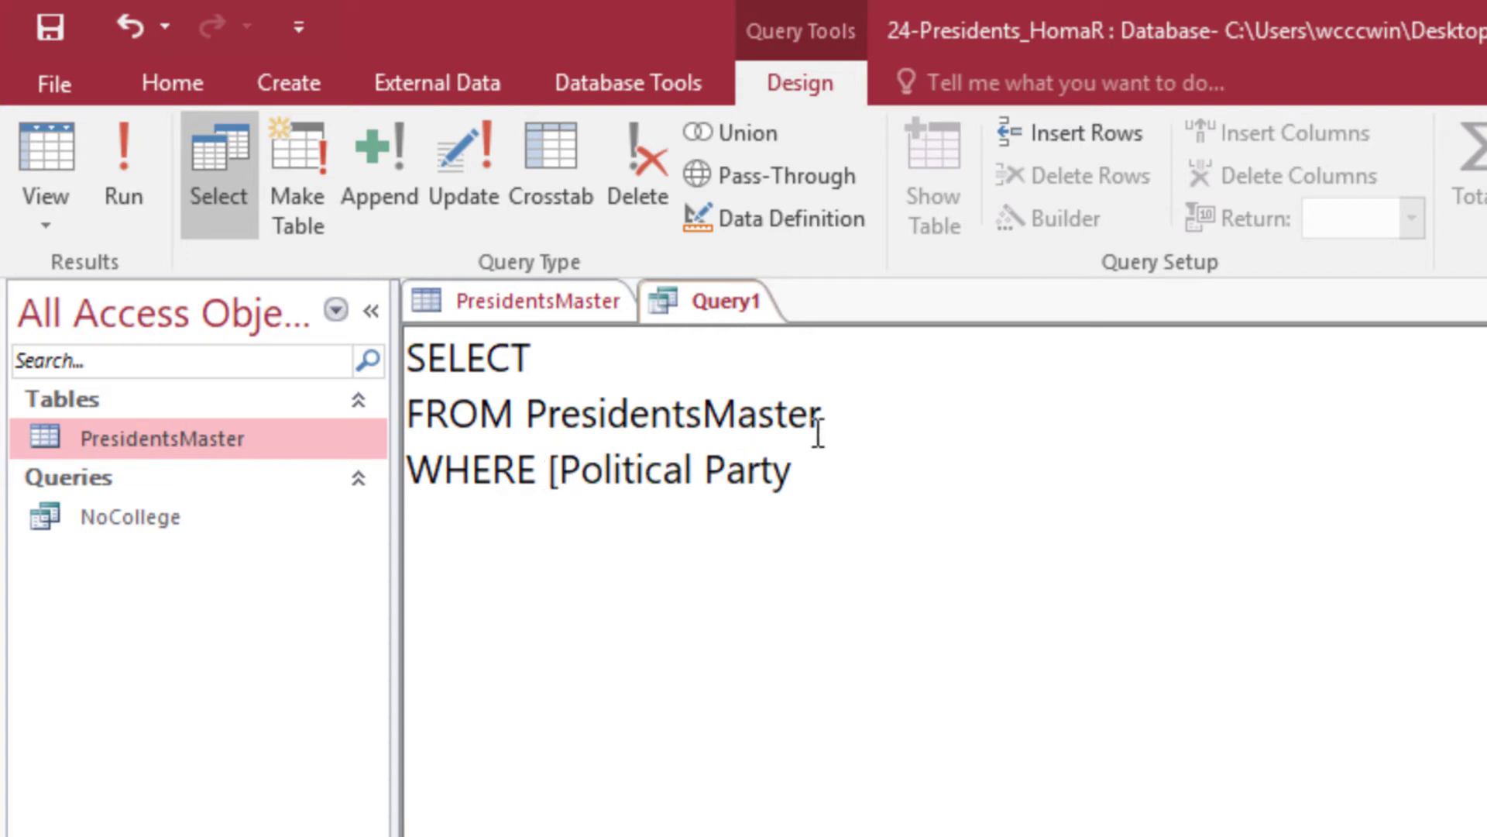
left_click(791, 469)
type("]")
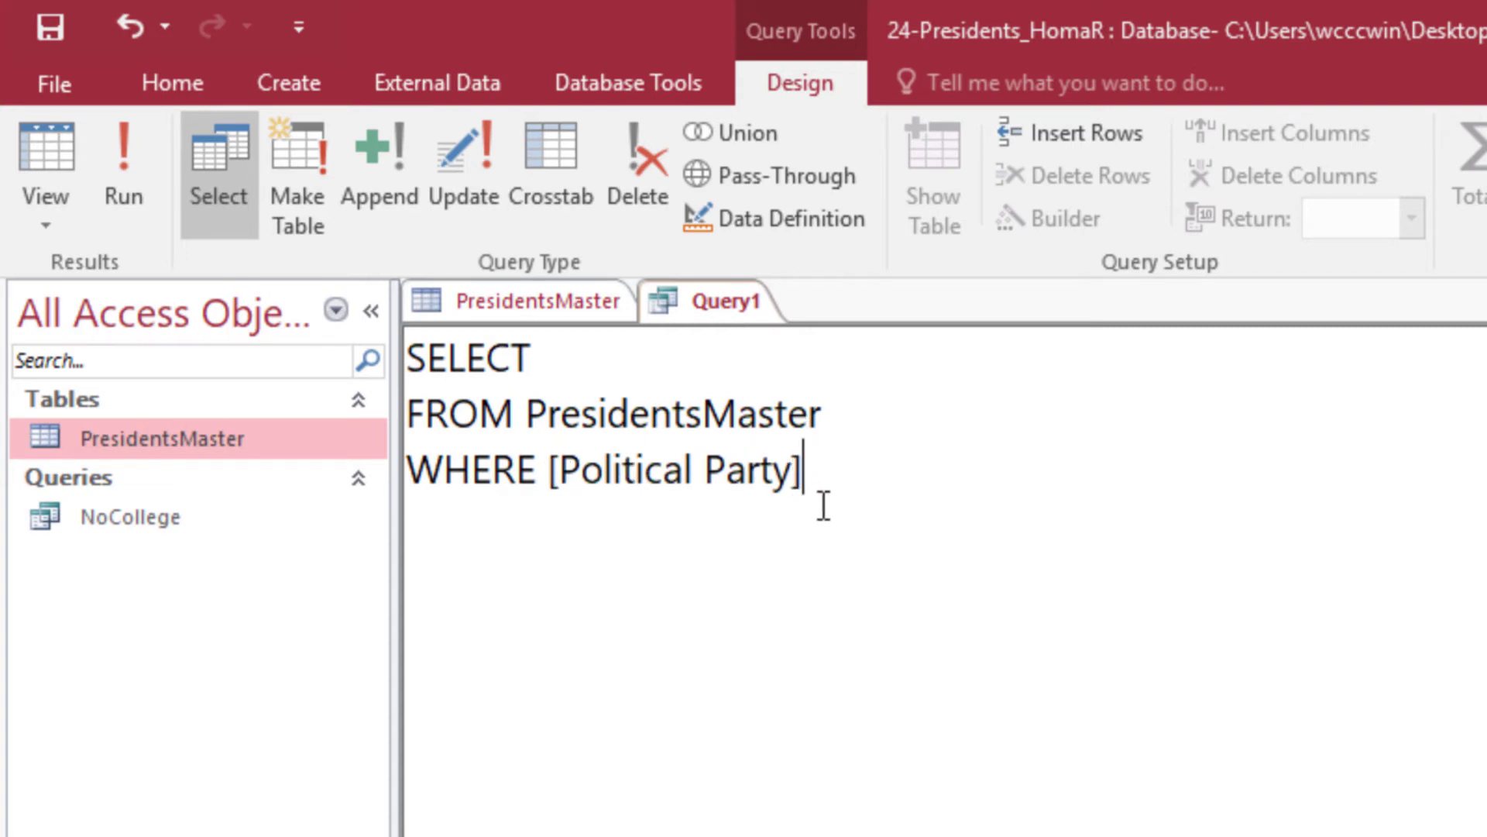
key("BackSpace")
left_click(562, 473)
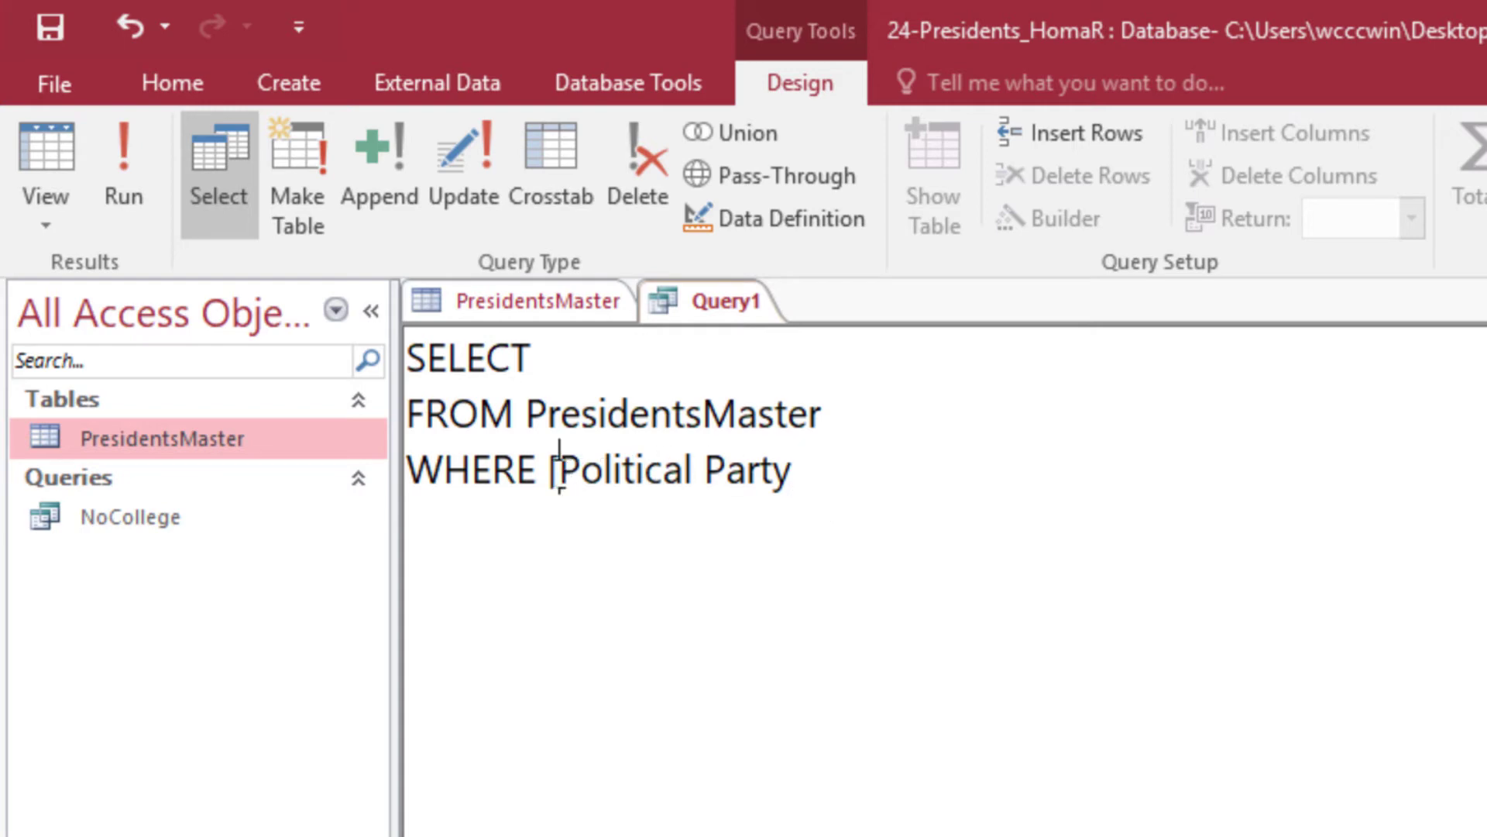
key("BackSpace")
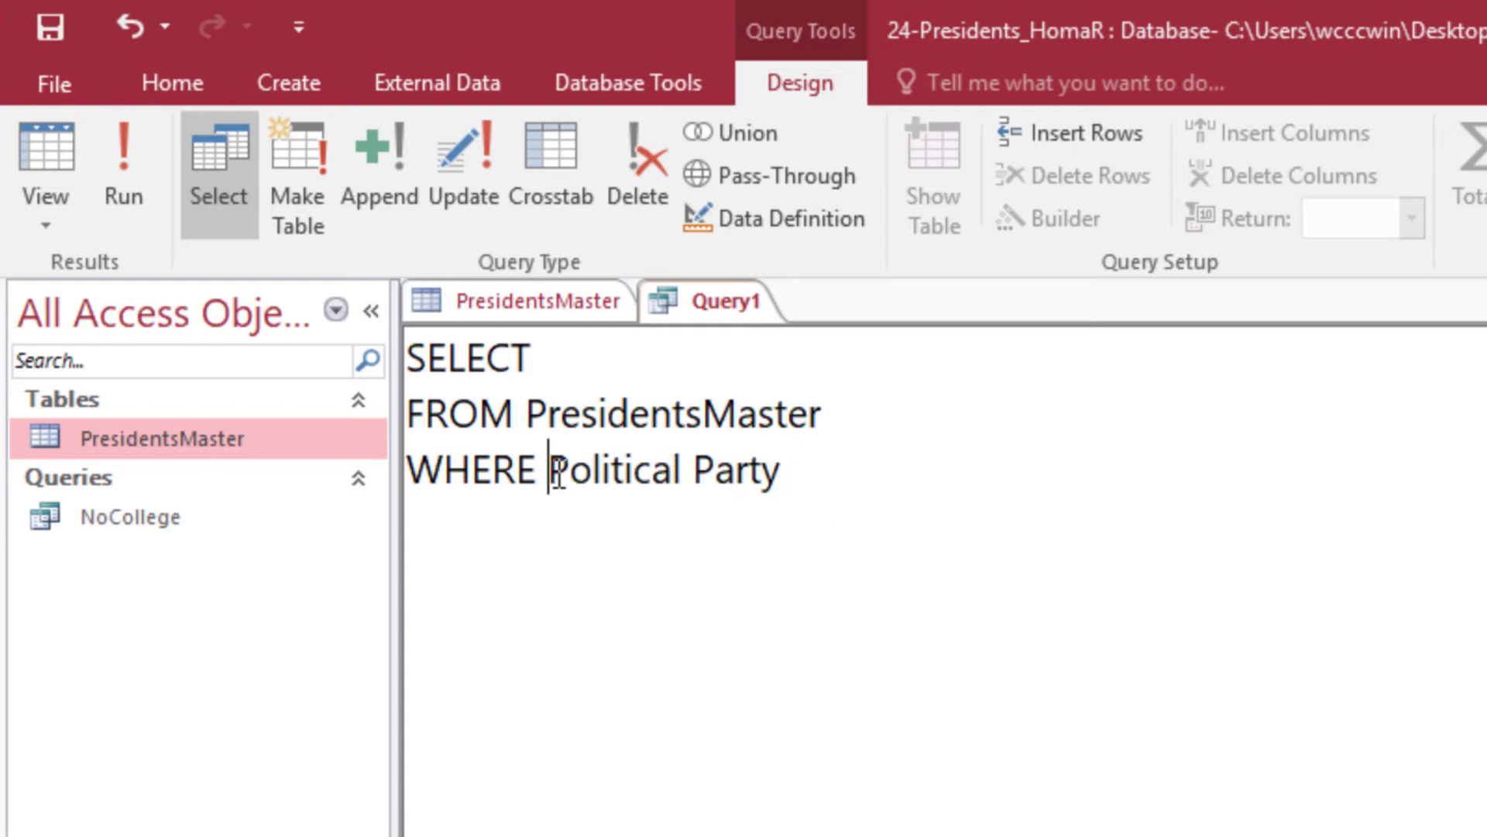
Remove the space so the field name reads PoliticalParty, and complete the condition with = "Democrat";.
left_click(693, 469)
key("BackSpace")
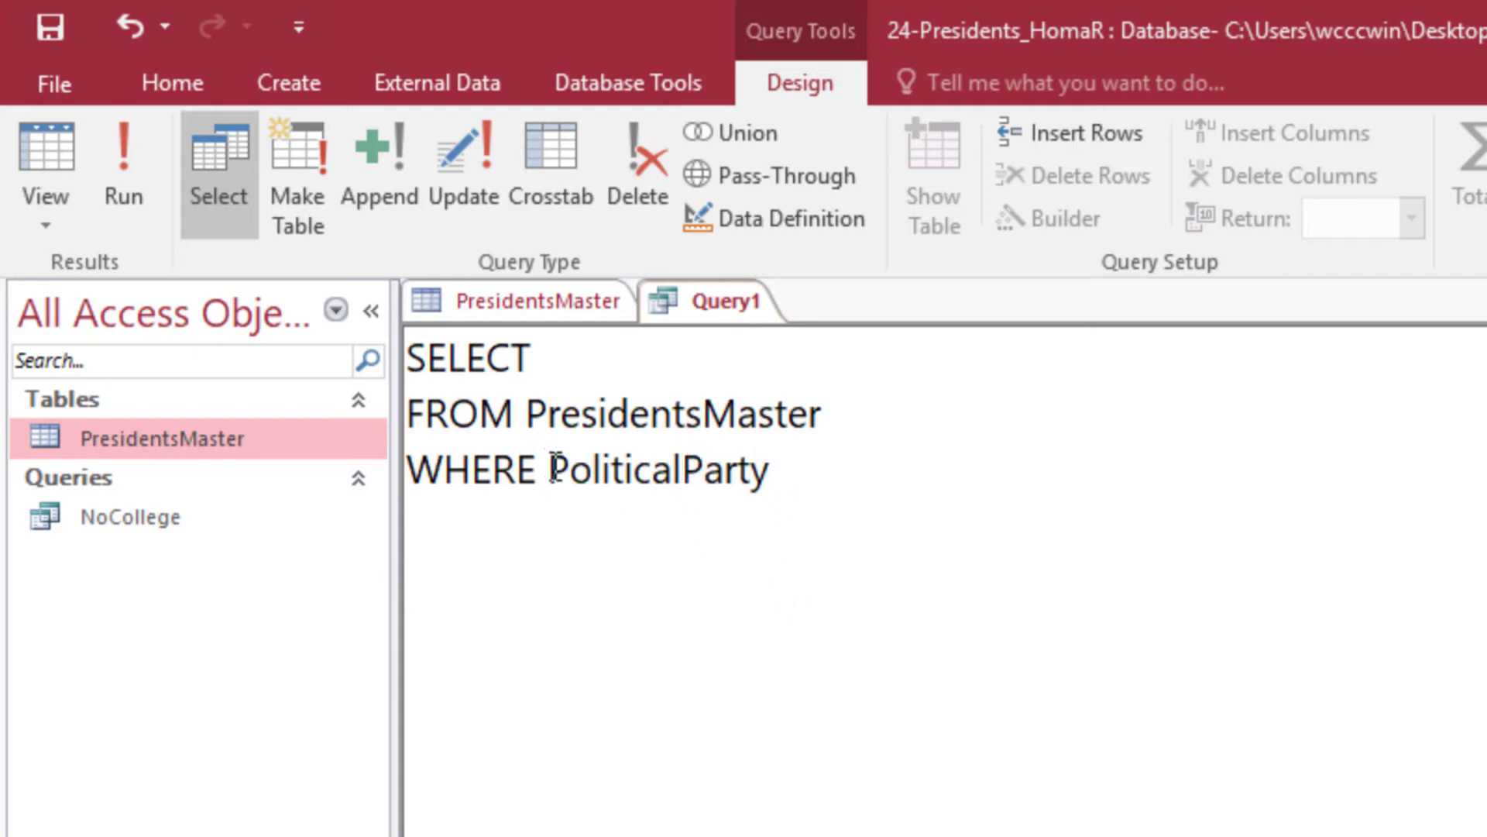
left_click(772, 475)
type("= \"D")
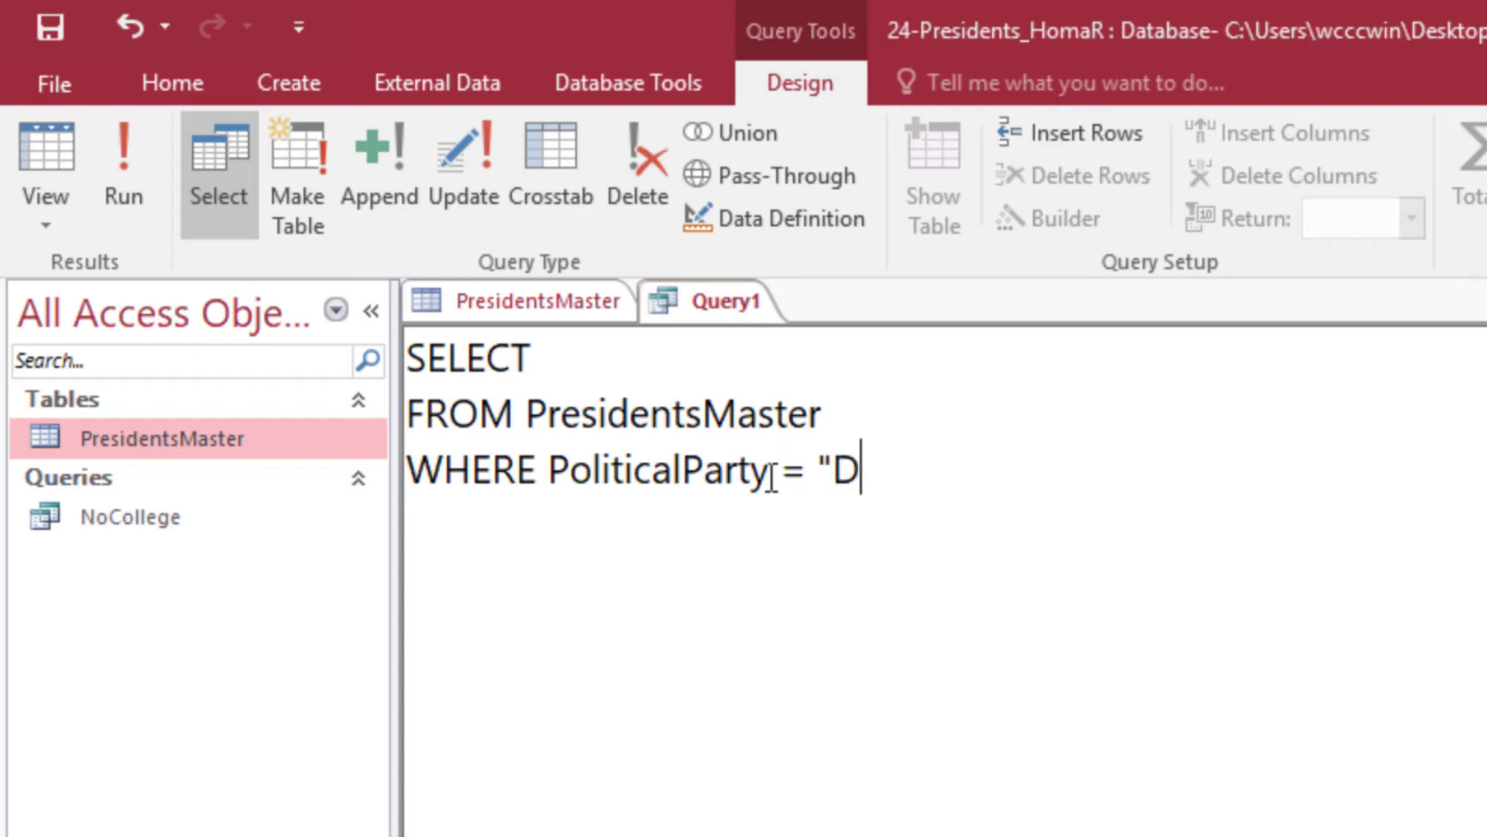
type("emocrat")
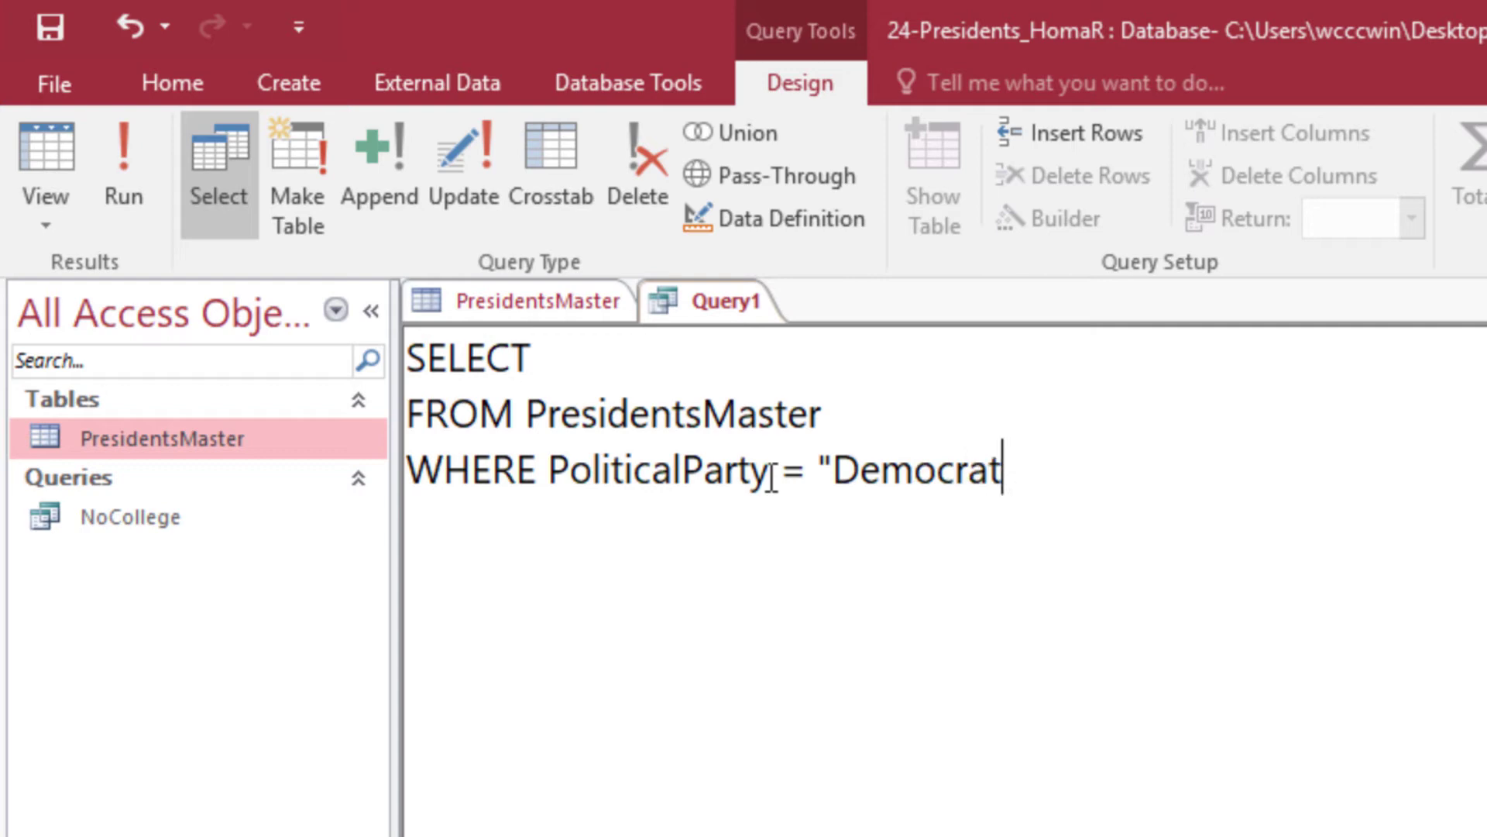
type(":")
key("BackSpace")
type("\";")
Try to run the Democrat query with no fields listed after SELECT.
left_click_drag(1046, 490, 364, 304)
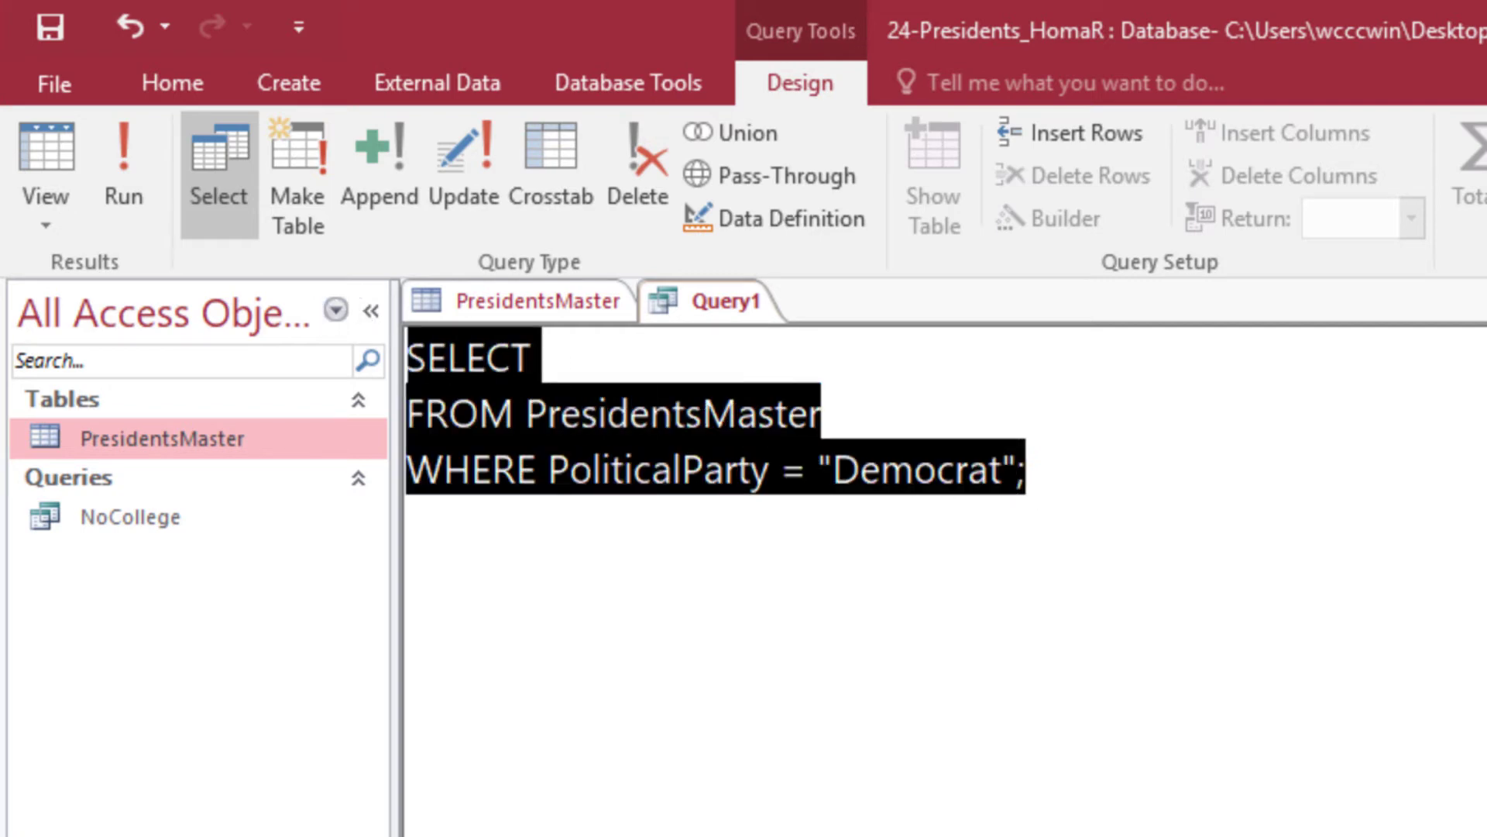
left_click(128, 165)
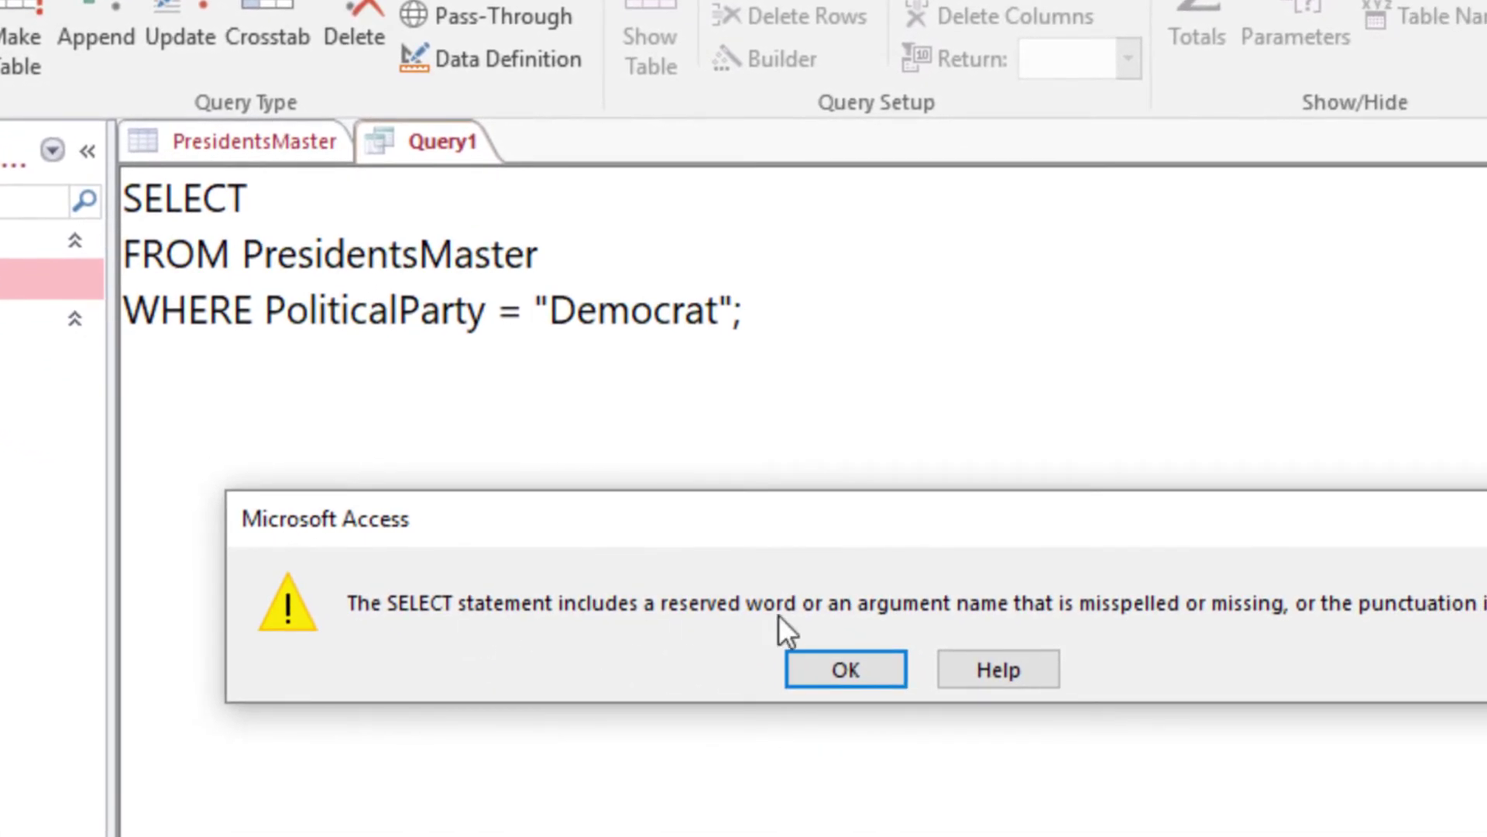
left_click(875, 676)
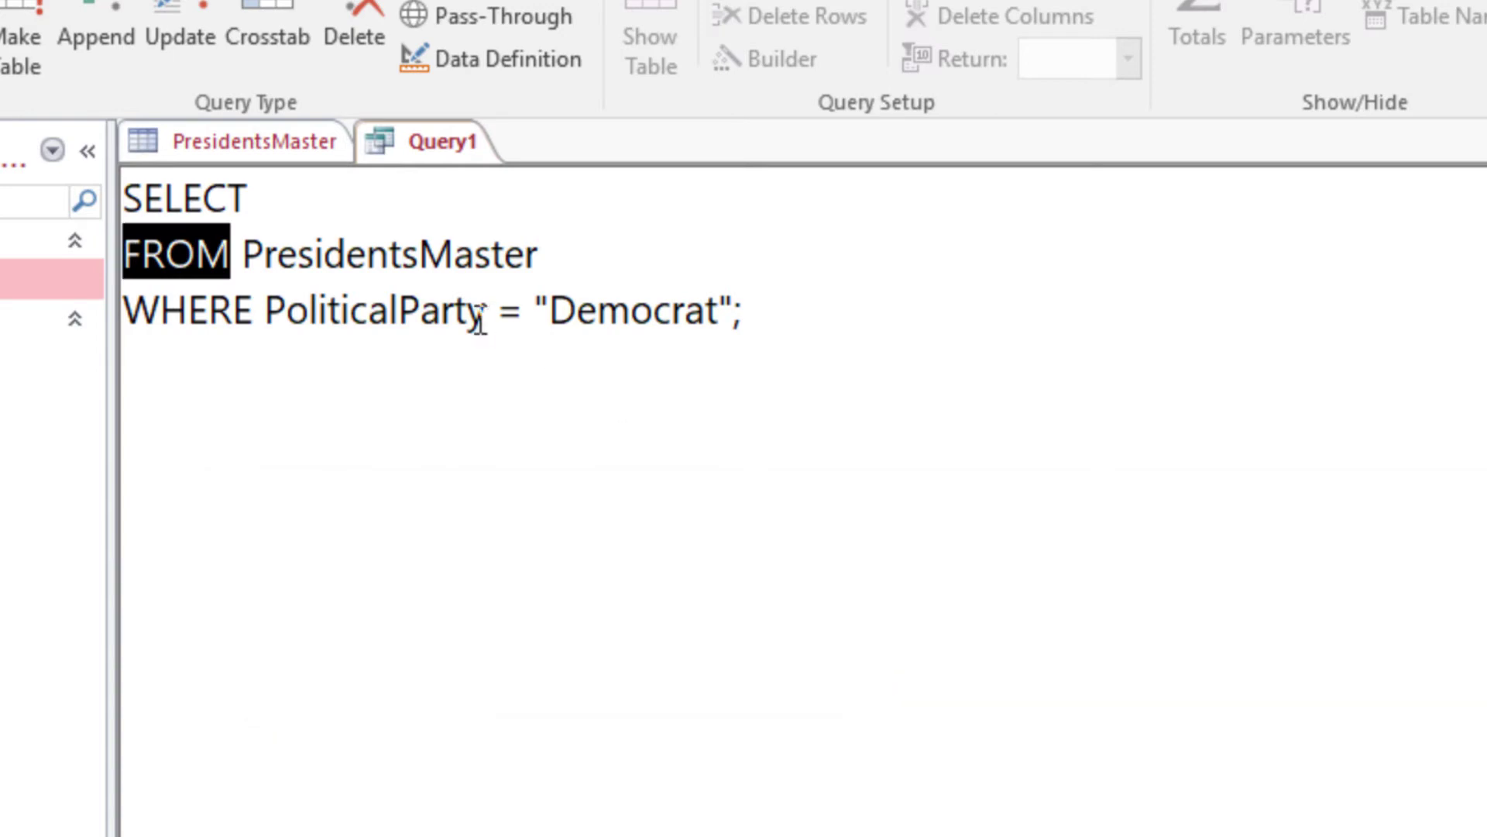
Add * after SELECT to include all fields and run the Democrat query.
left_click(354, 203)
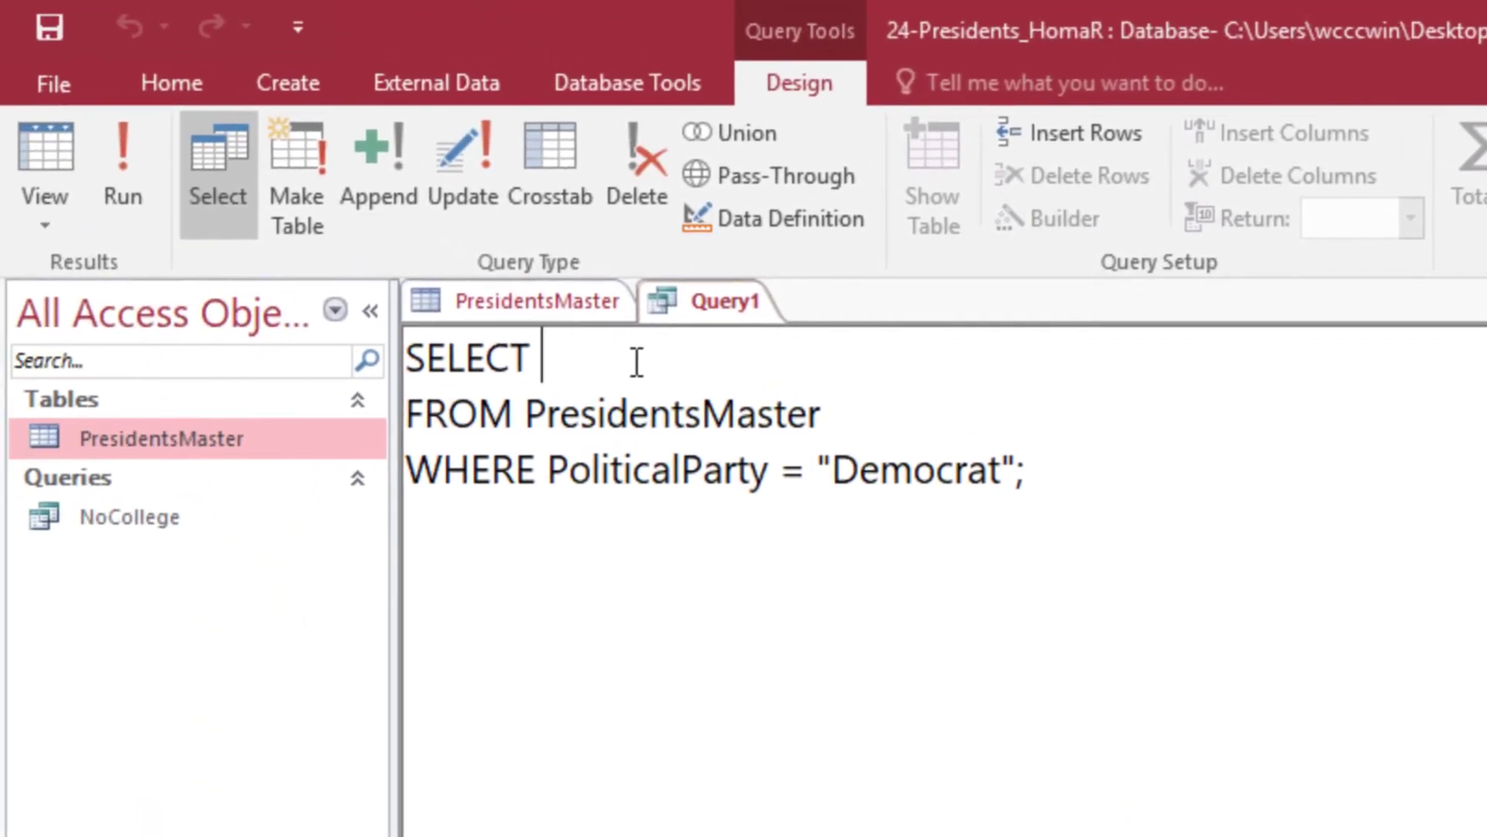
type("*")
left_click_drag(1036, 465, 290, 328)
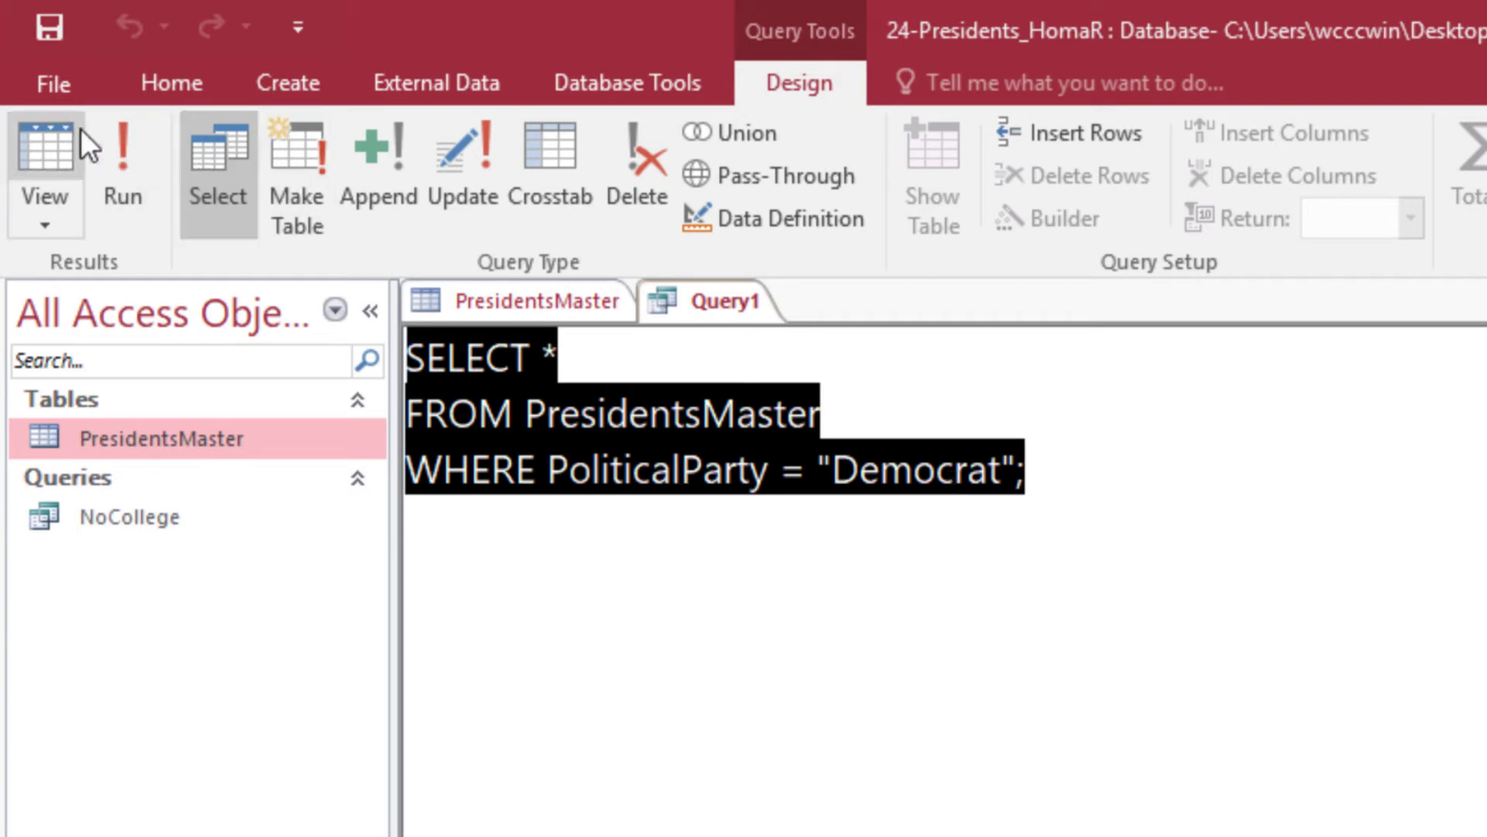
left_click(122, 151)
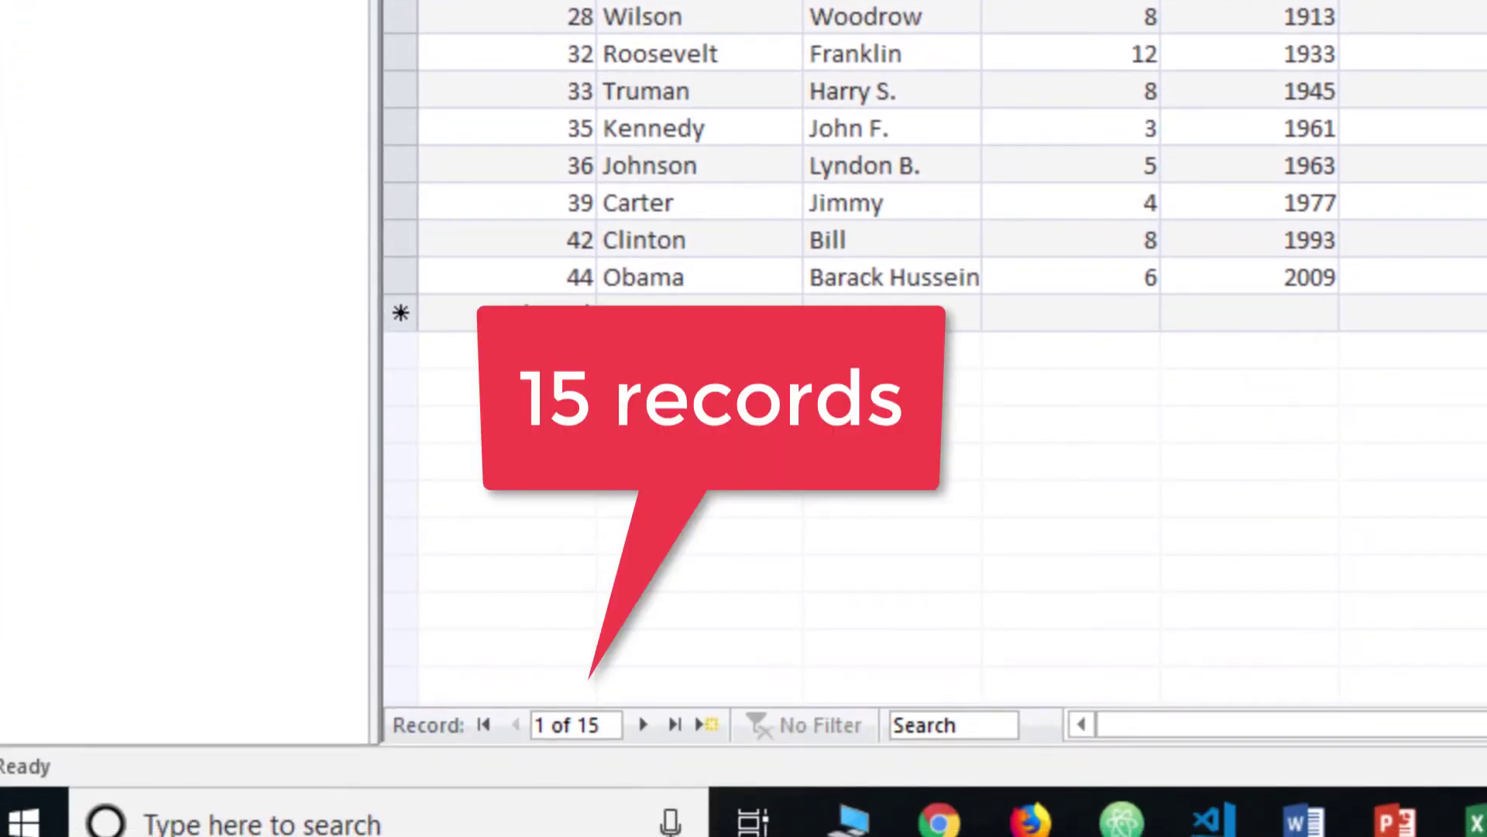
Switch to the Word answer document and enter Democrat 15, Repub, on a new line under the lawyers answer.
left_click(1305, 820)
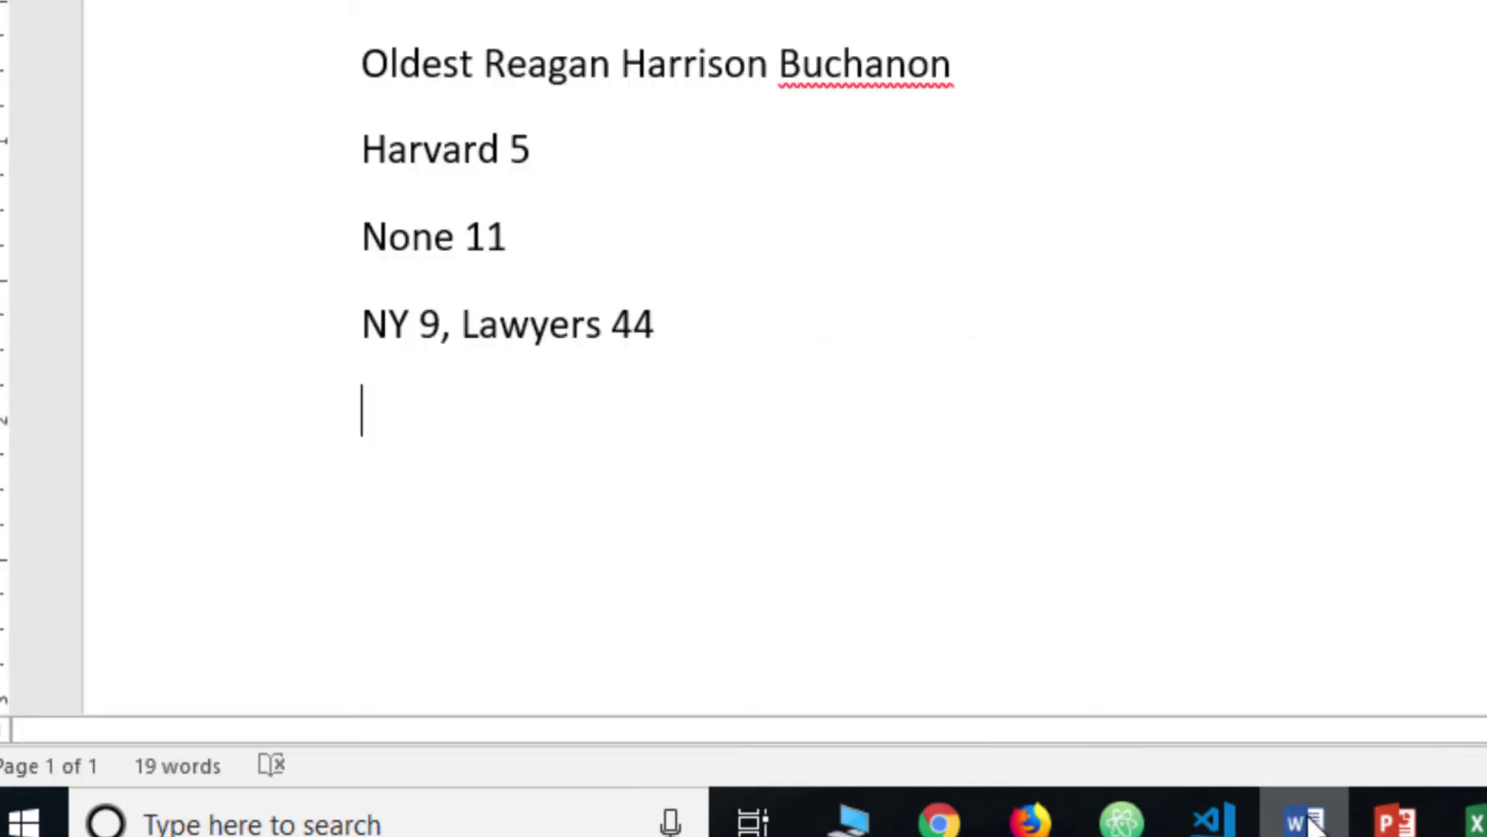
type("D")
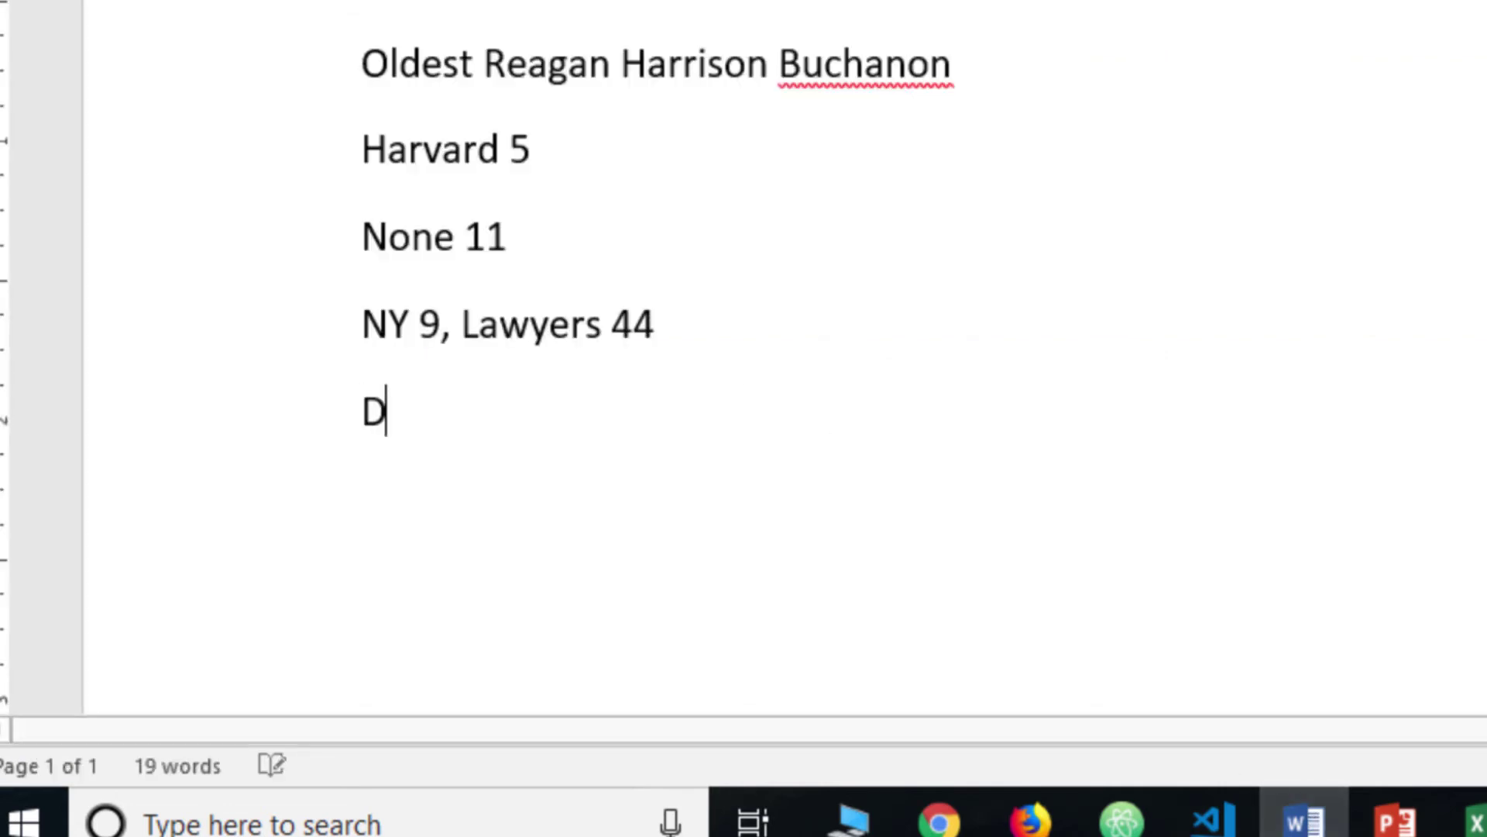
type("emocrat ")
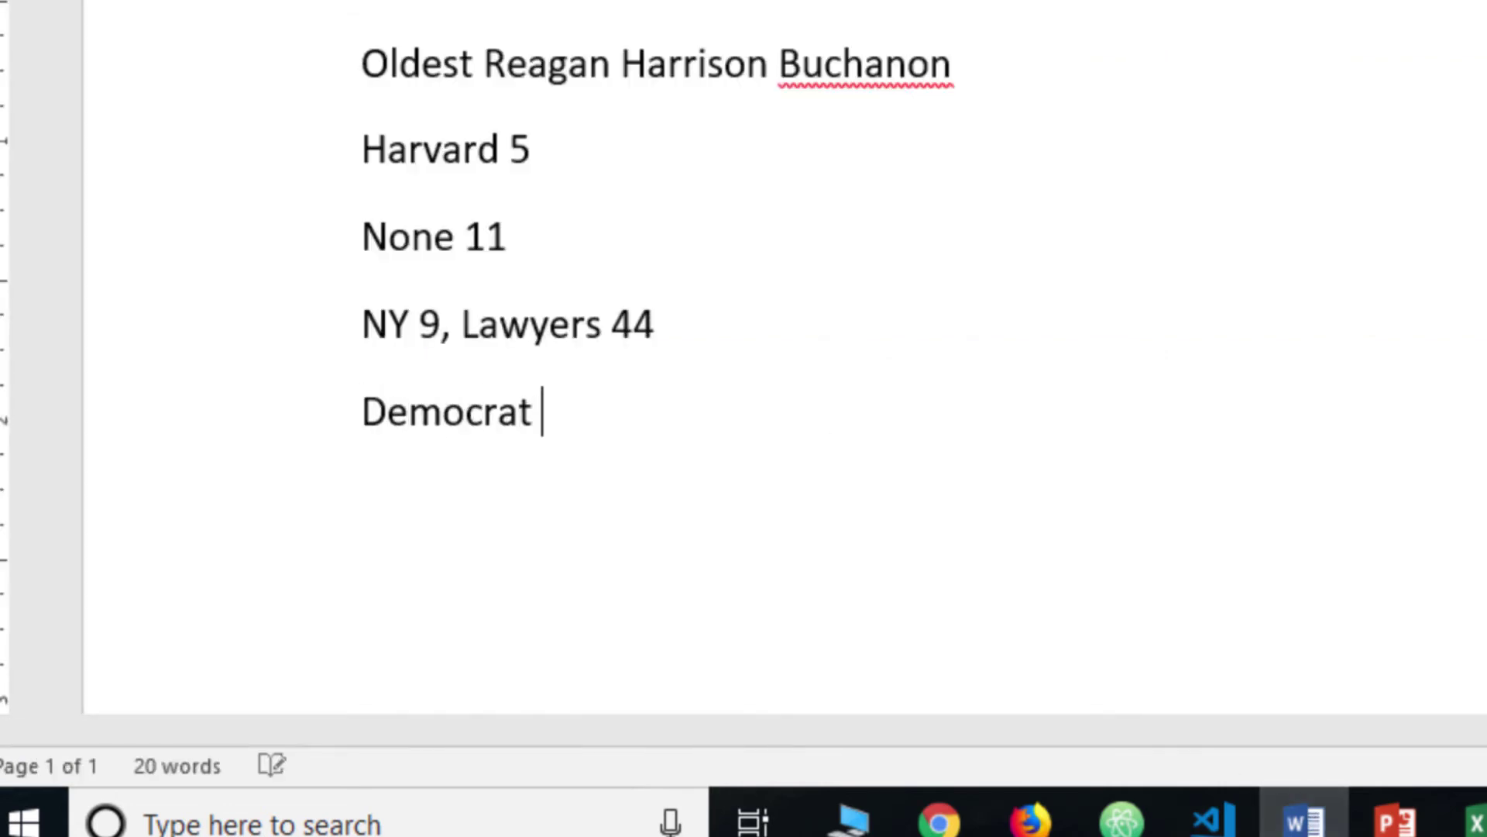
type("15,")
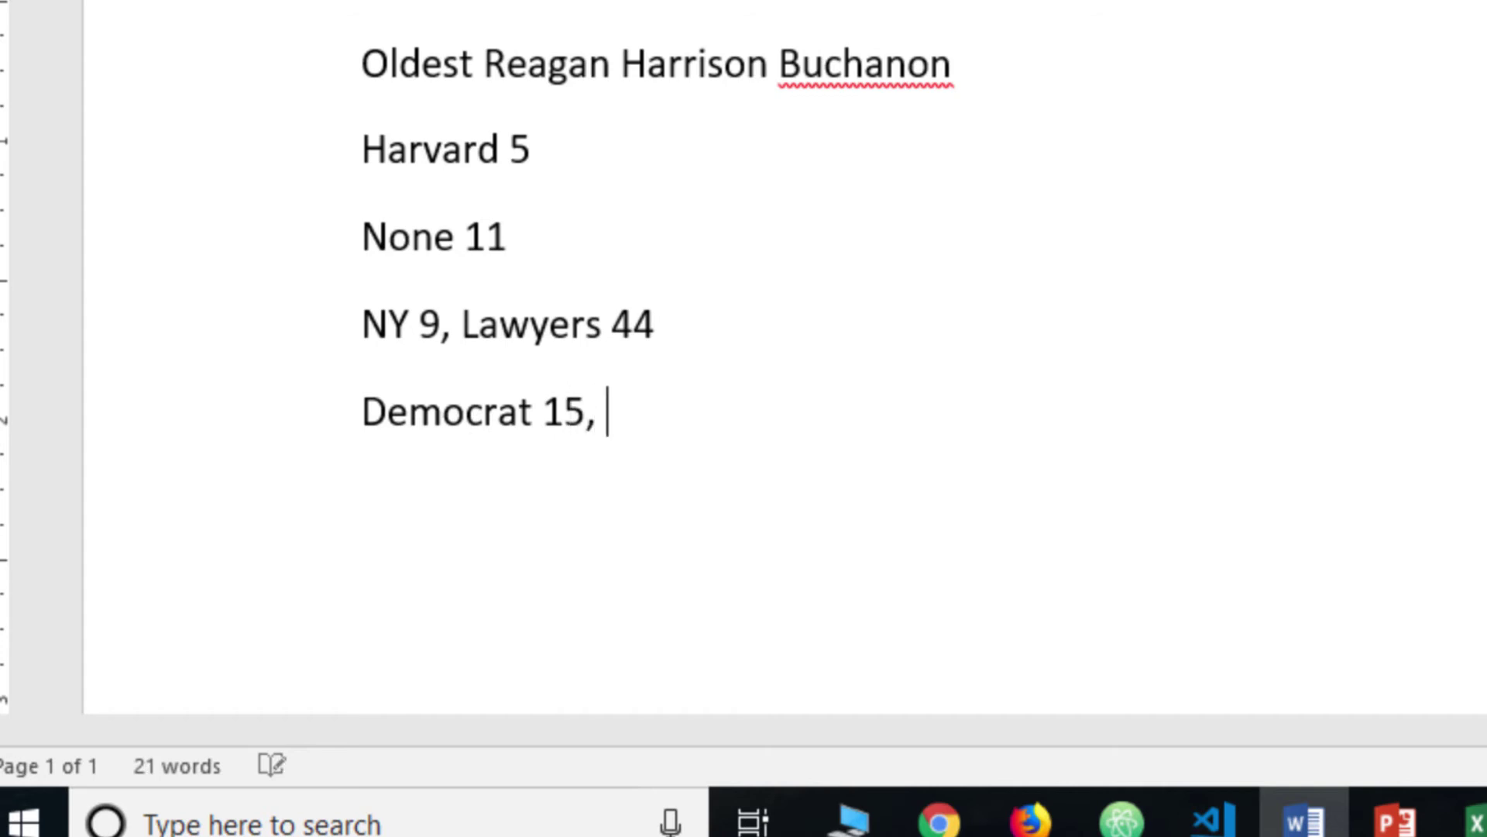
type(" Repub,")
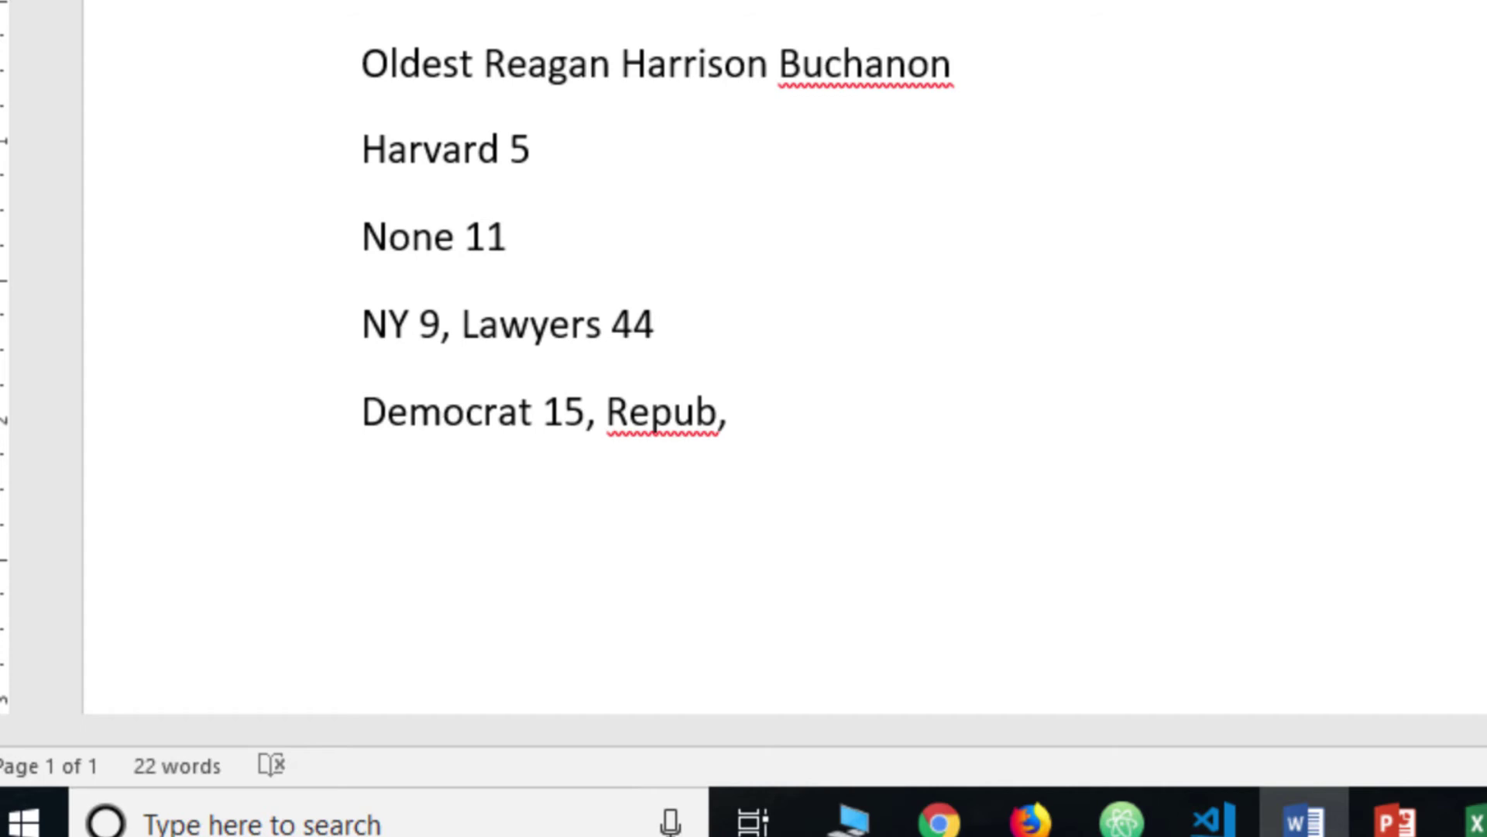
Return to Access, save the open query as Democrat and close it.
key("alt+Tab")
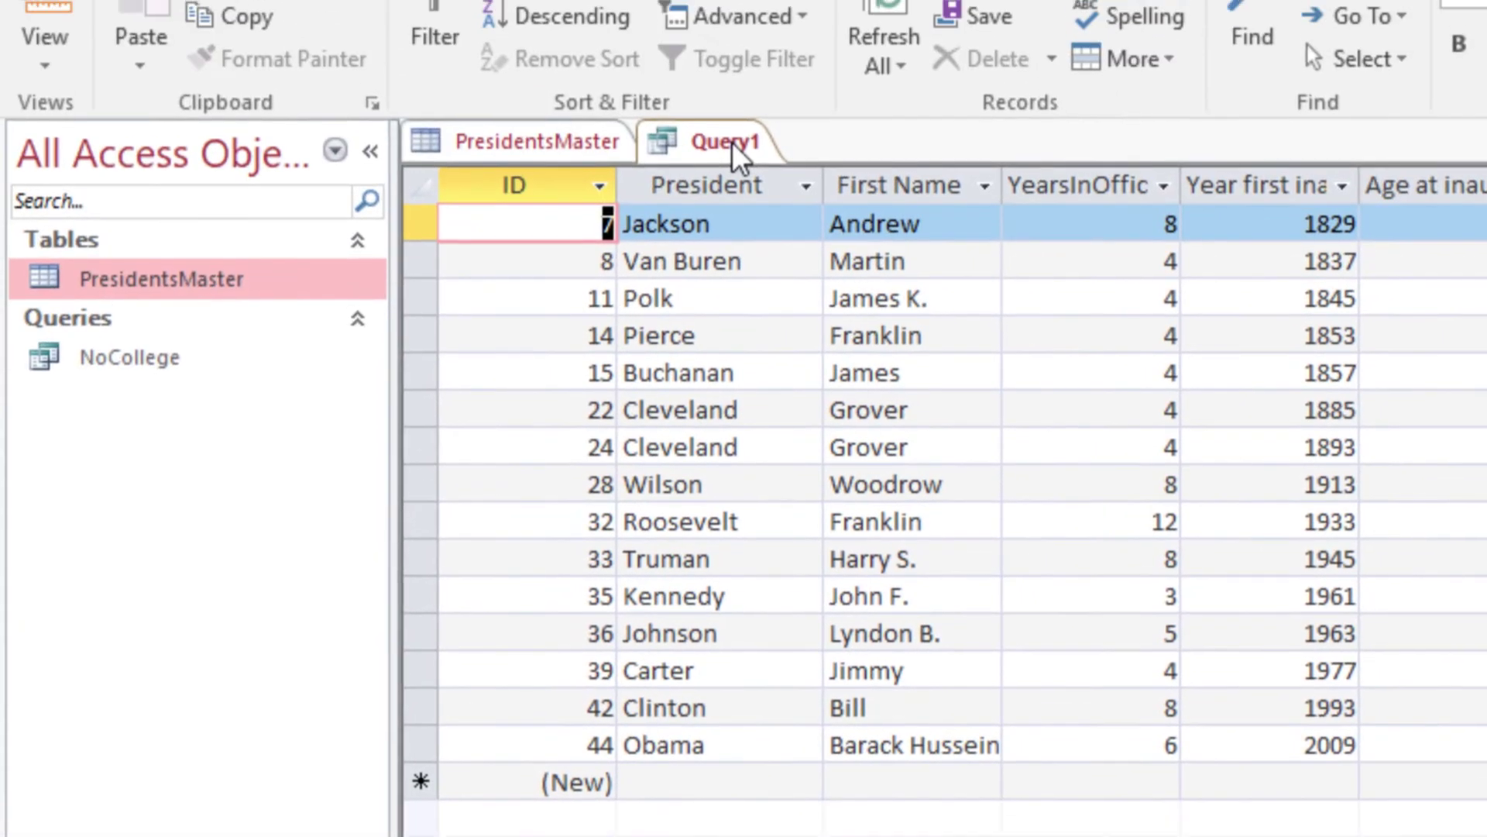
right_click(732, 142)
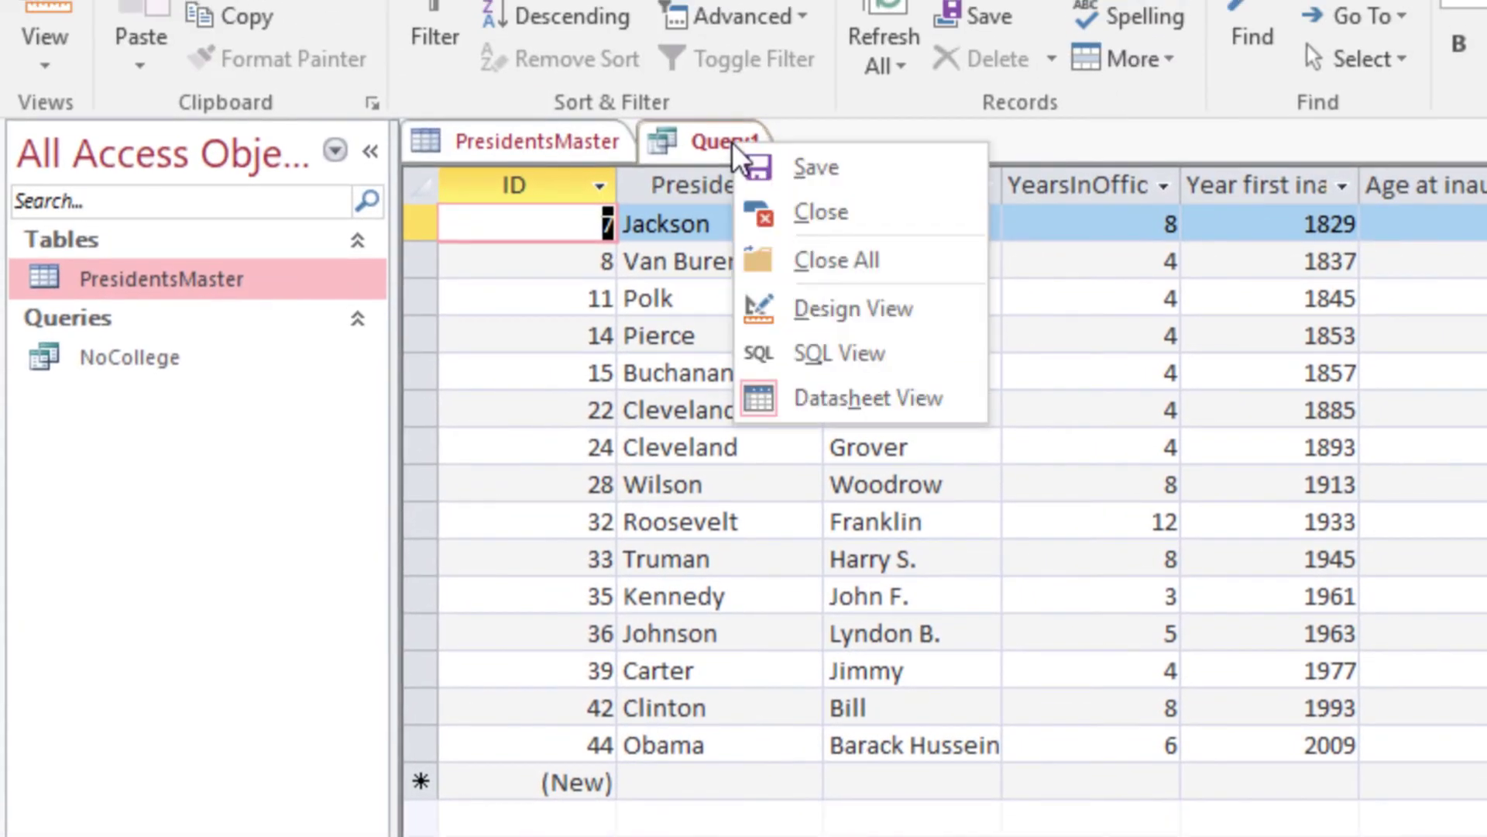
left_click(803, 169)
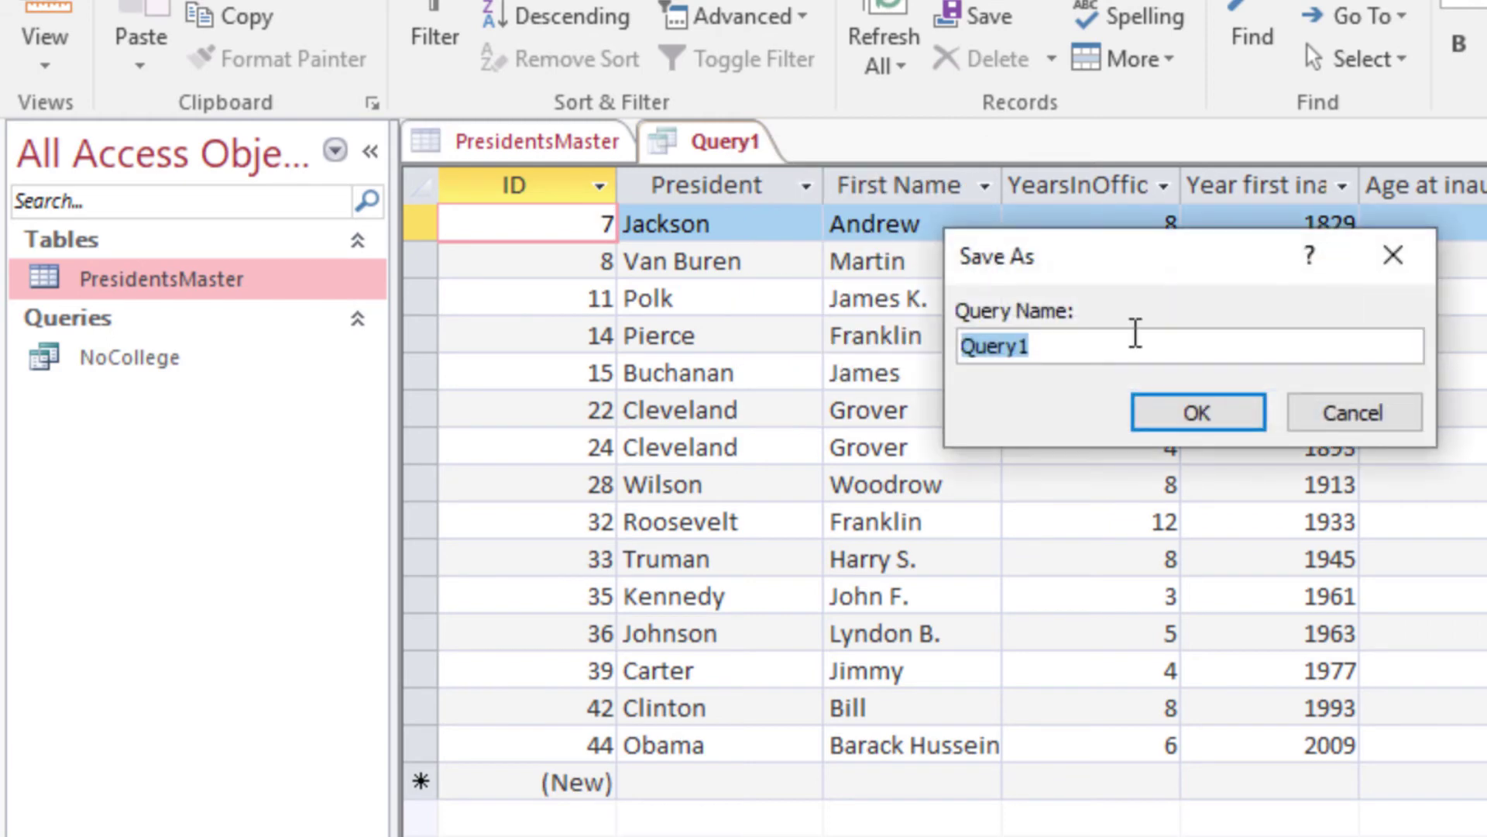
type("Democrat")
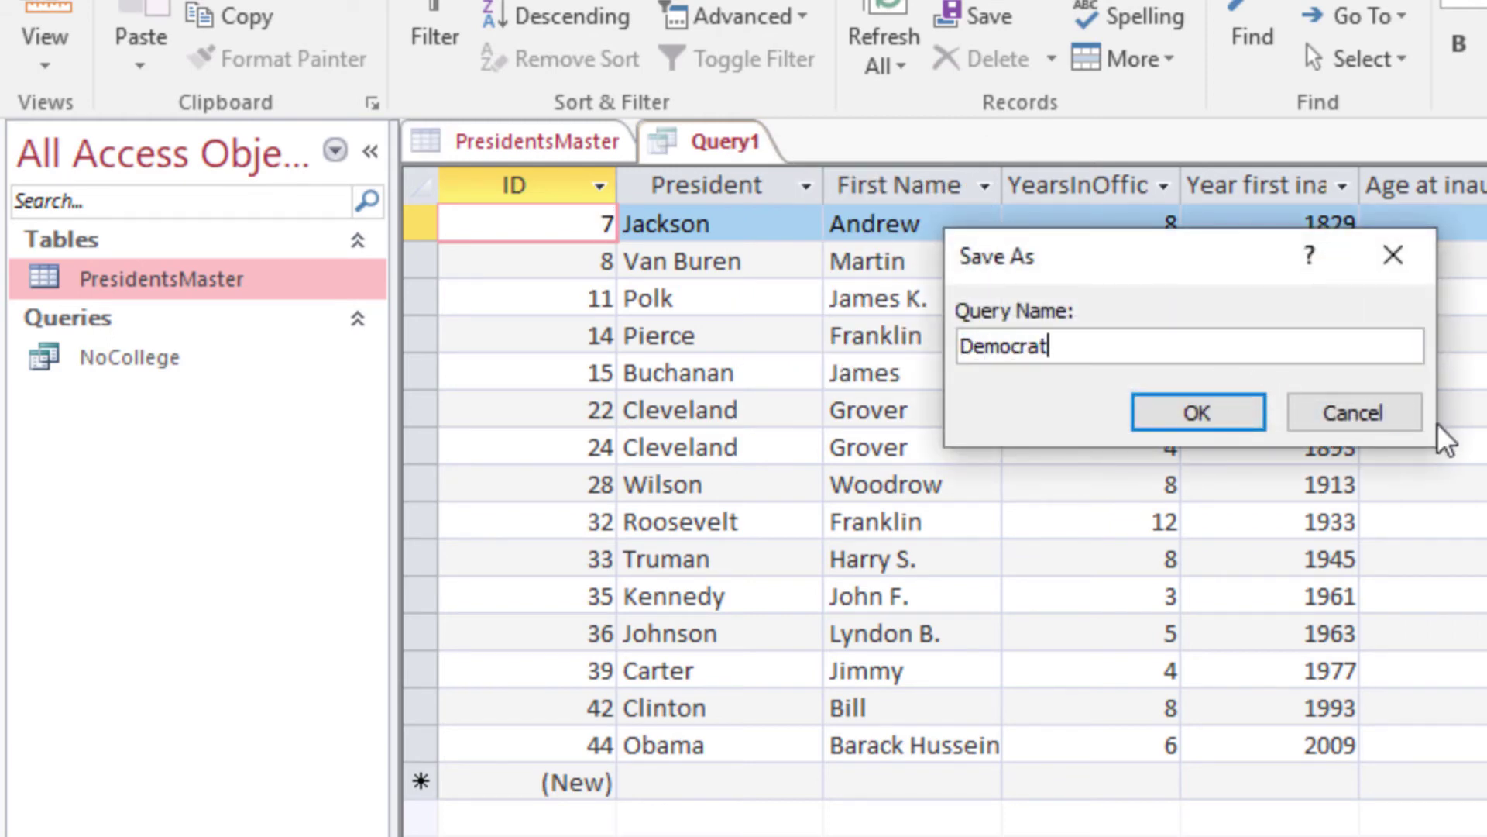
left_click(1221, 413)
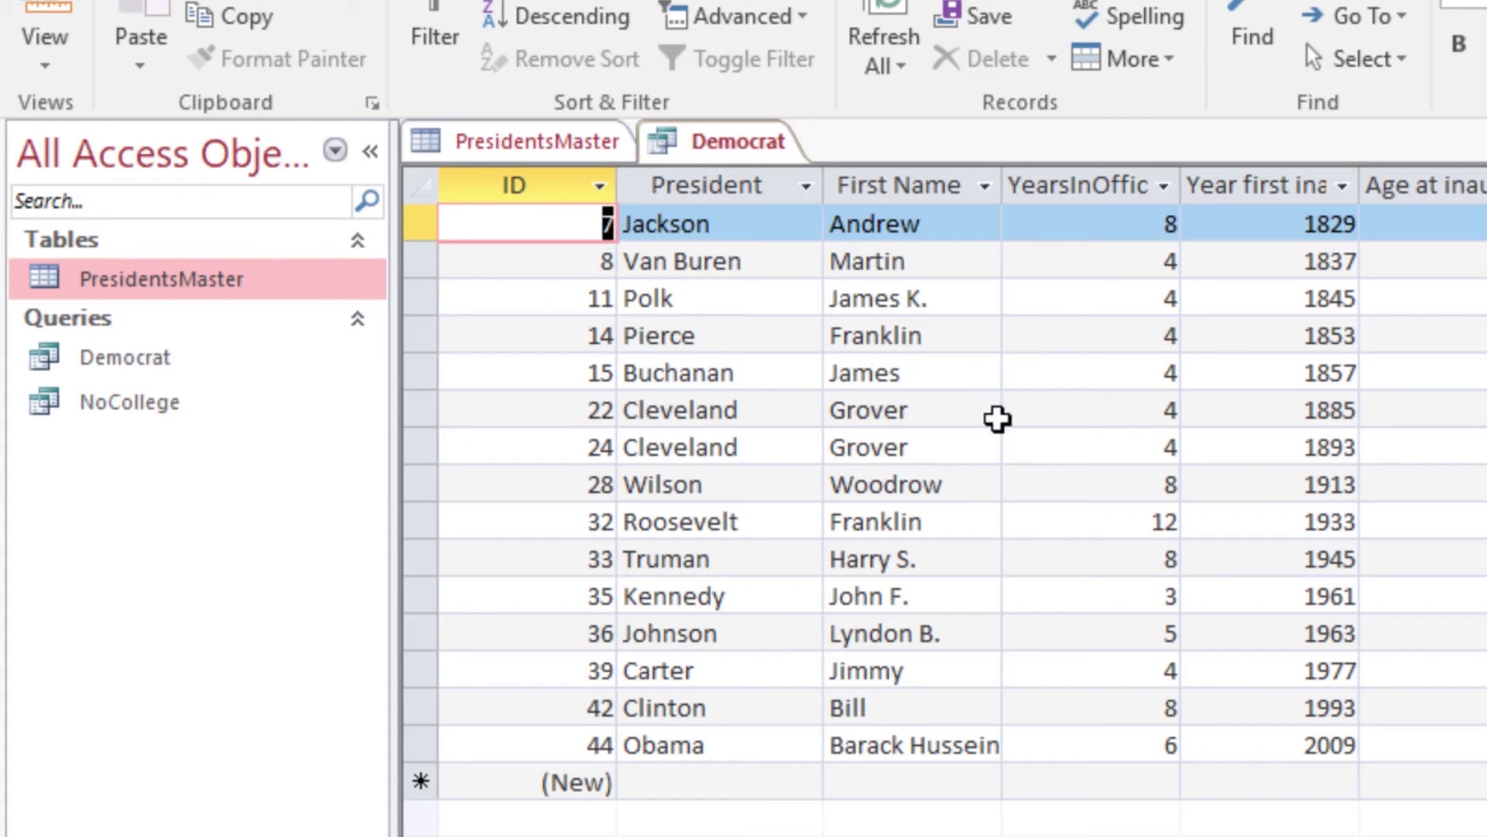
right_click(739, 139)
left_click(788, 194)
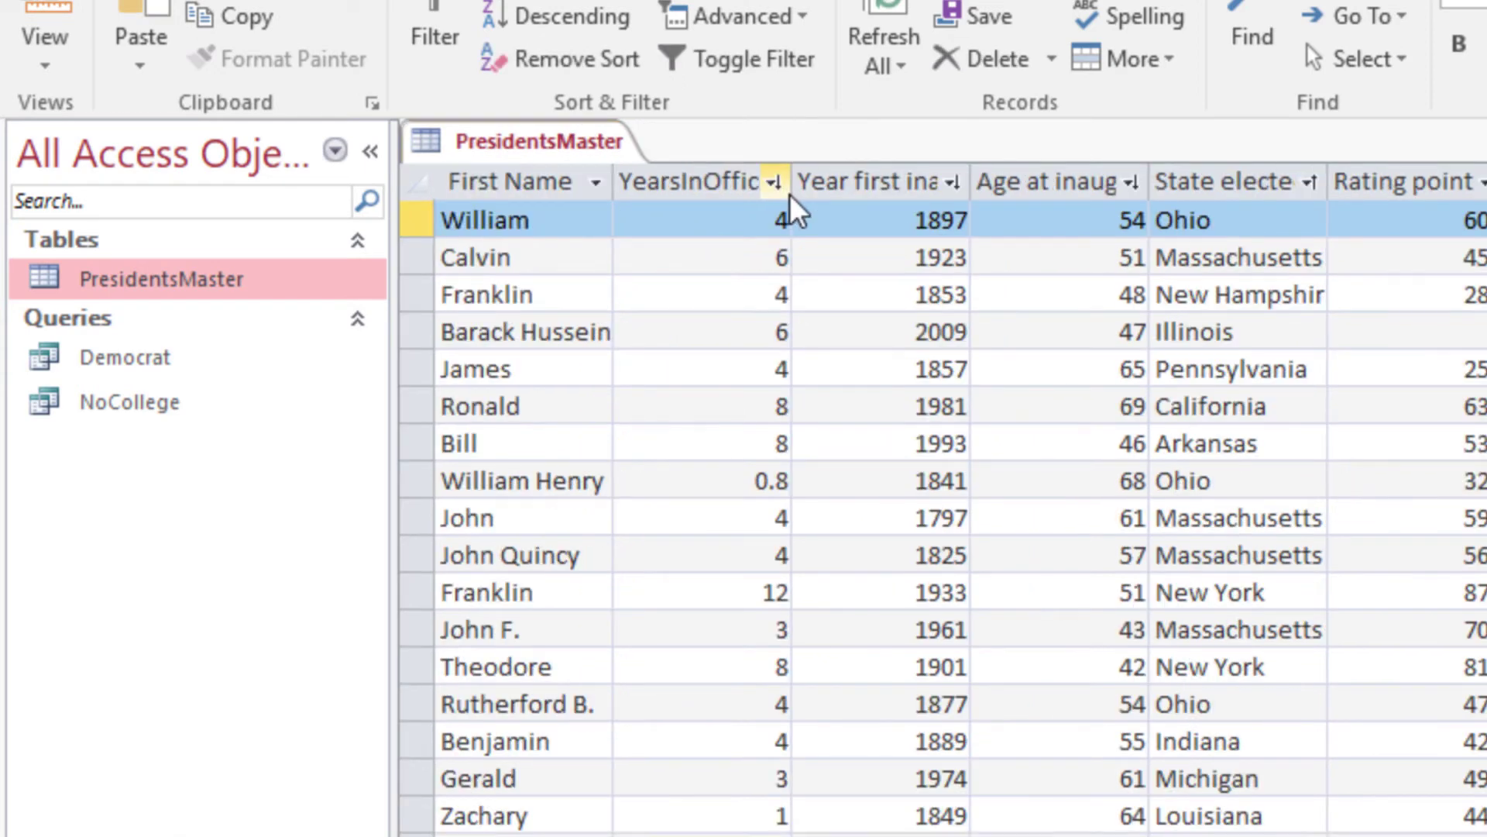
Create a new query design based on the PresidentsMaster table and switch it to SQL view.
left_click(288, 0)
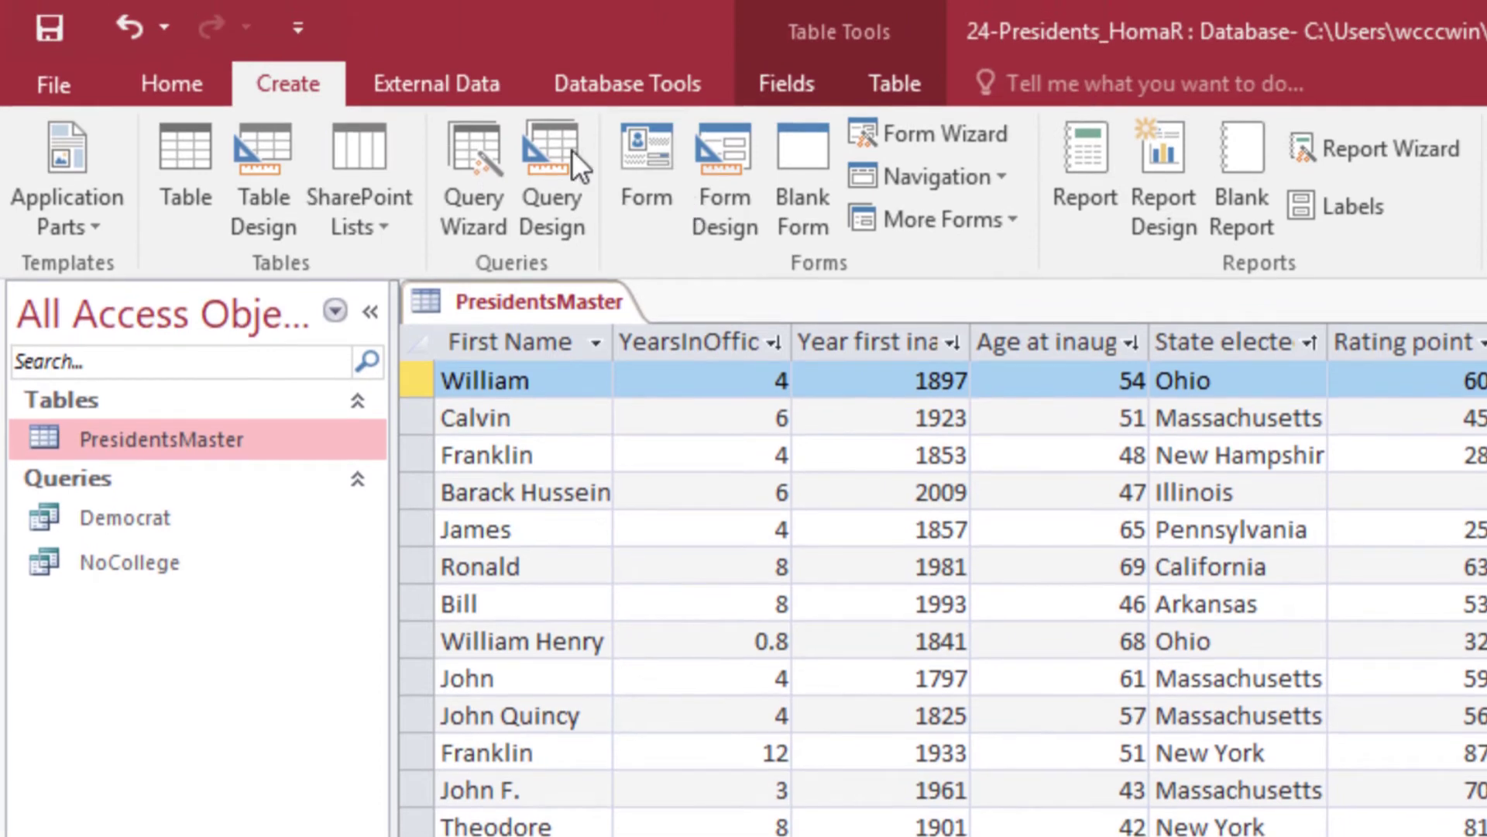
left_click(557, 103)
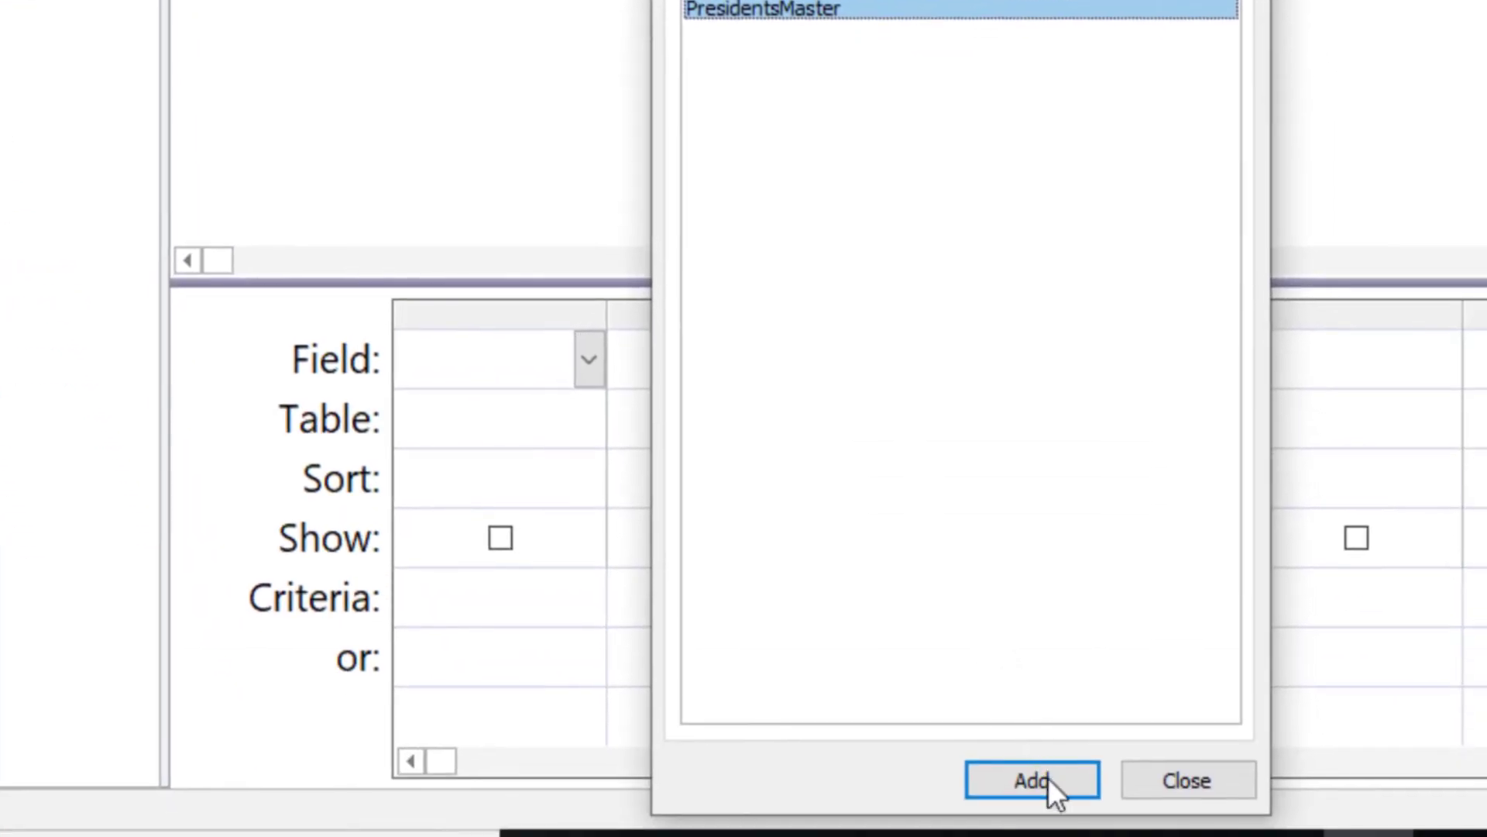
left_click(1256, 836)
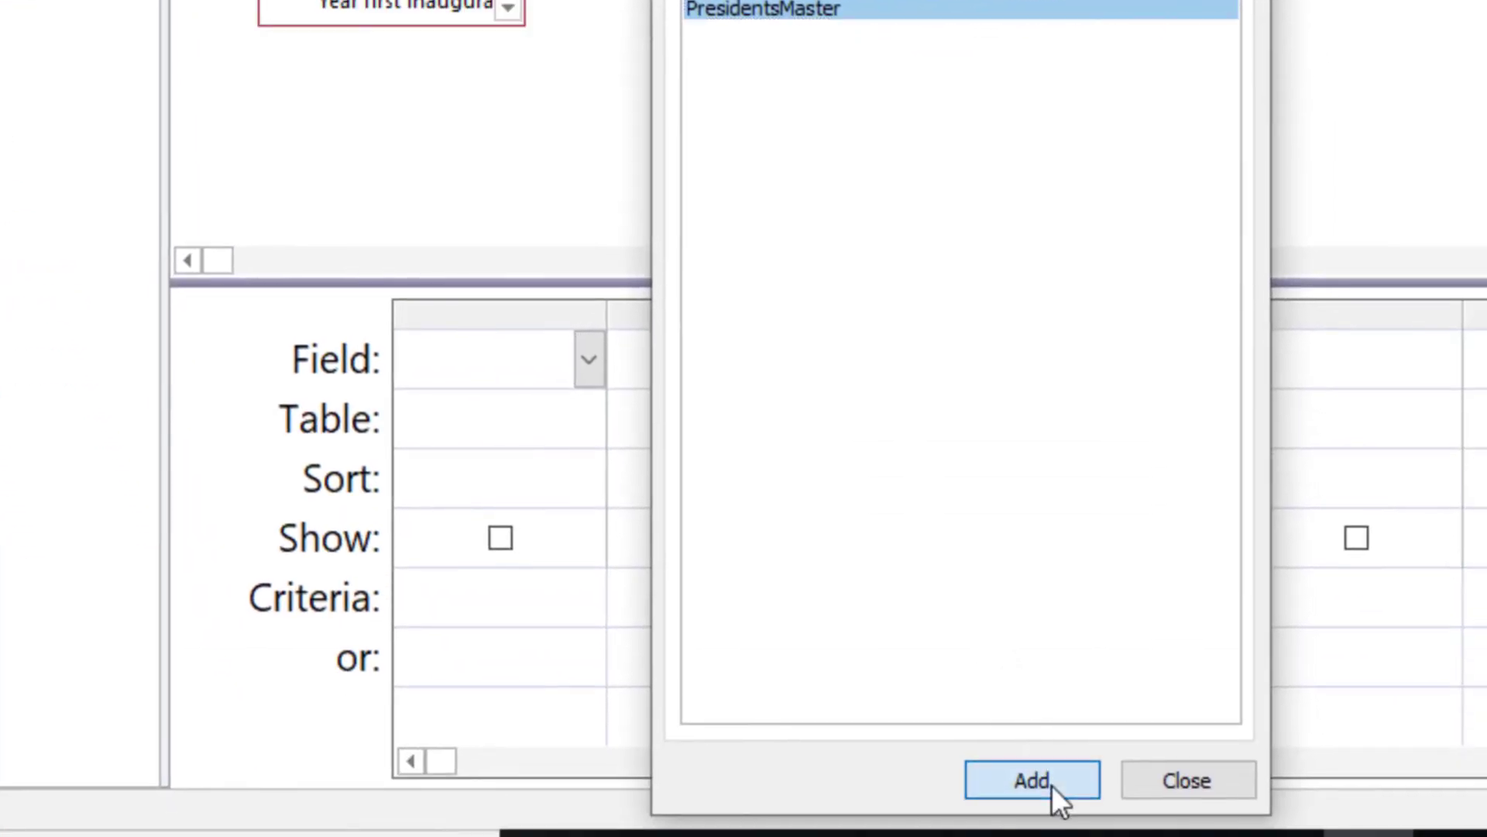
left_click(1210, 782)
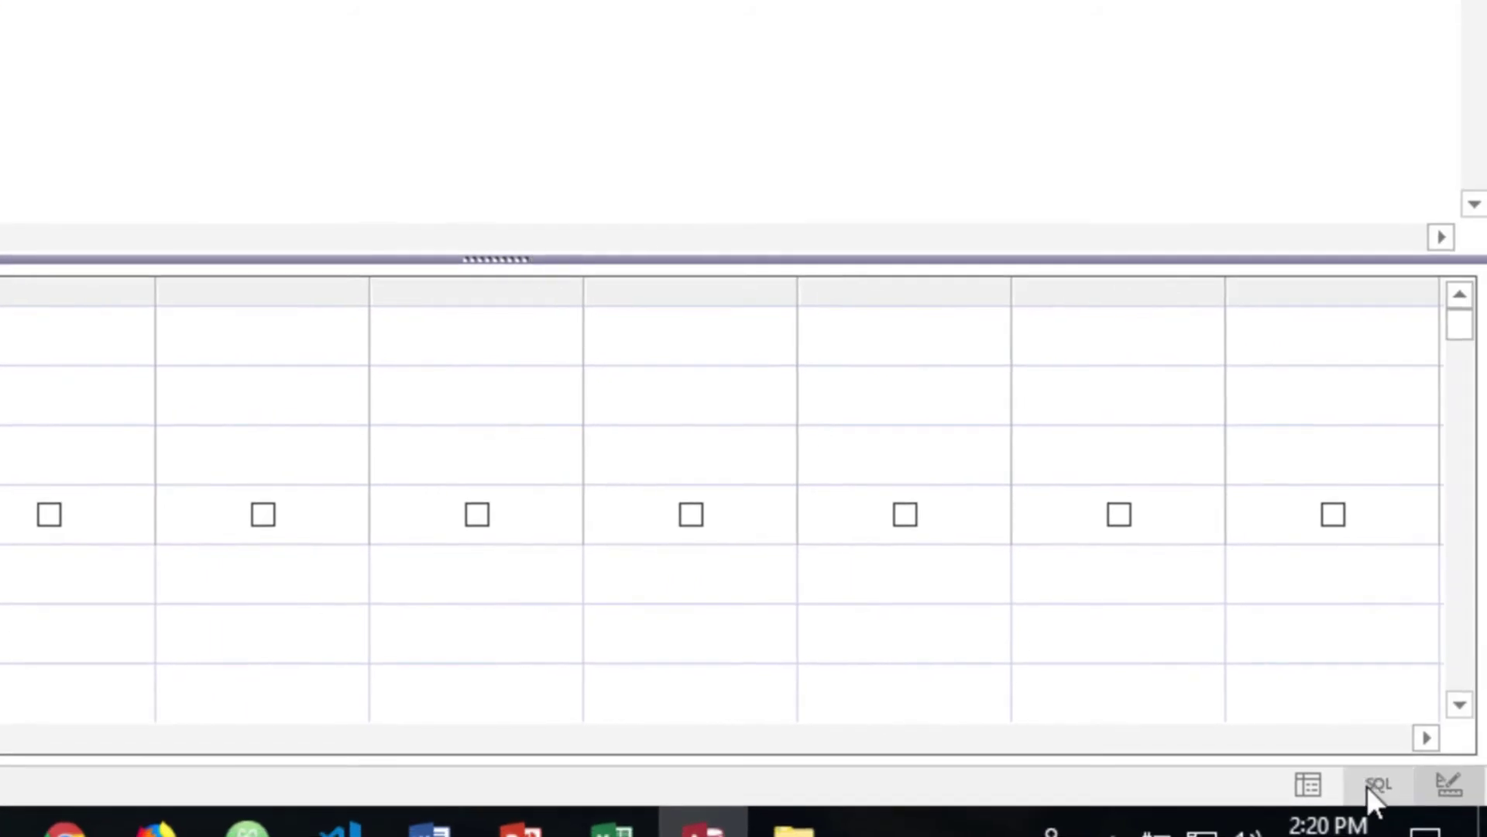
left_click(1368, 786)
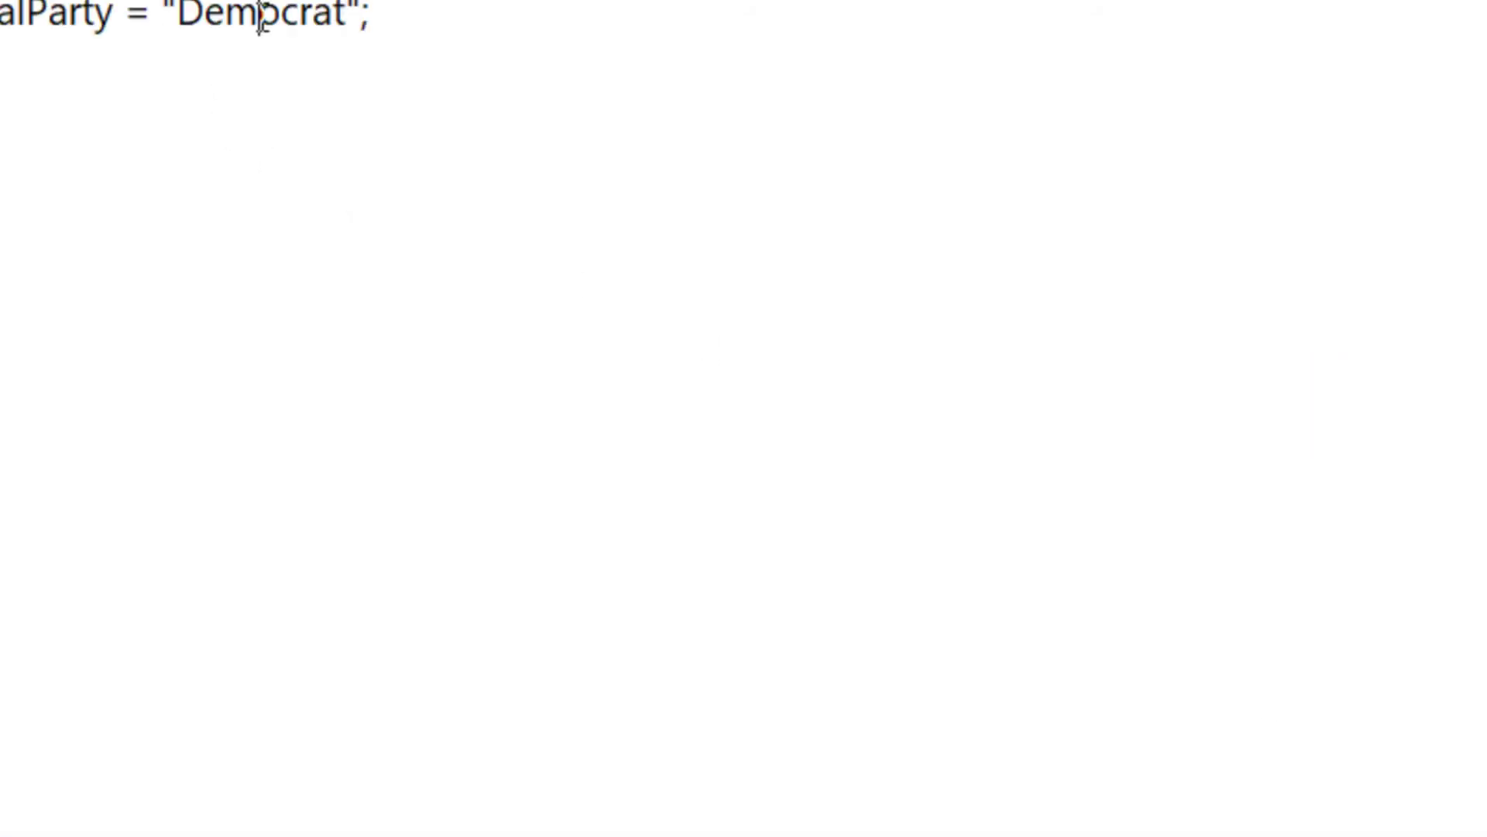
Change the party in the PoliticalParty condition to "Republican" and run the query.
double_click(259, 16)
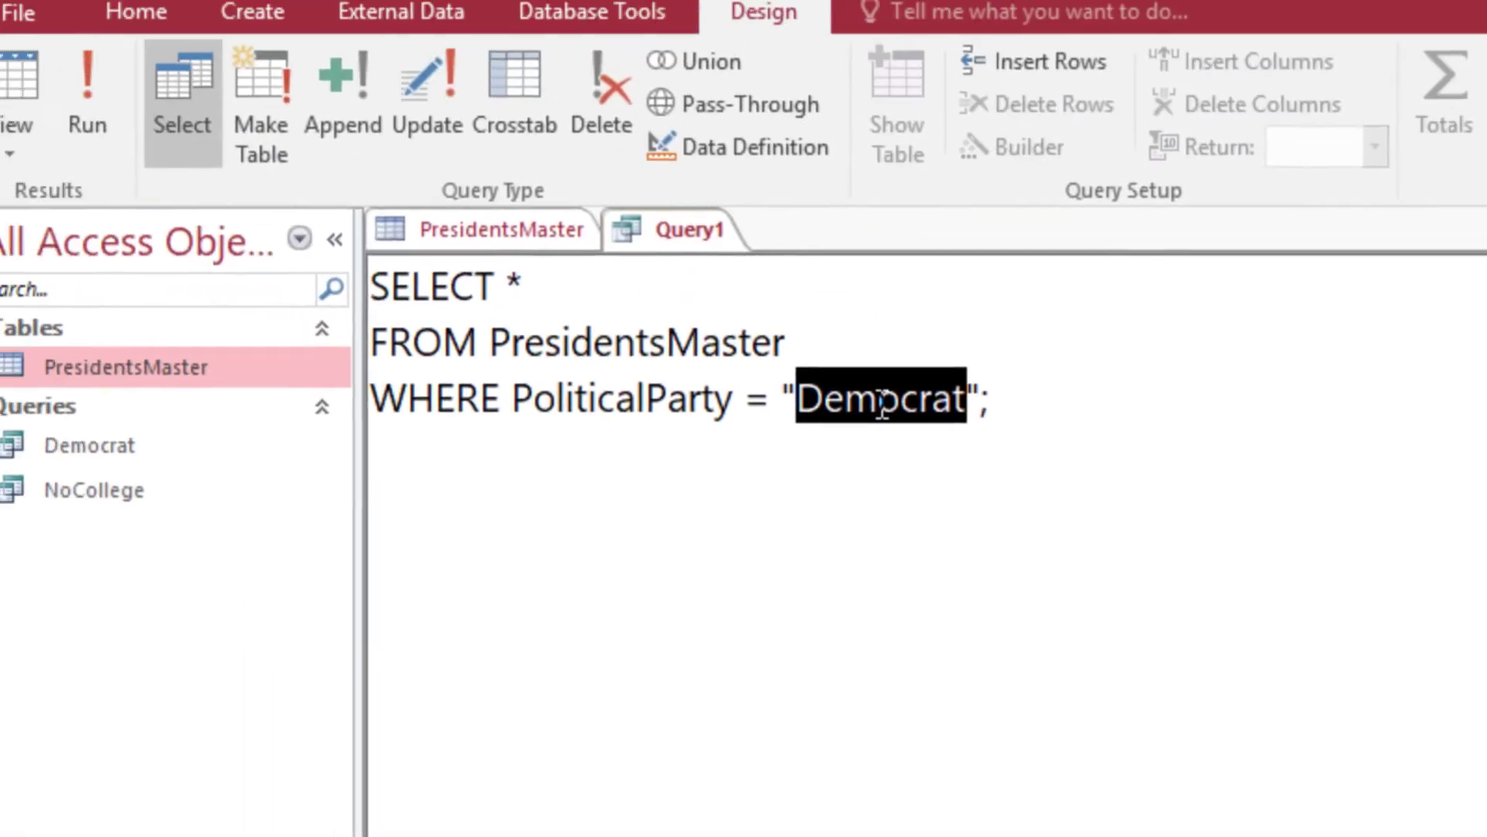
type("Re")
type("publica")
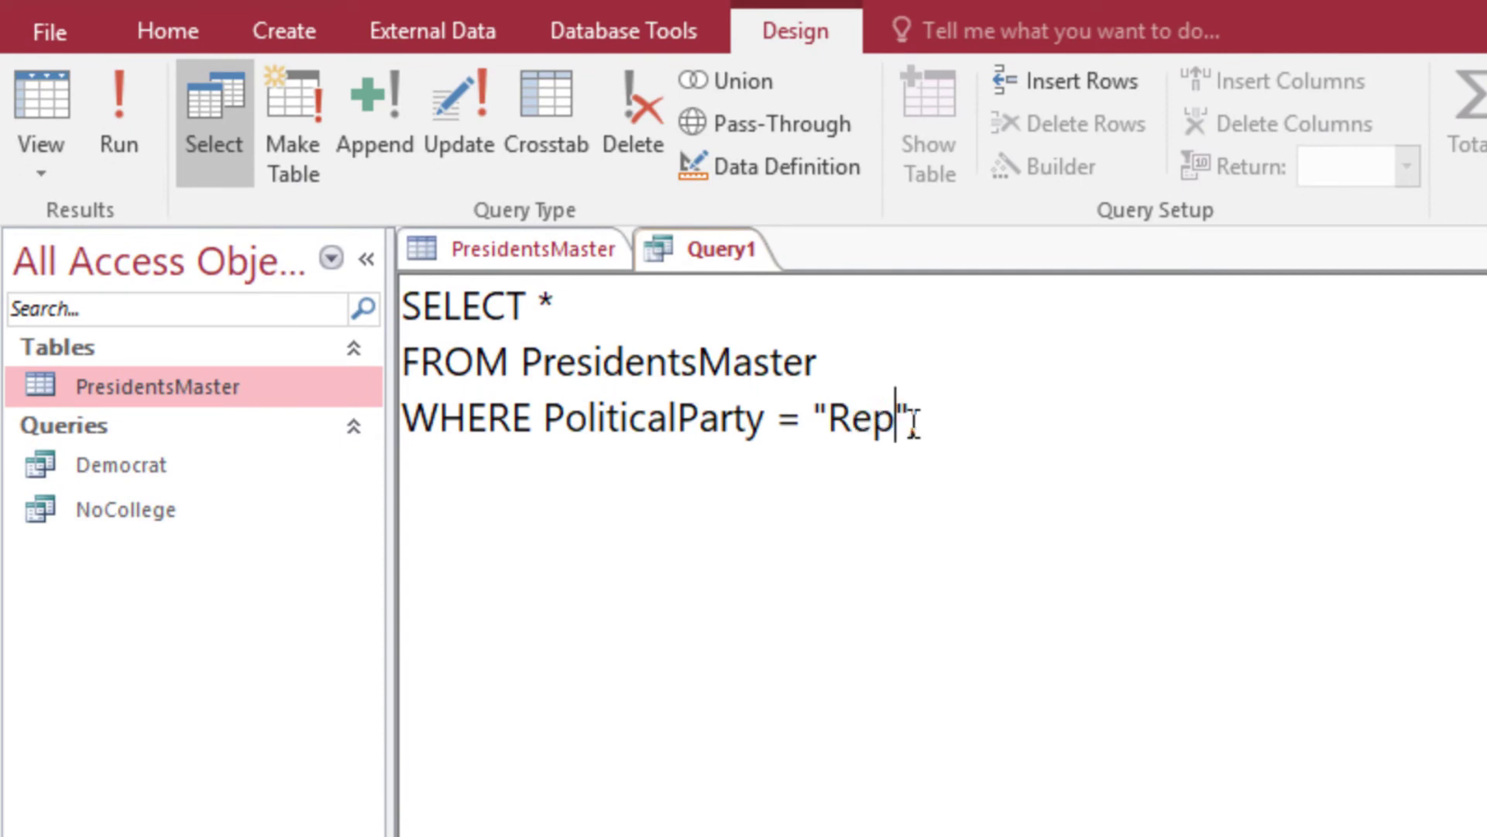
type("n")
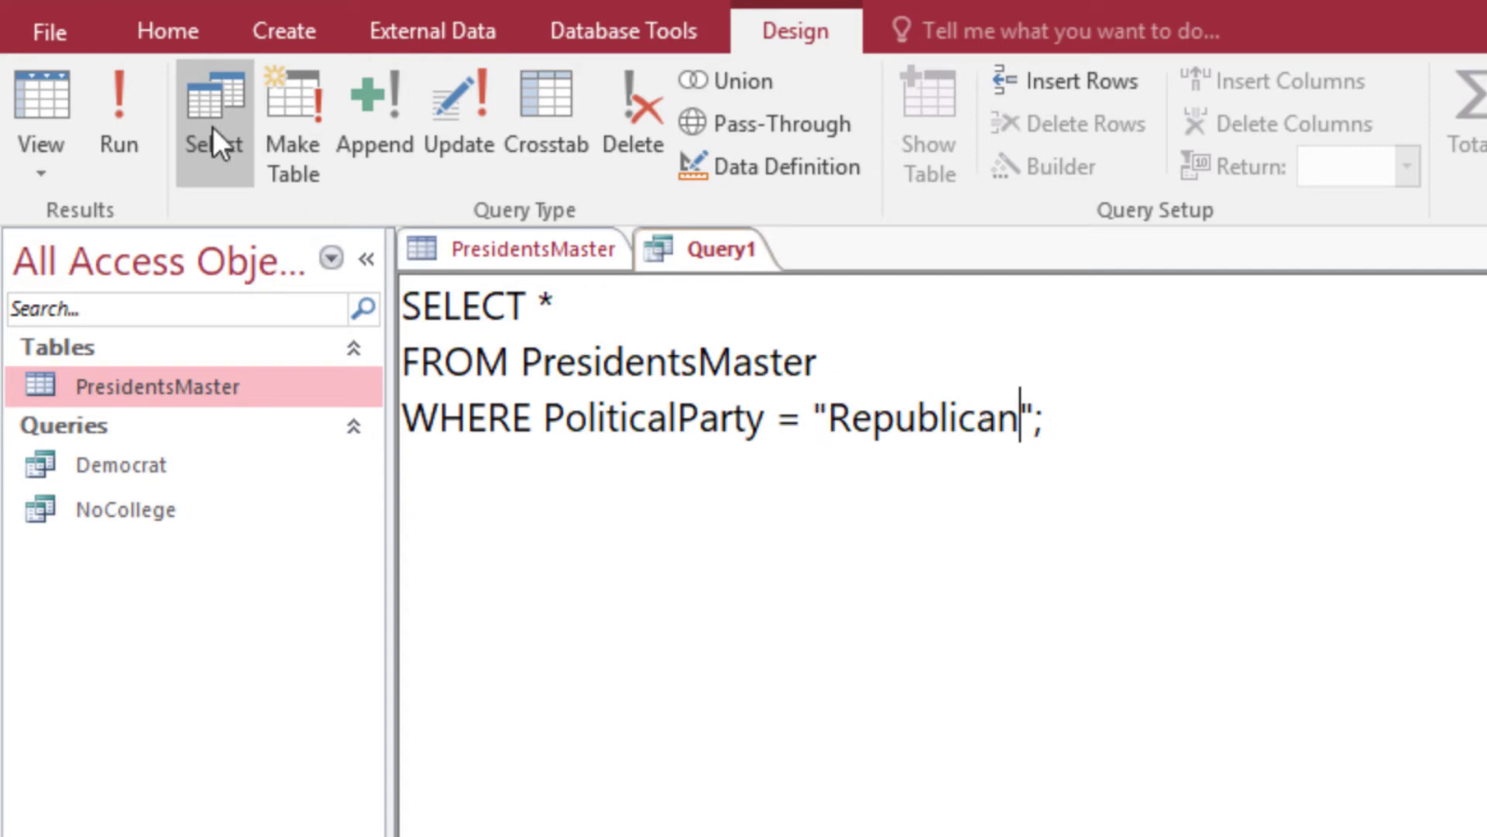
left_click(120, 93)
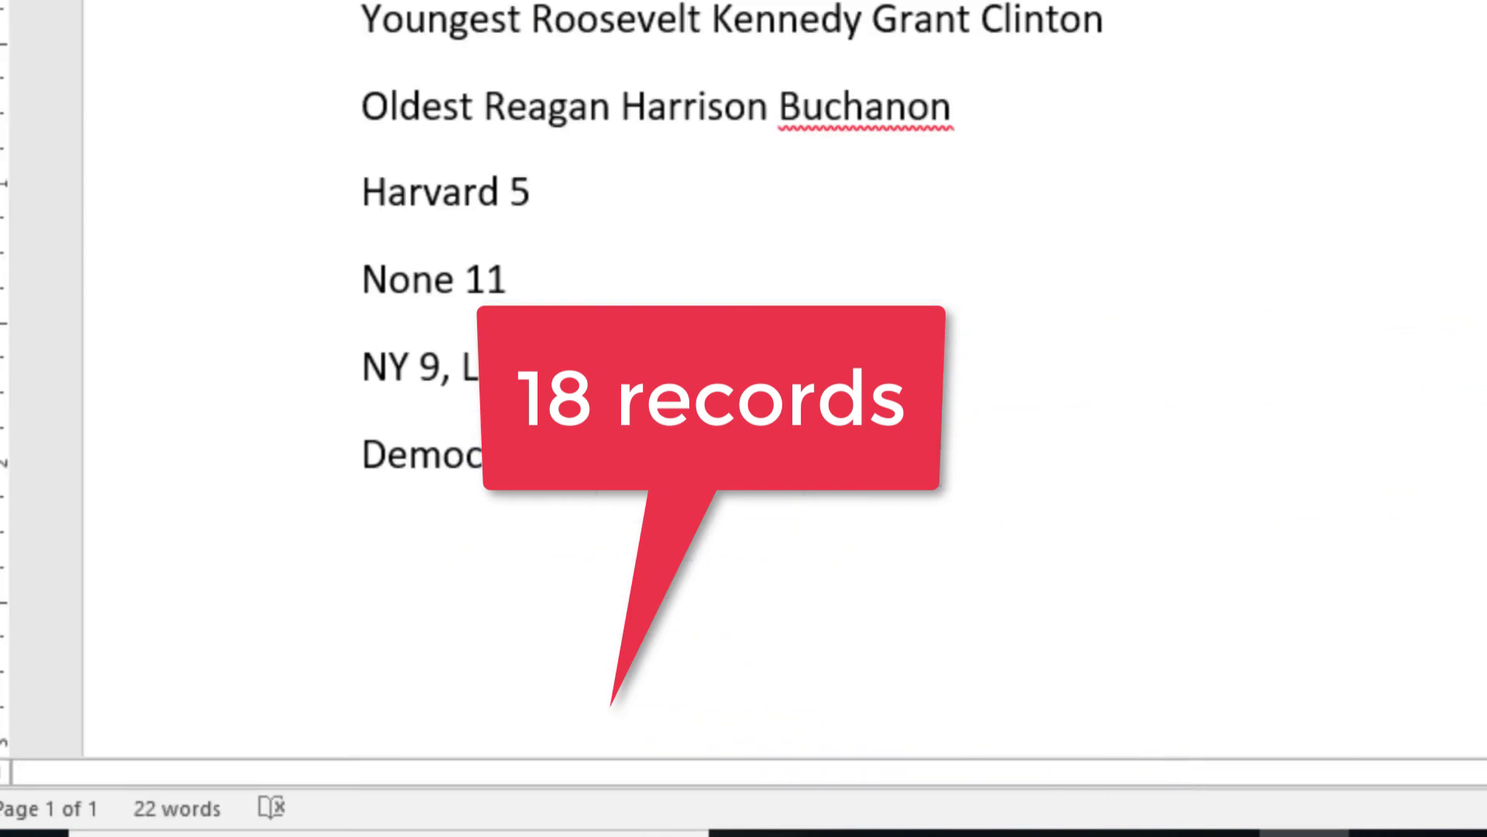
In the Word answers, enter 18 as the Repub count and add the label Neither after it.
type("18,")
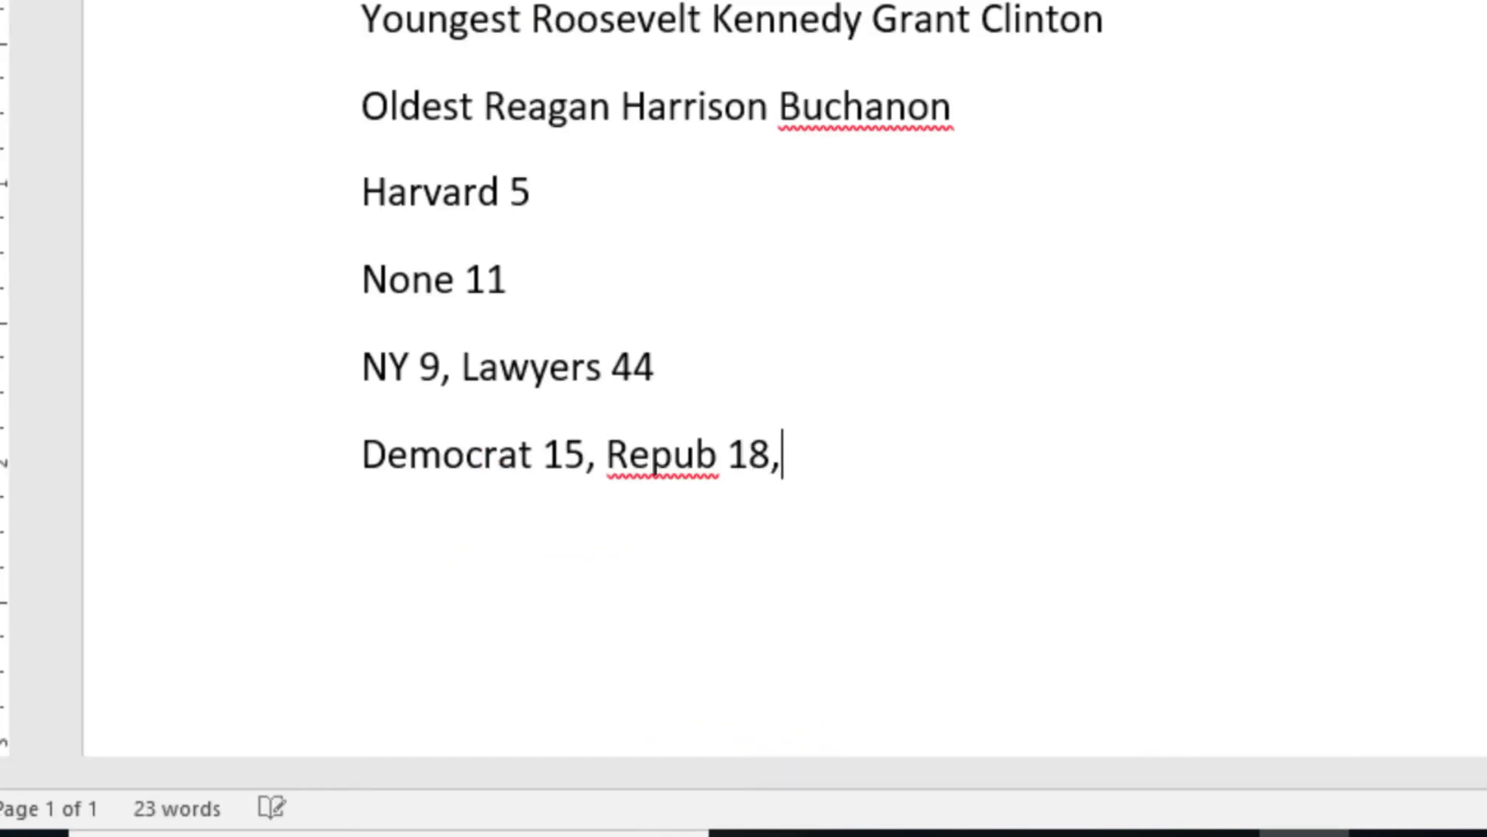
type(" Neither")
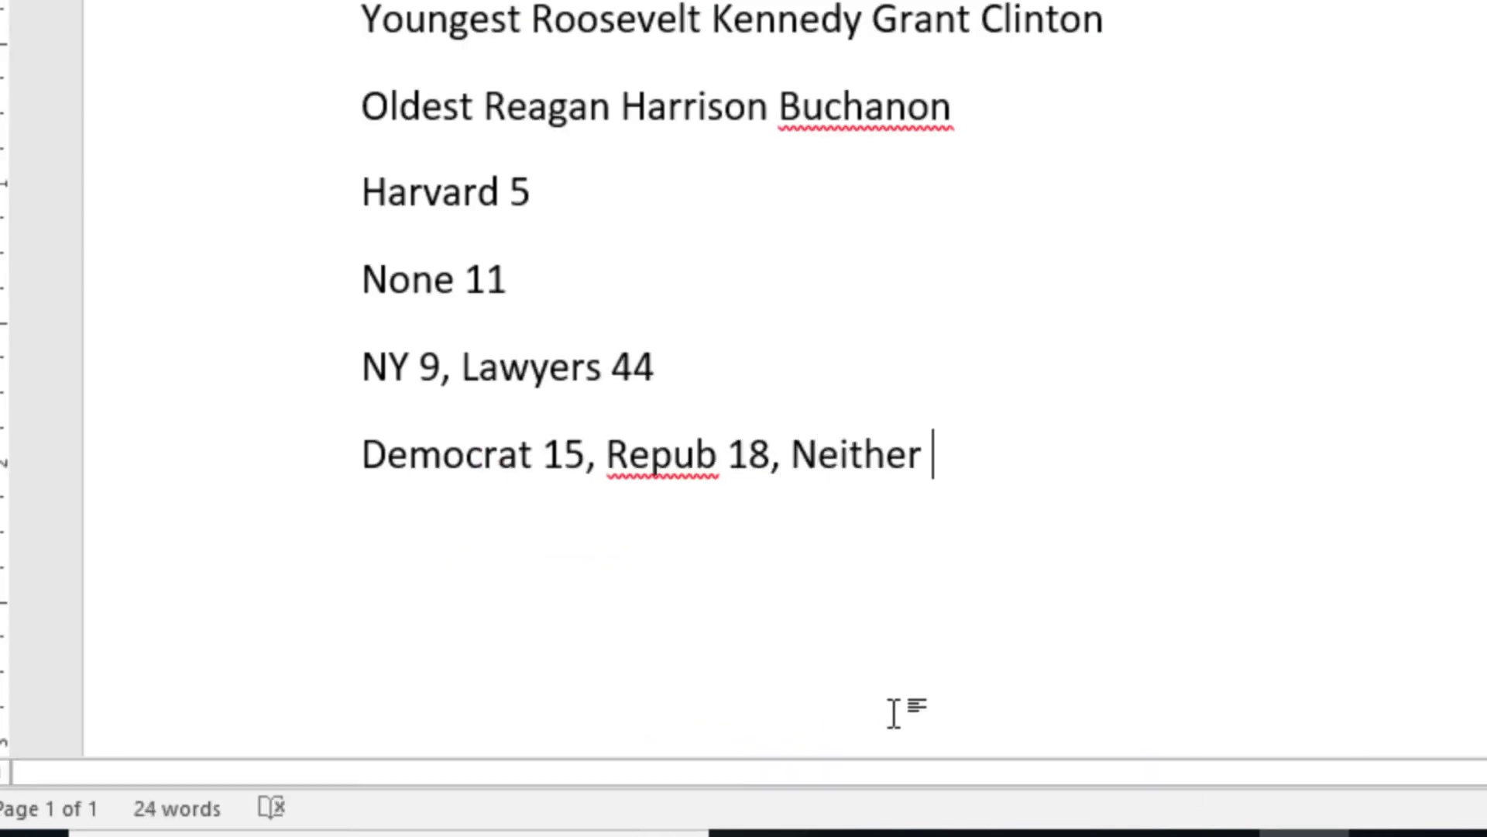
Switch back to Access, save the party query under the name Republican and close it.
key("alt+Tab")
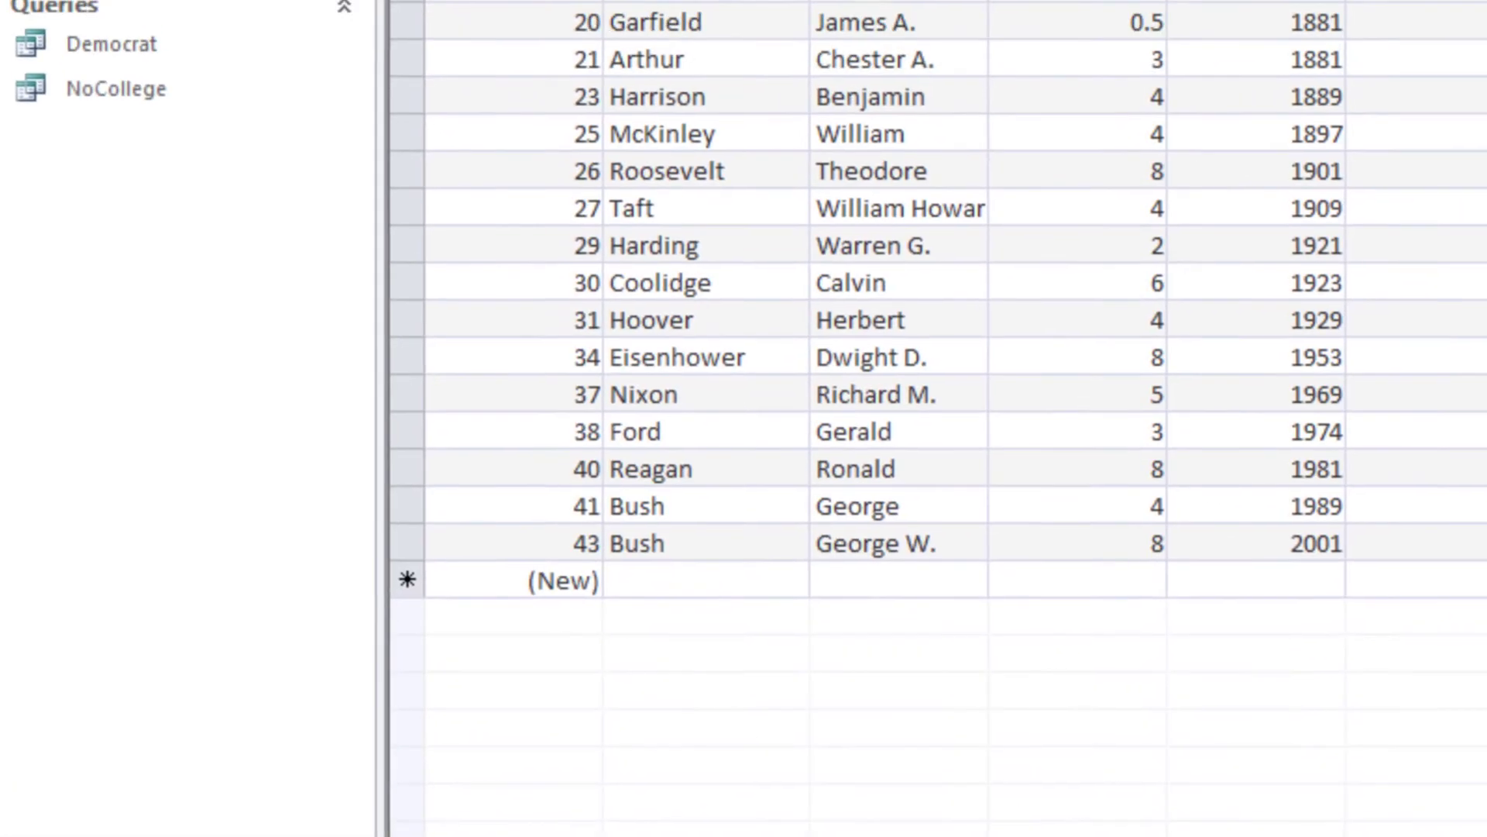
right_click(716, 50)
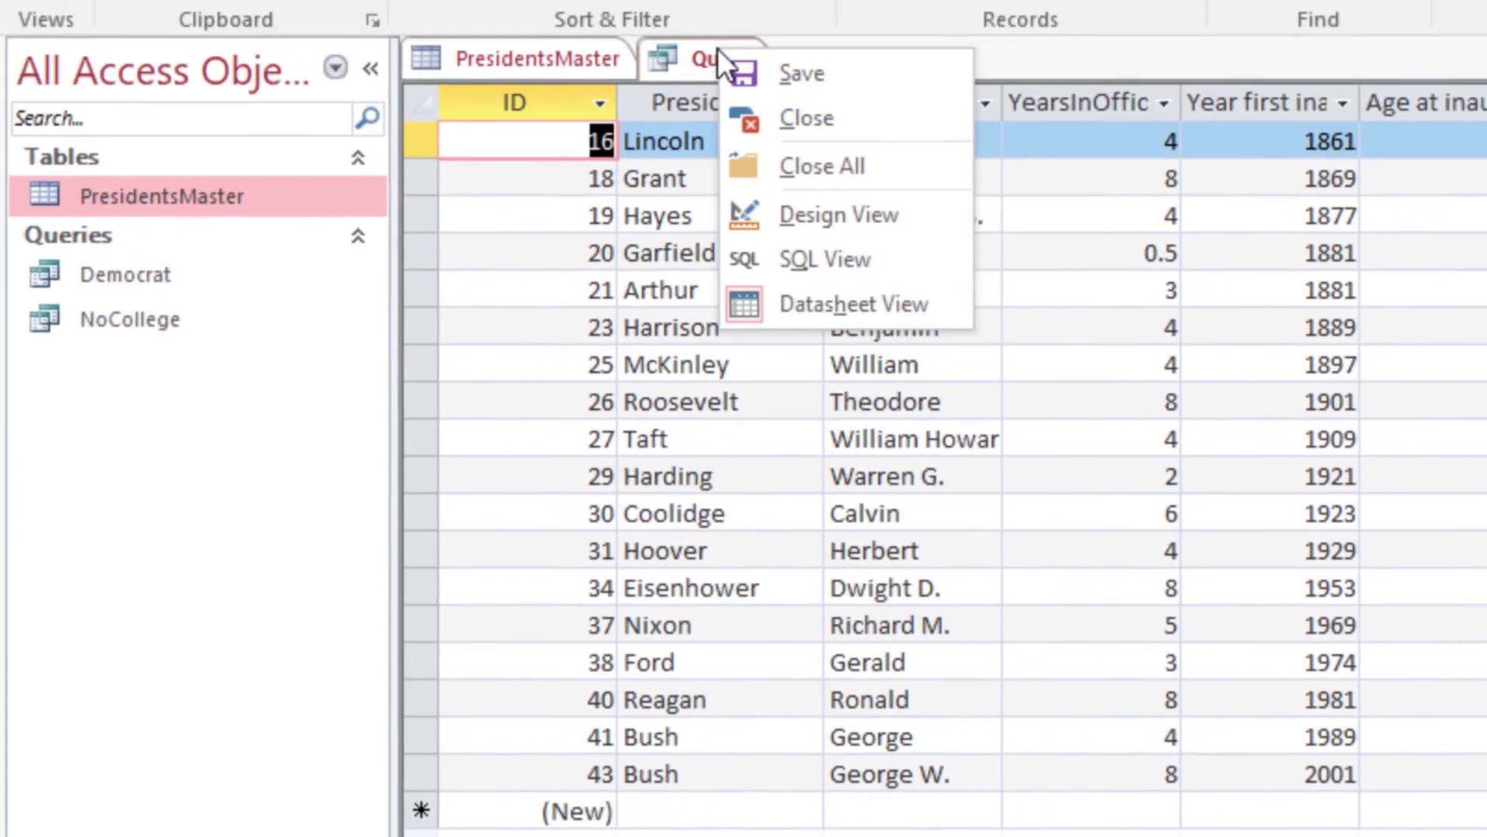
left_click(770, 79)
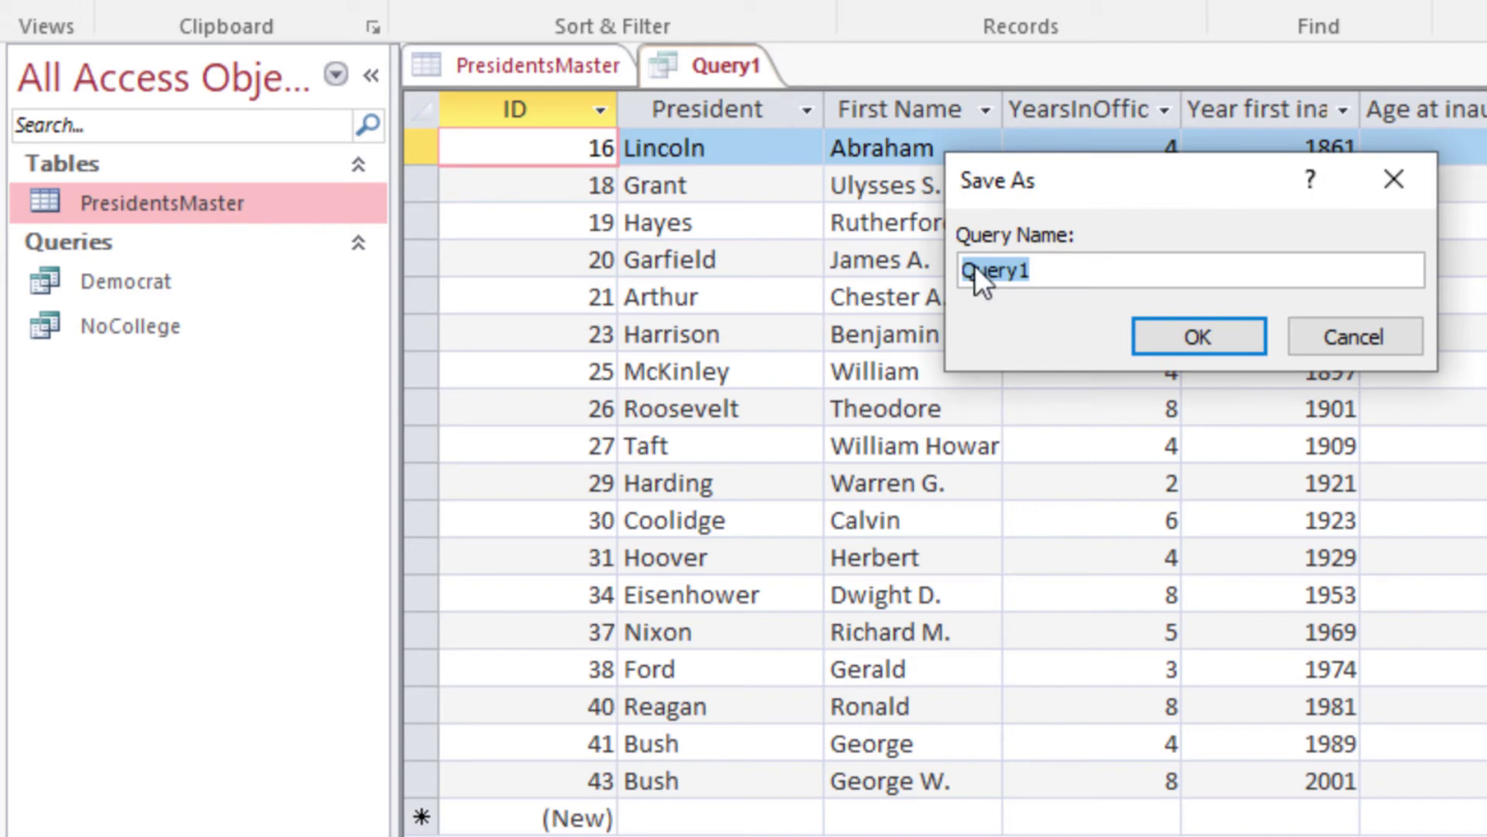
type("Re")
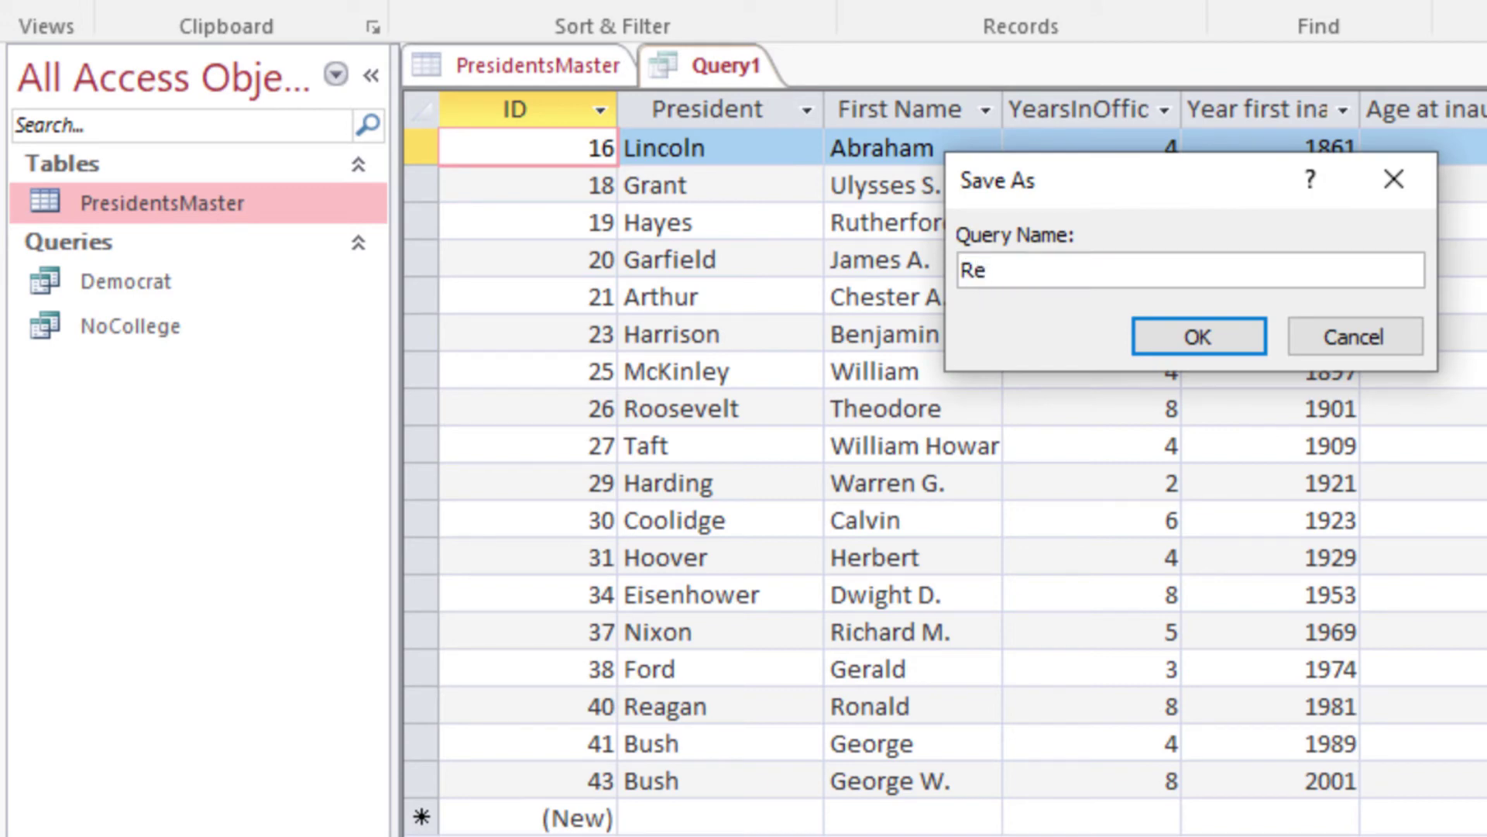
type("publican")
left_click(1226, 339)
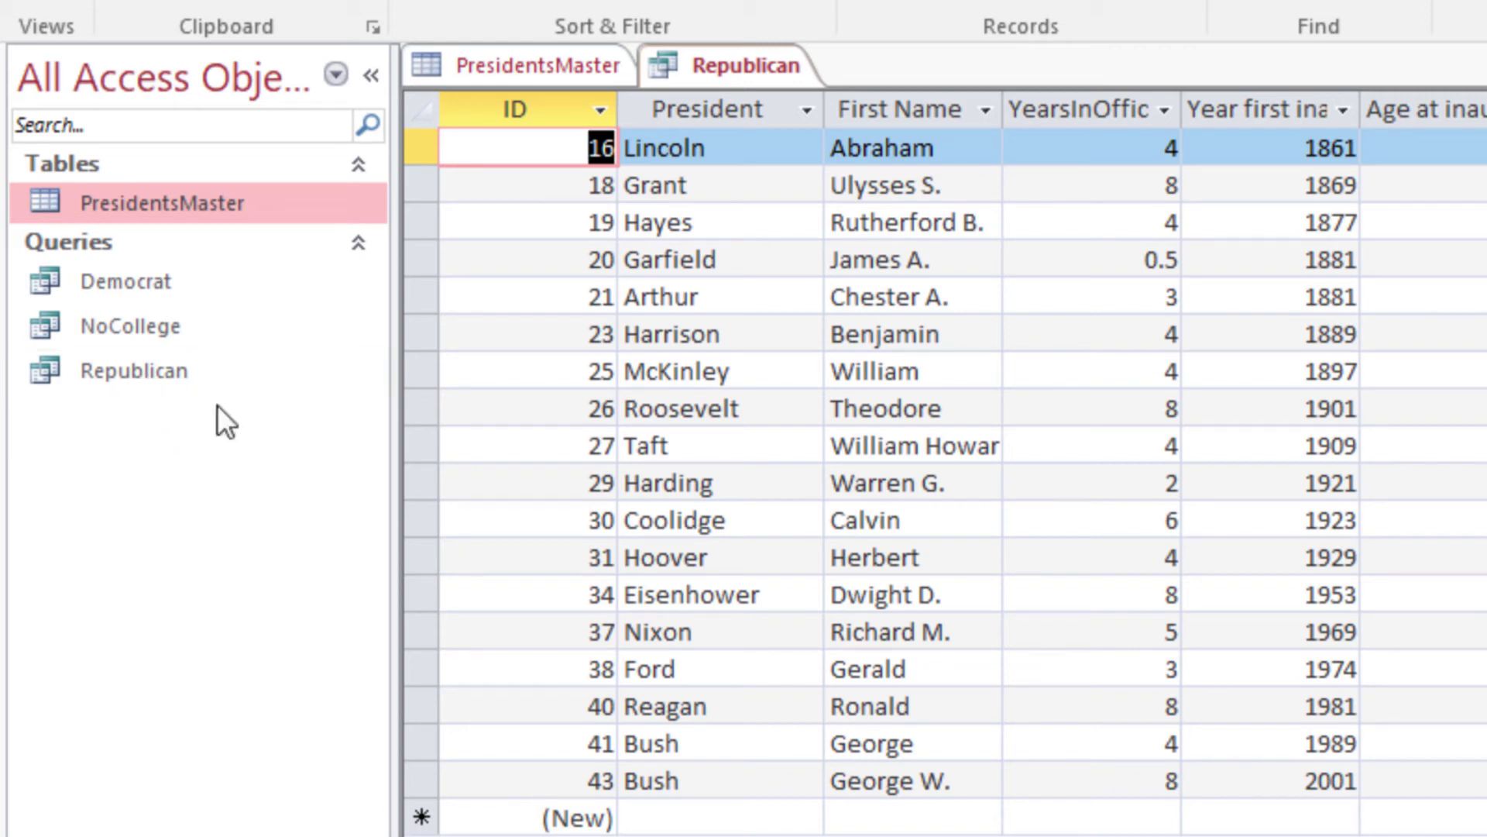
right_click(703, 62)
left_click(818, 125)
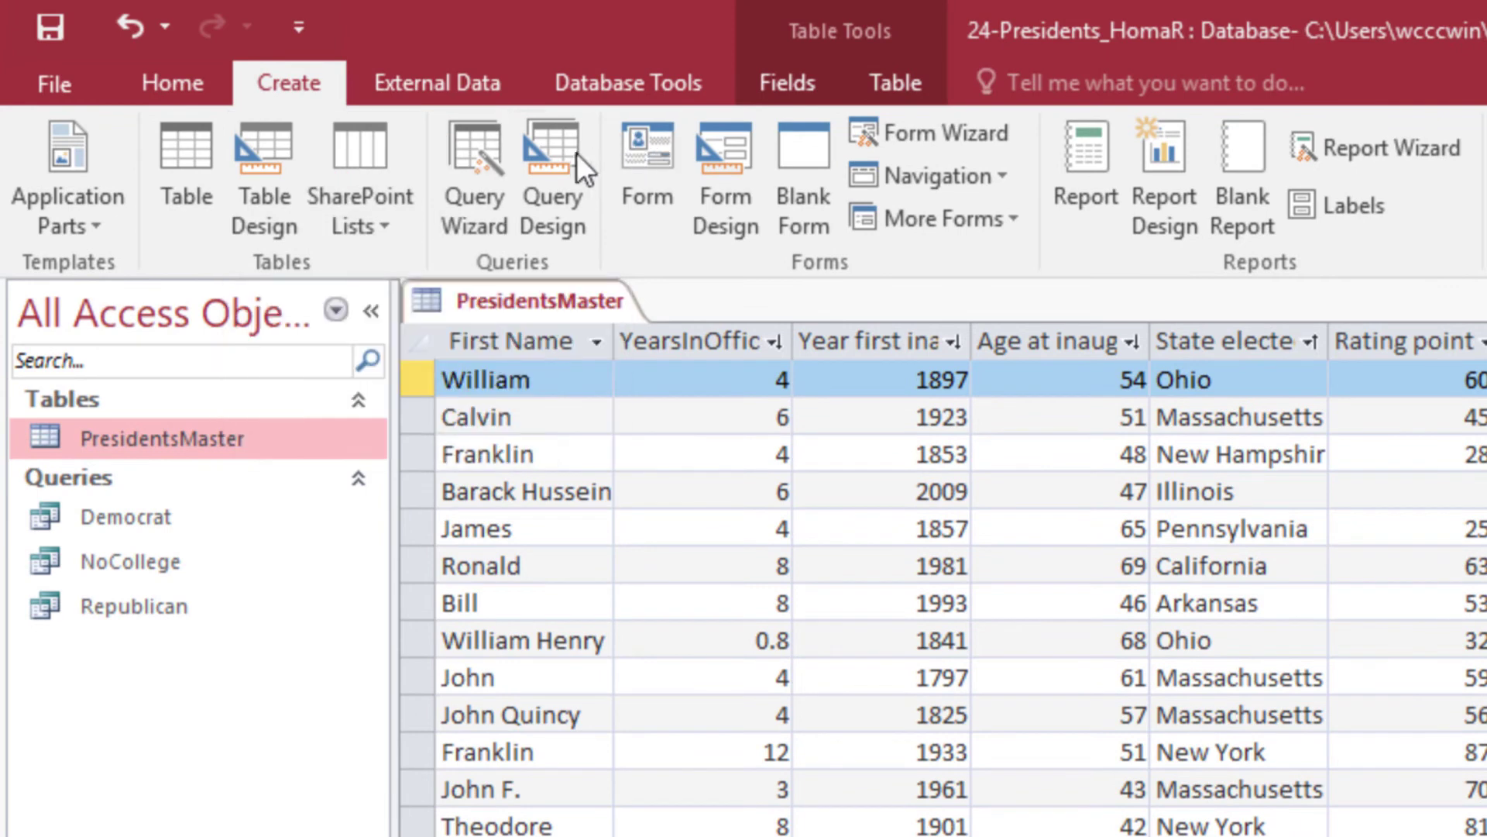
Start another query design with the PresidentsMaster table added and show its SQL view.
left_click(568, 120)
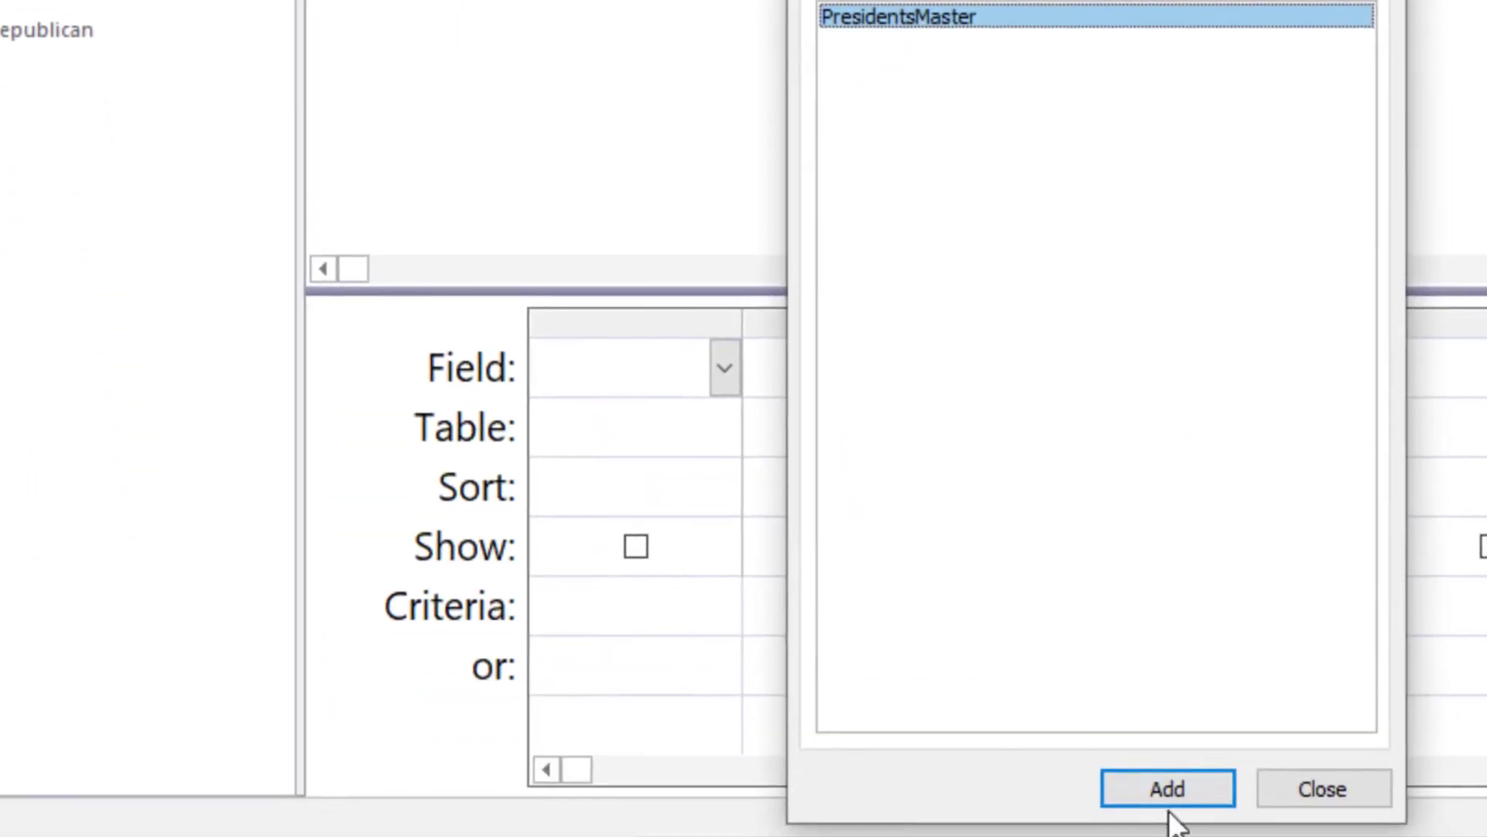
left_click(1185, 788)
left_click(1318, 787)
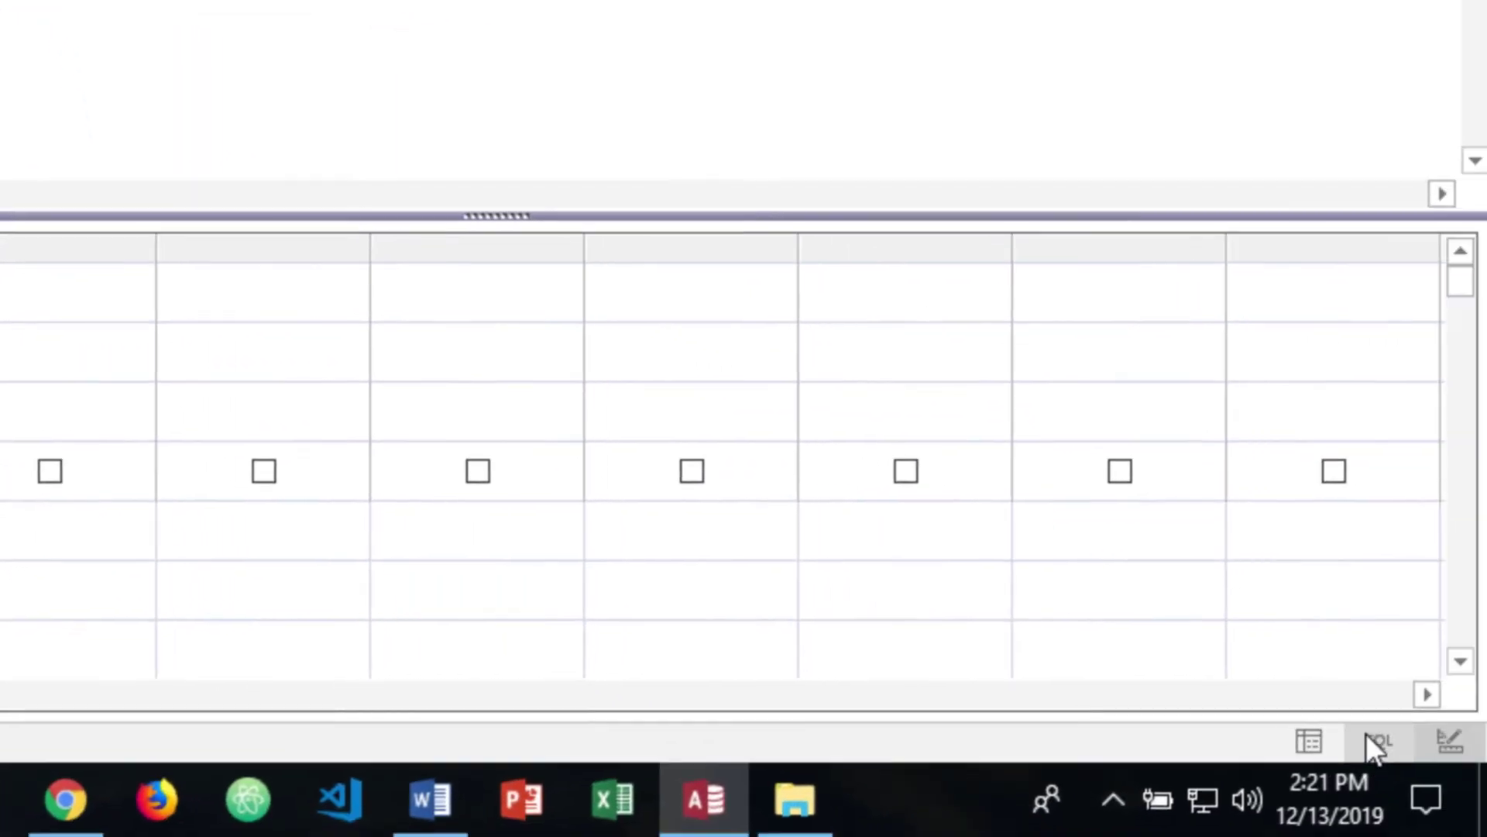
left_click(1368, 737)
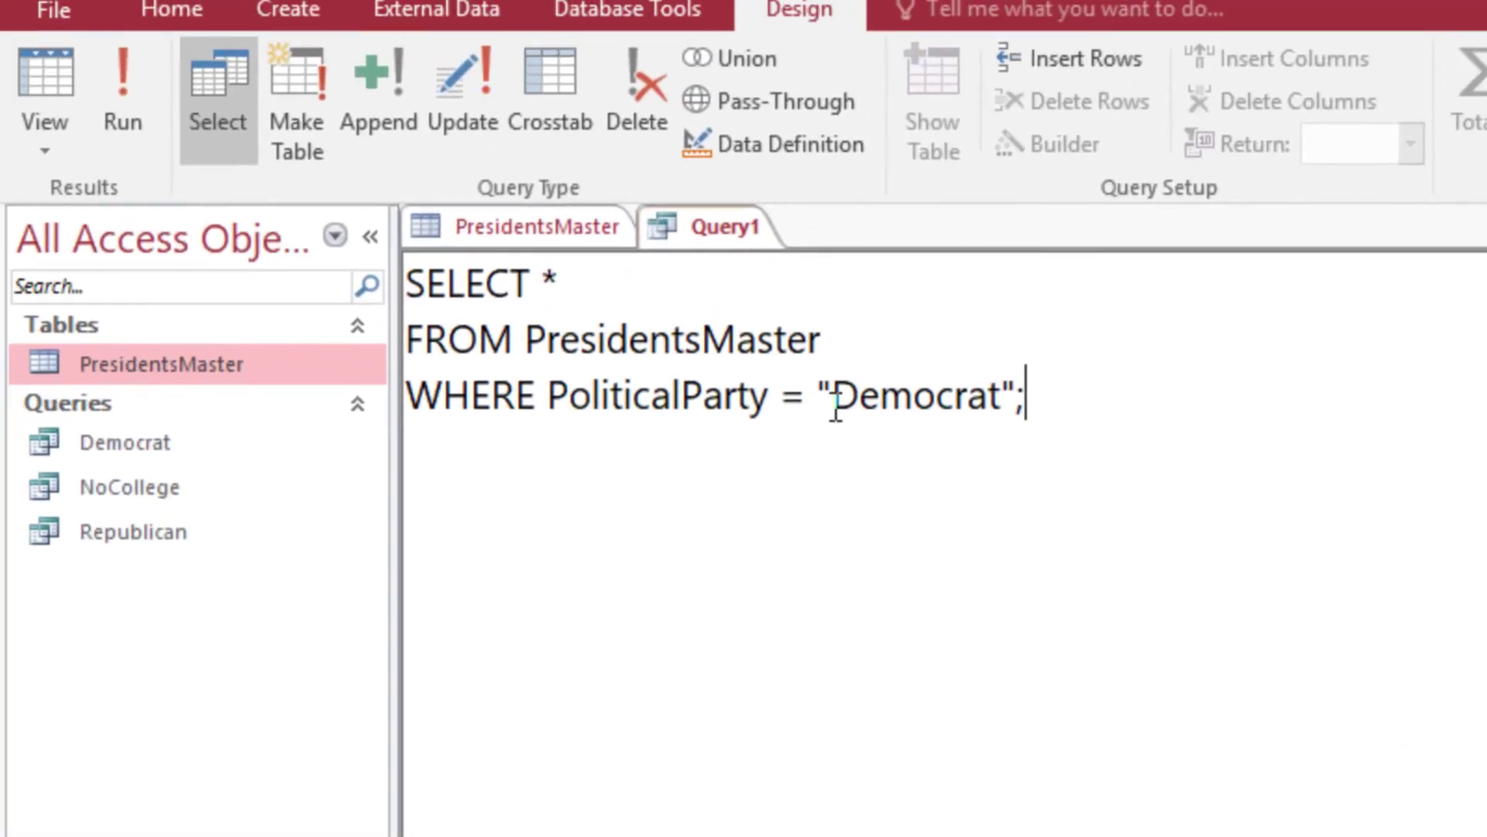
Change the PoliticalParty condition's operator to <> and append AND with a copy of that condition before the semicolon.
left_click_drag(780, 395, 806, 395)
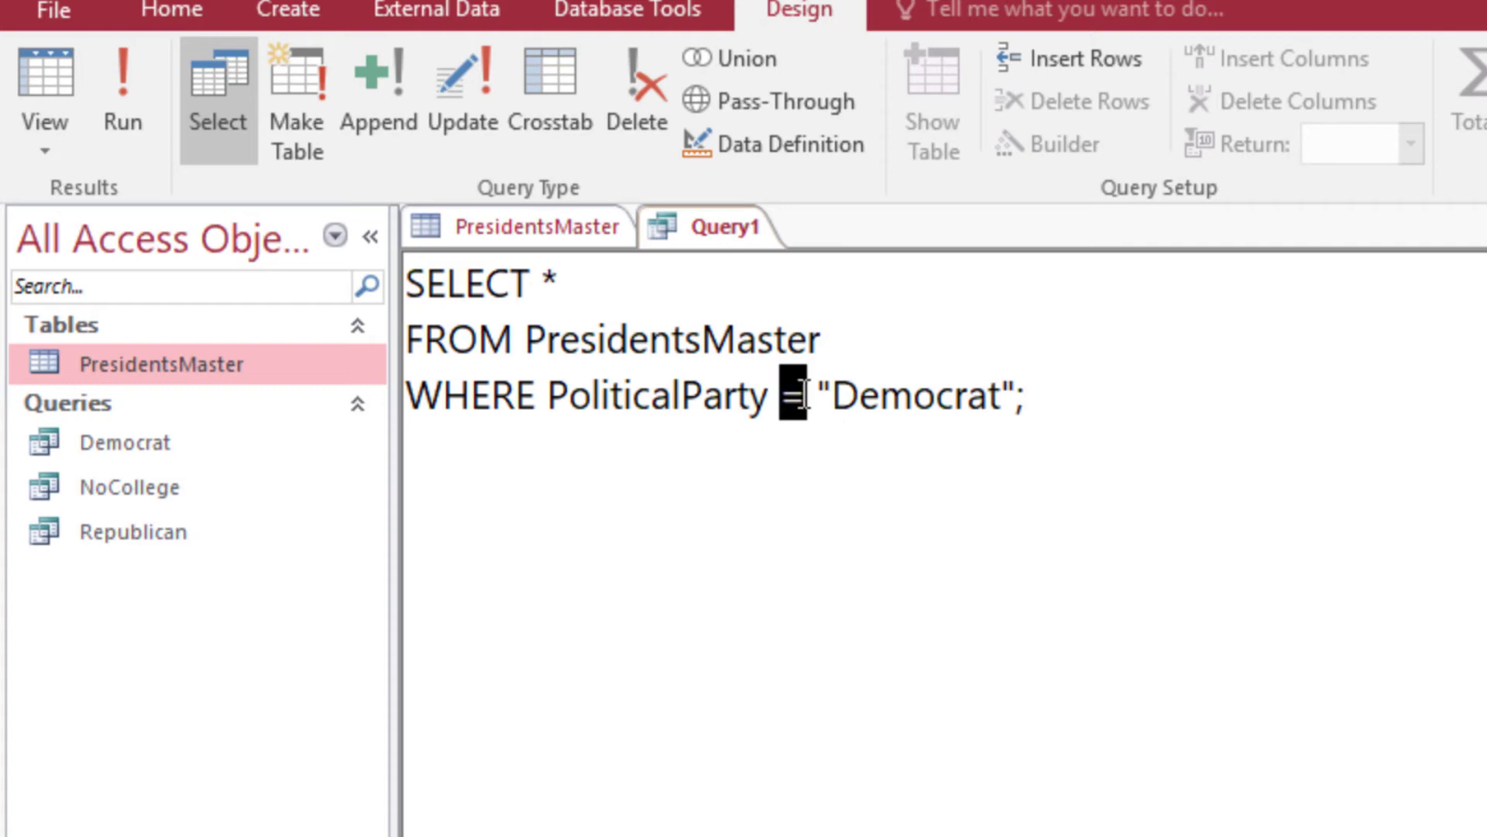
type("<>")
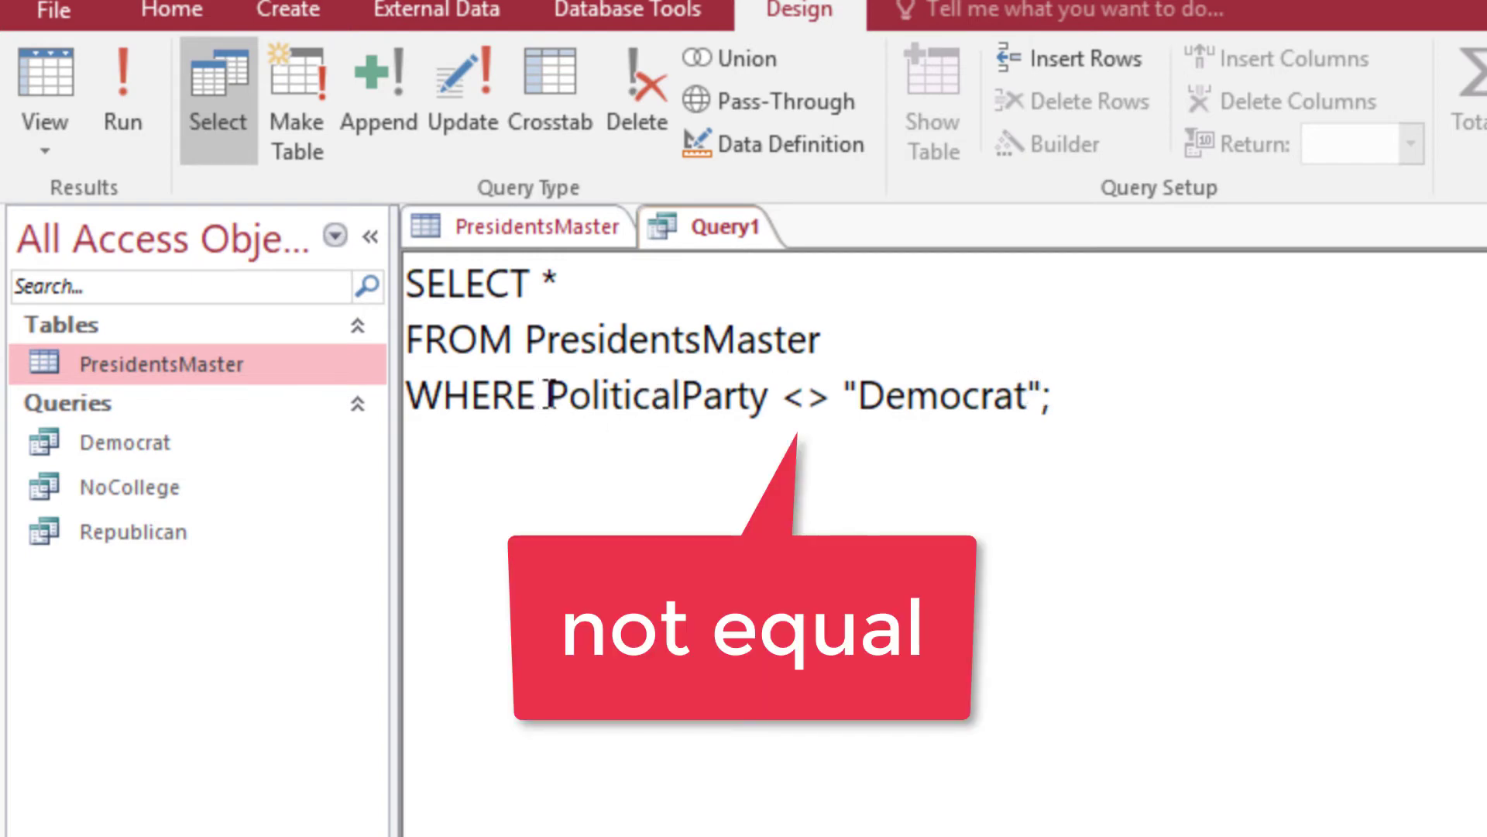
left_click_drag(548, 394, 1040, 380)
key("ctrl+c")
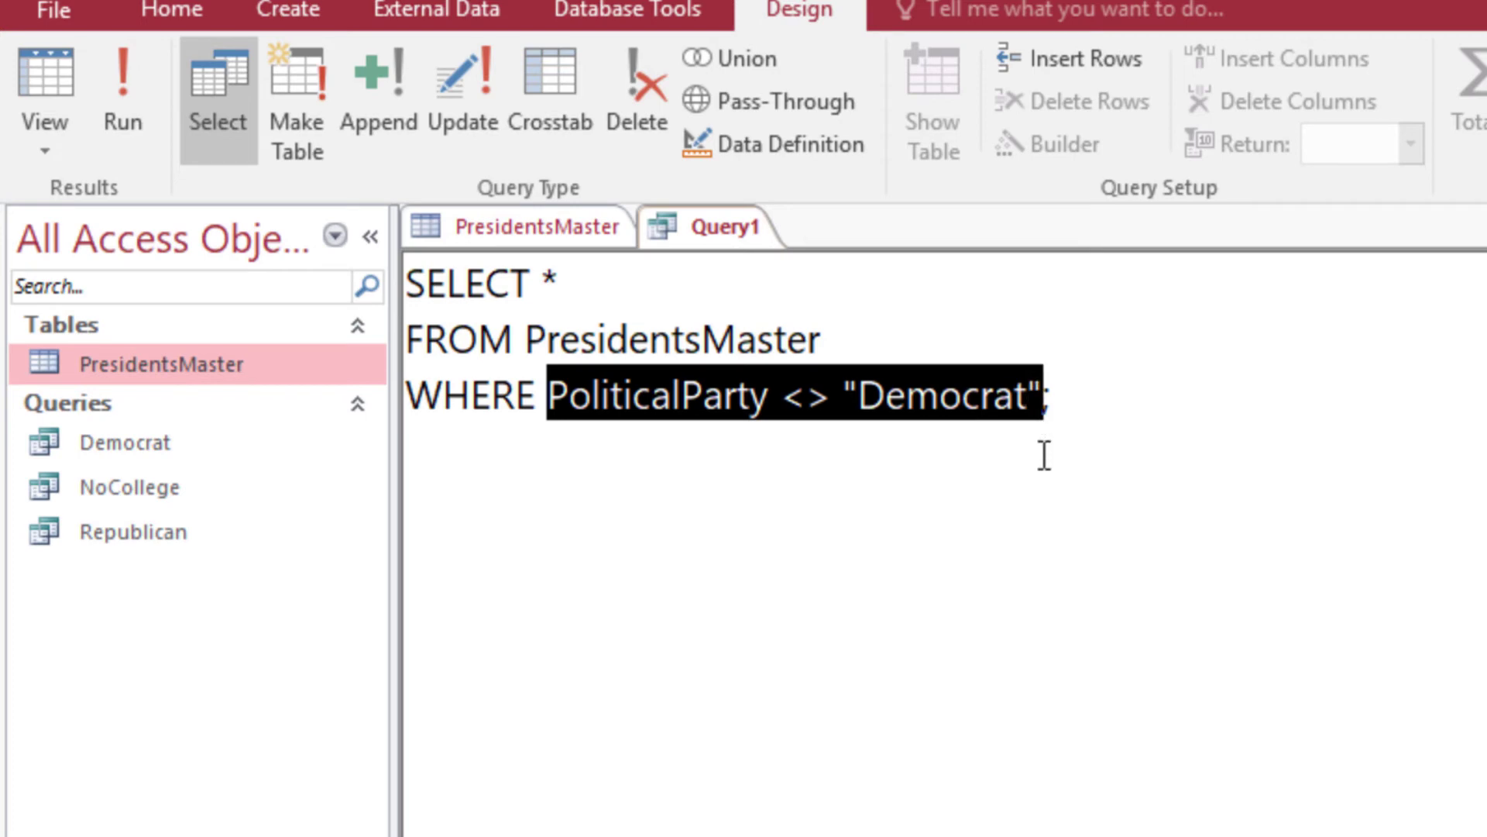
left_click(1041, 384)
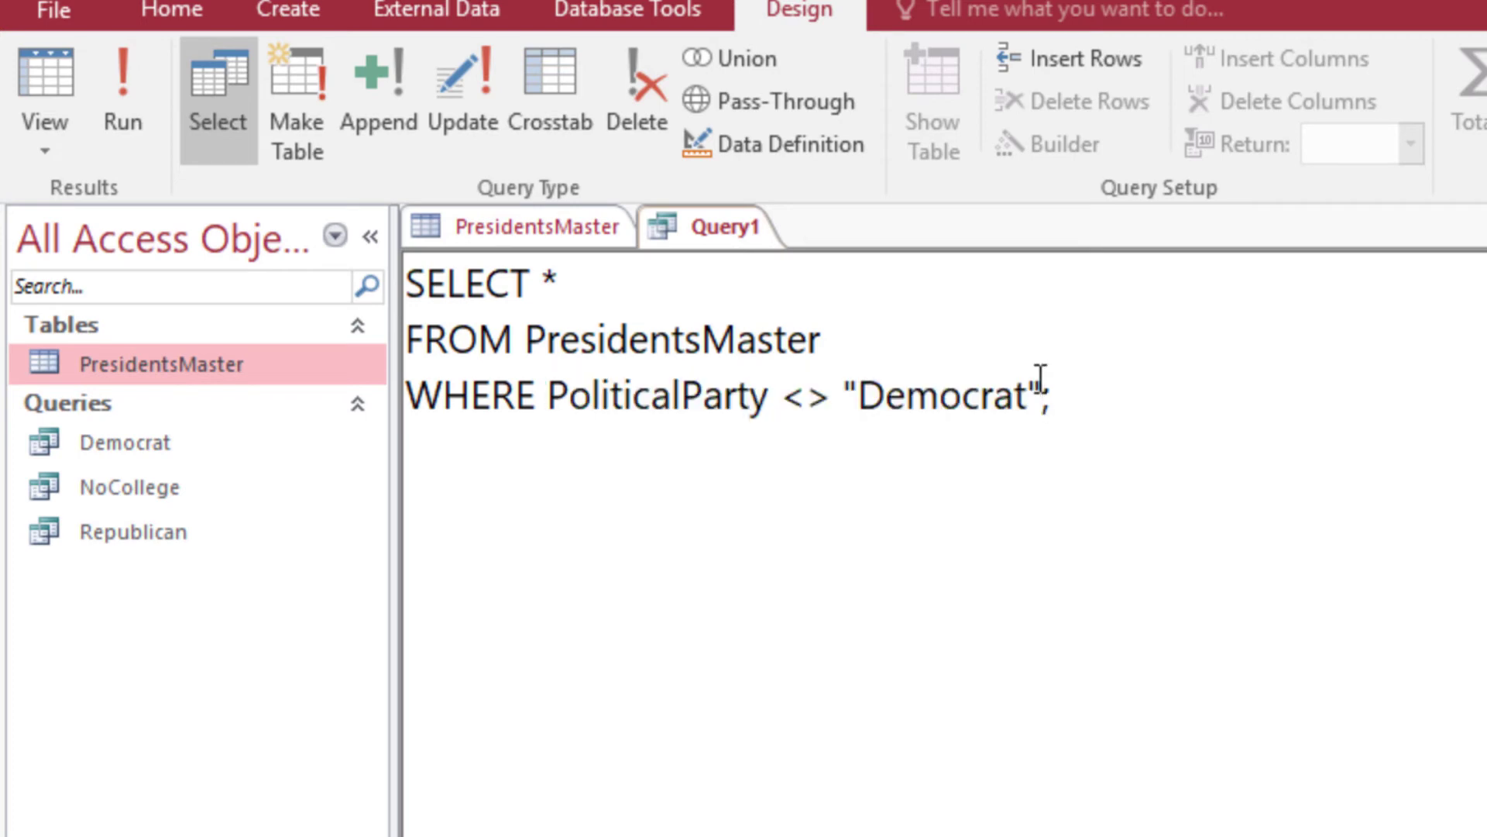
type("AND")
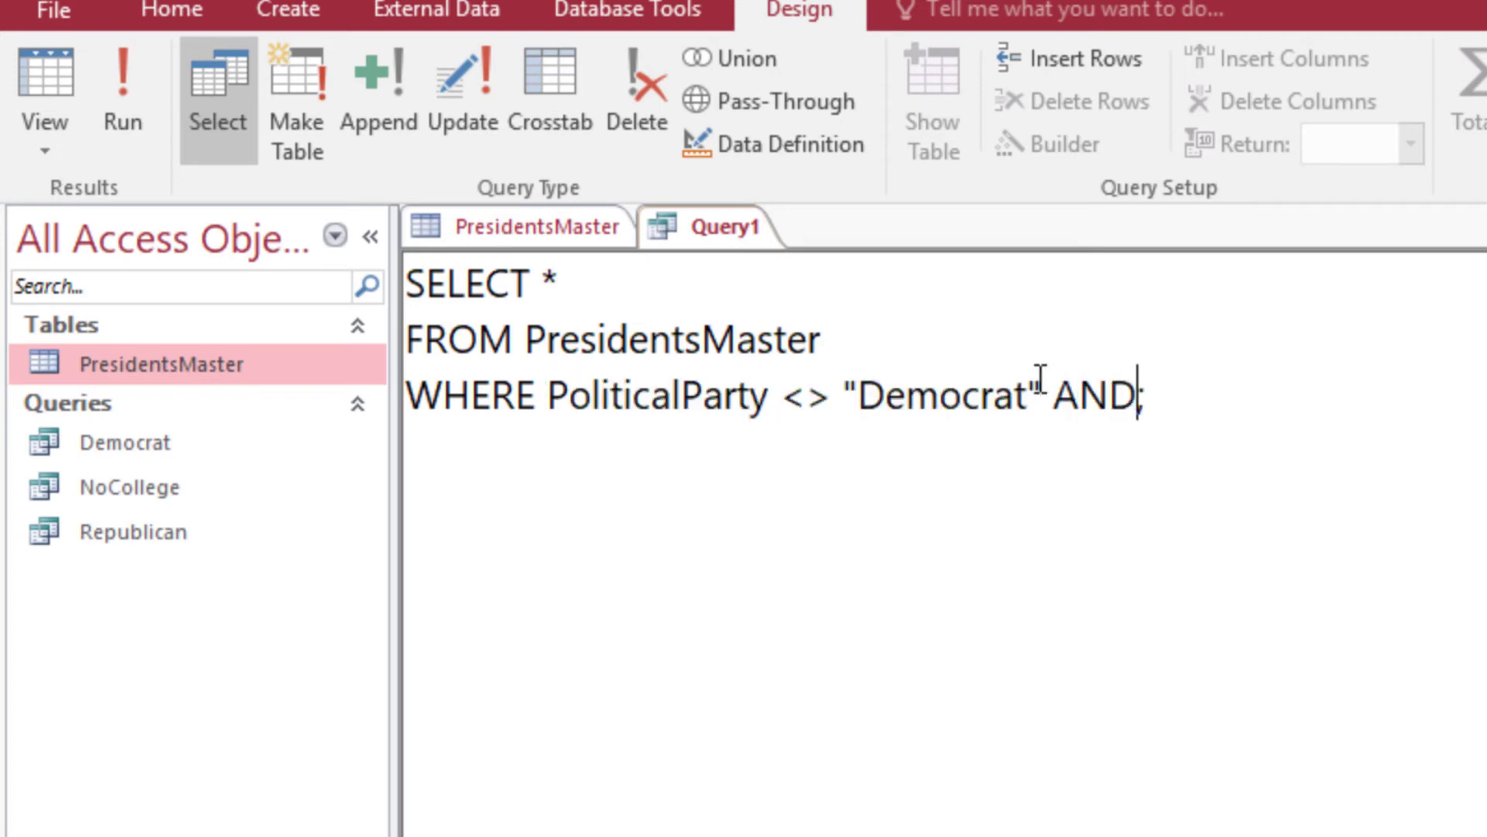
key("ctrl+v")
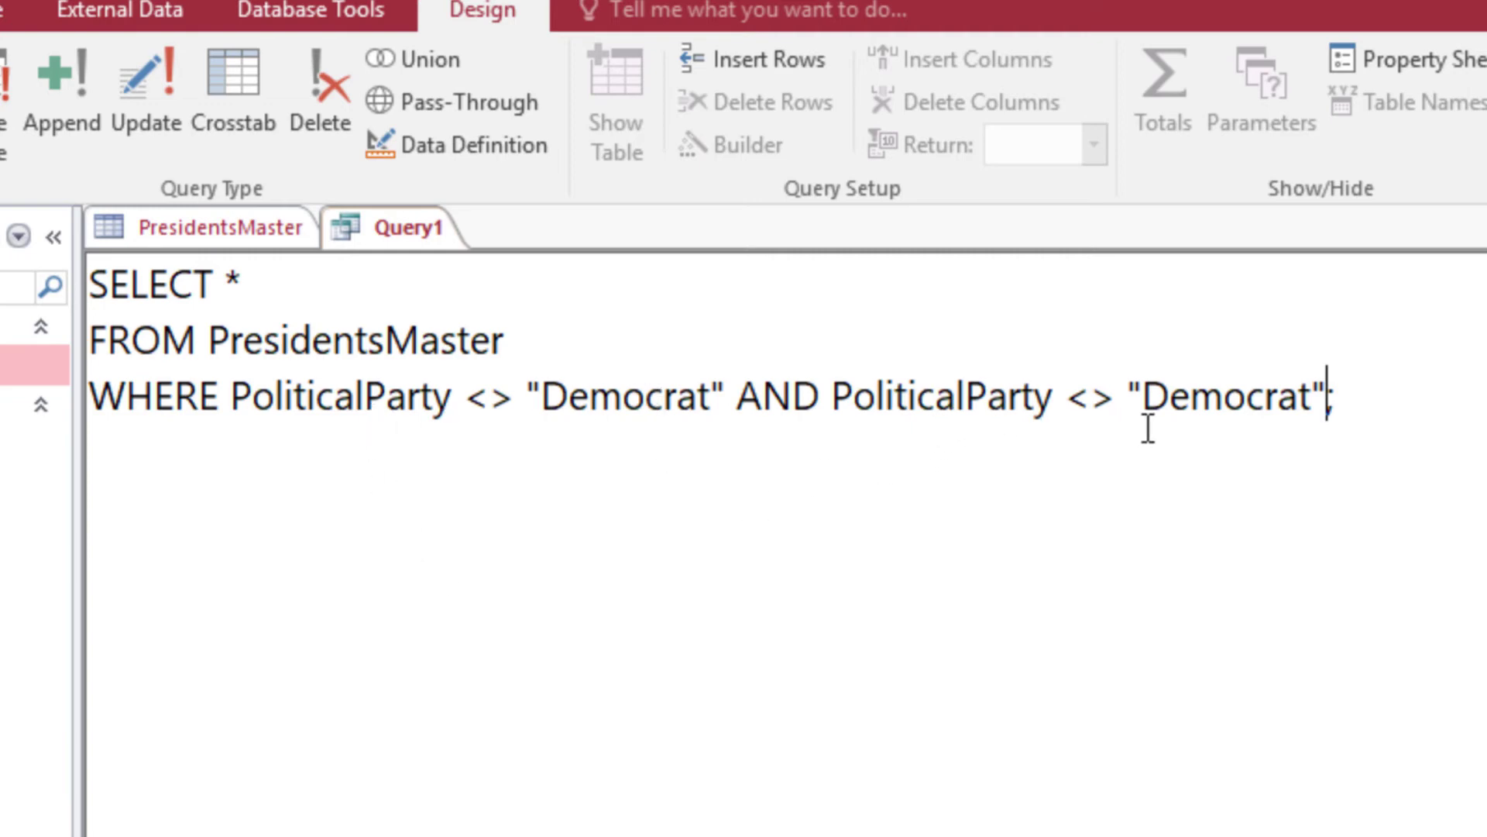
Change the party in the second PoliticalParty condition to "Republican" and run the query.
double_click(1211, 401)
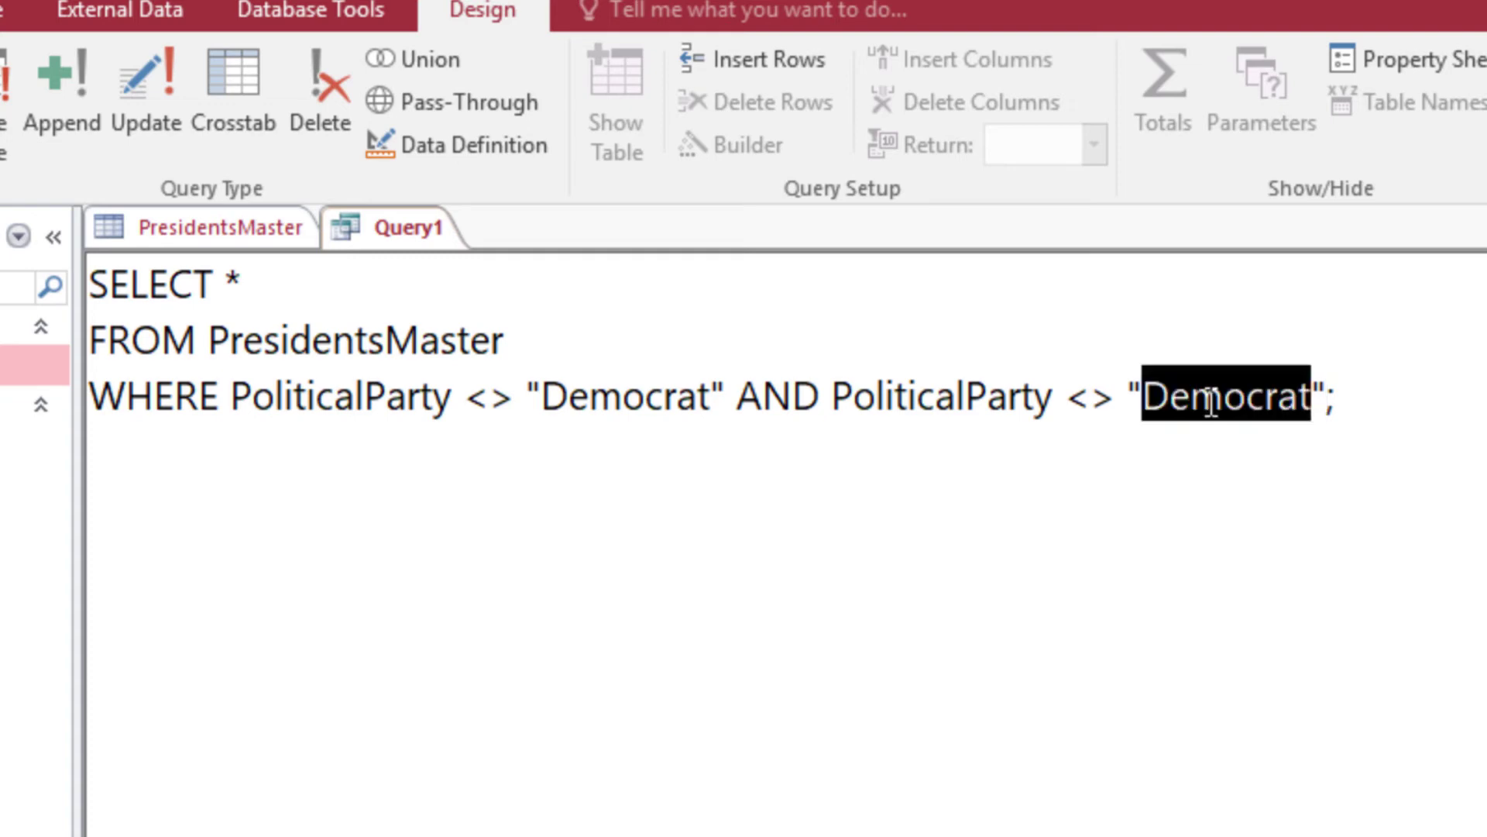
type("Republic")
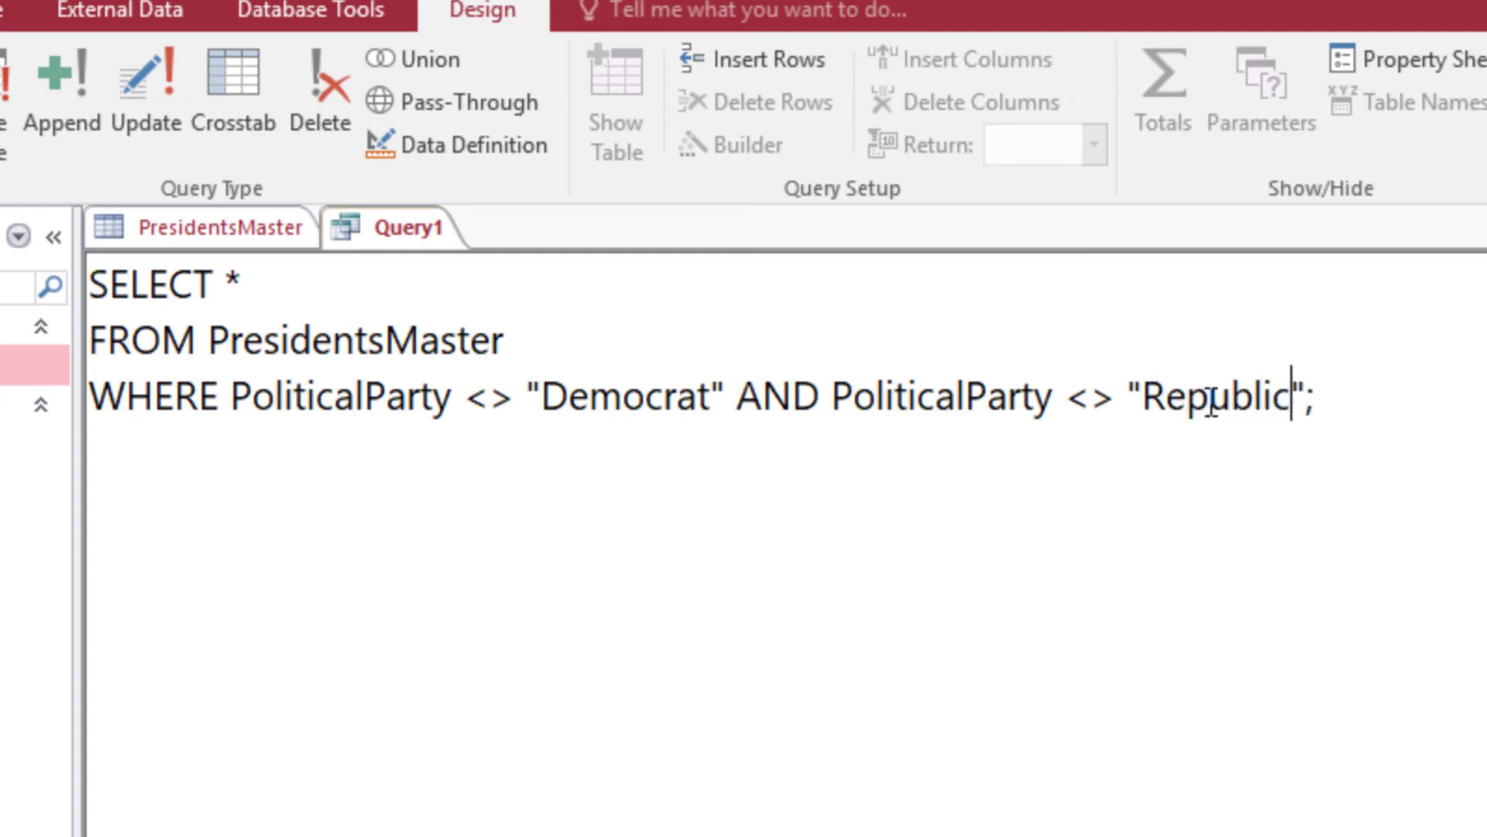
type("an")
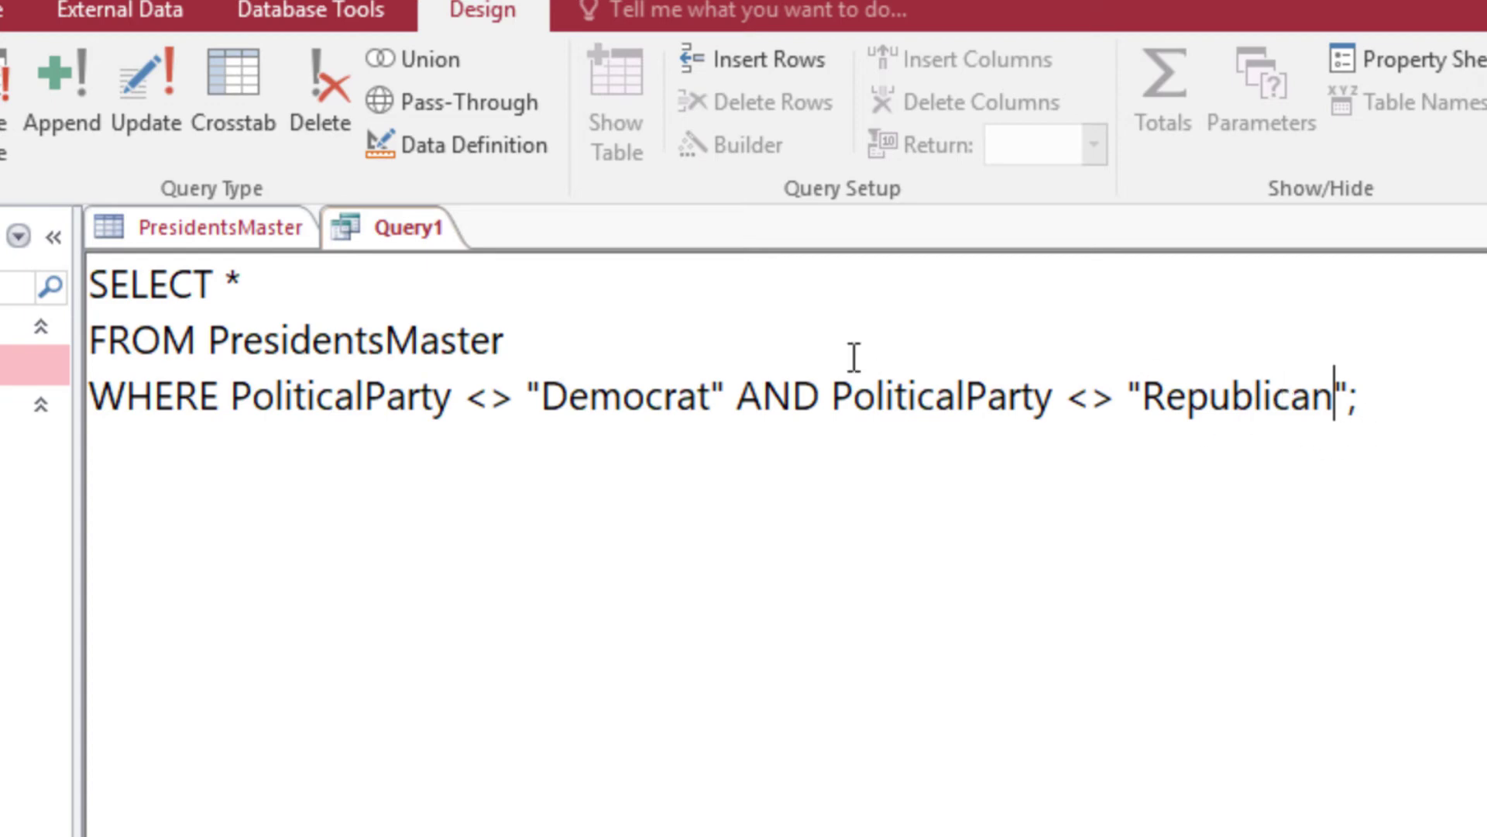
left_click(121, 71)
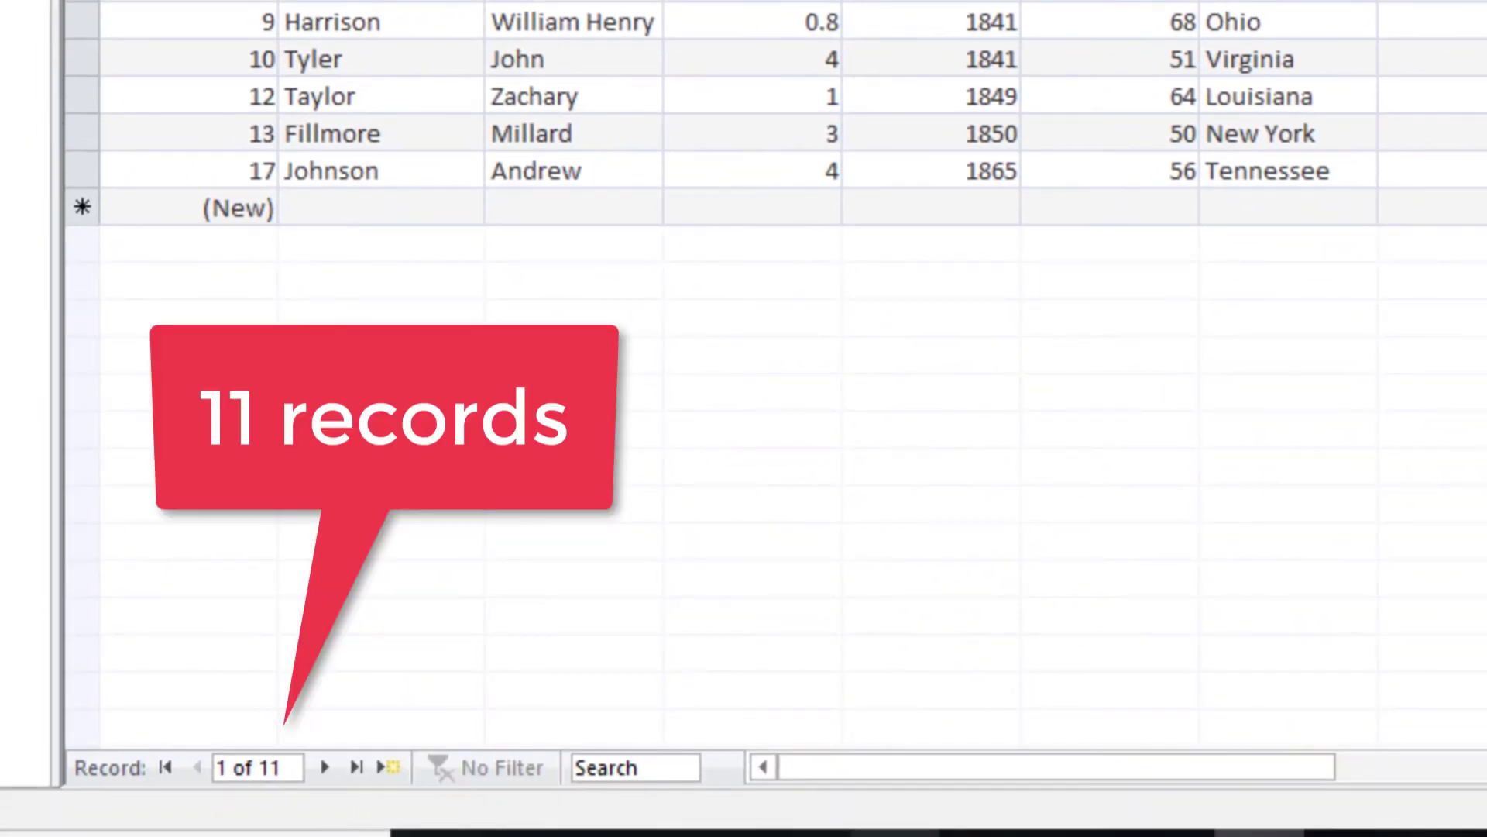
Switch to the Word answers, enter 11 as the Neither count and start a new line.
left_click(986, 832)
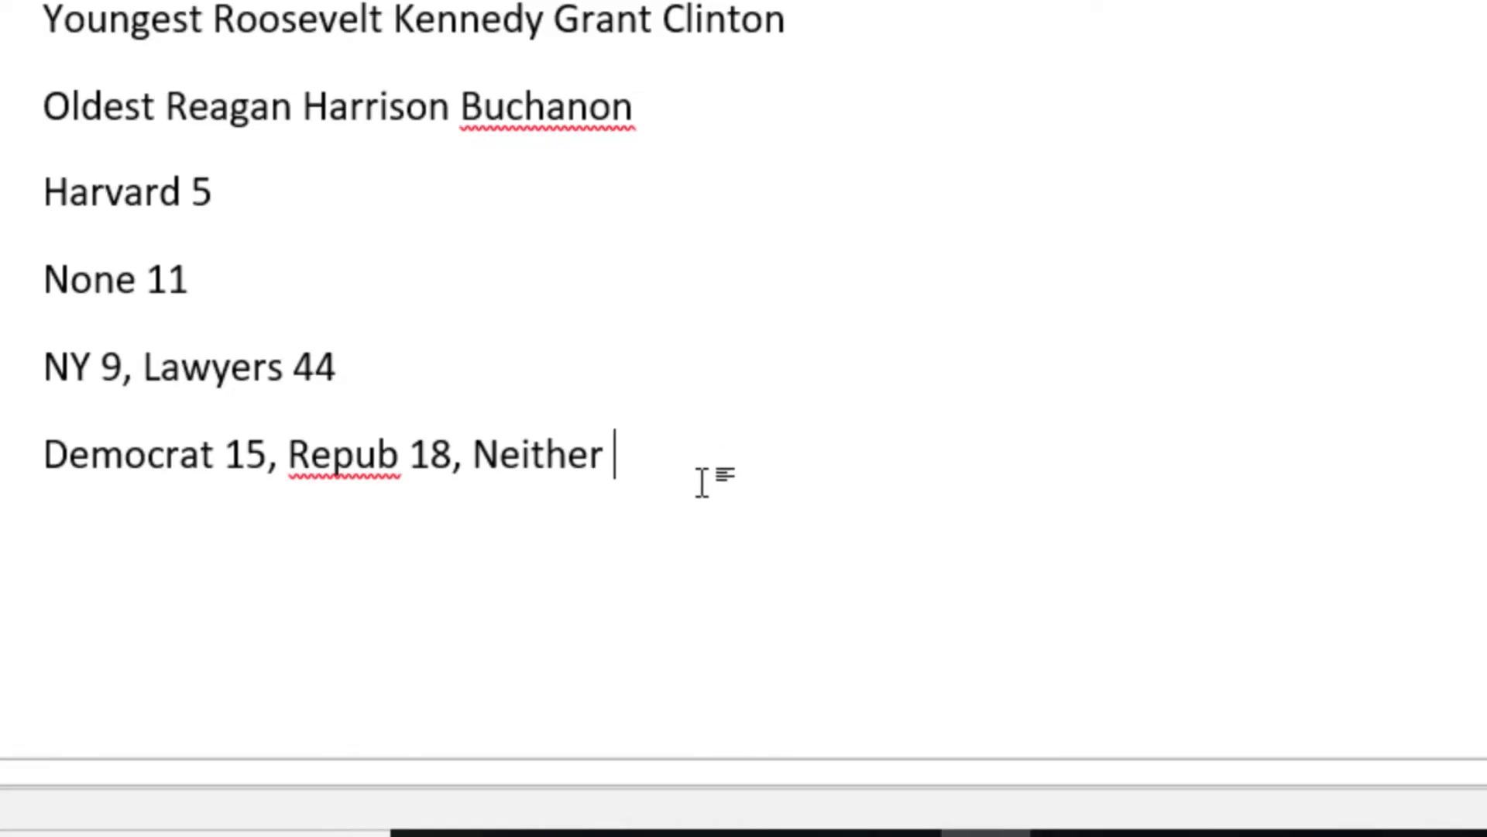
type("11")
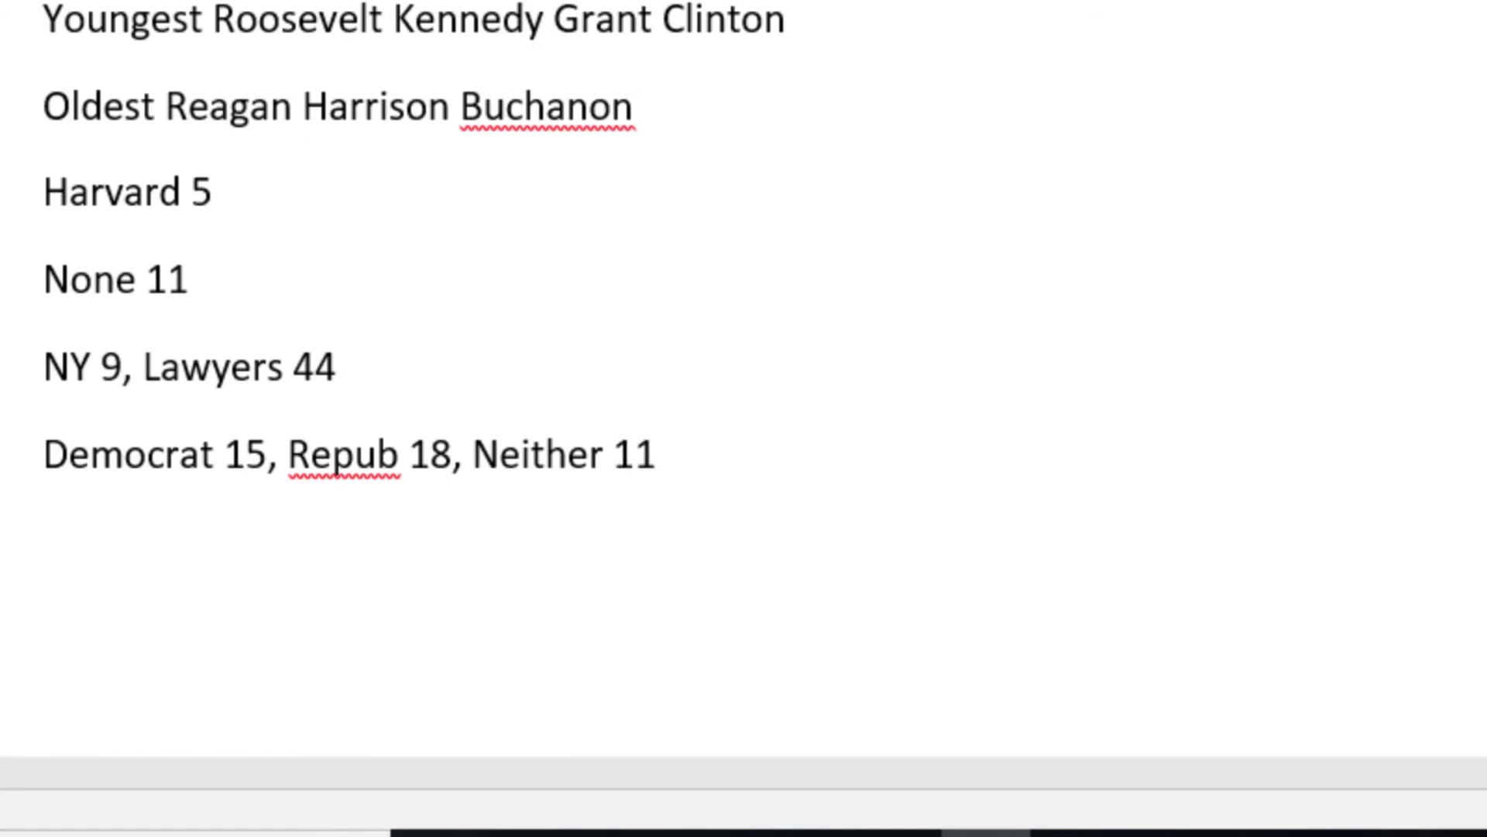
key("Return")
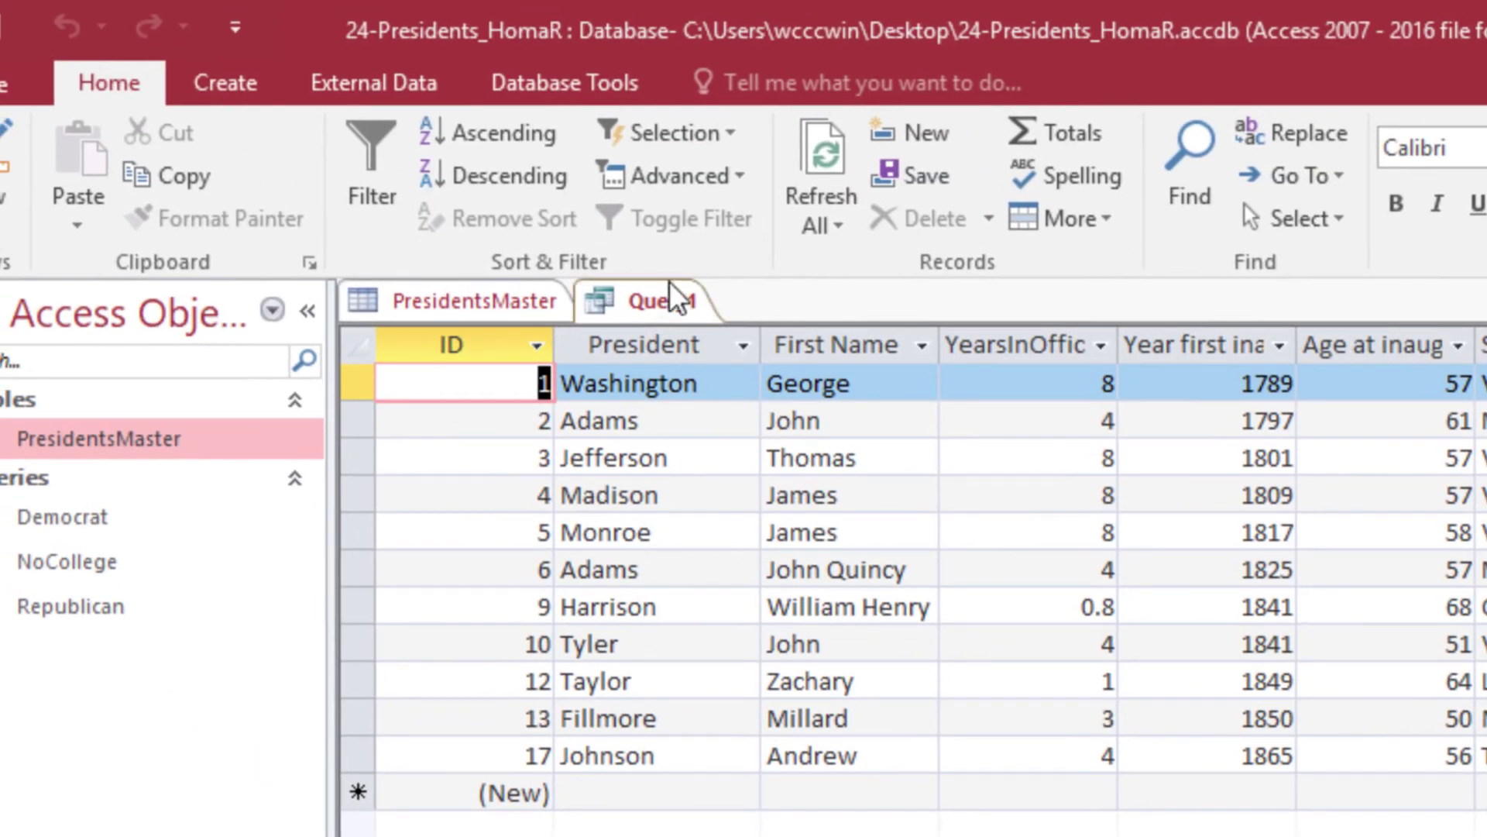
Back in Access, save the query that excludes both parties under the name Neither.
right_click(669, 282)
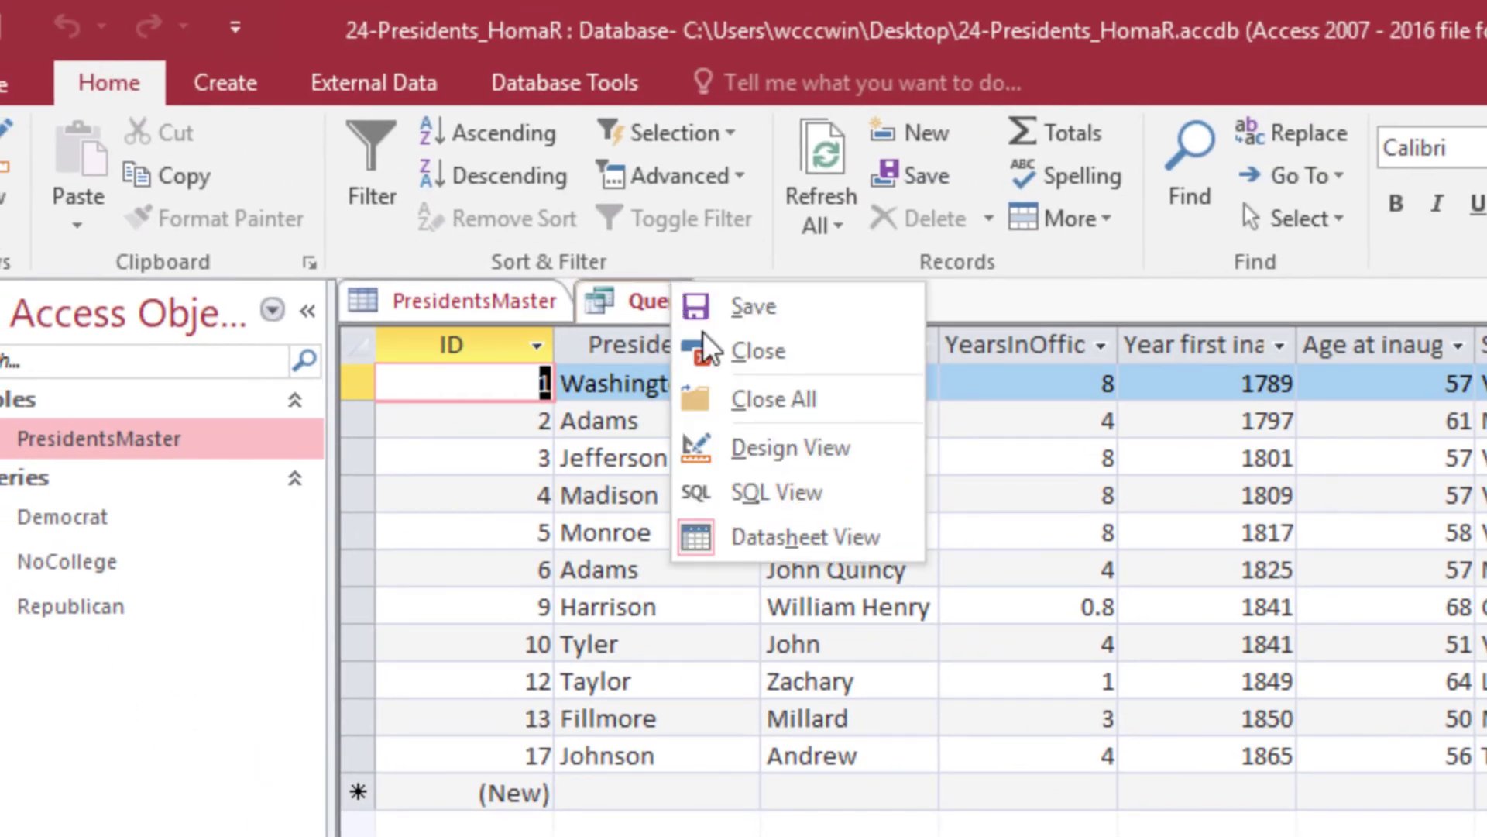
left_click(744, 311)
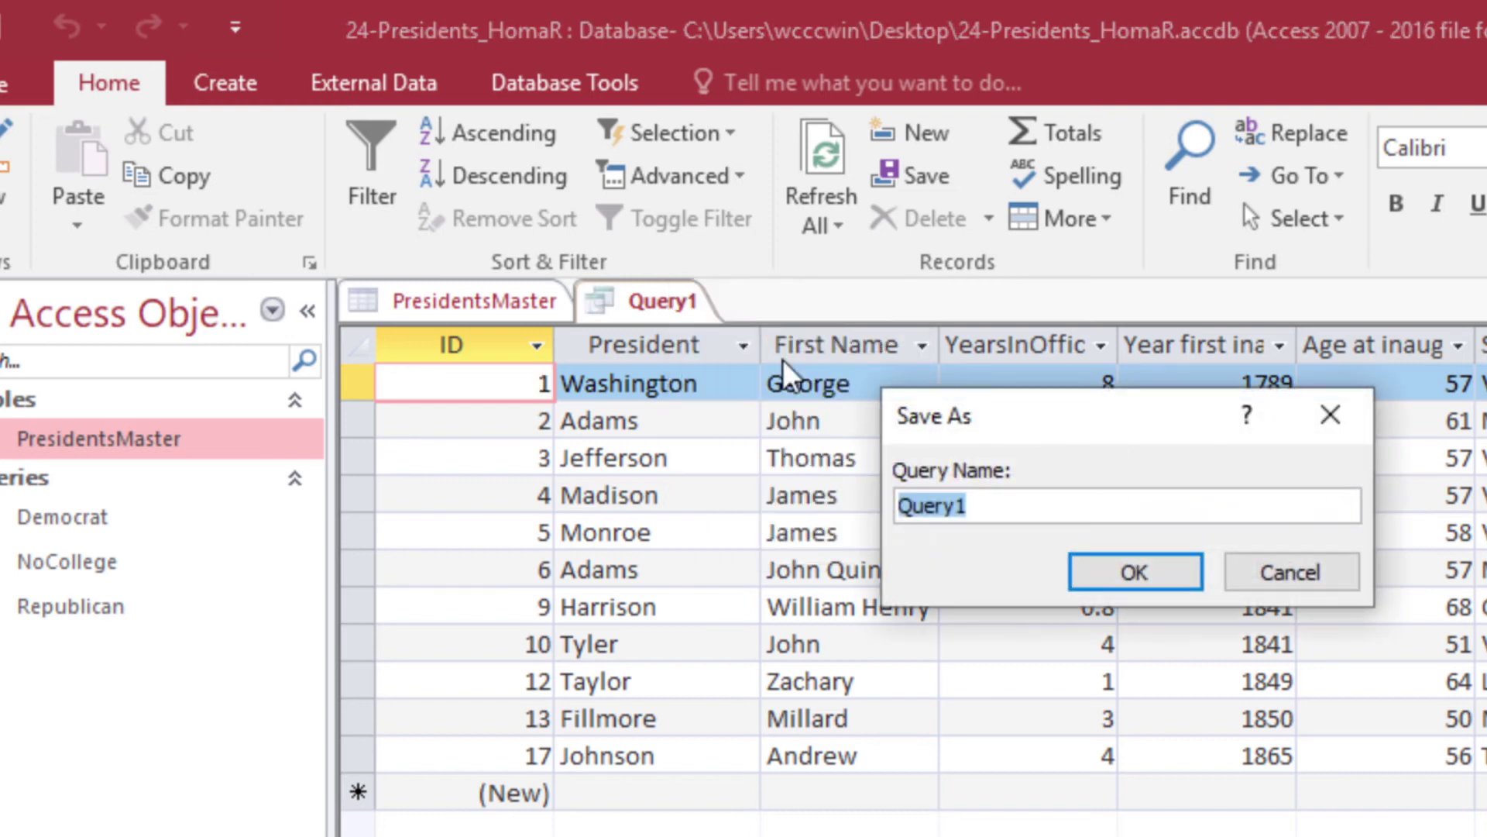
type("Neither")
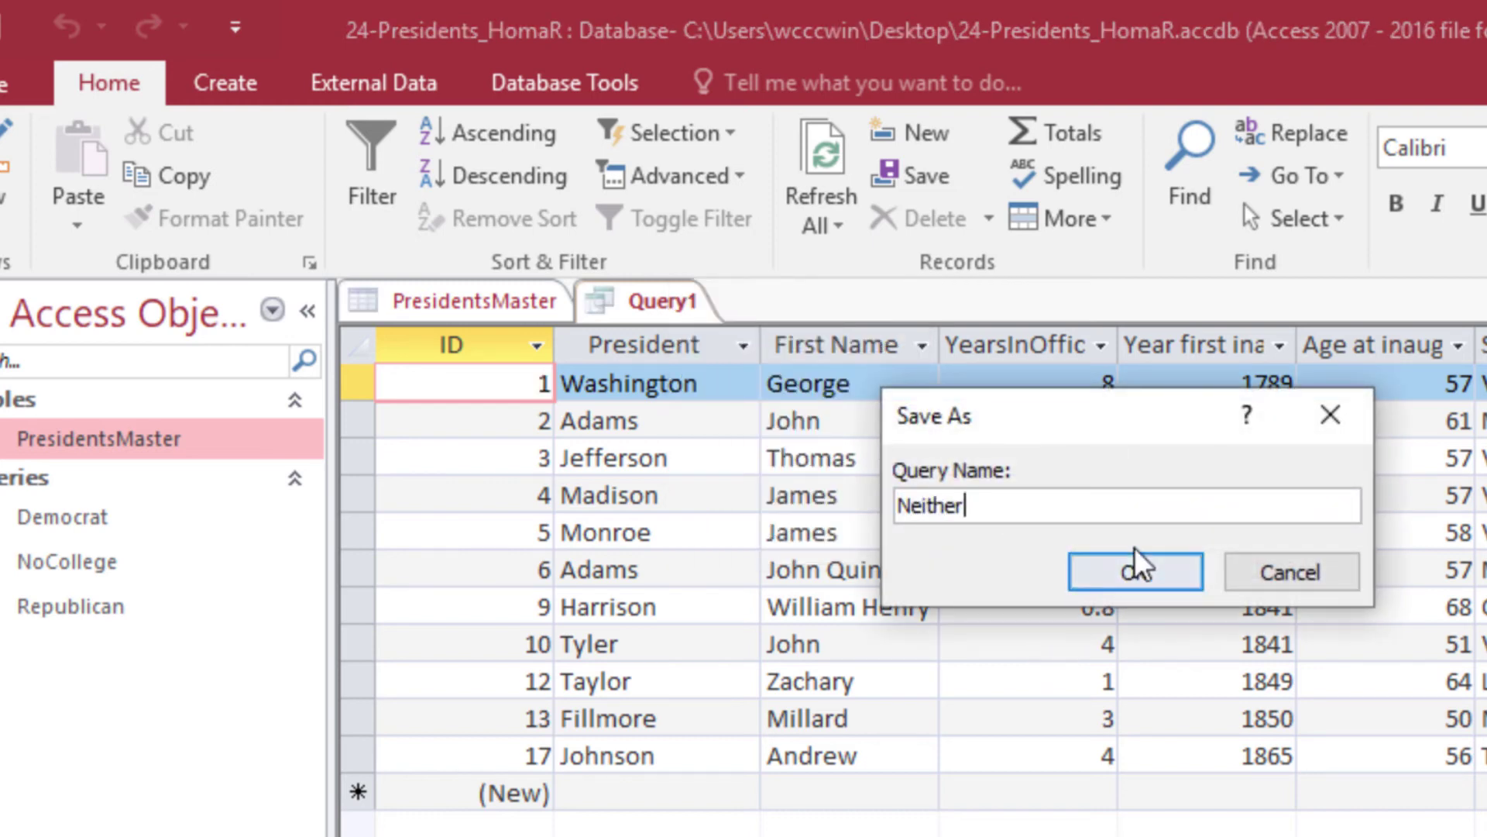
left_click(1133, 579)
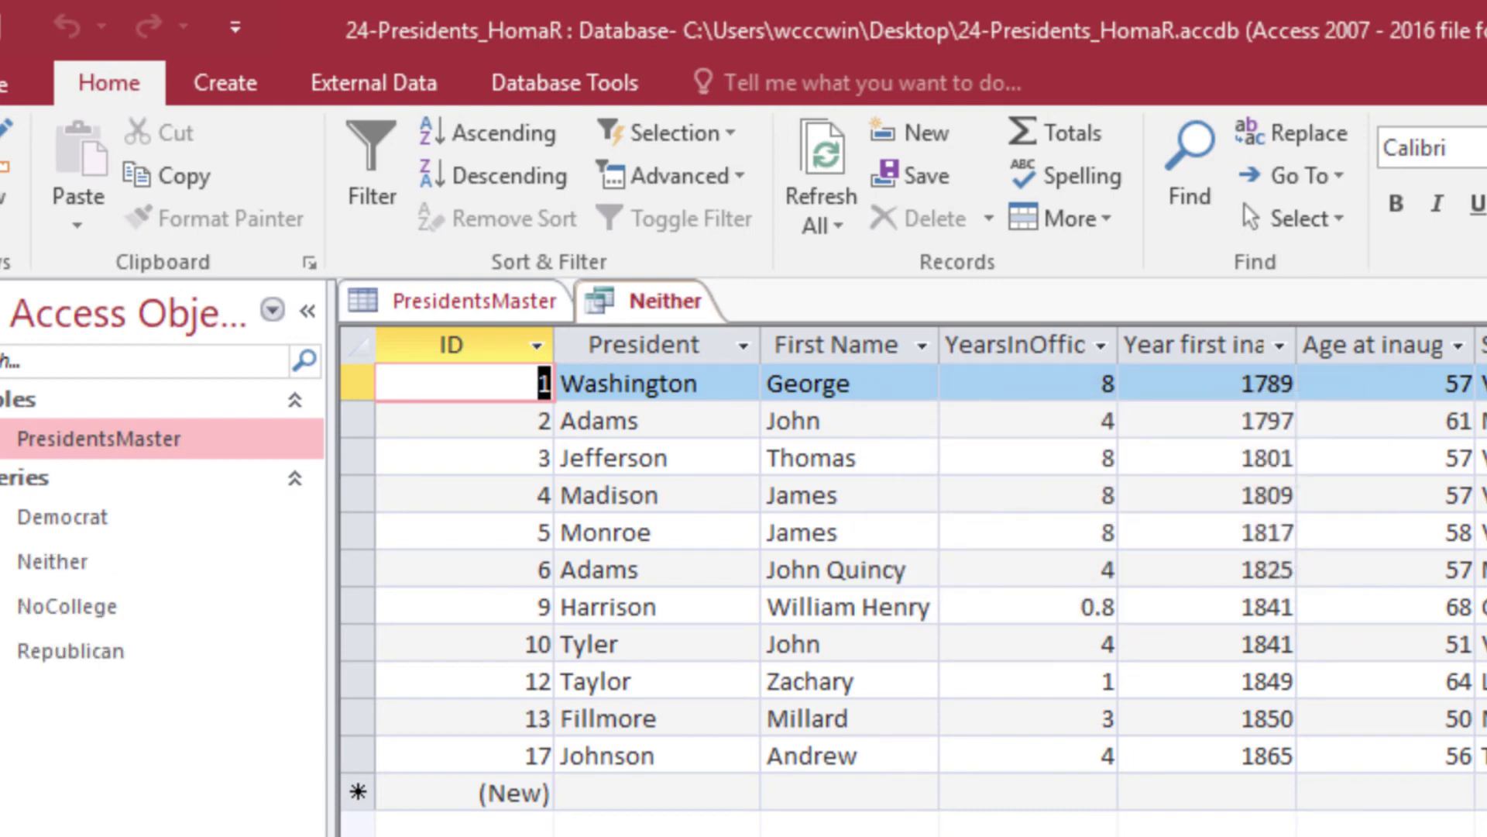
Switch to the assignment sheet and review the YearsInOffice criteria given for questions 18 and 19.
key("alt+Tab")
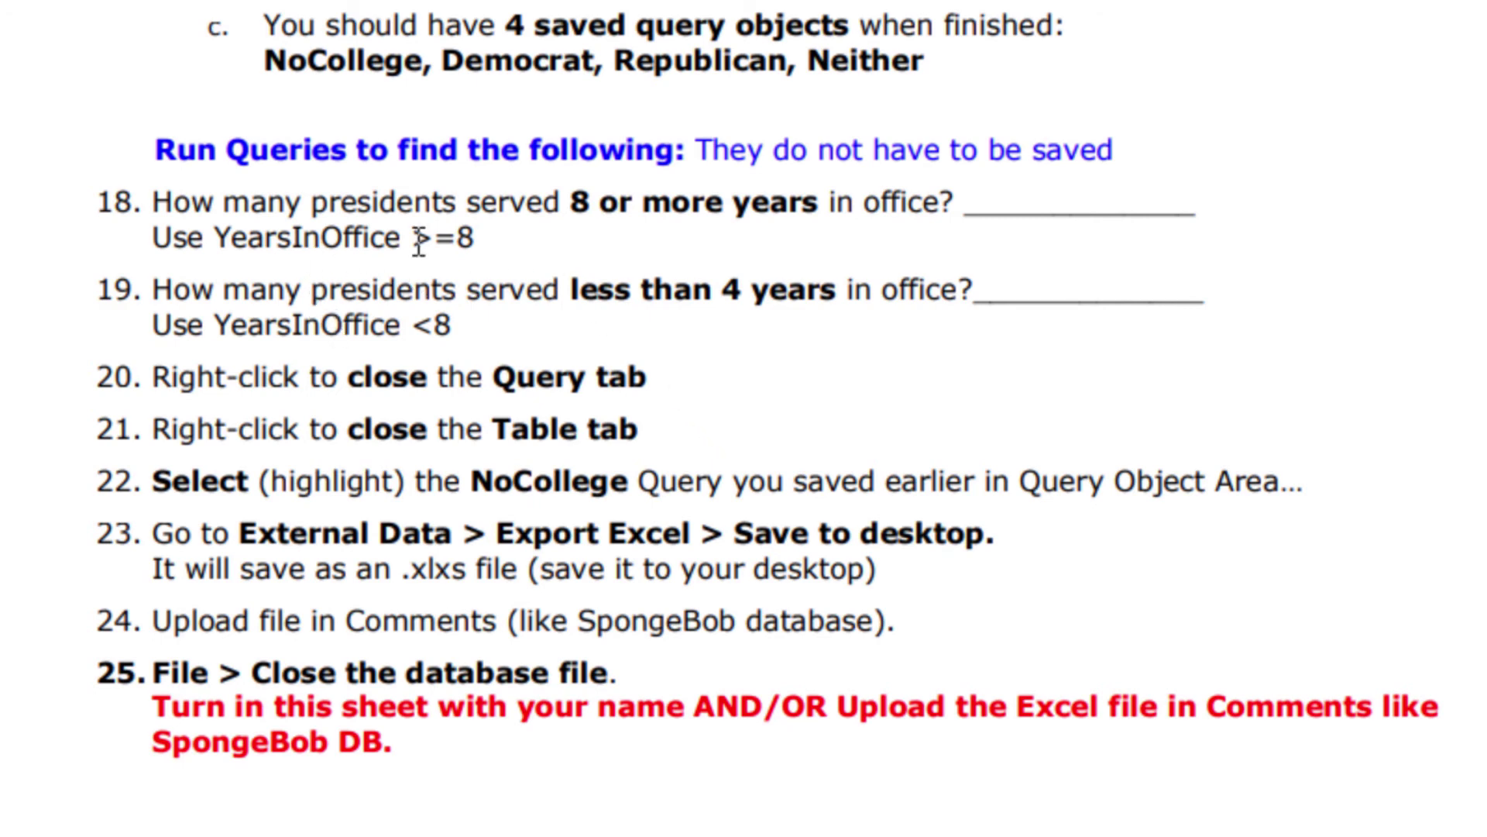
double_click(435, 324)
left_click(486, 333)
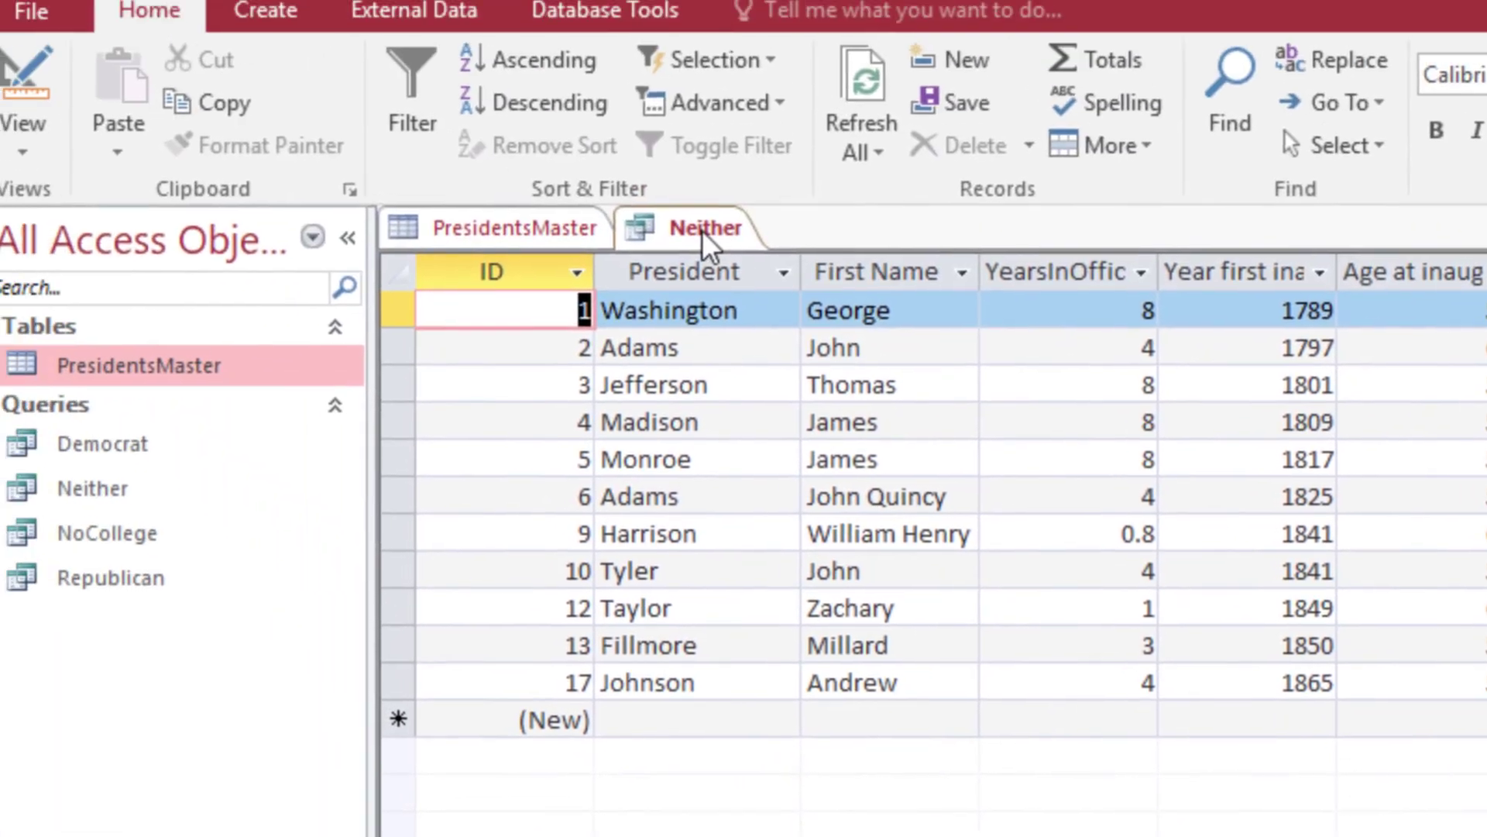
In Access, close the Neither query and start a new query design on the PresidentsMaster table in SQL view.
right_click(725, 251)
left_click(781, 334)
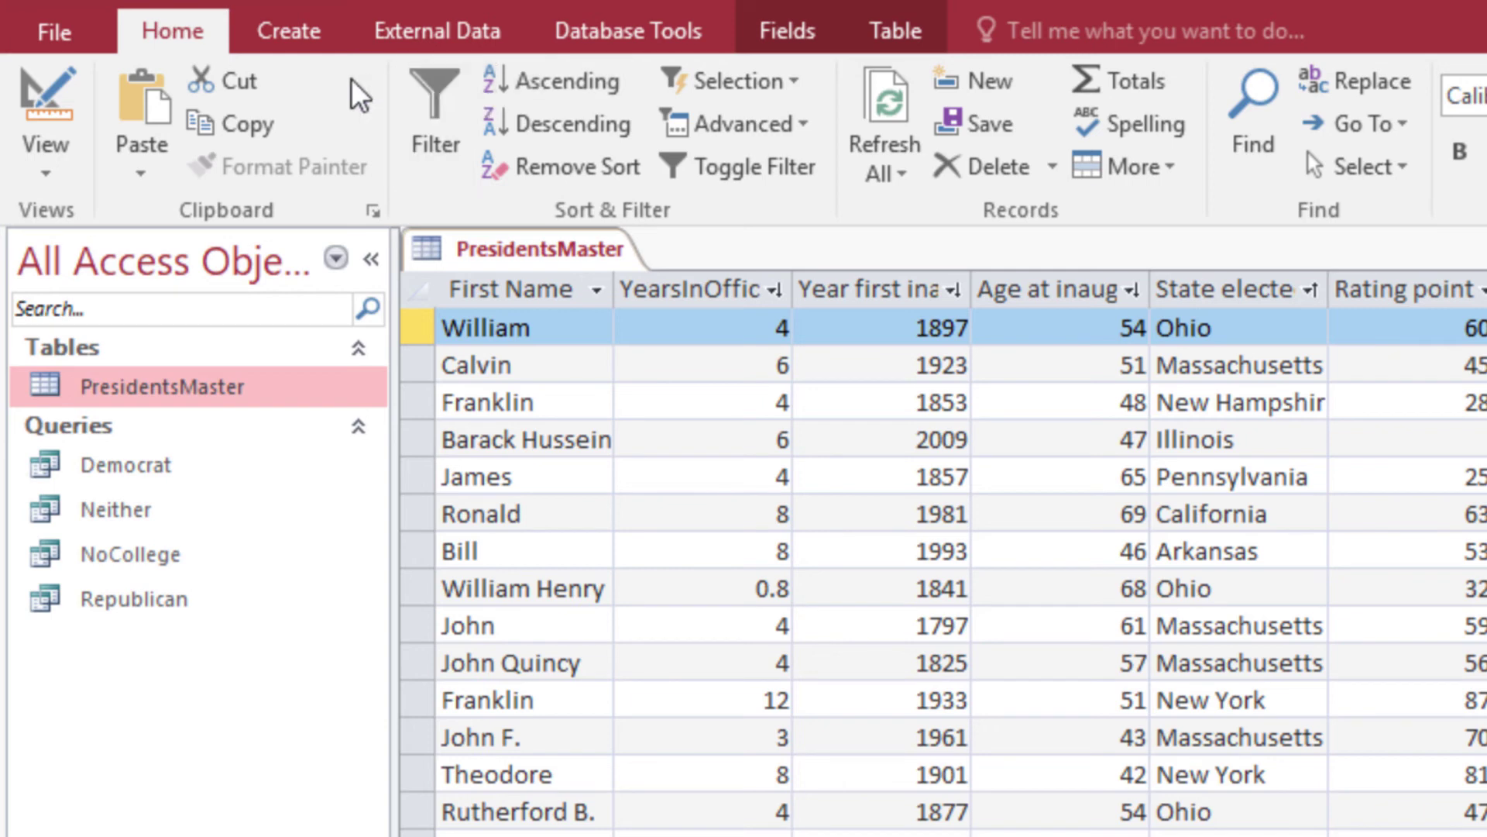
left_click(313, 34)
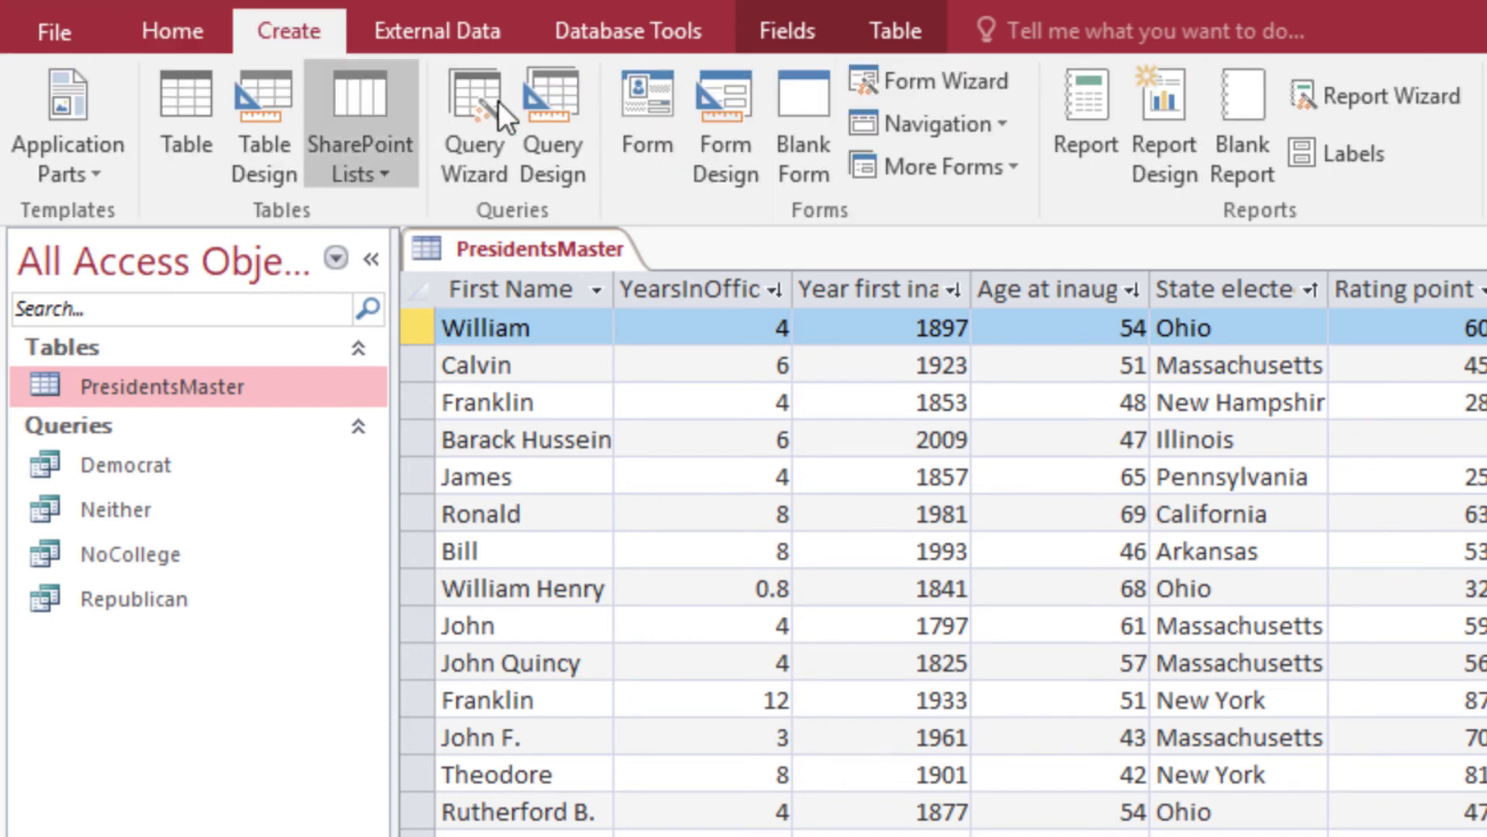
left_click(561, 108)
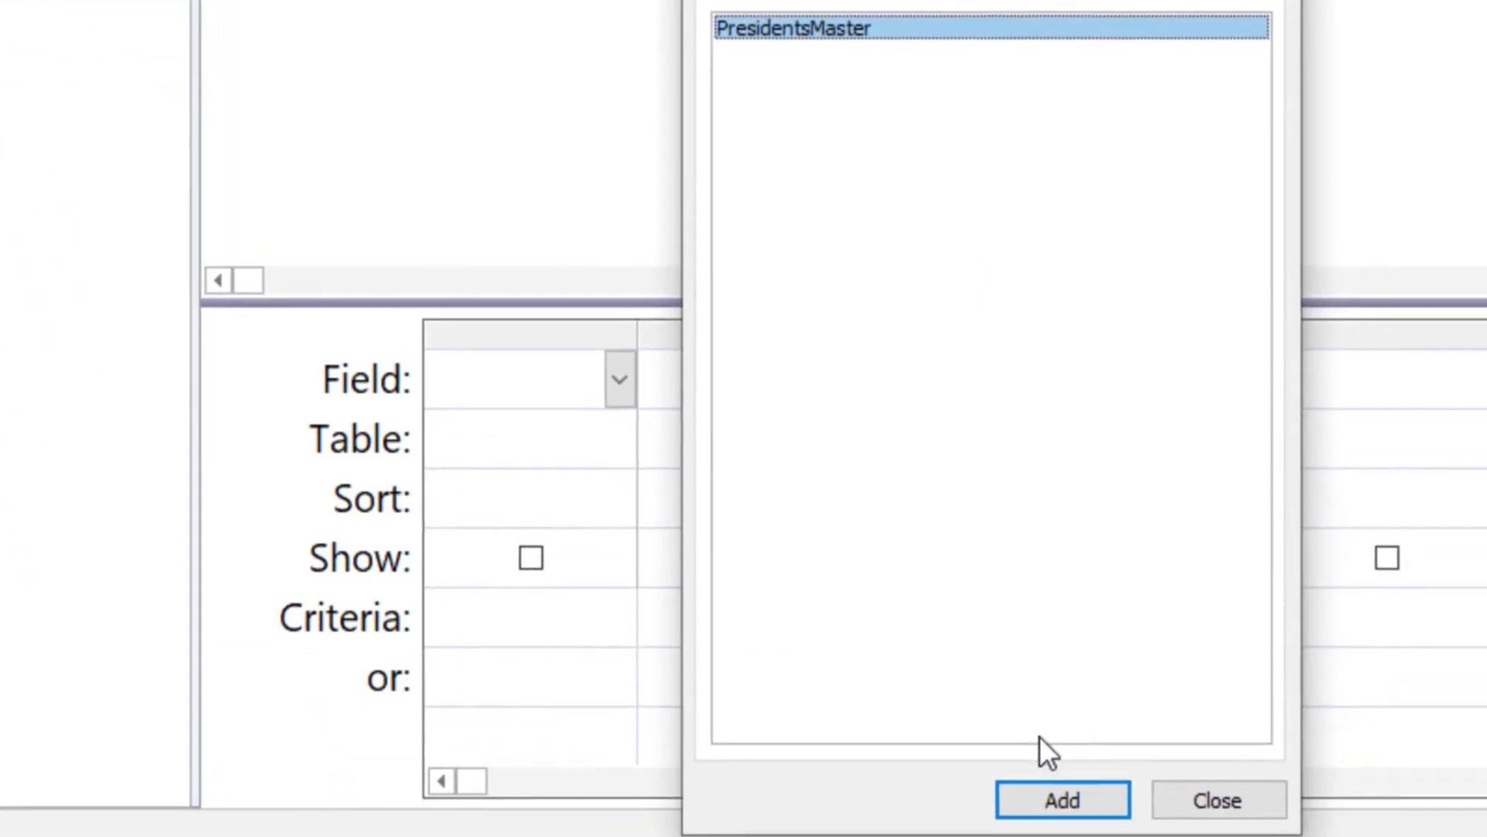
left_click(1262, 836)
left_click(1197, 776)
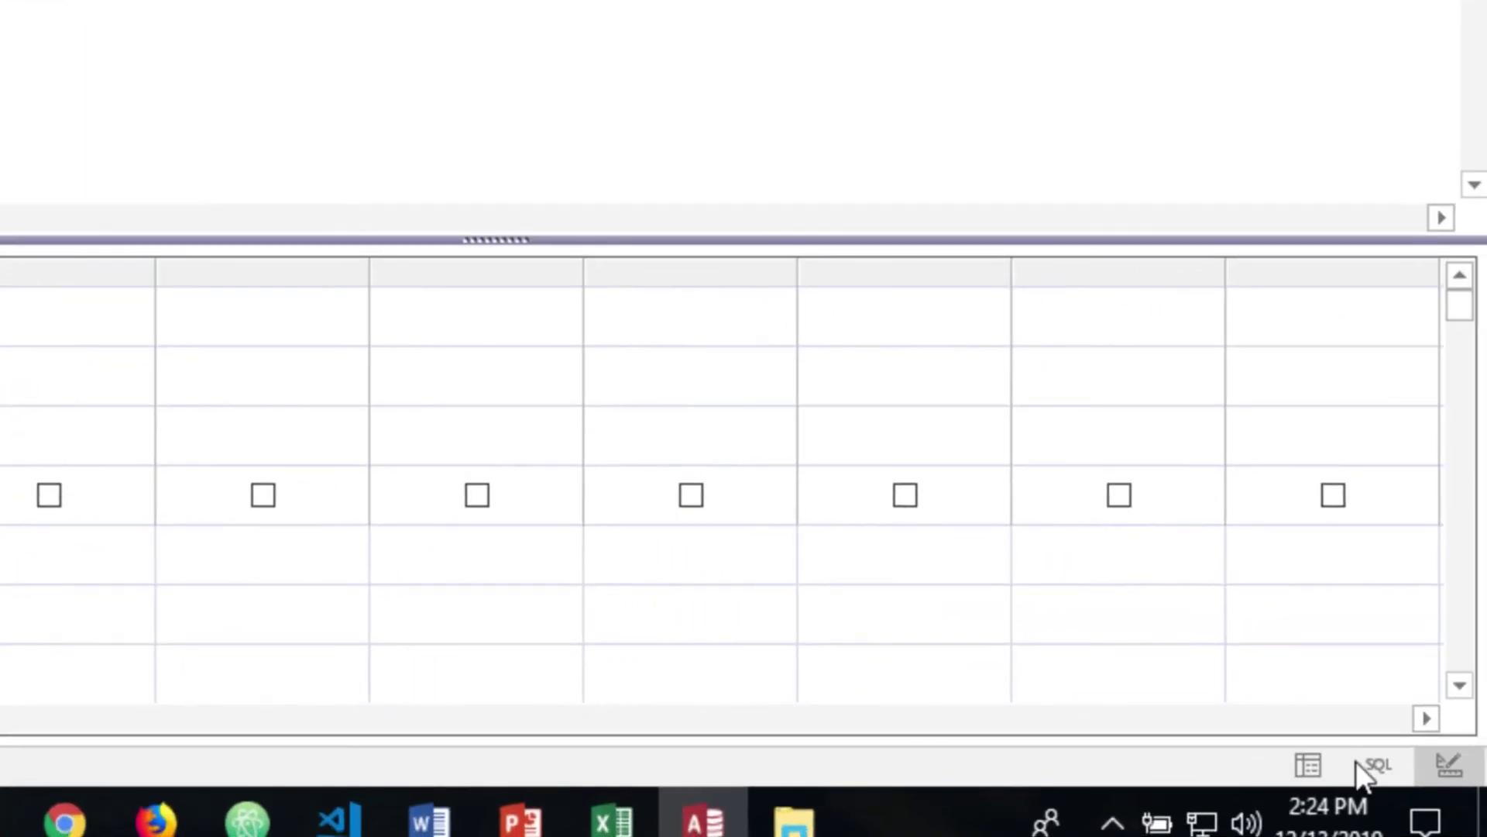
left_click(1365, 763)
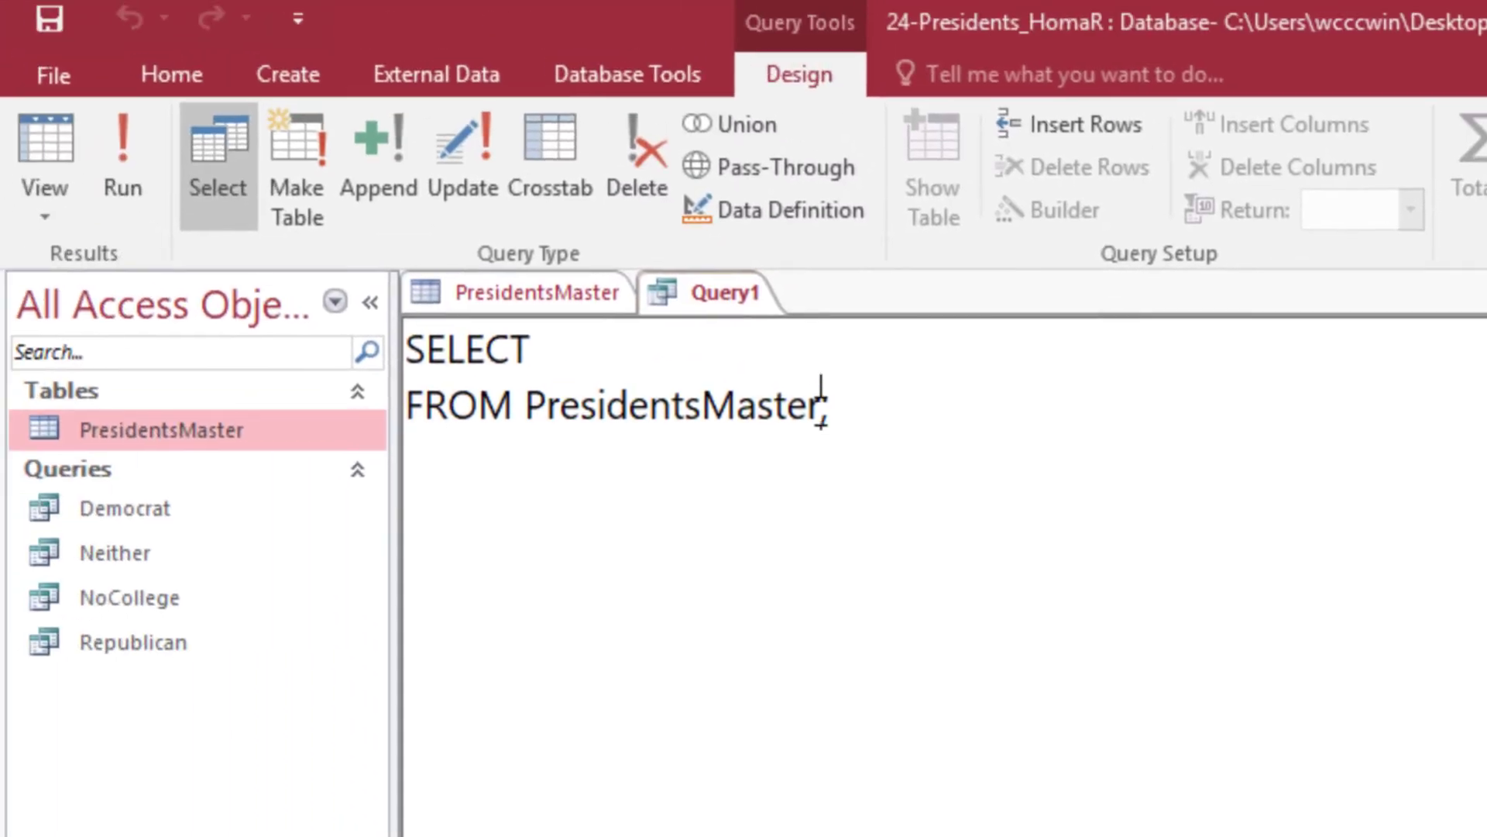
Add the line WHERE YearsInOffice>=8 below the FROM clause, keeping the semicolon at the end.
left_click(822, 404)
key("Return")
type("WHERE Y")
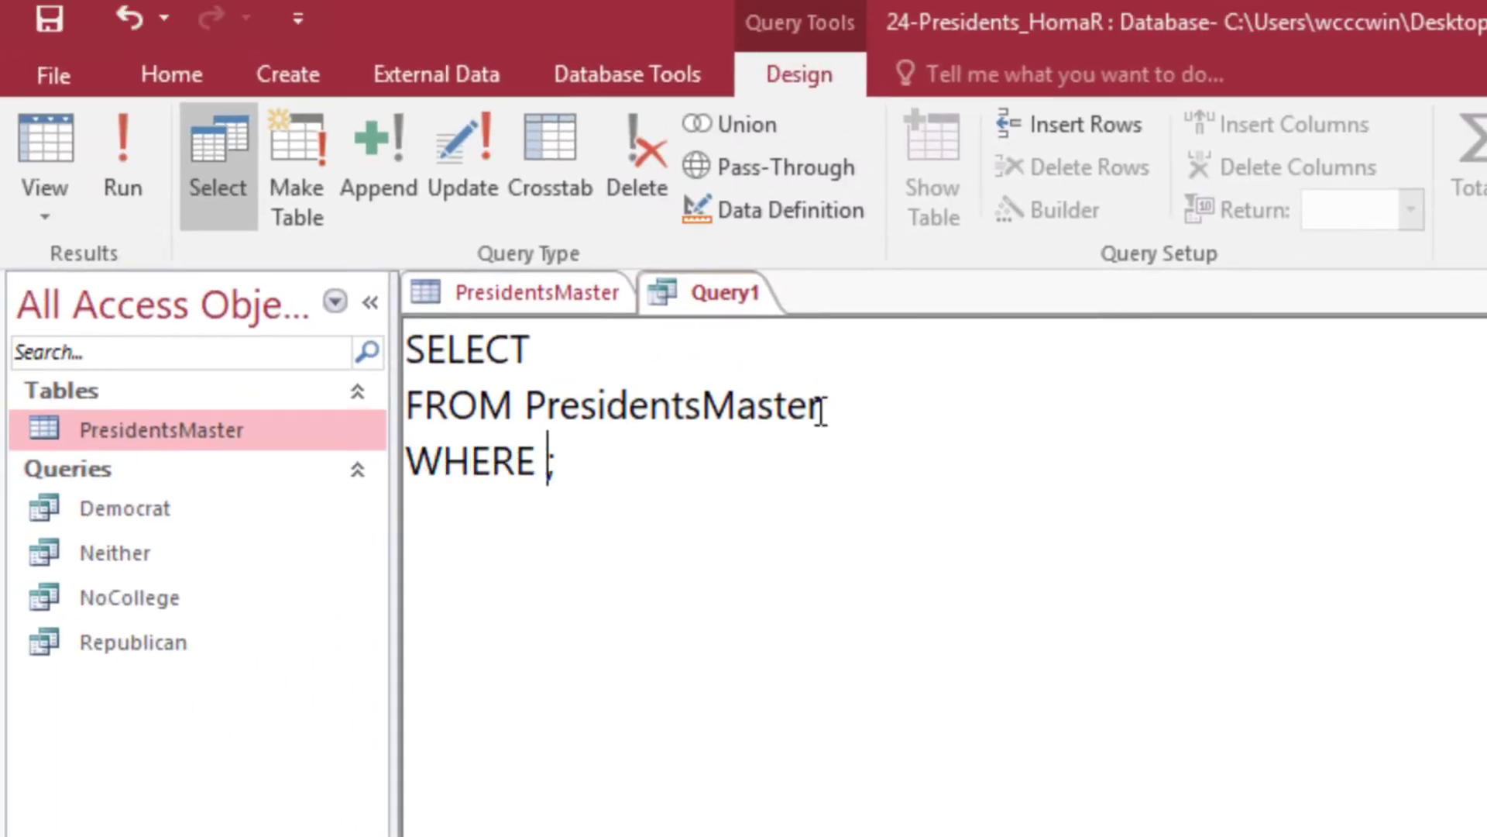
type("earsIn")
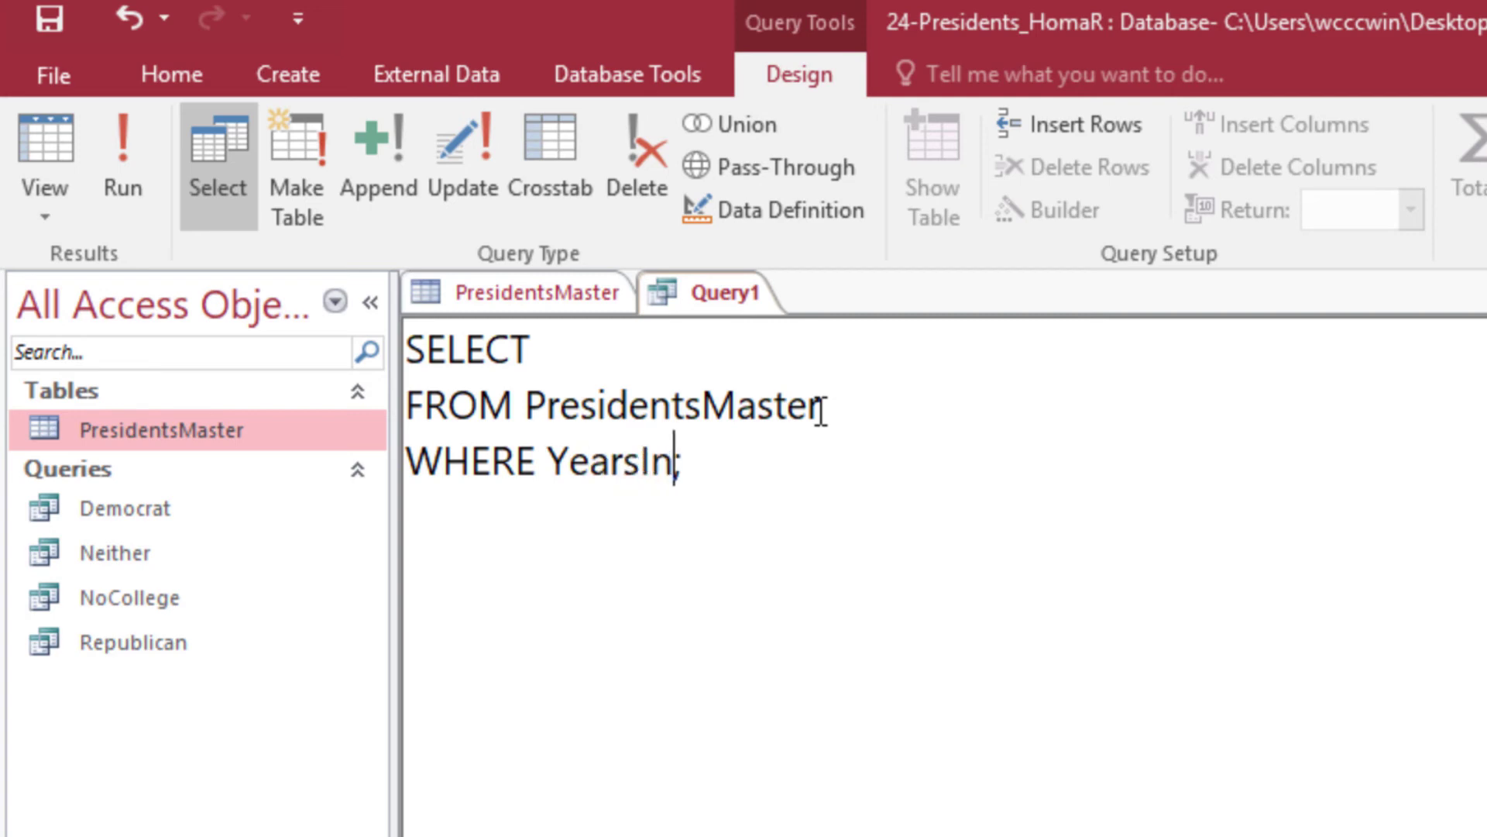
type("Office")
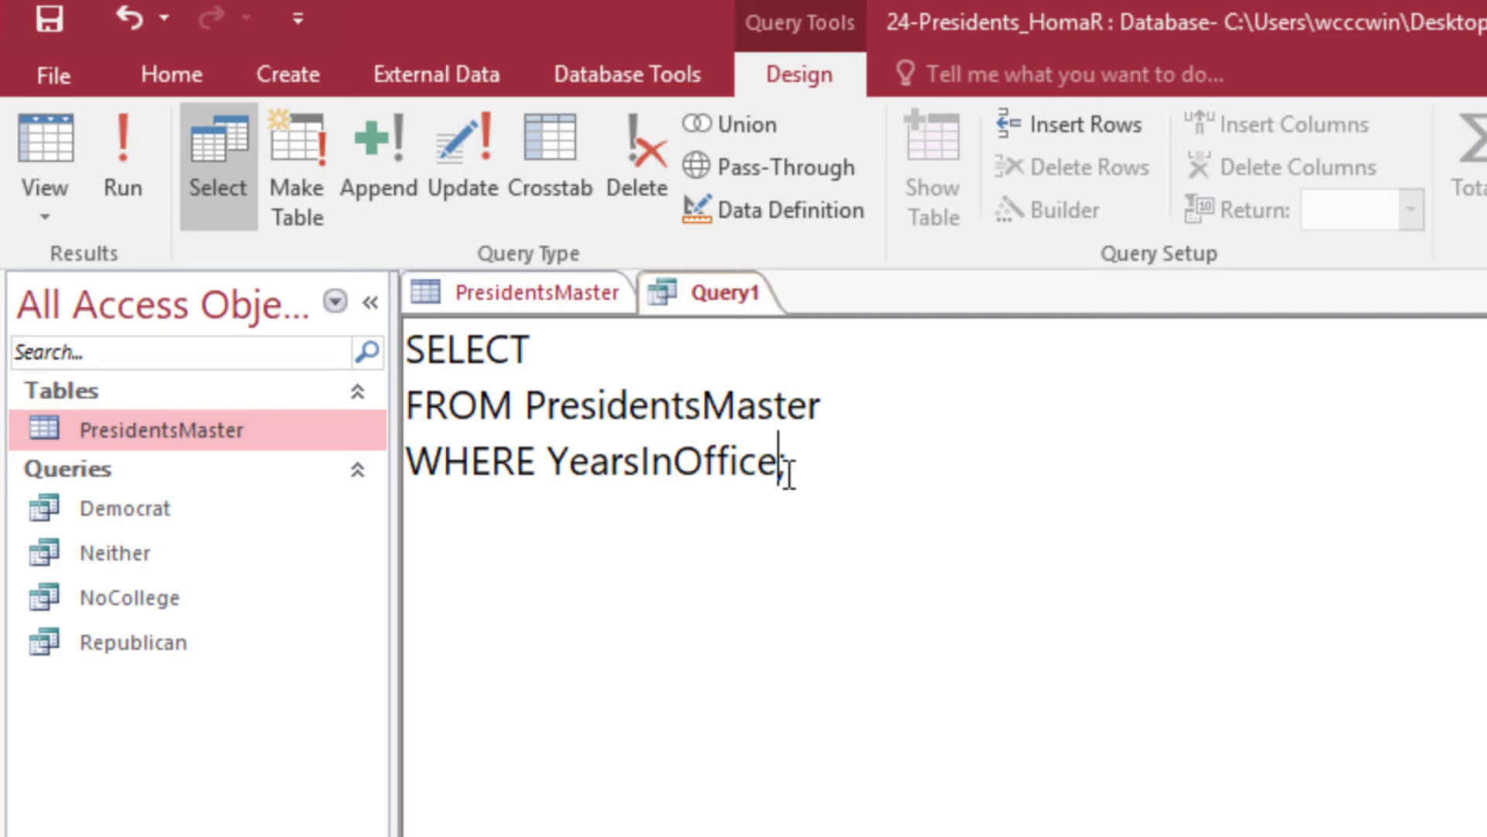
type(">=8")
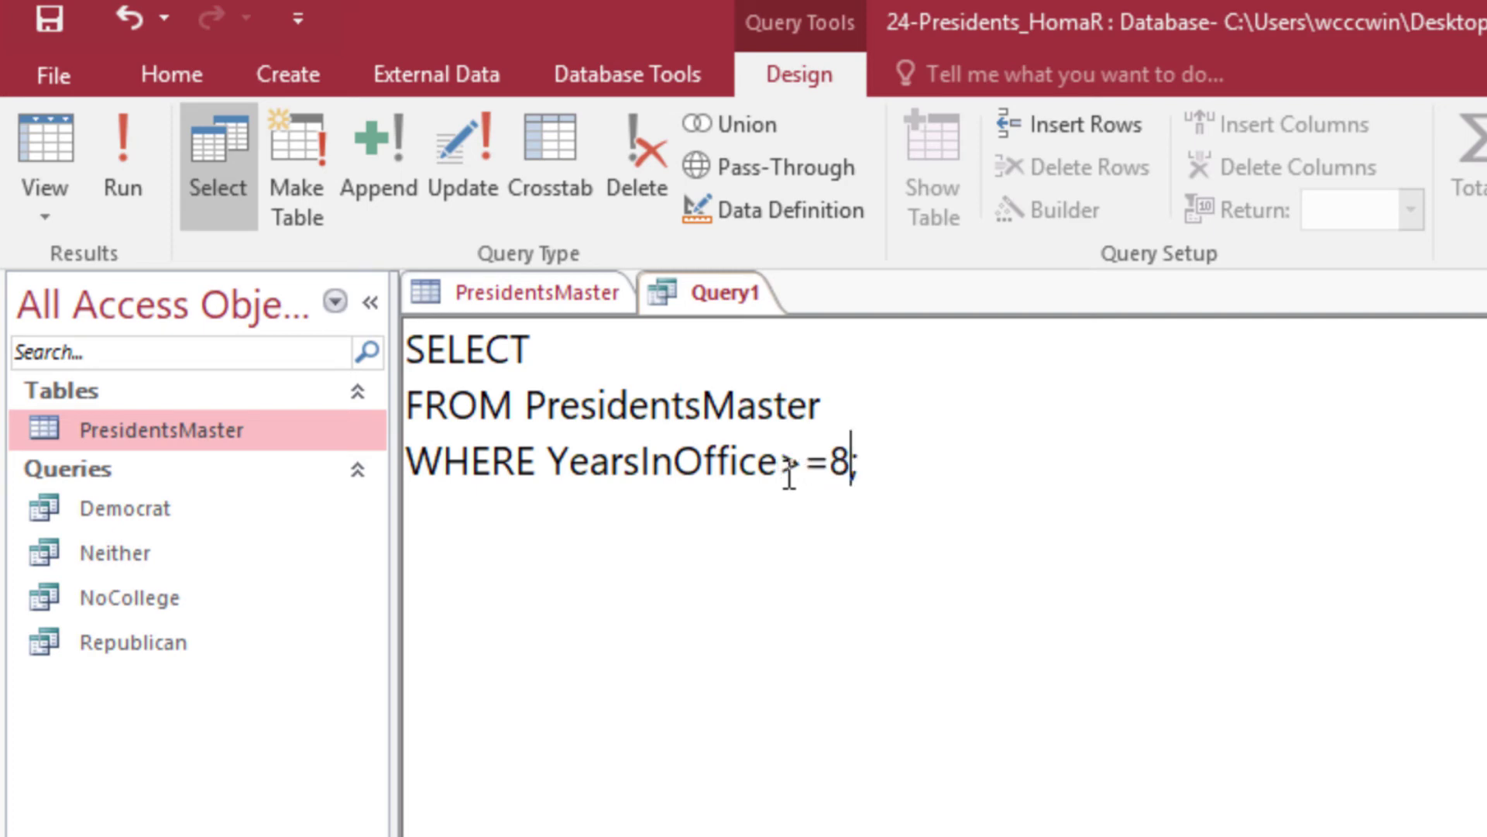
Complete the SELECT clause with * to return all fields and run the query.
left_click_drag(889, 464, 358, 326)
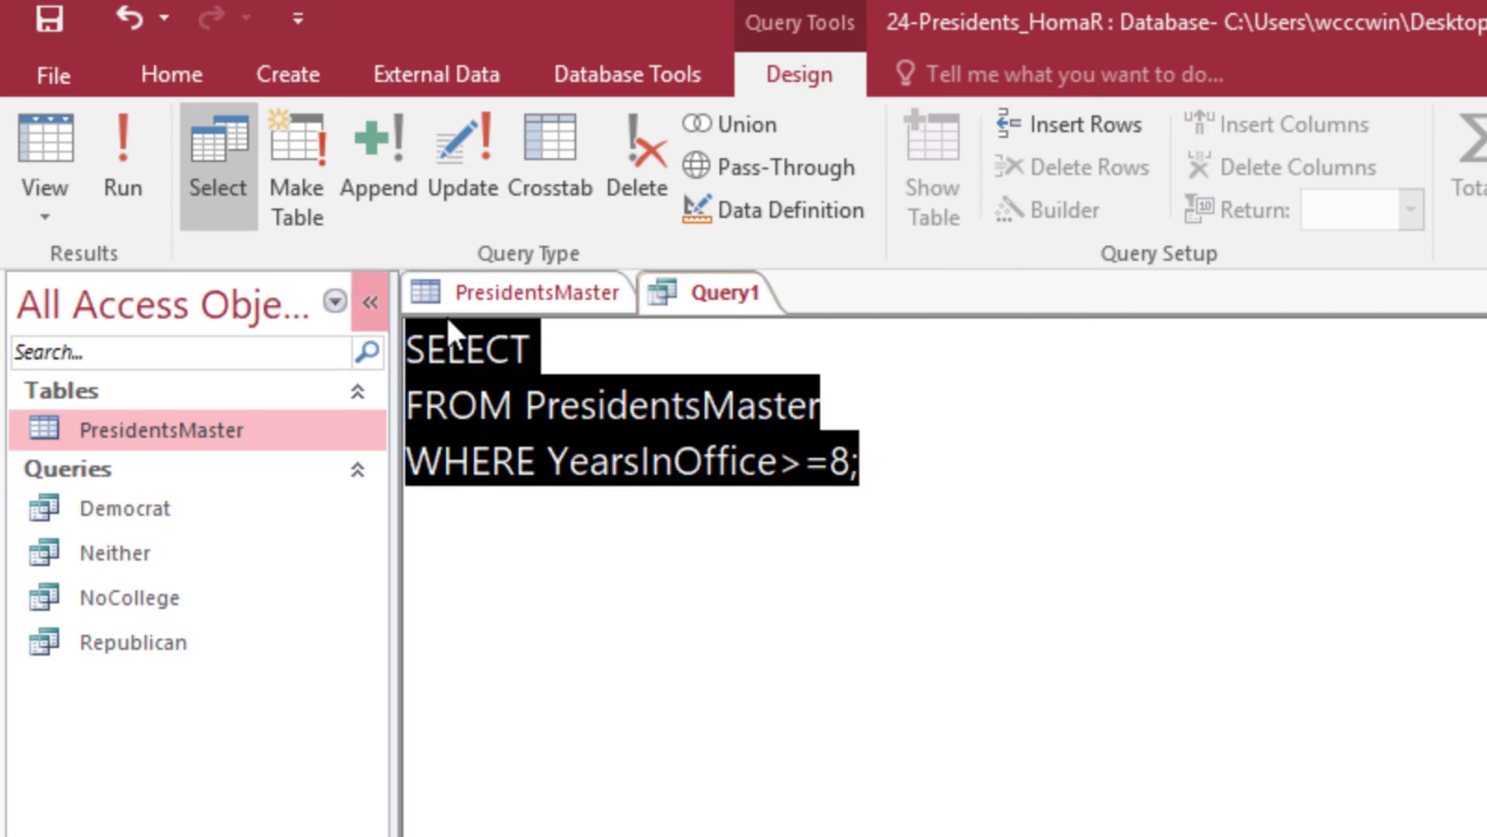
left_click(555, 341)
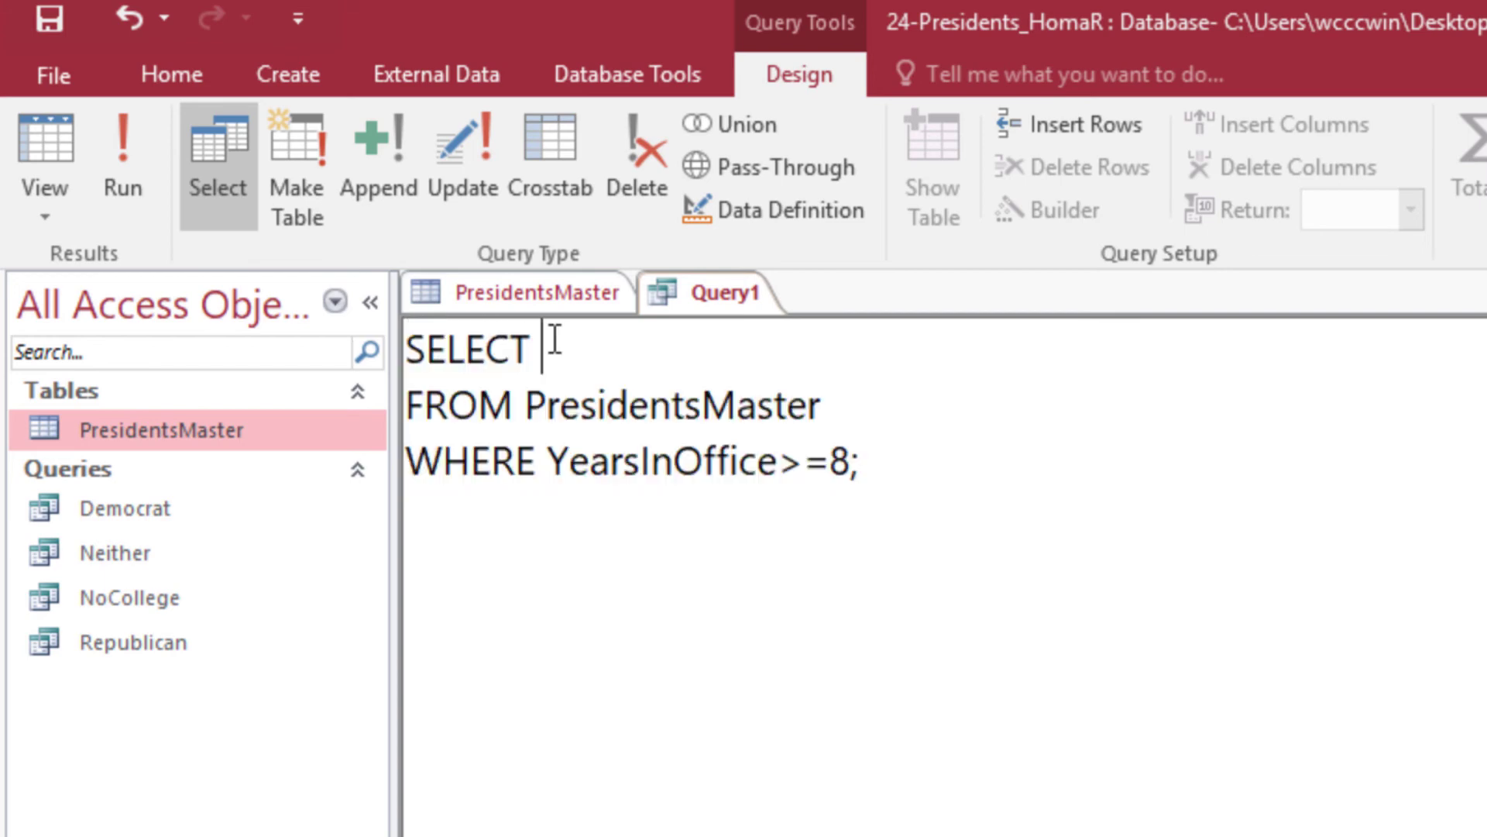
type("*")
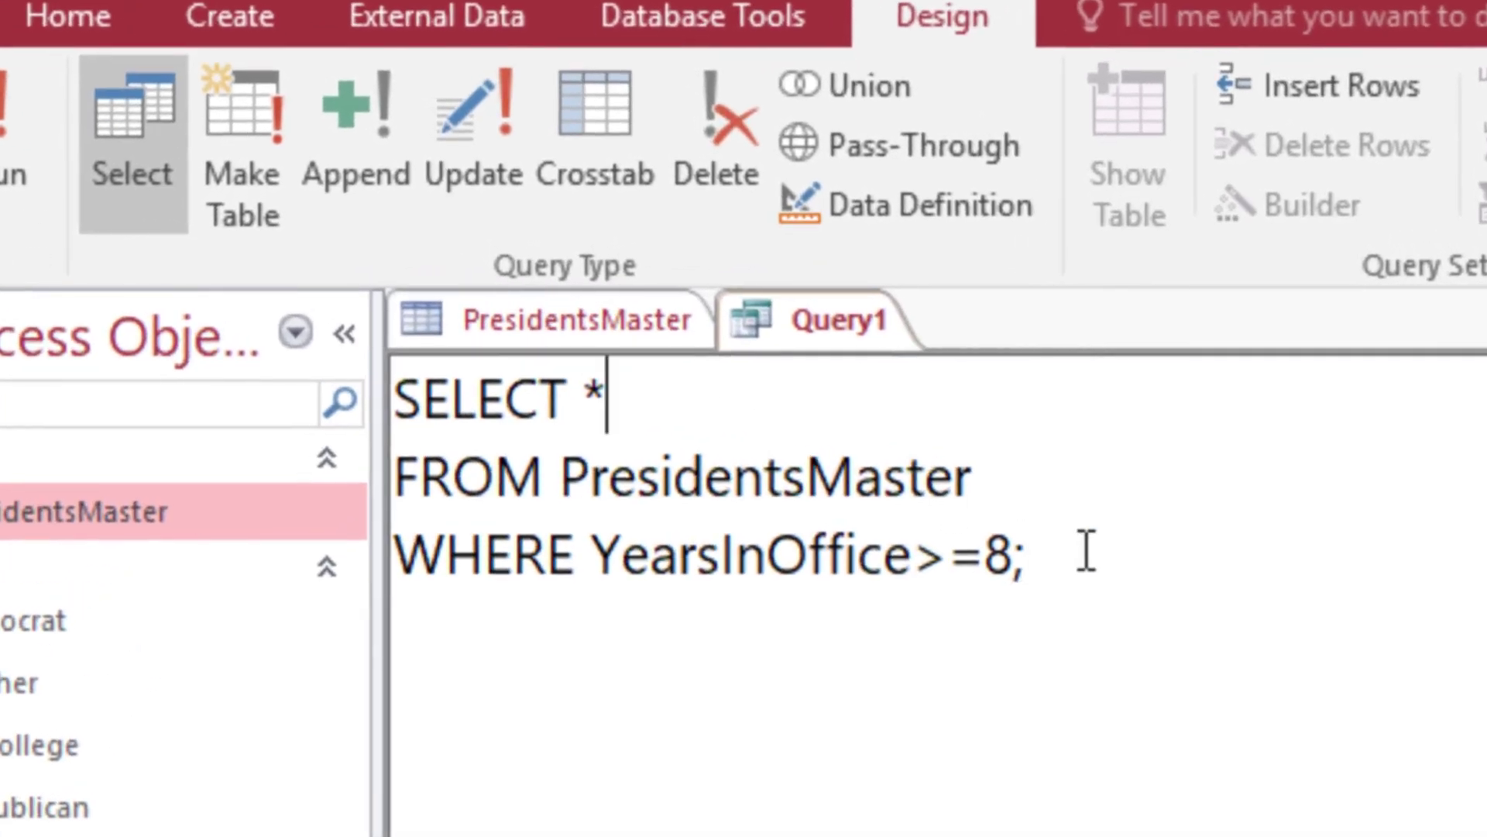
left_click_drag(1073, 561, 398, 392)
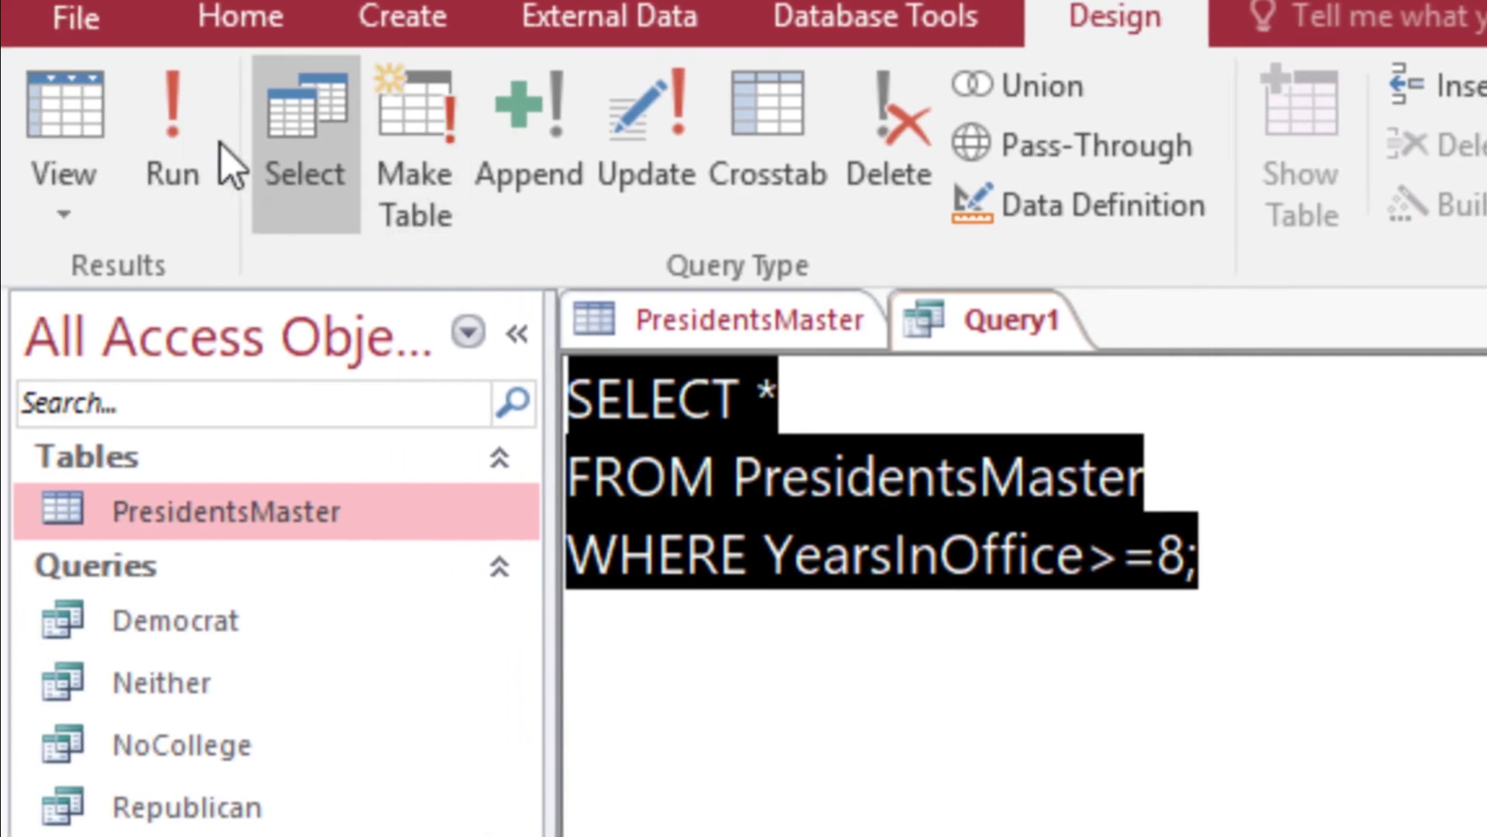
left_click(180, 118)
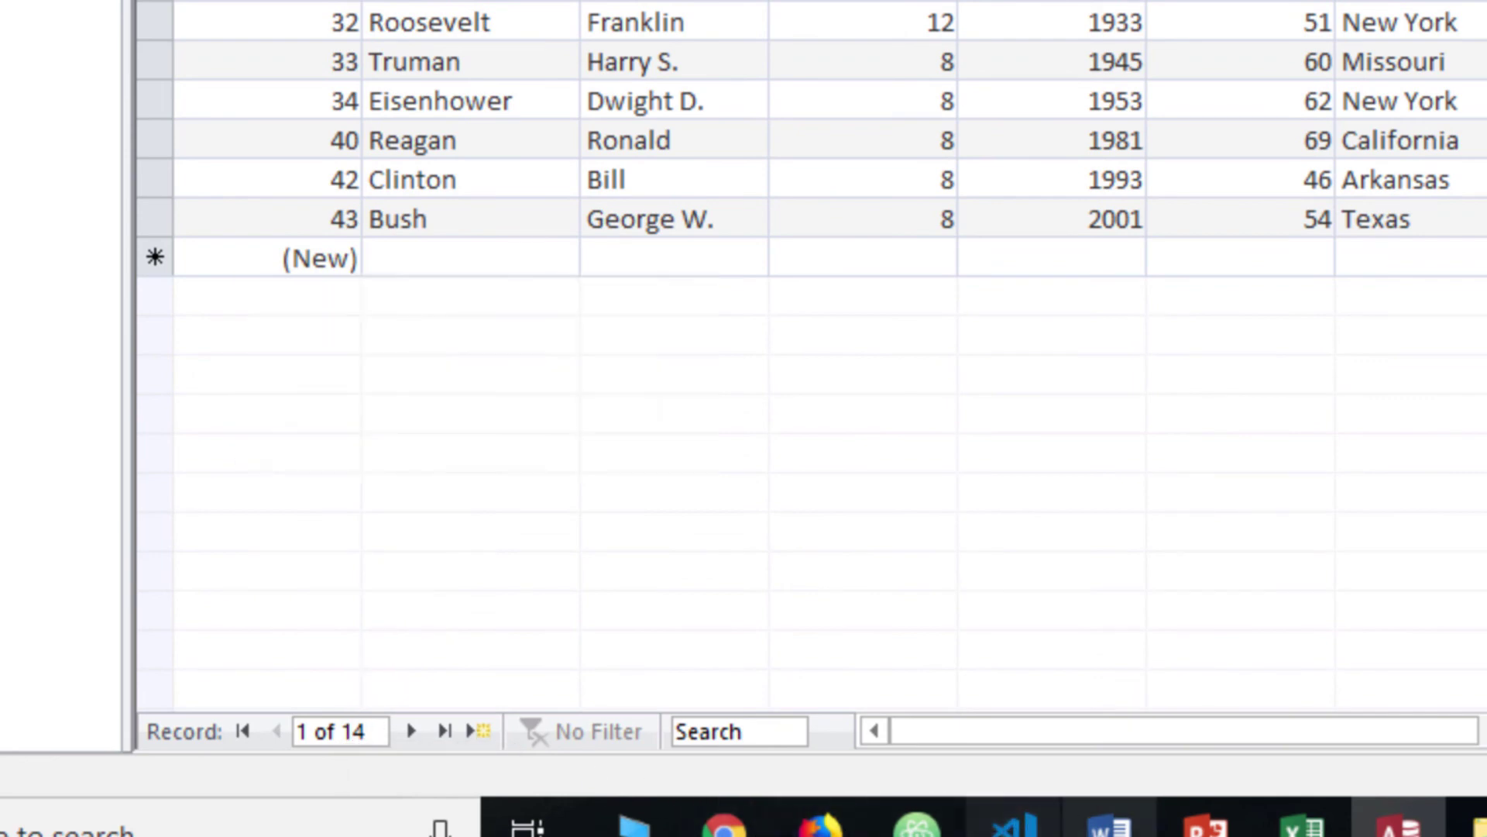
Switch to Word, enter 14 as the Years >= 8 answer, and add the label Years <4: on the same line.
left_click(1109, 821)
type("14")
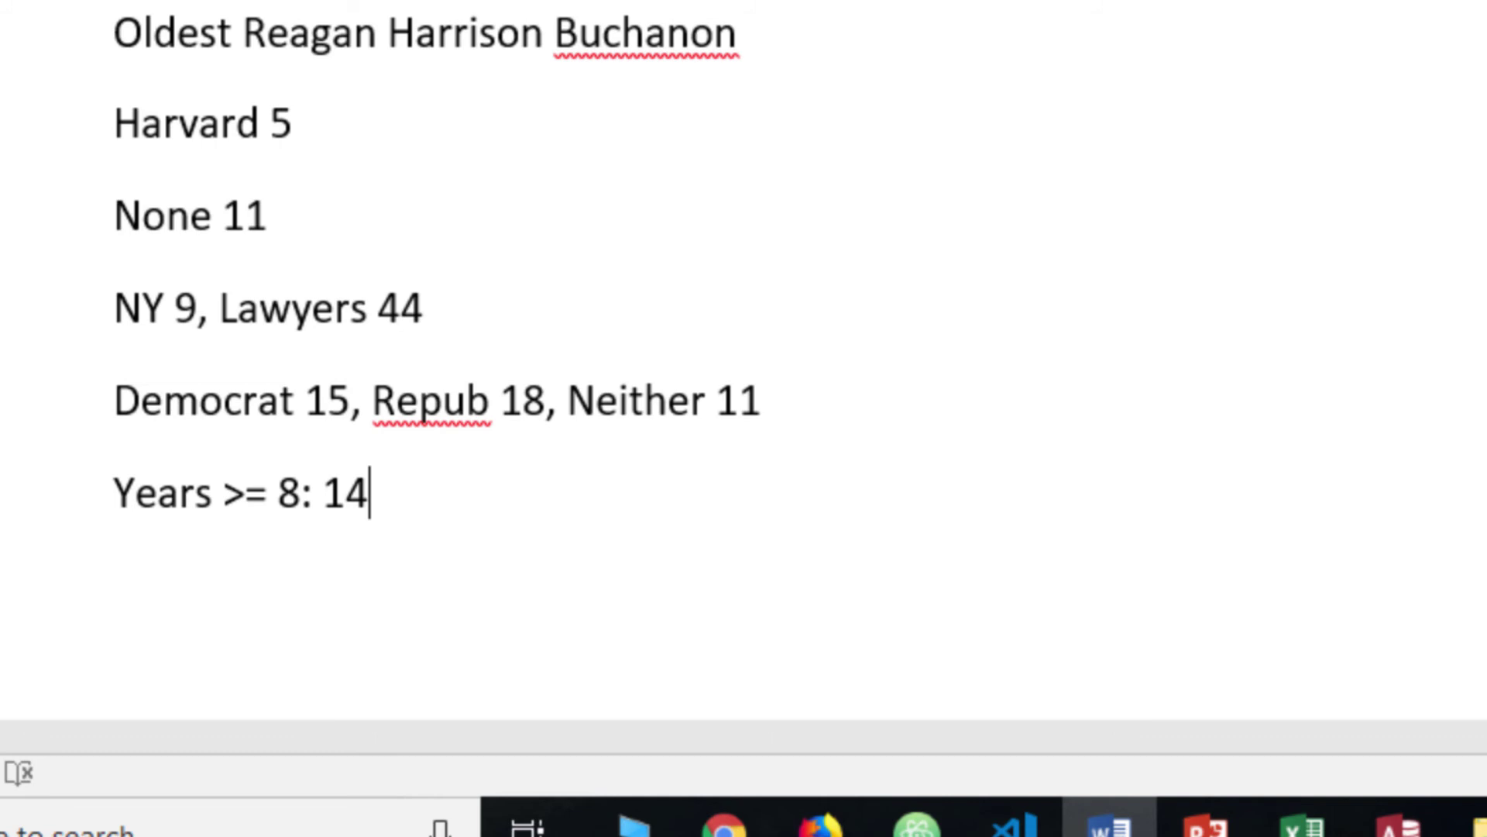
type(", ")
type("Years ")
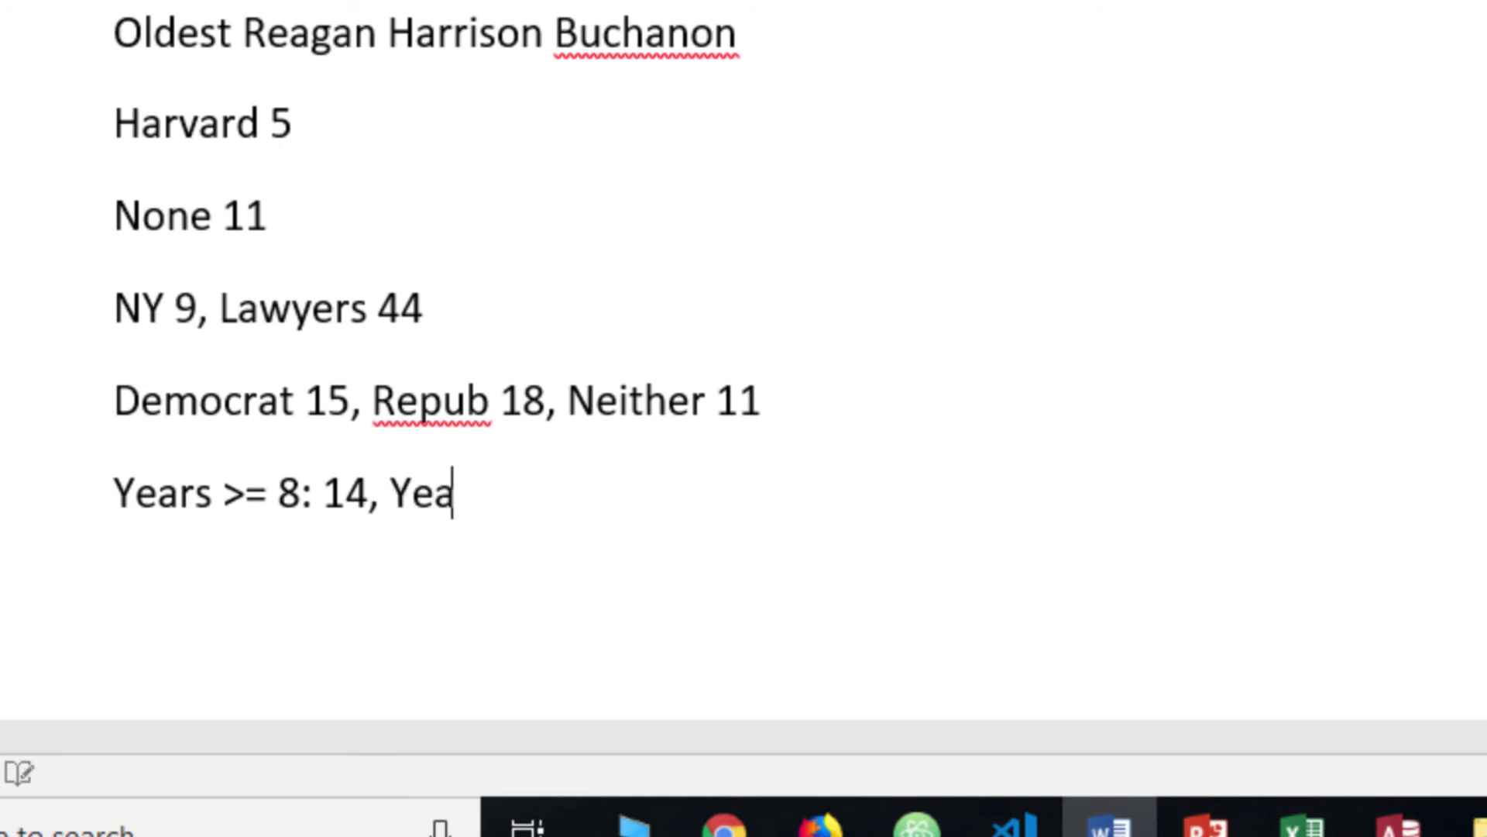
type("<4")
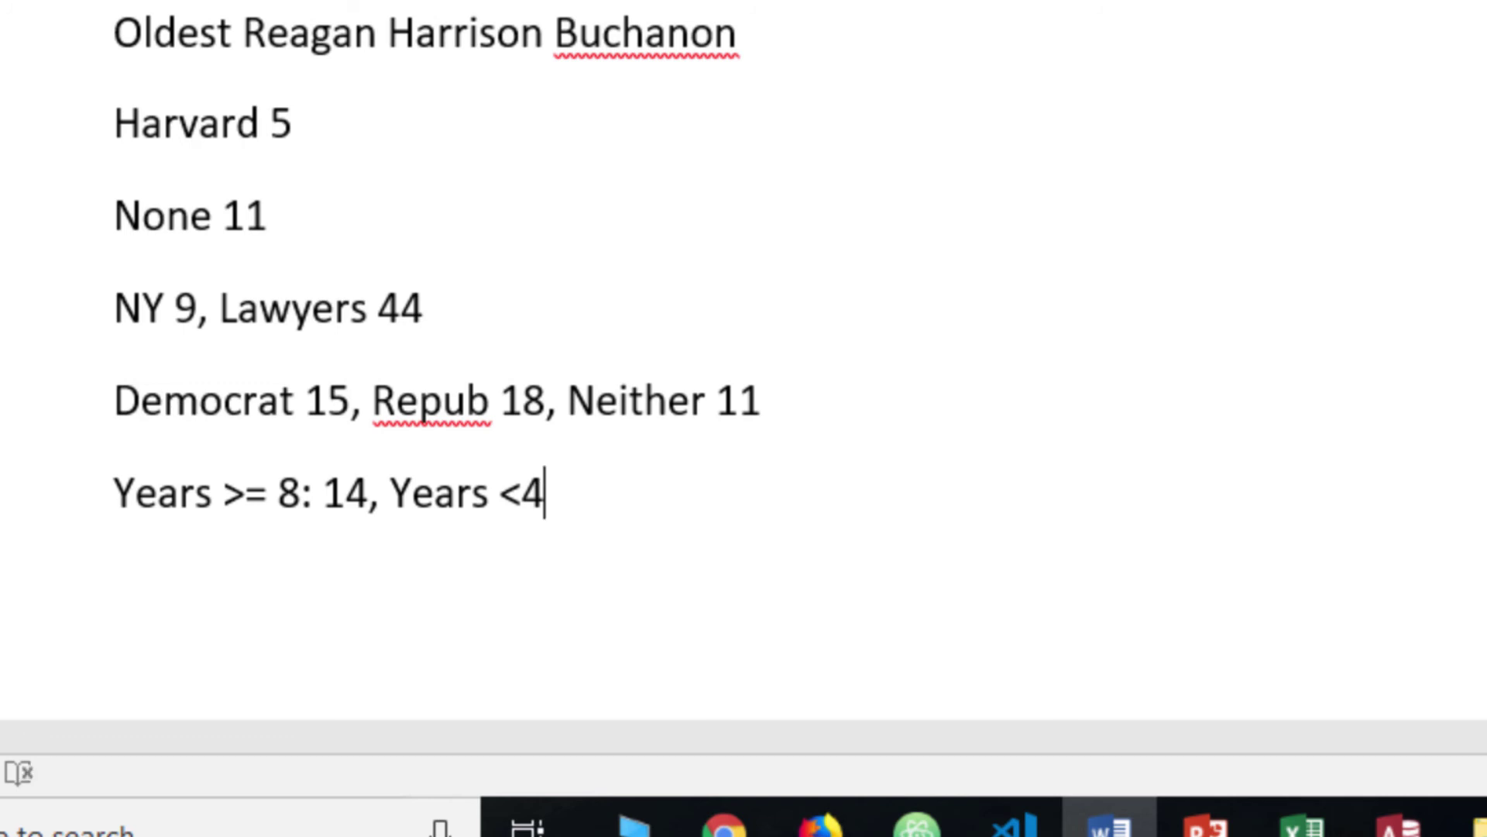
type(":")
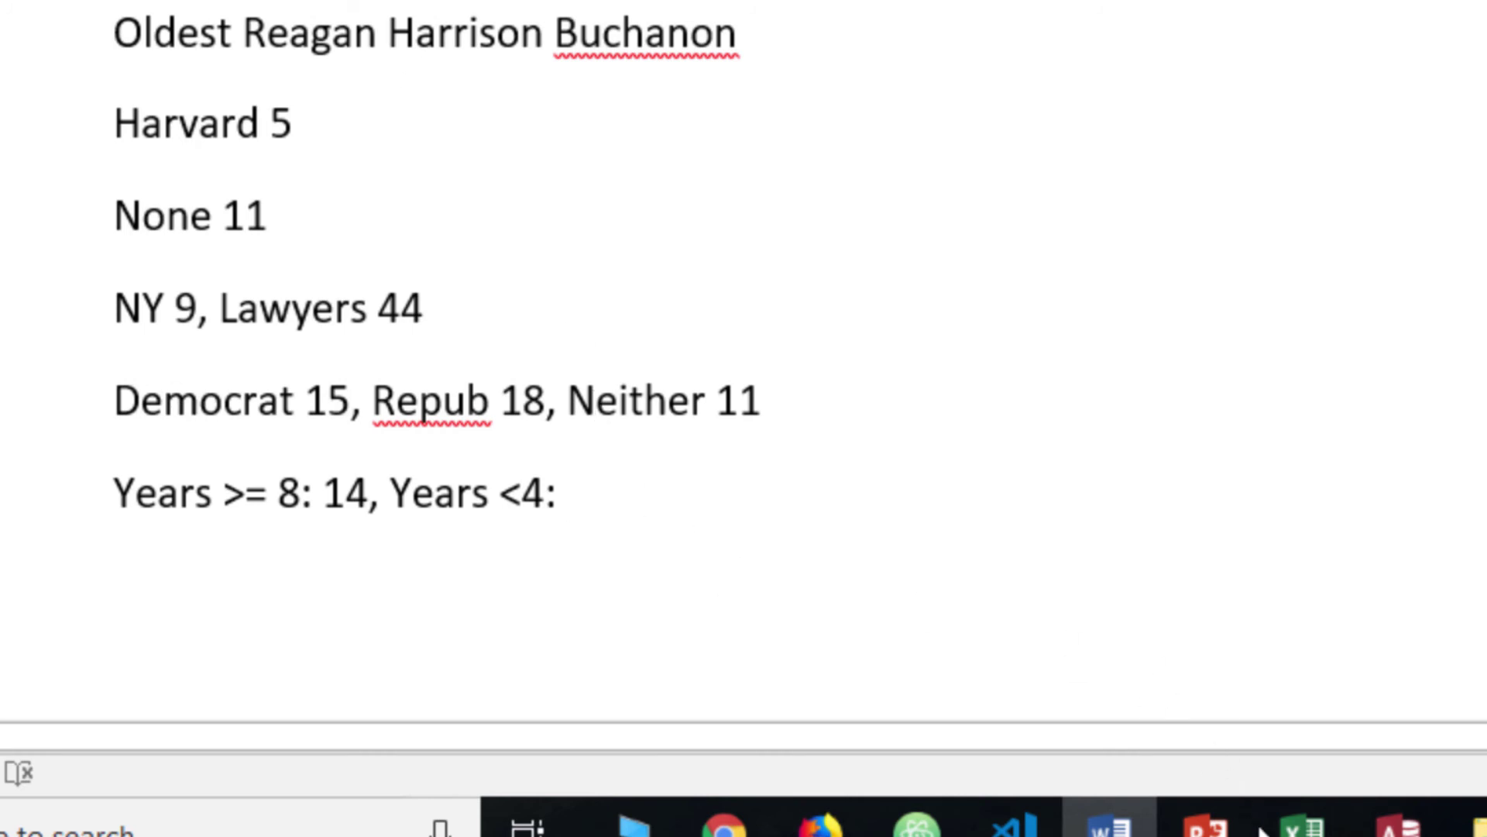
In Access, change the query's WHERE condition to YearsInOffice<4 in SQL view and run it.
left_click(1412, 829)
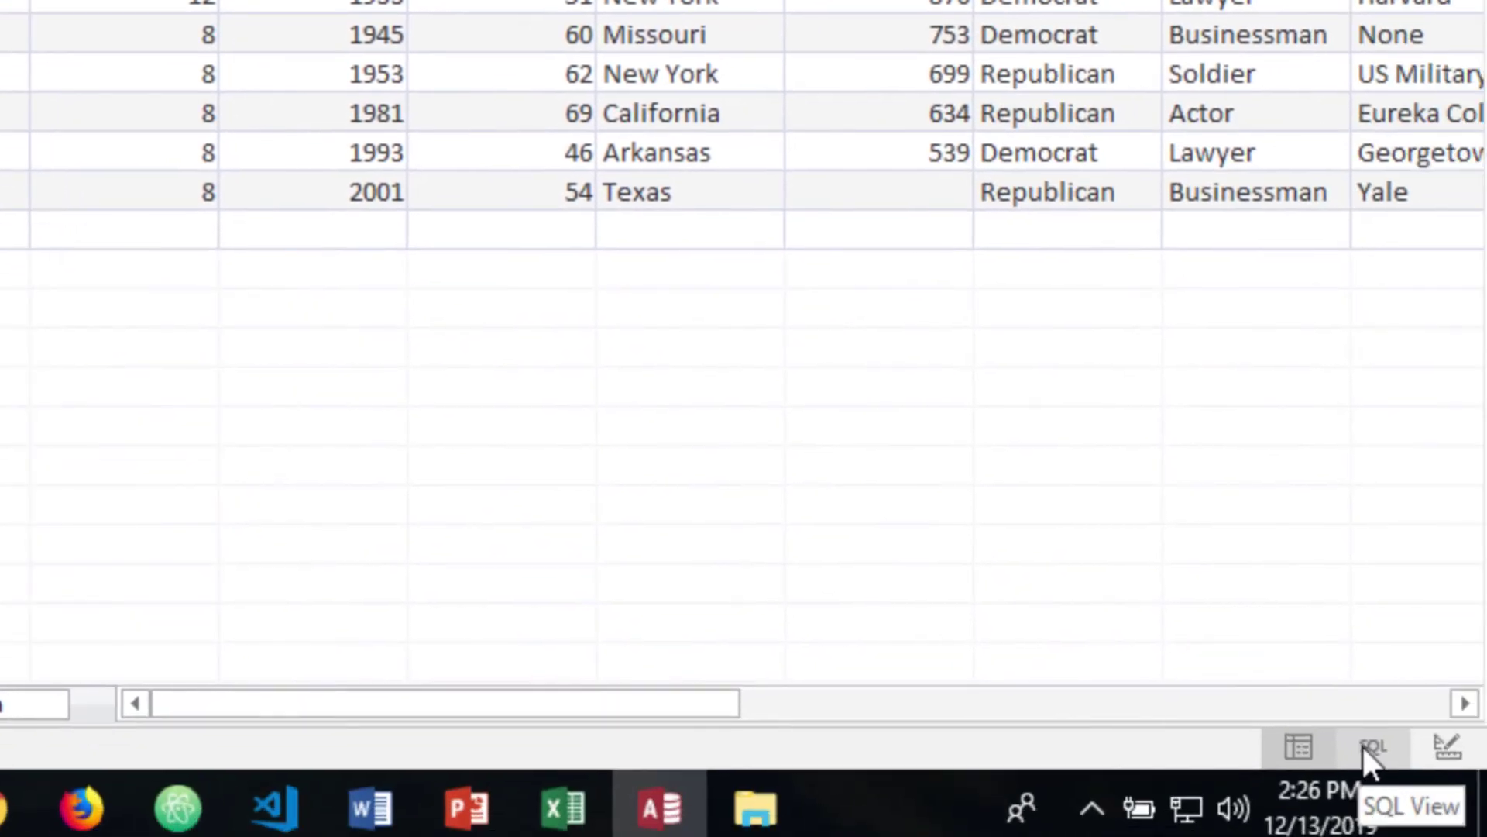
left_click(1367, 746)
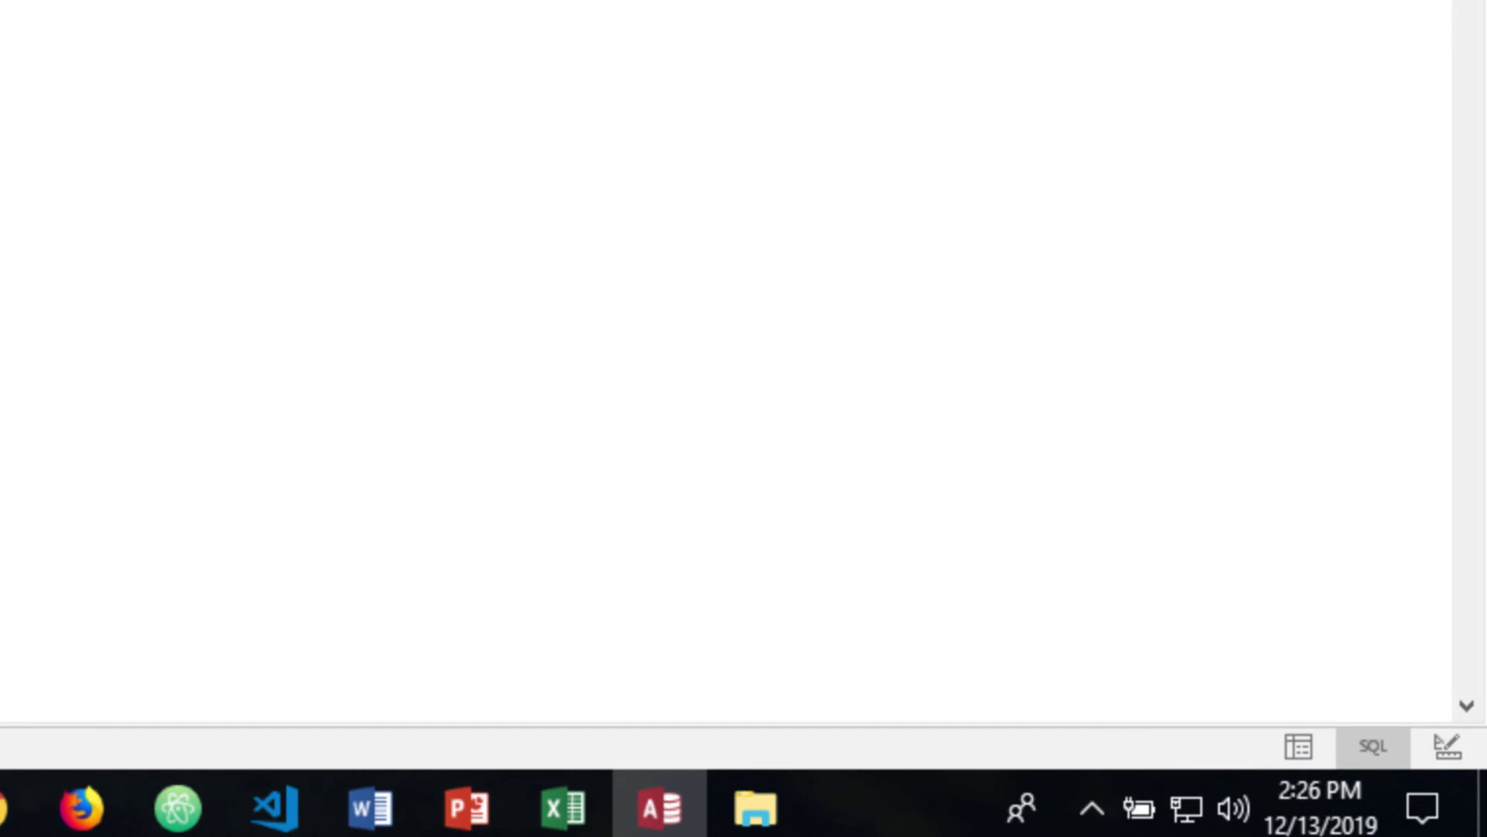
left_click_drag(822, 422, 873, 418)
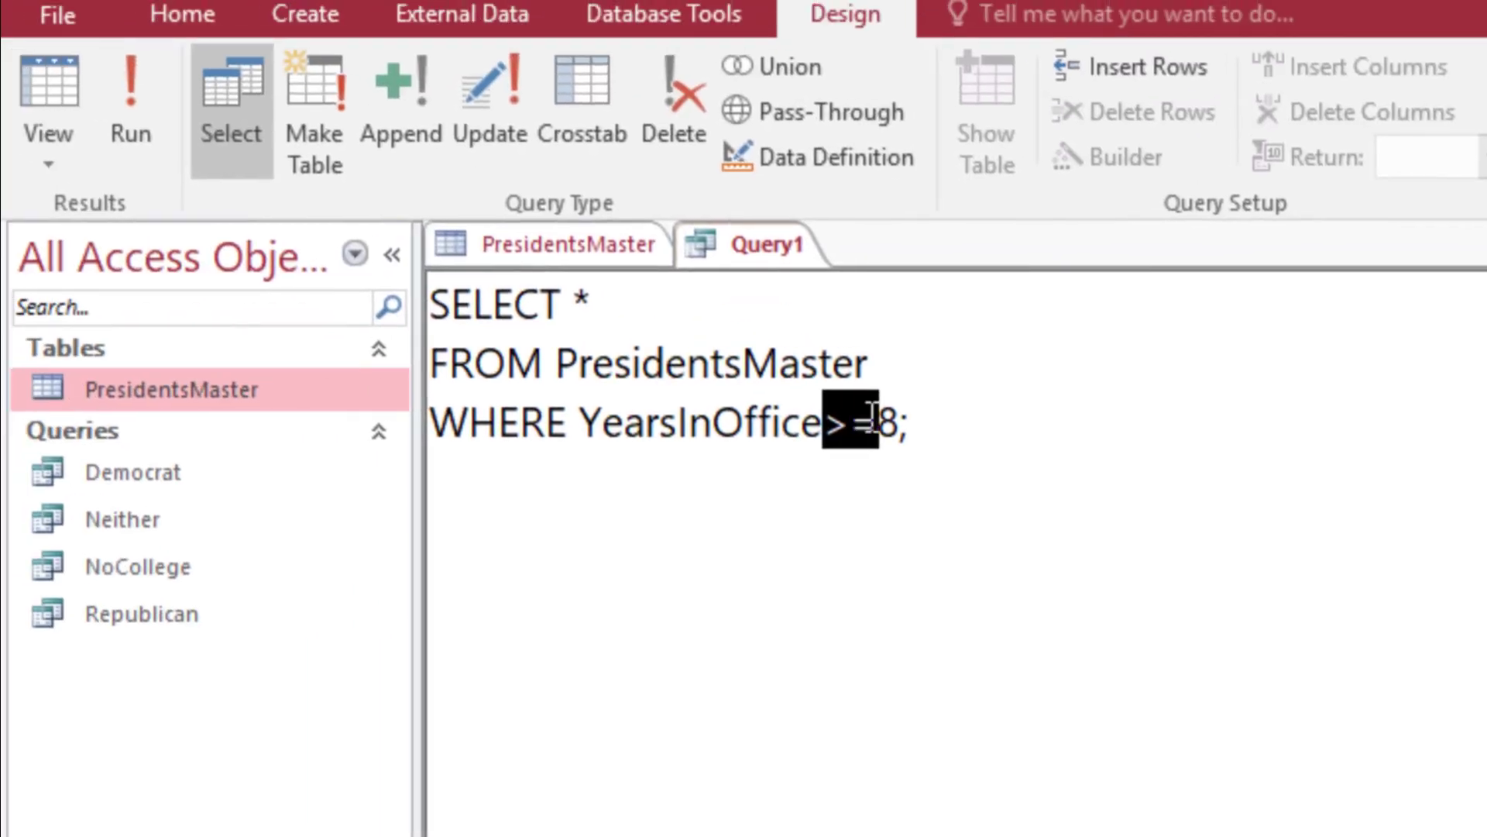
type("<4")
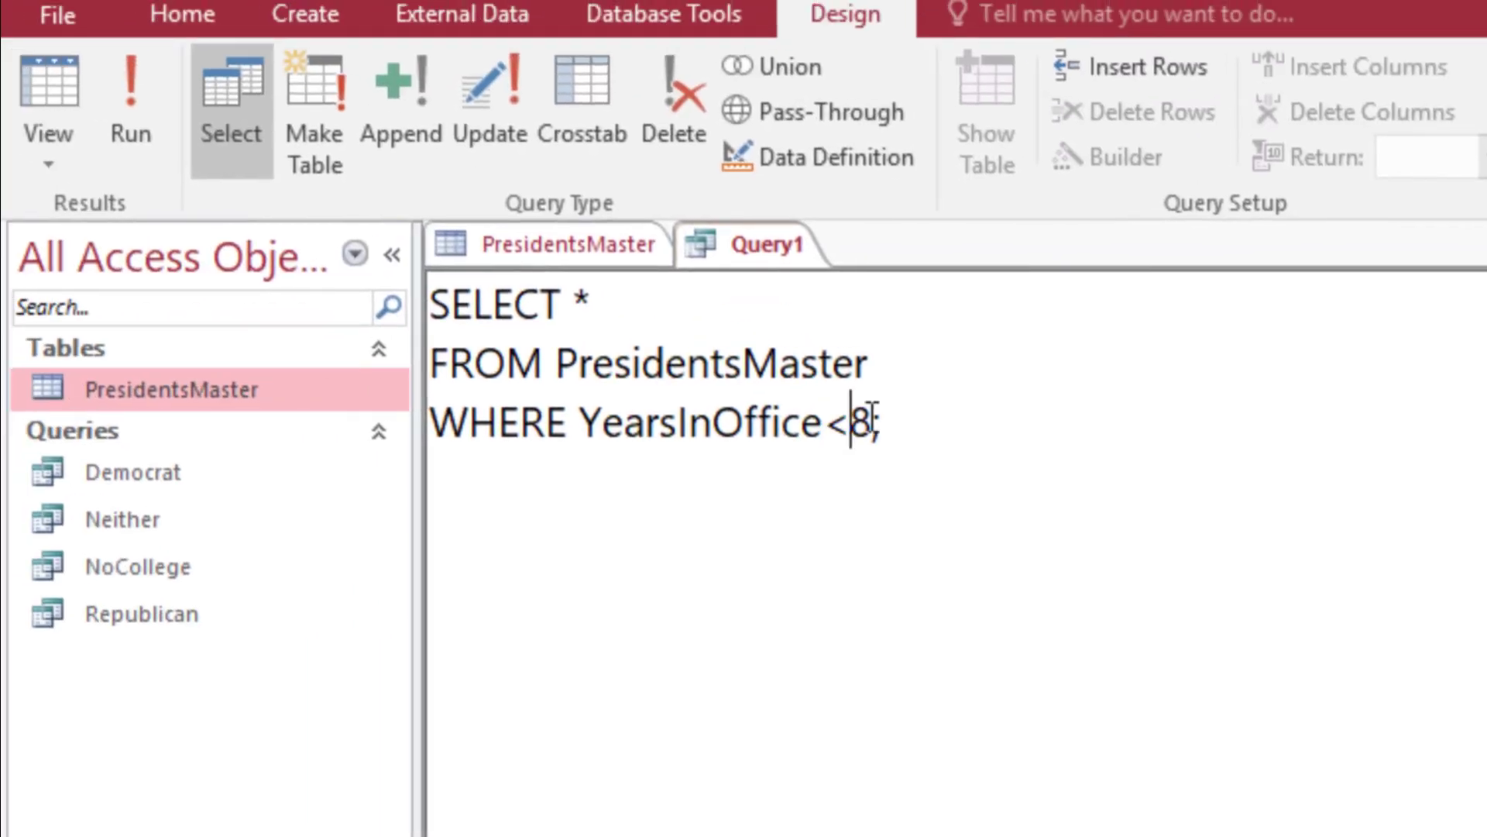
left_click(890, 433)
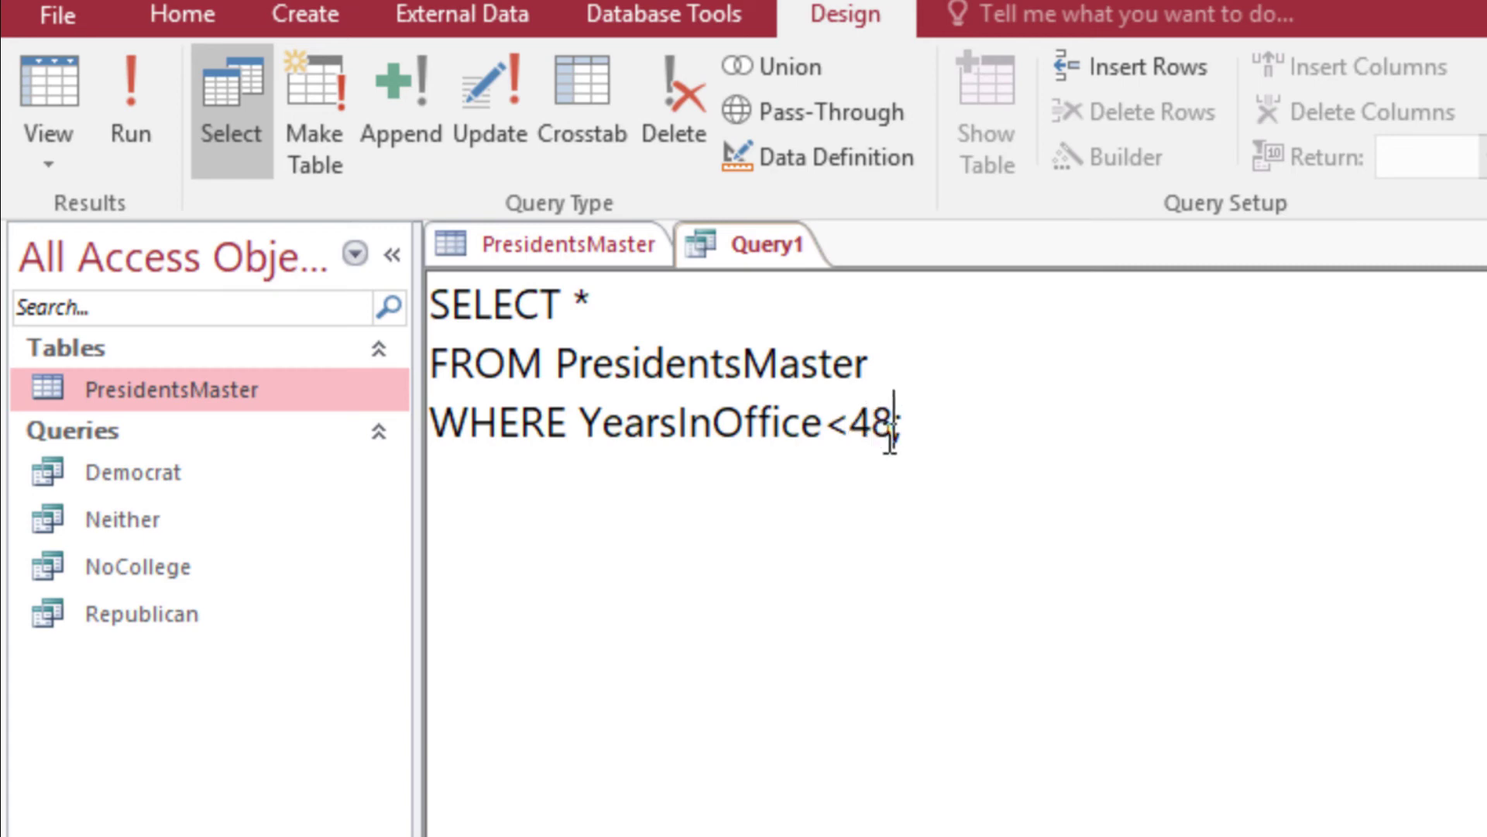
key("BackSpace")
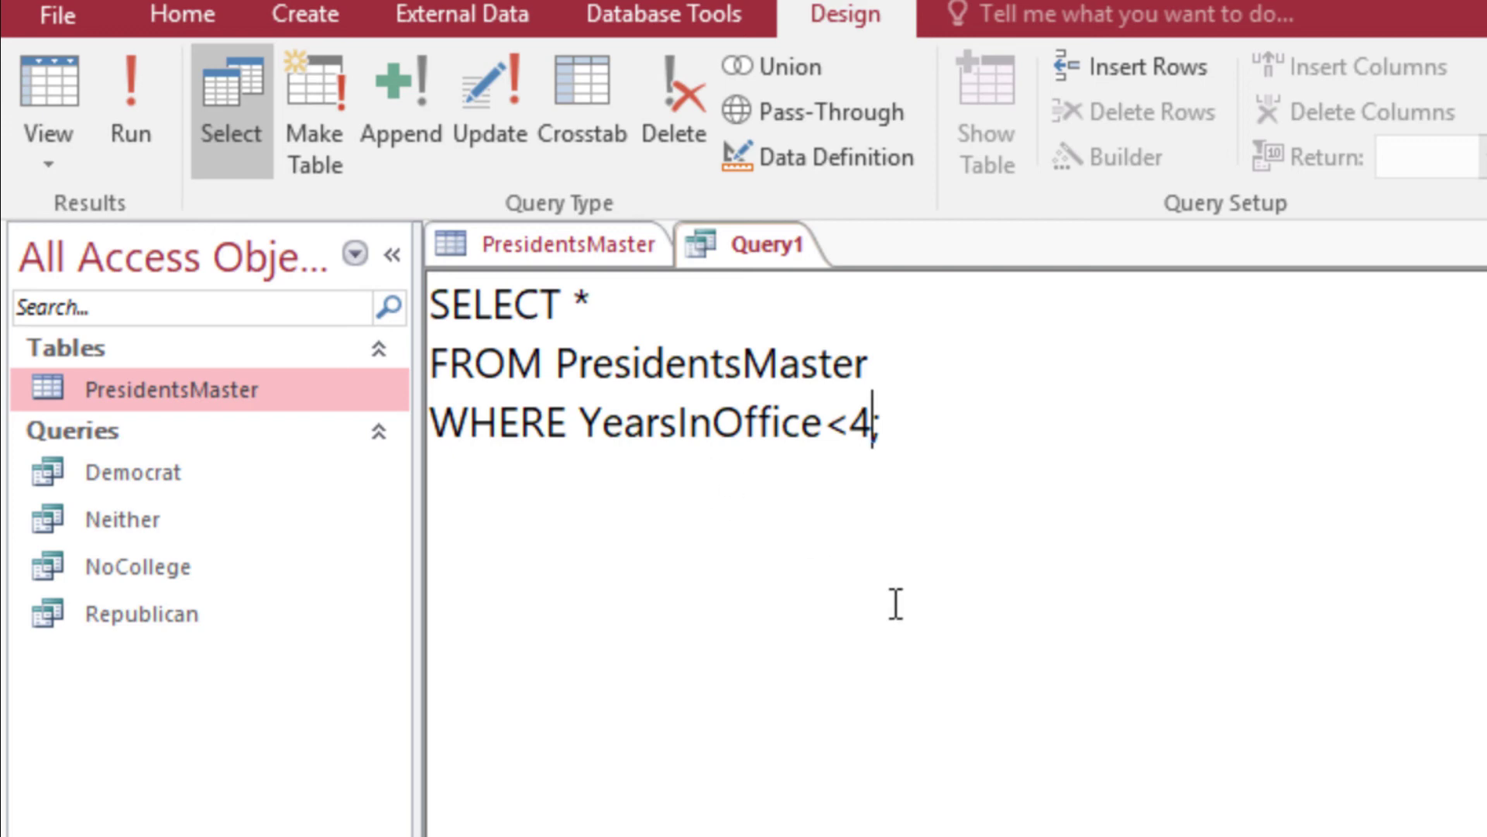
left_click(131, 116)
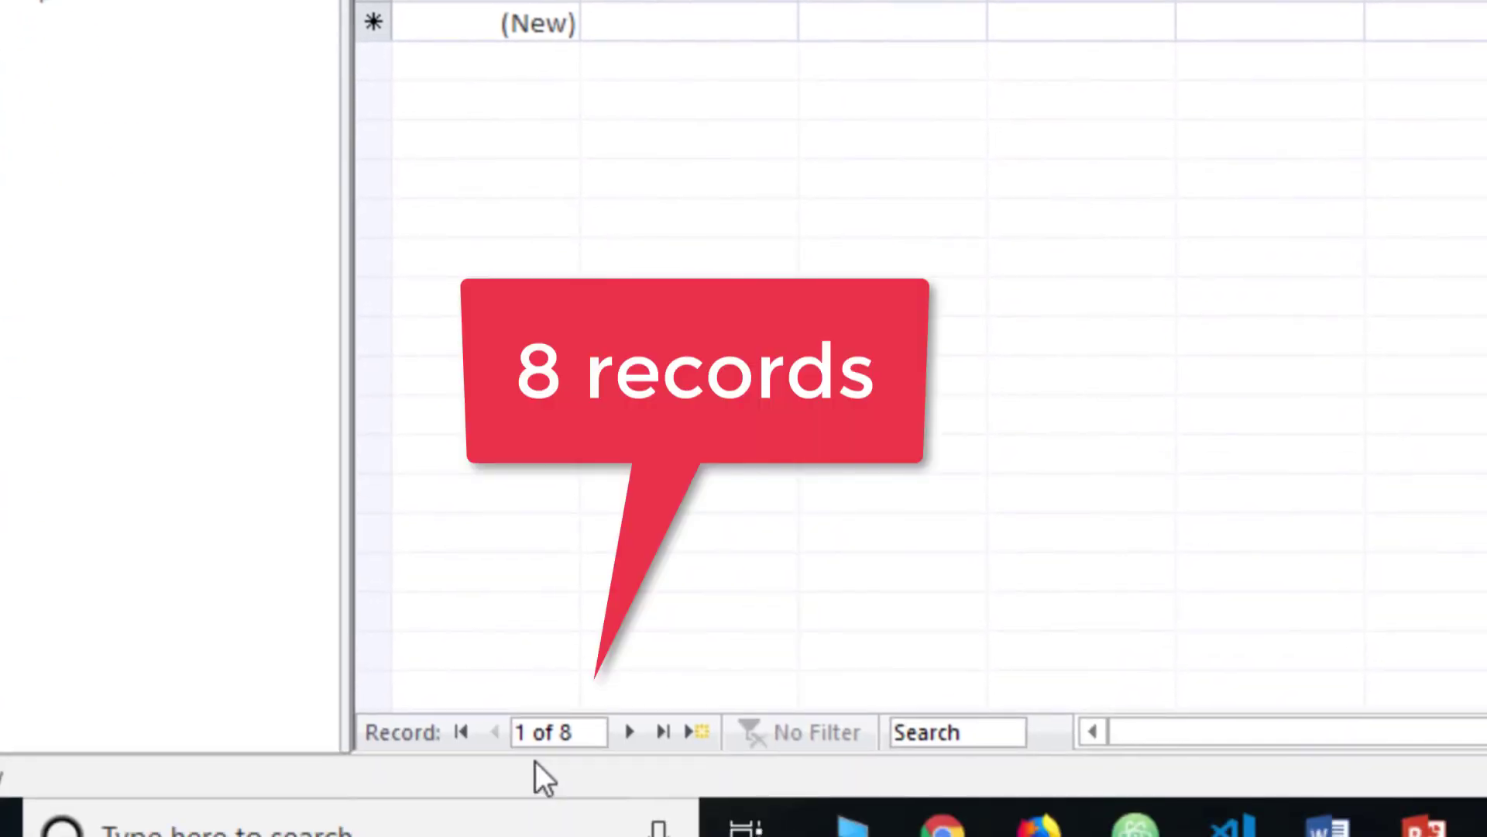
Switch to Word, enter 8 as the Years <4 answer, and bring up the assignment page in the browser.
left_click(1324, 828)
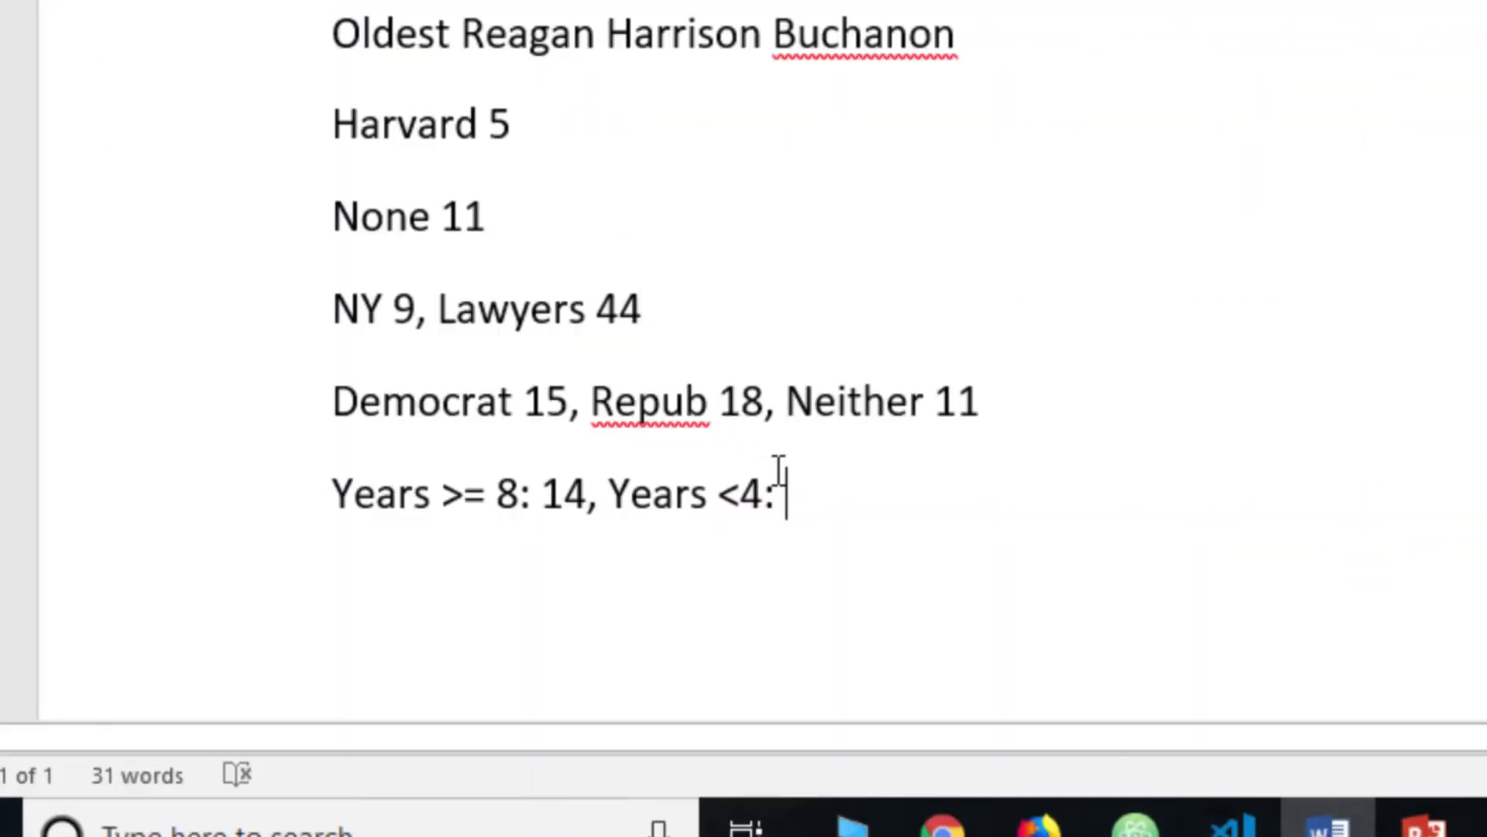
type("8")
left_click(1422, 823)
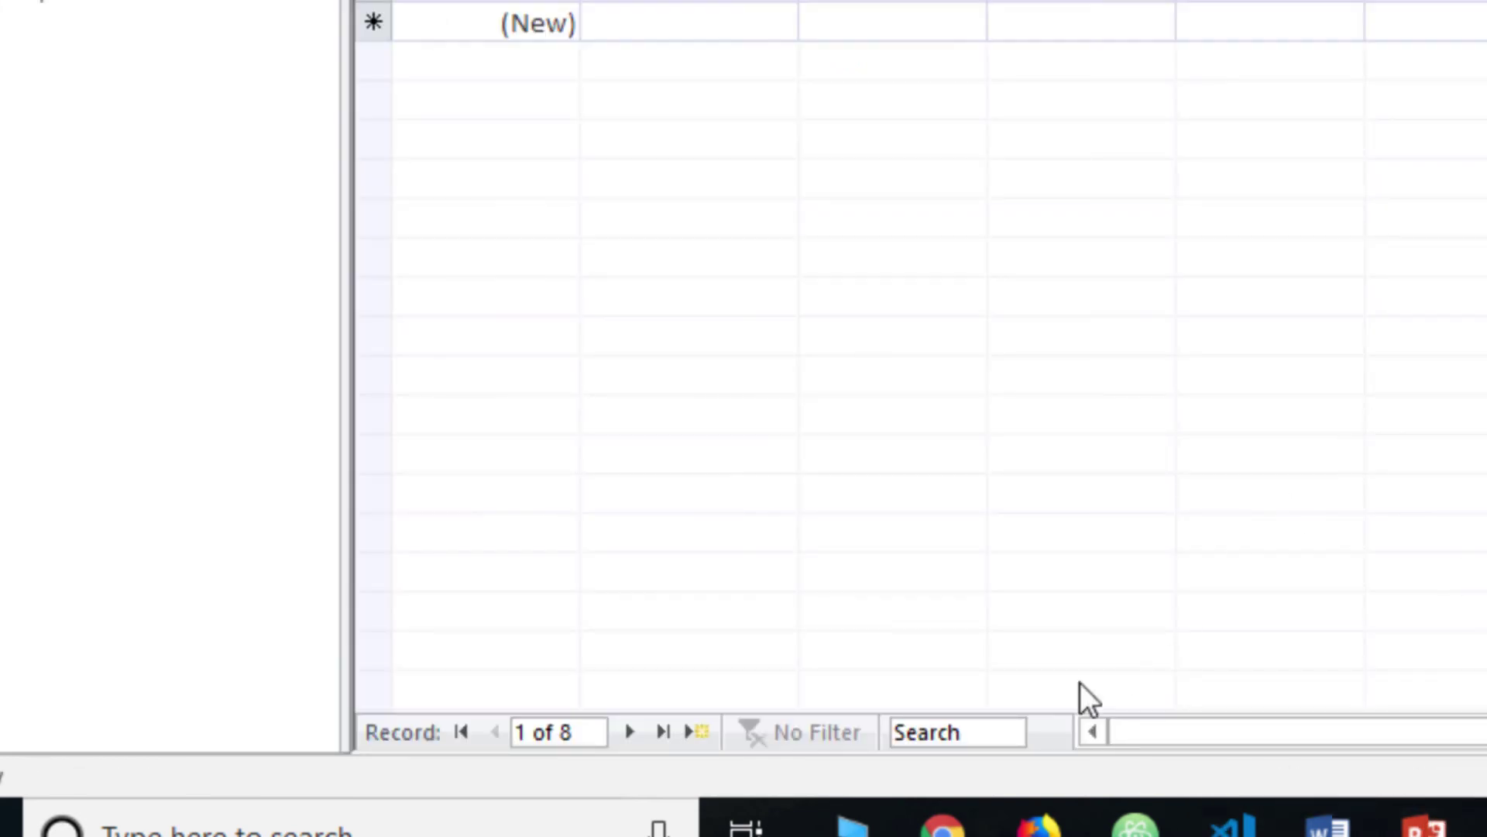
left_click(943, 825)
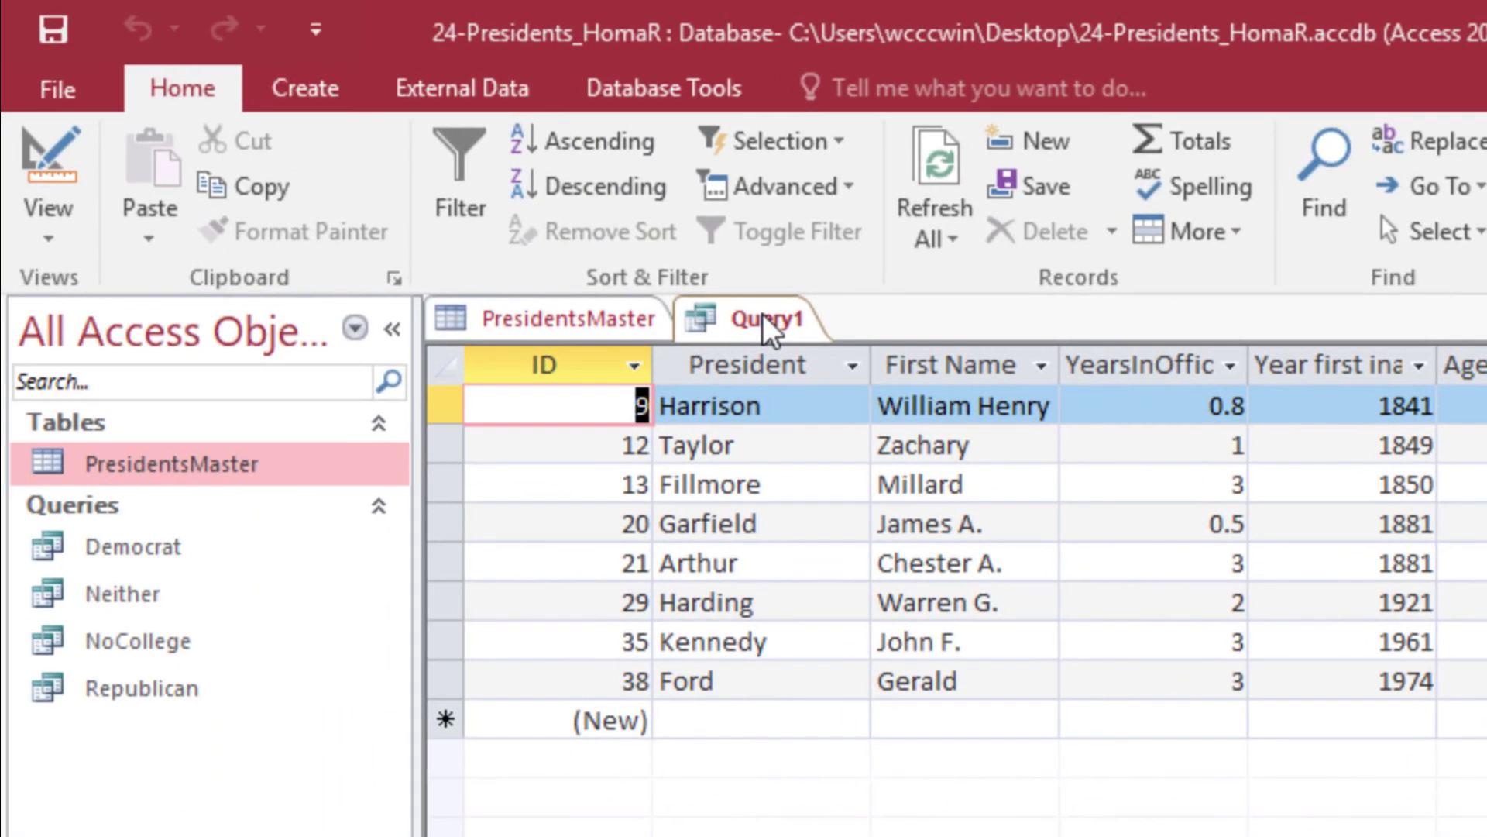
In Access, close Query1 and the PresidentsMaster table without saving the changes to either.
right_click(769, 325)
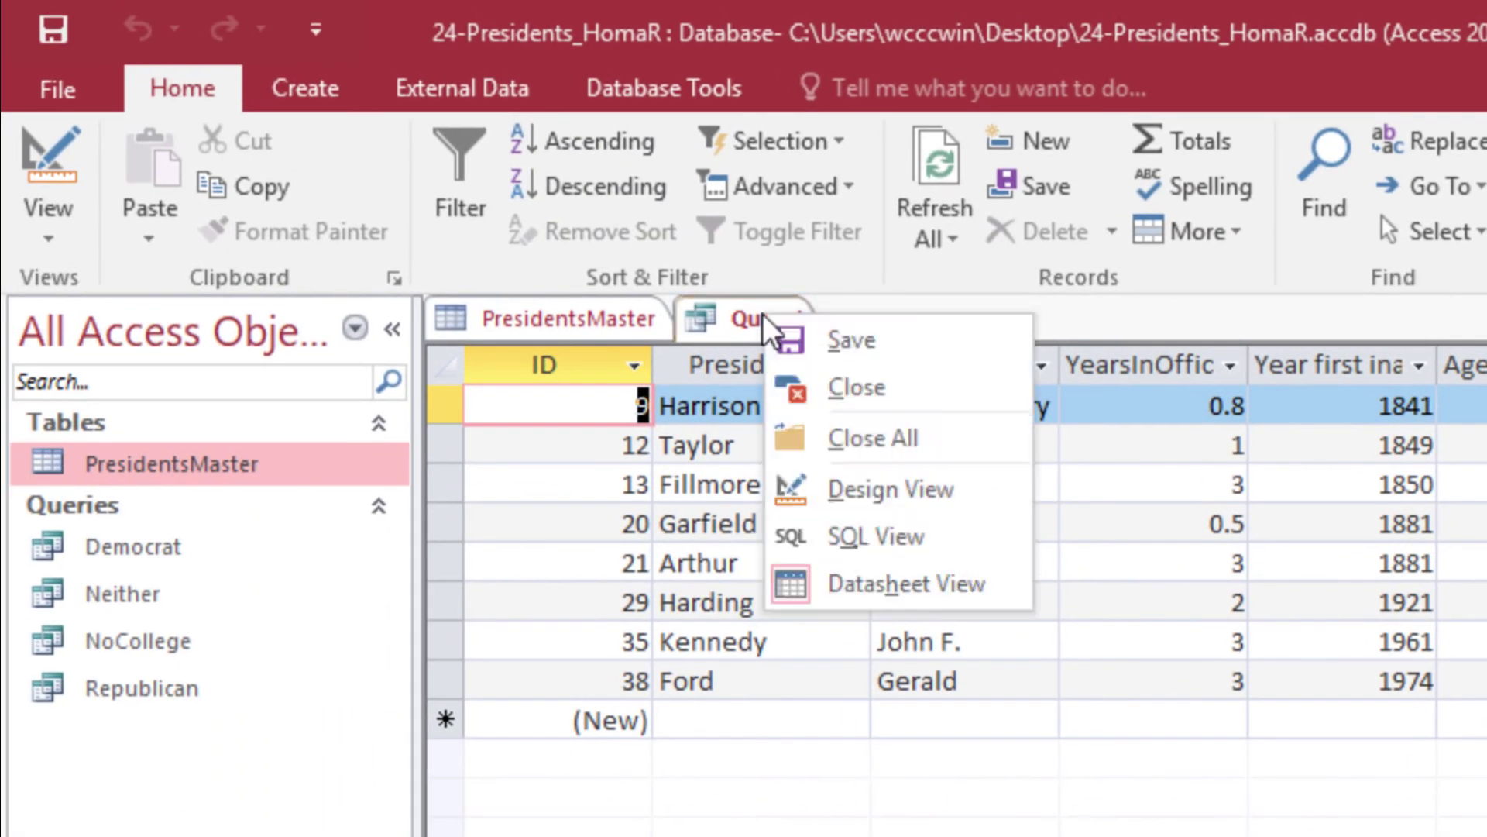
left_click(864, 391)
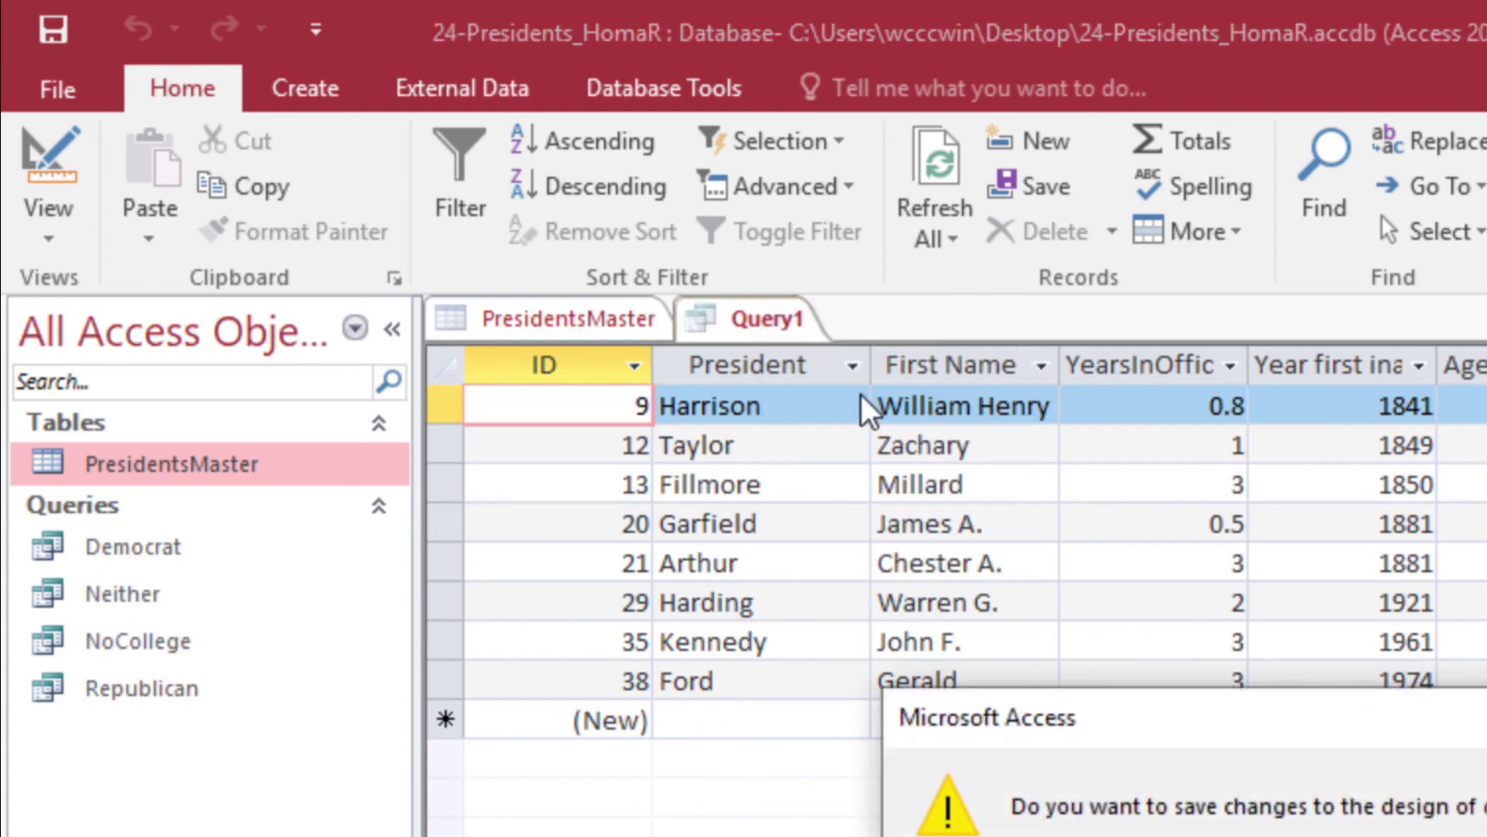
key("n")
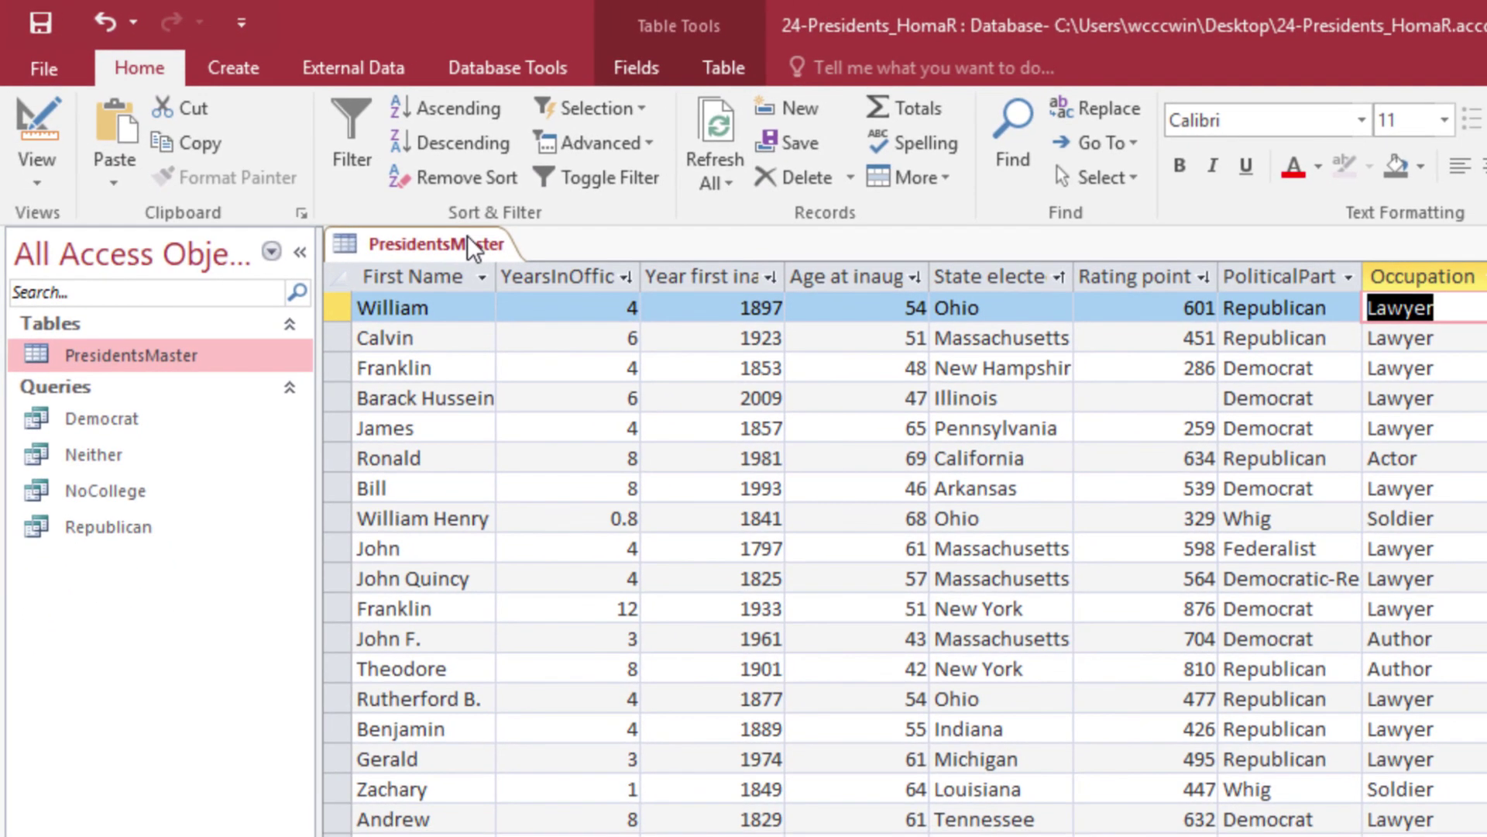
right_click(473, 241)
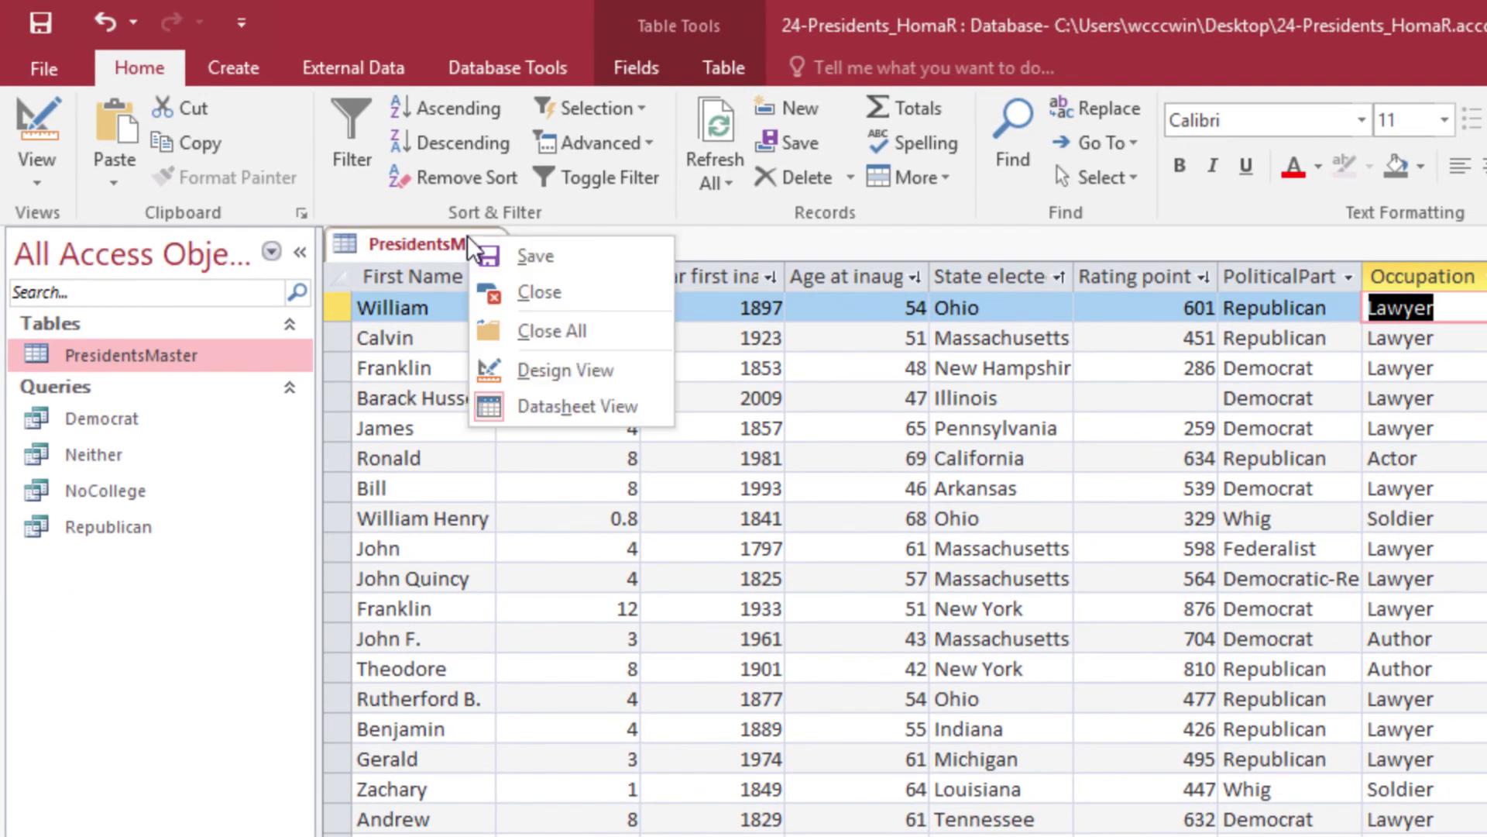
left_click(514, 294)
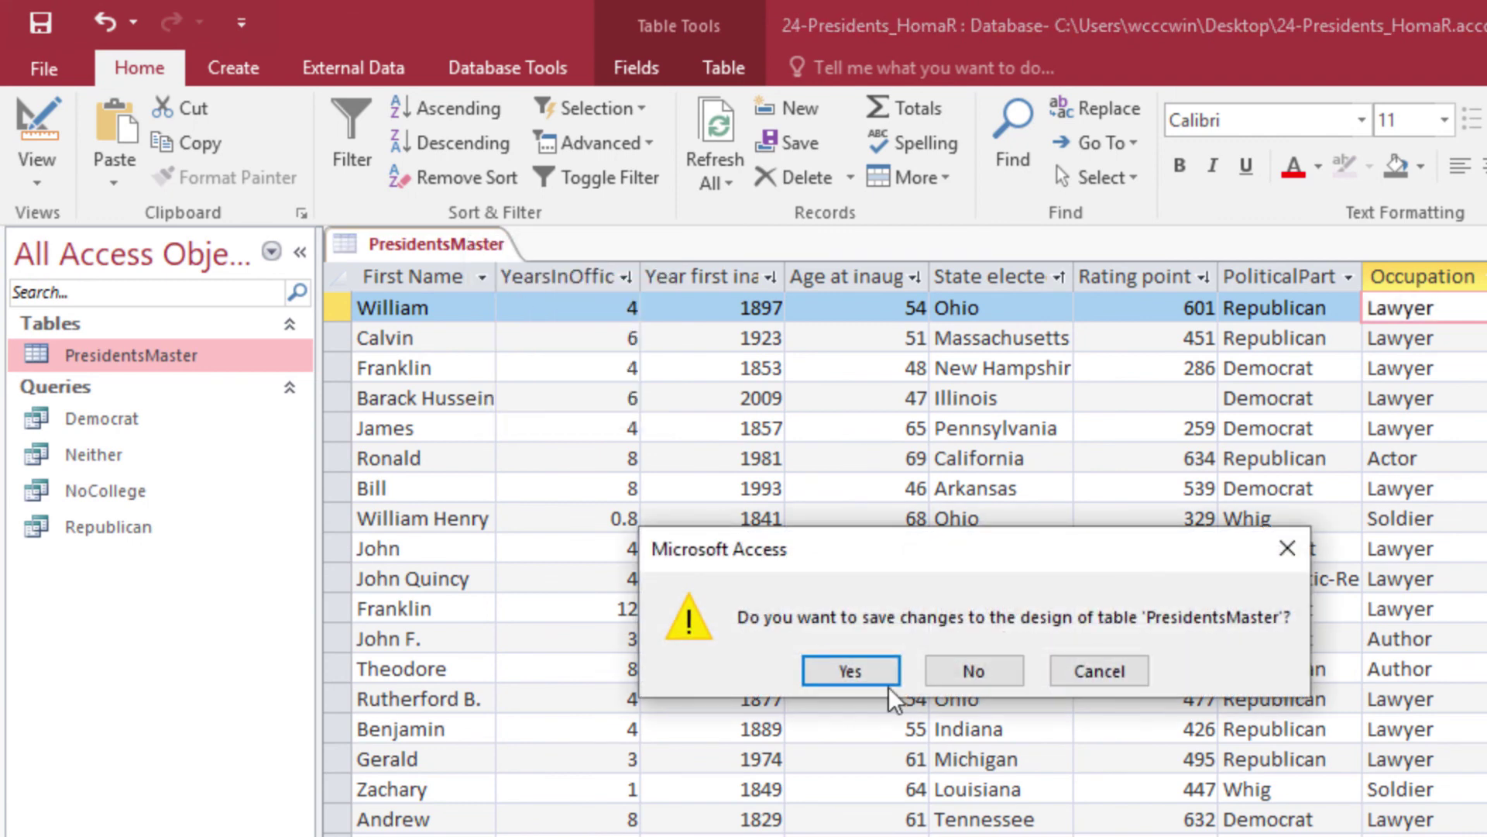
left_click(942, 676)
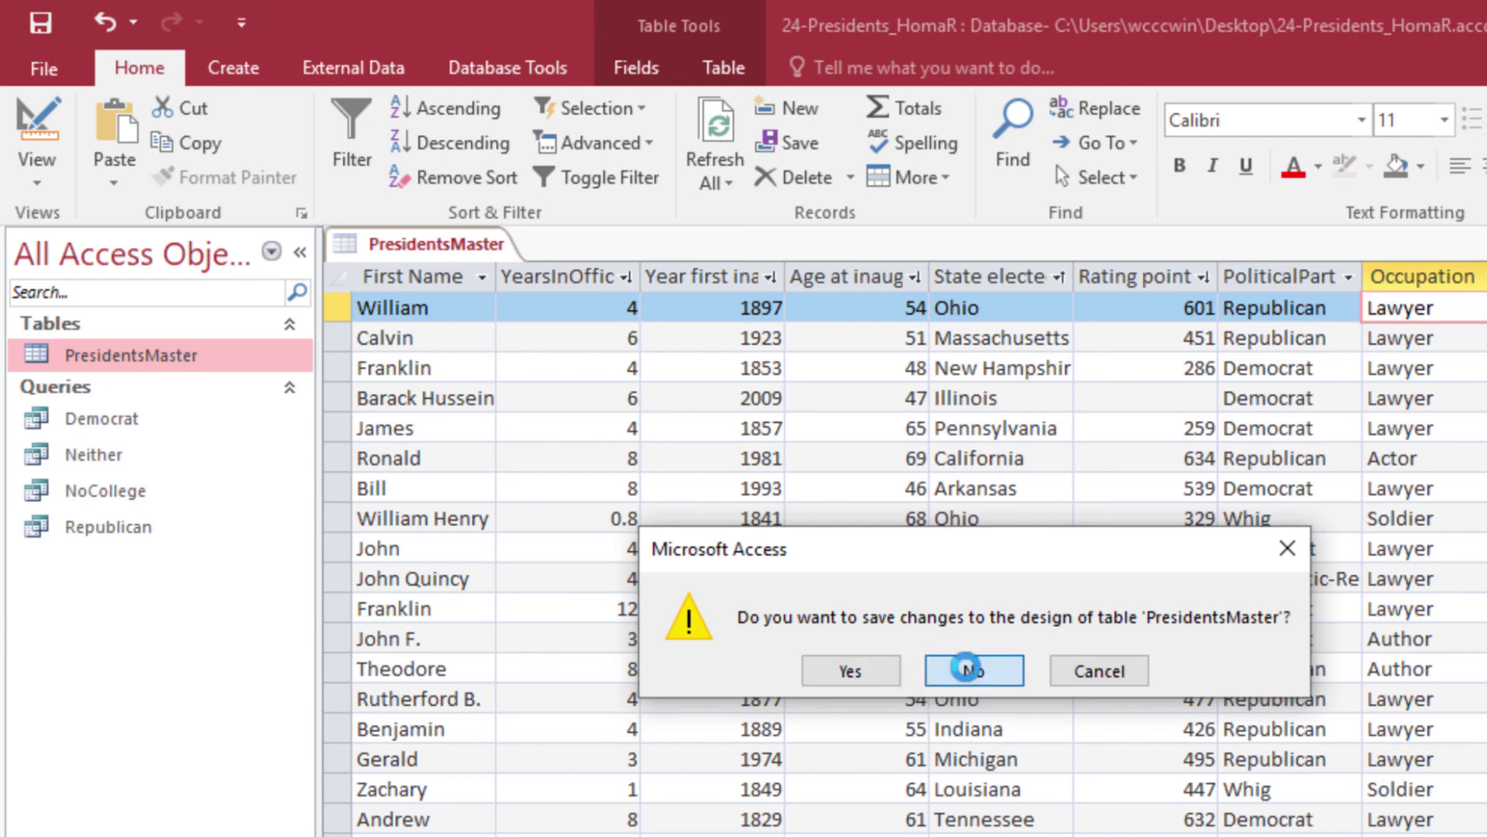
Export the NoCollege query to the Desktop as the Excel workbook NoCollege.xlsx, without formatting, and close the export wizard.
left_click(124, 498)
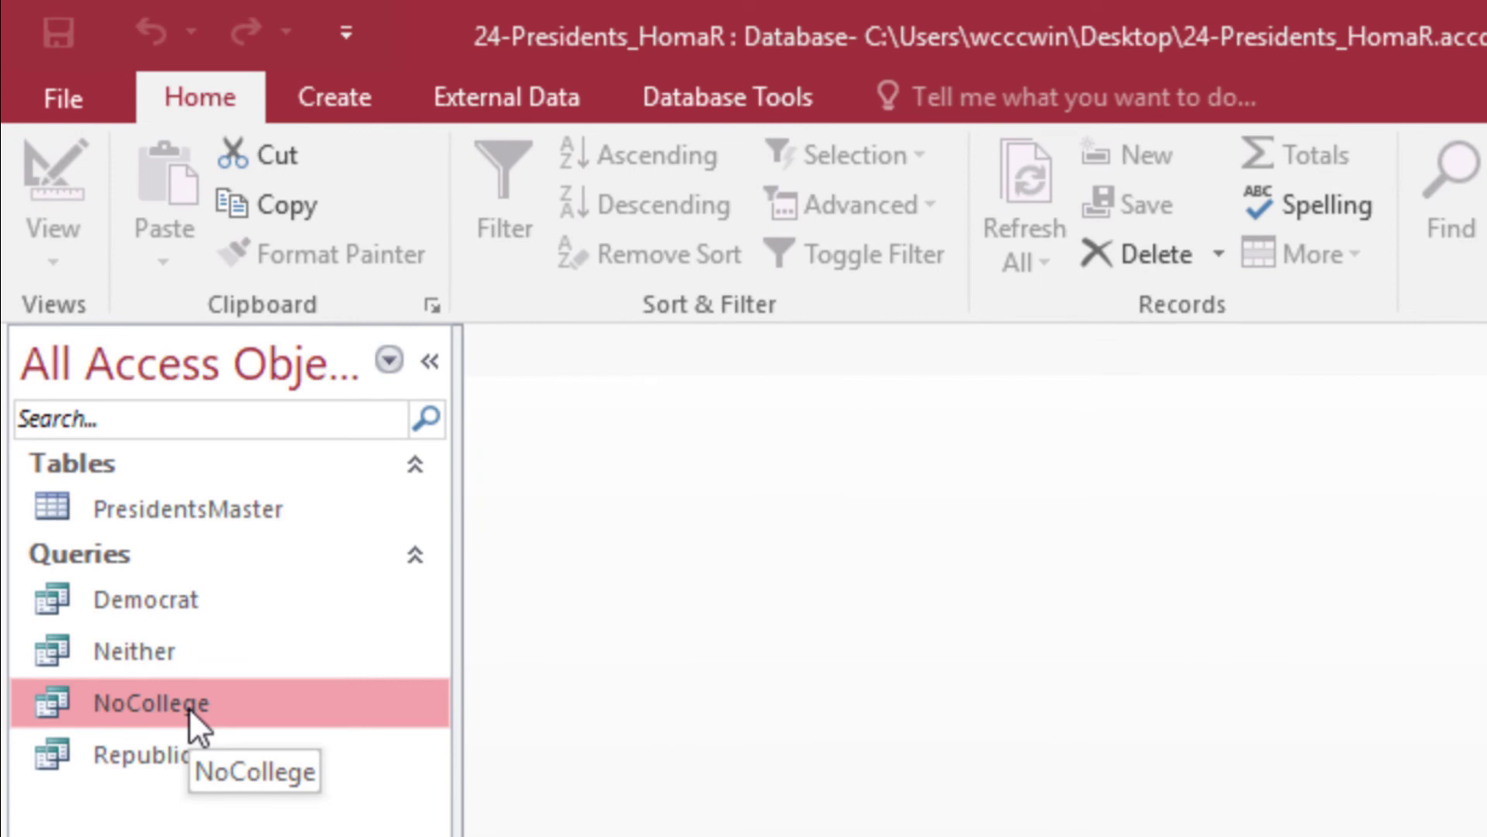
left_click(523, 84)
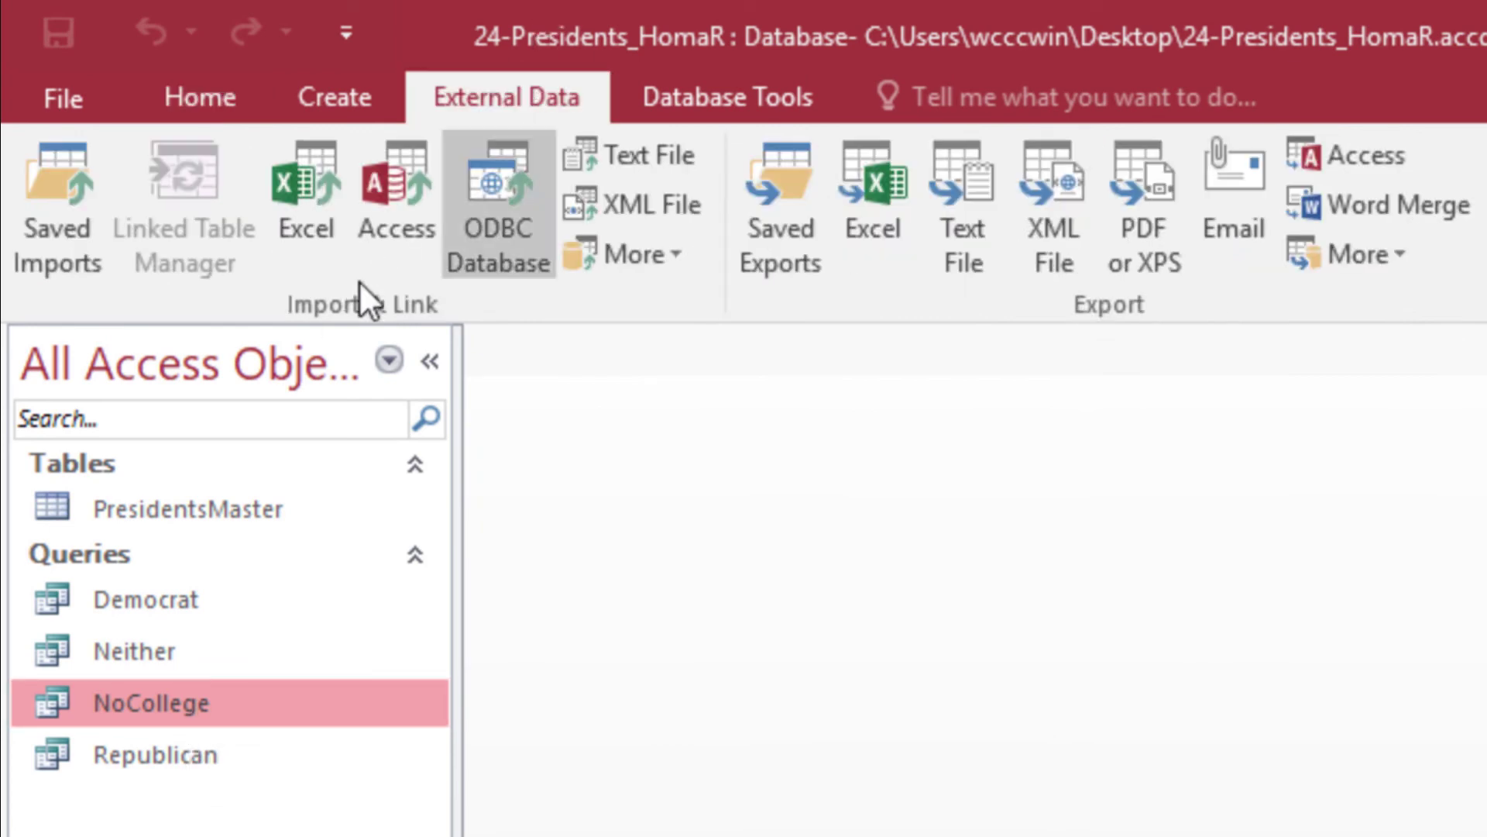
left_click(861, 164)
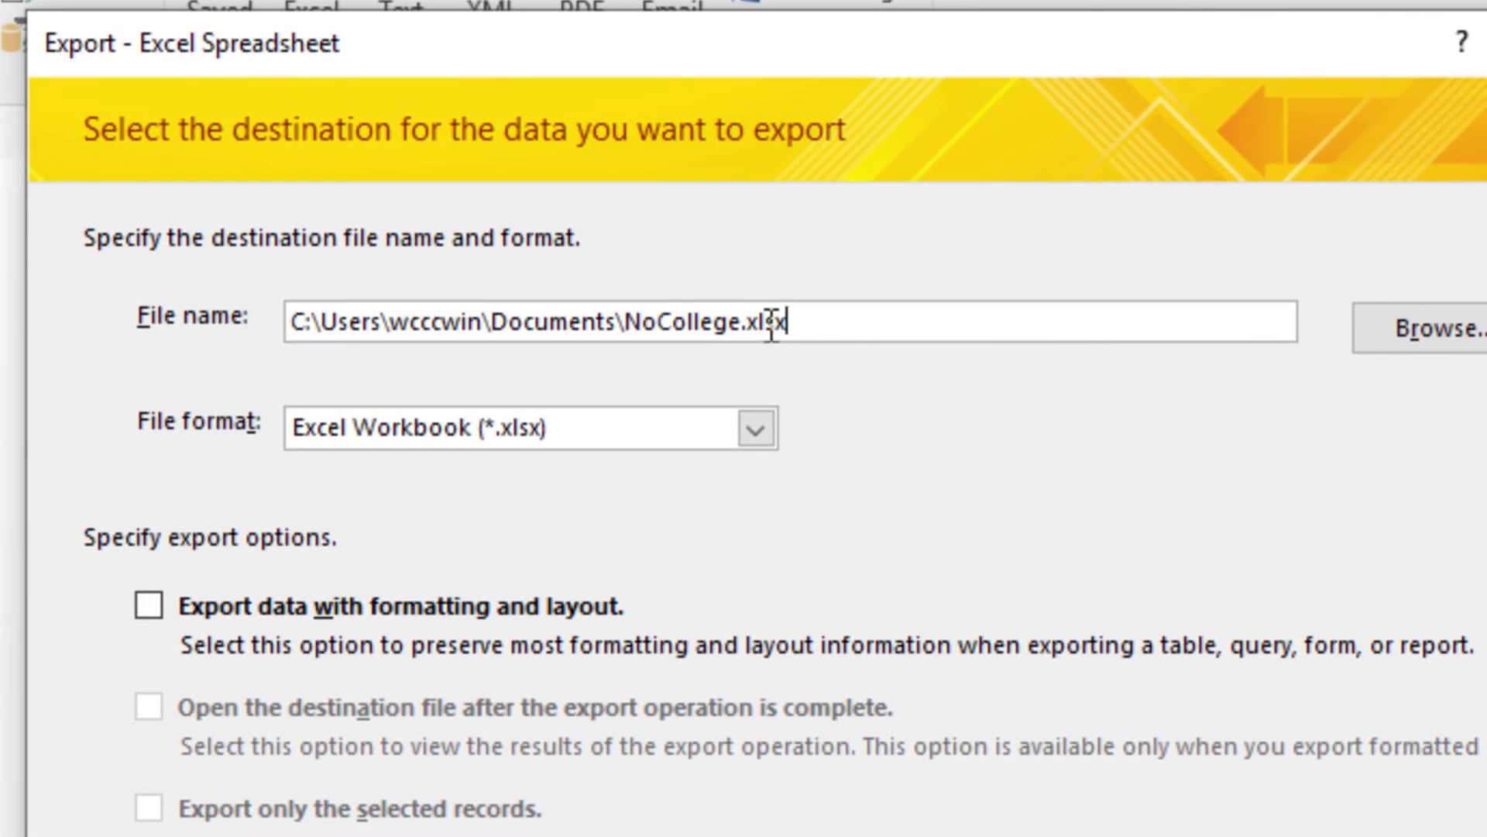
left_click(1438, 325)
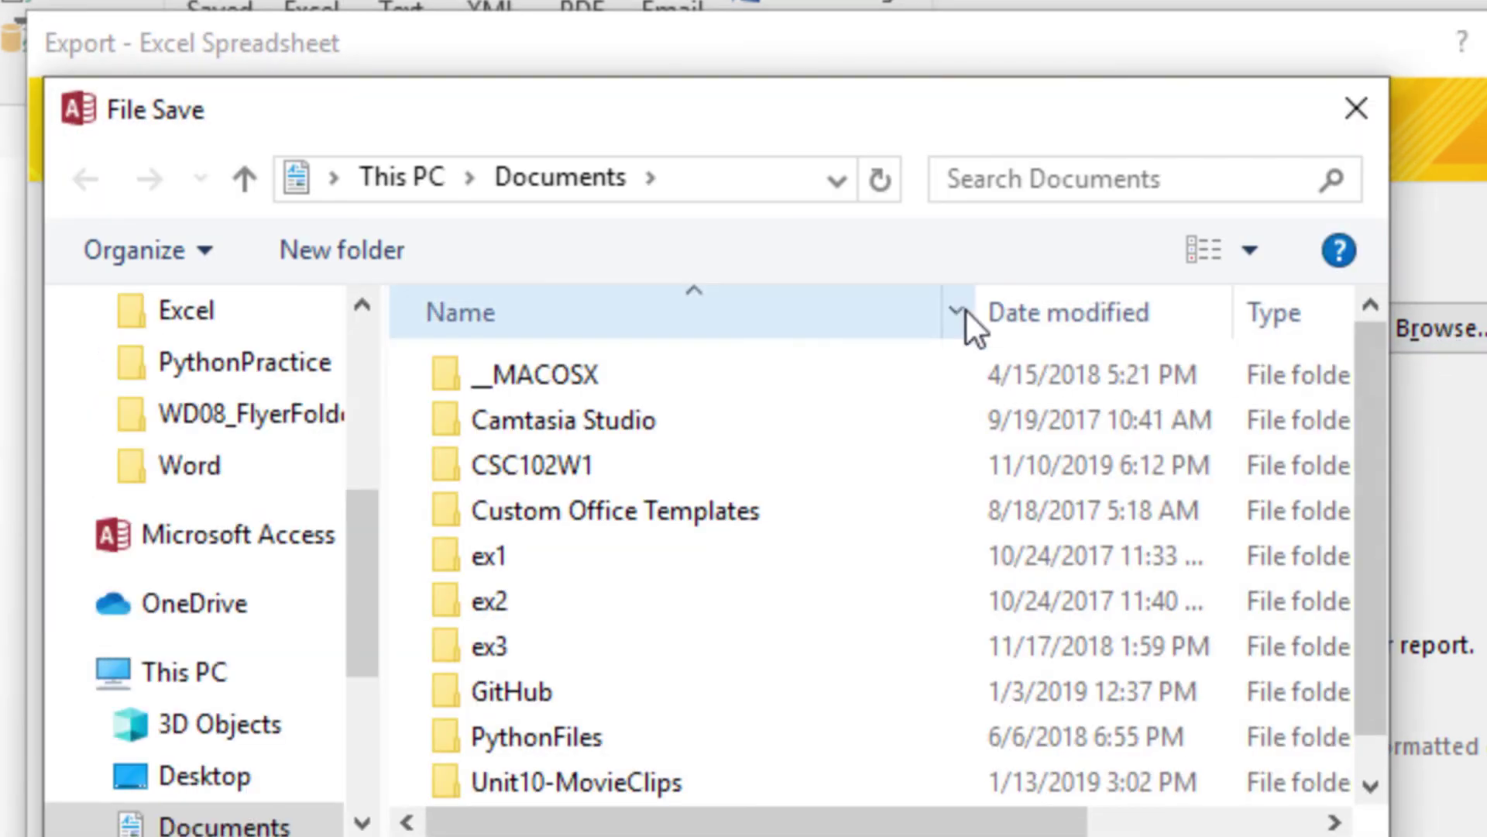
left_click(242, 779)
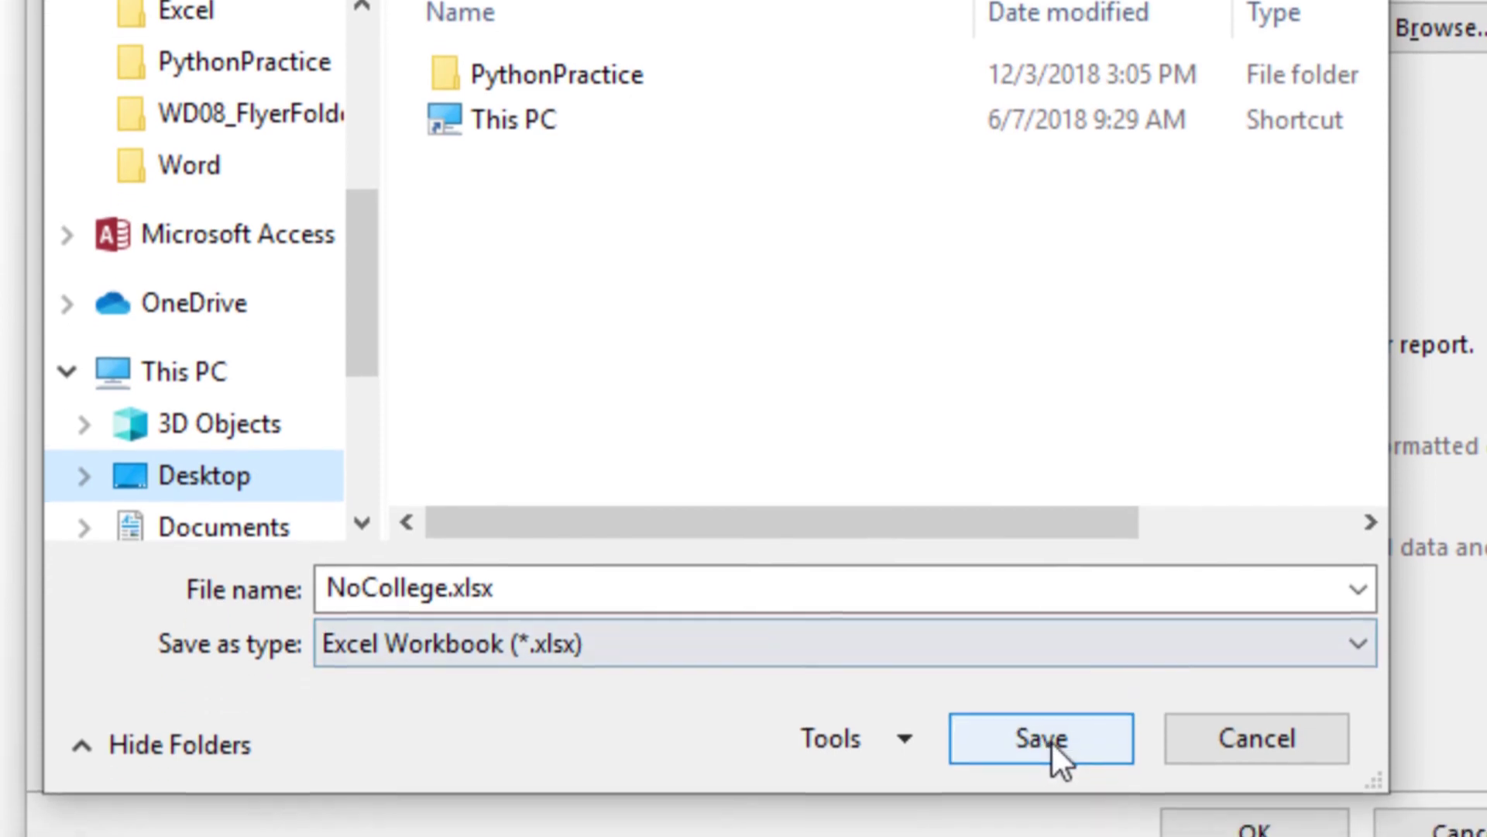
left_click(1052, 740)
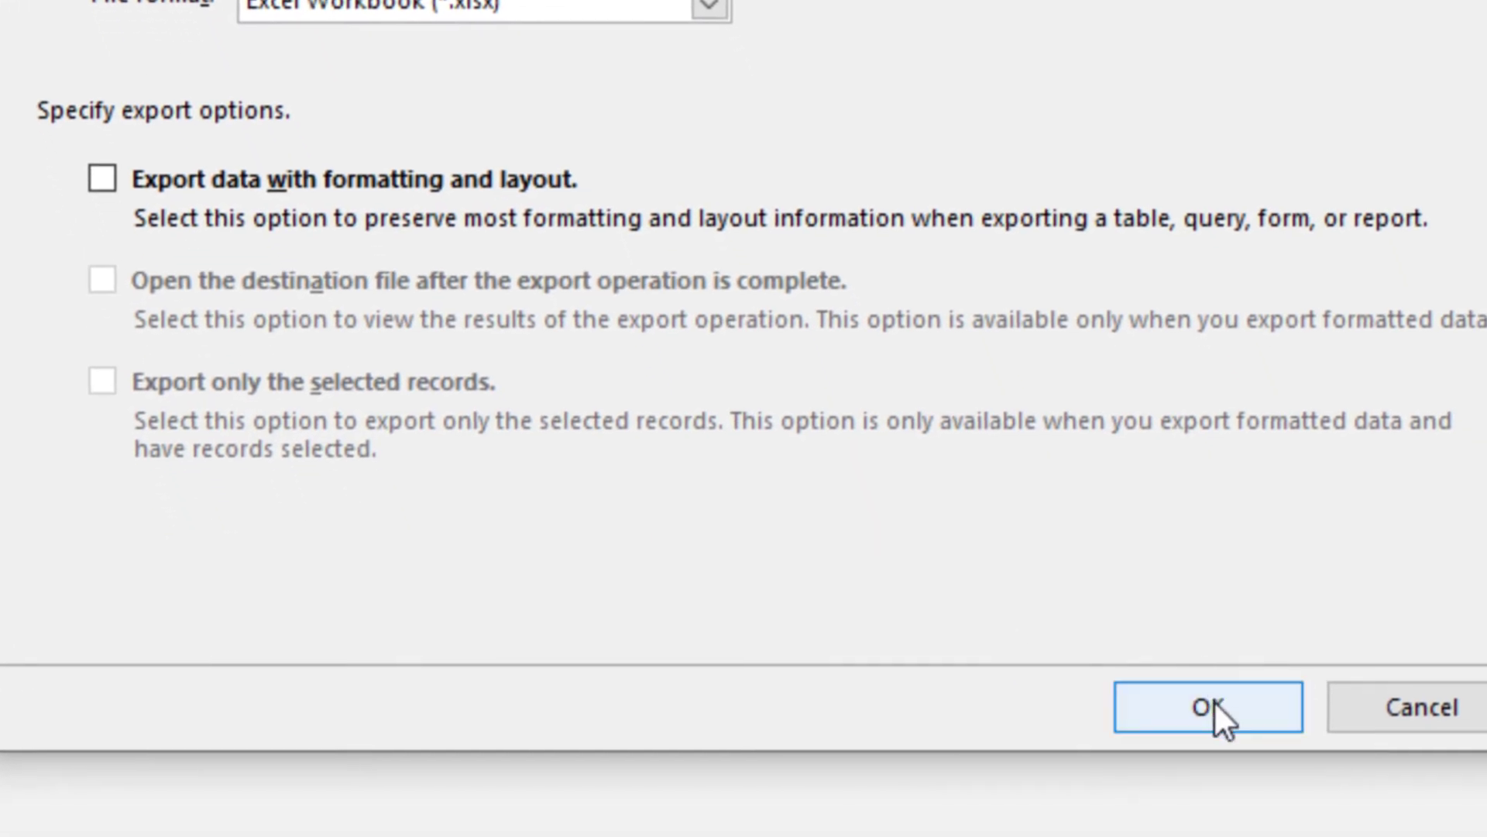
left_click(1209, 707)
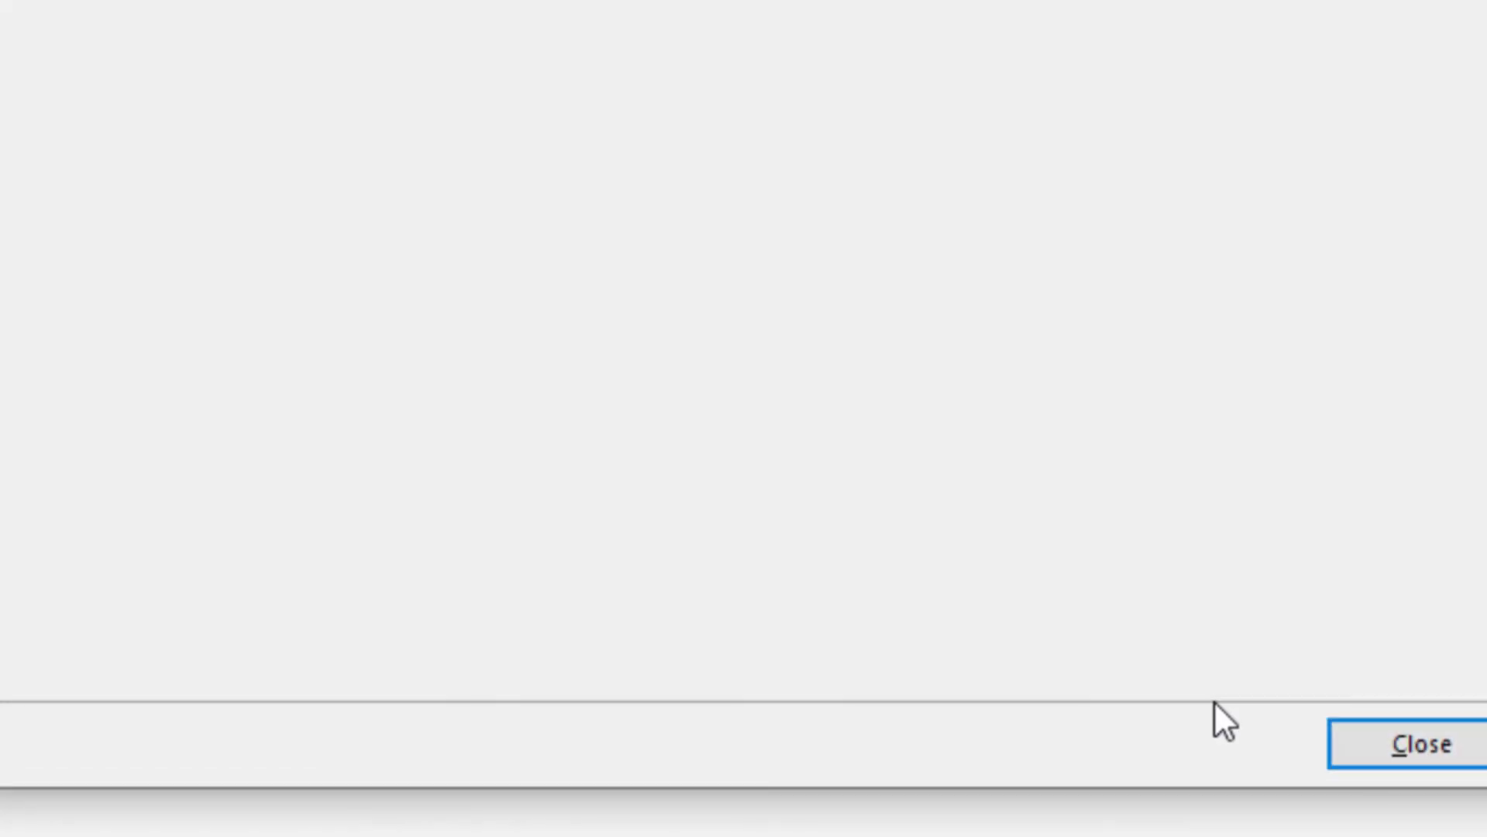
left_click(1440, 741)
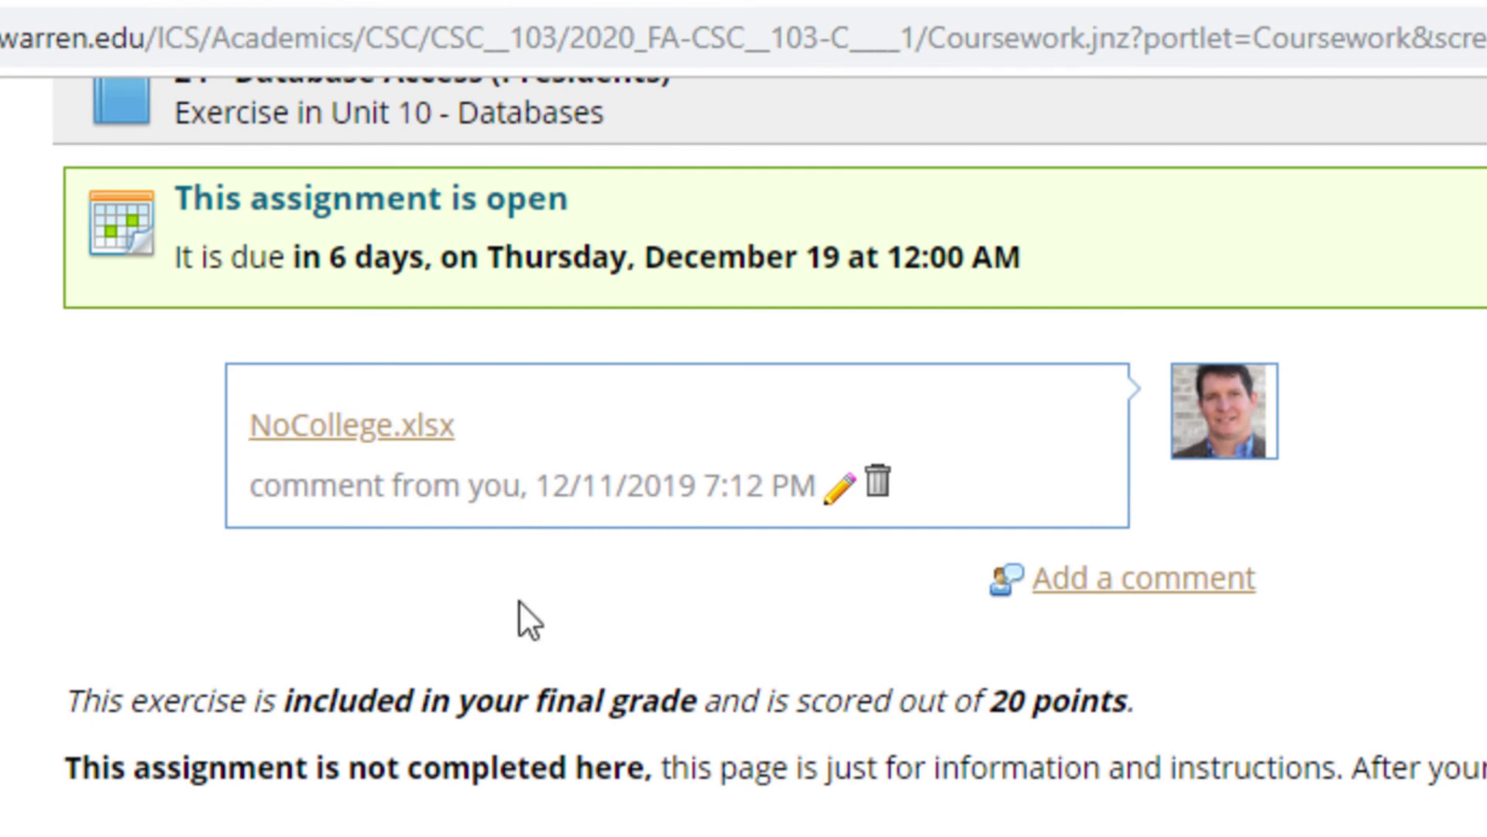
On the browser's assignment page, delete the existing comment containing NoCollege.xlsx and start a new comment.
left_click(880, 483)
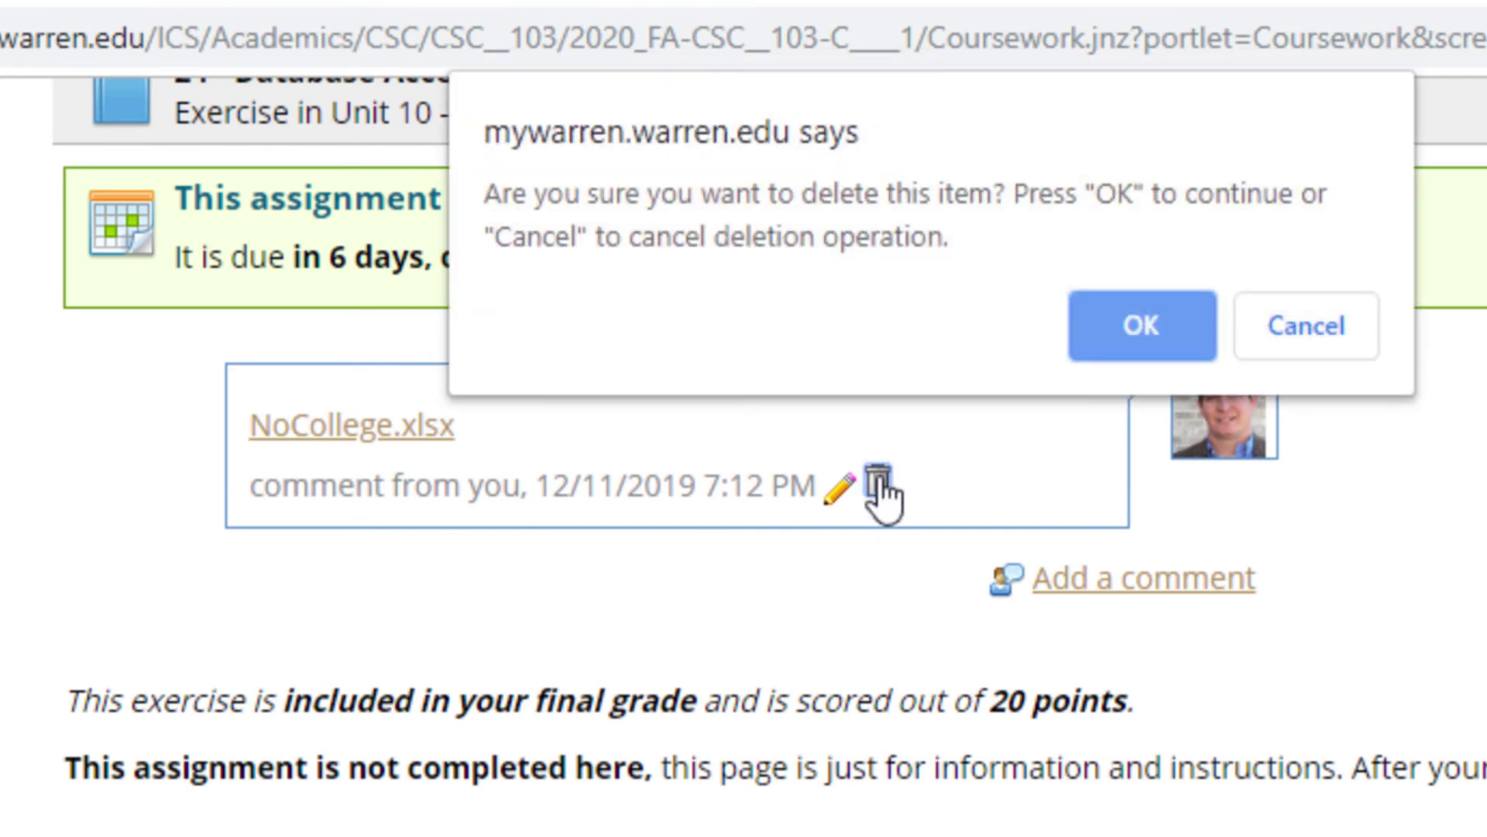
left_click(1119, 344)
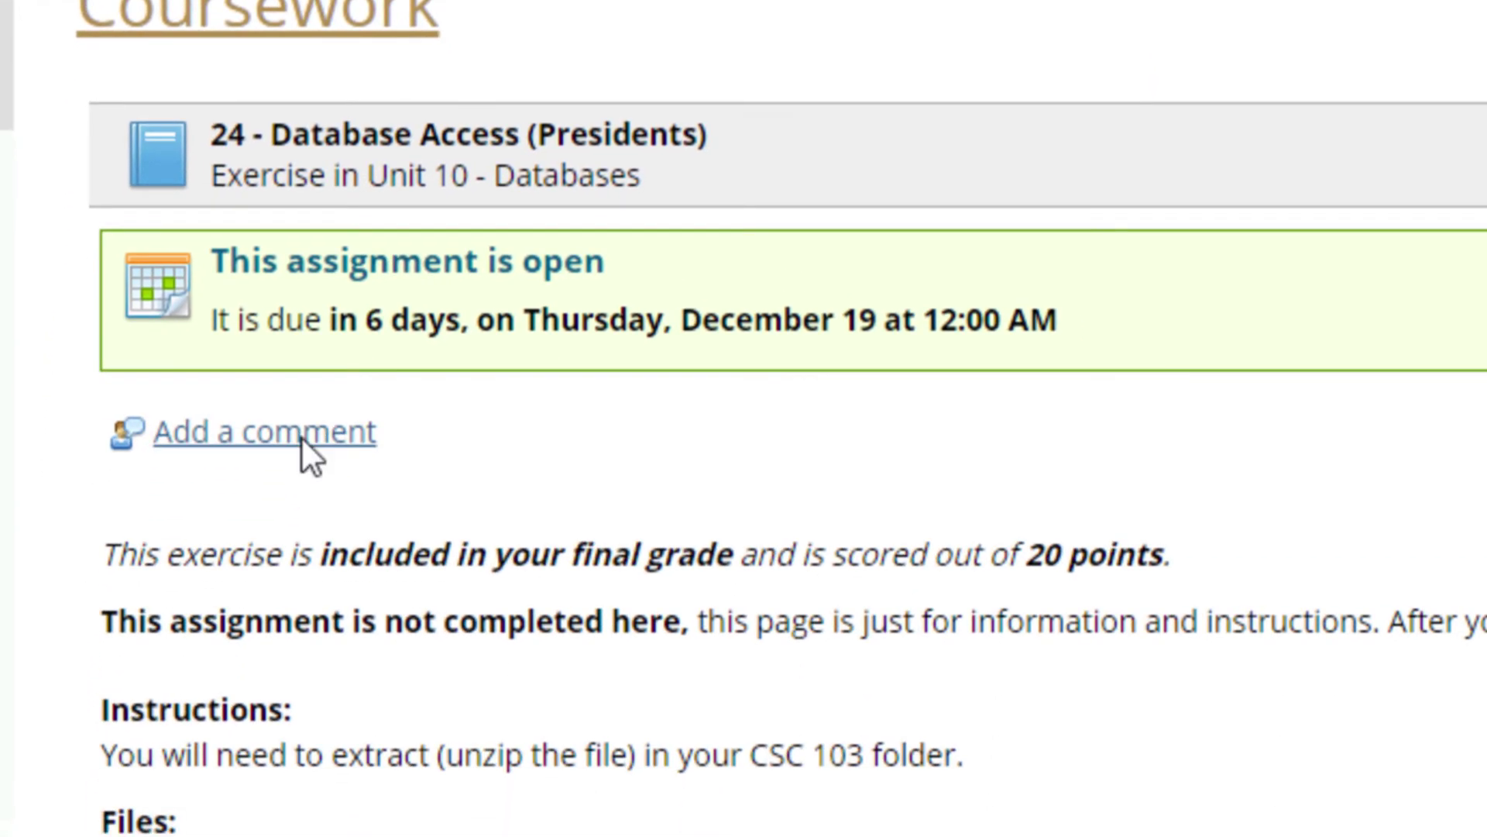
left_click(302, 436)
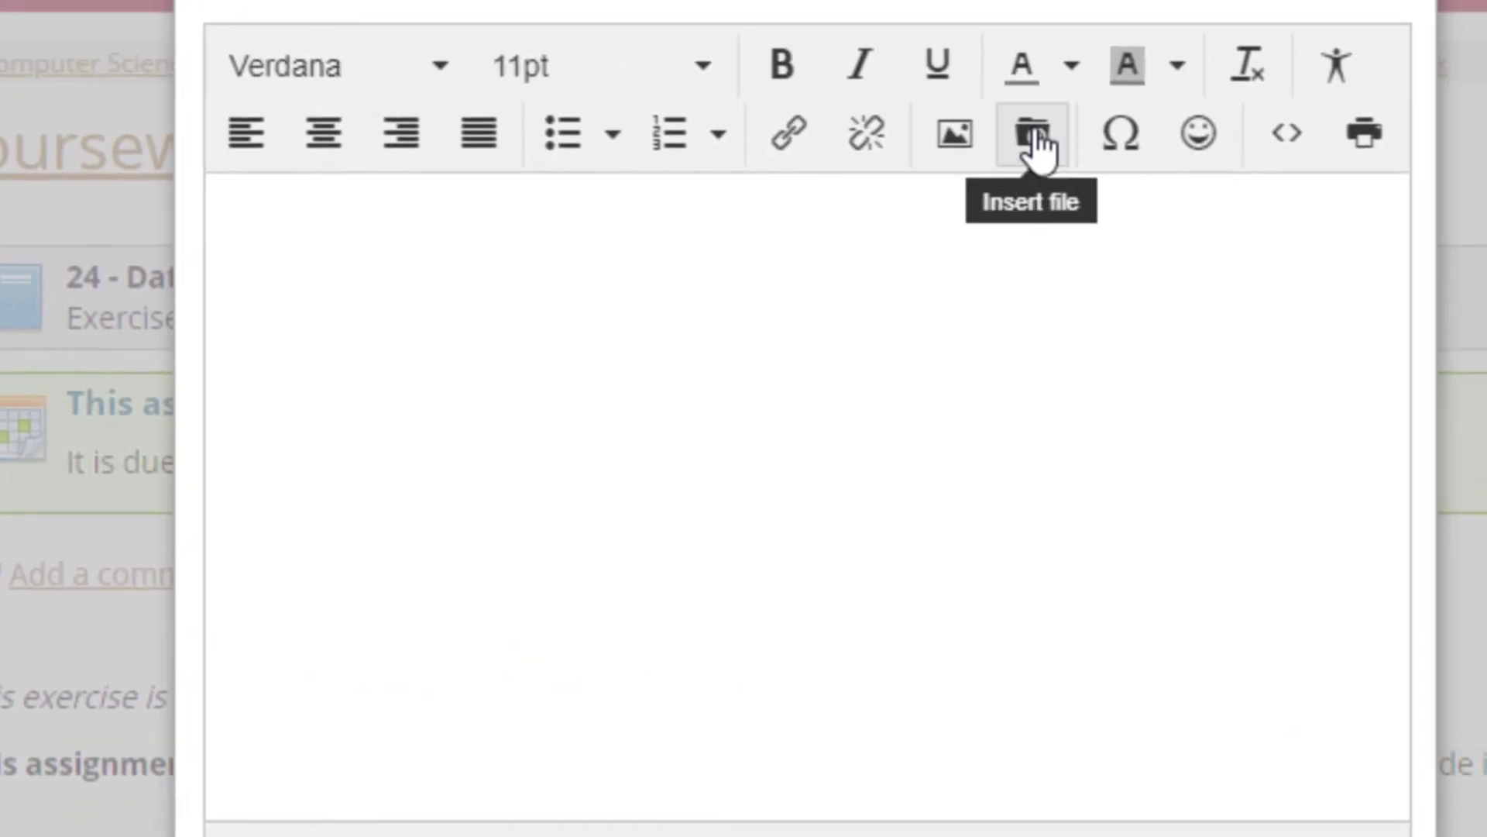
Upload NoCollege.xlsx from the Desktop, overwriting the existing copy, and insert it into the comment as a file link.
left_click(1039, 144)
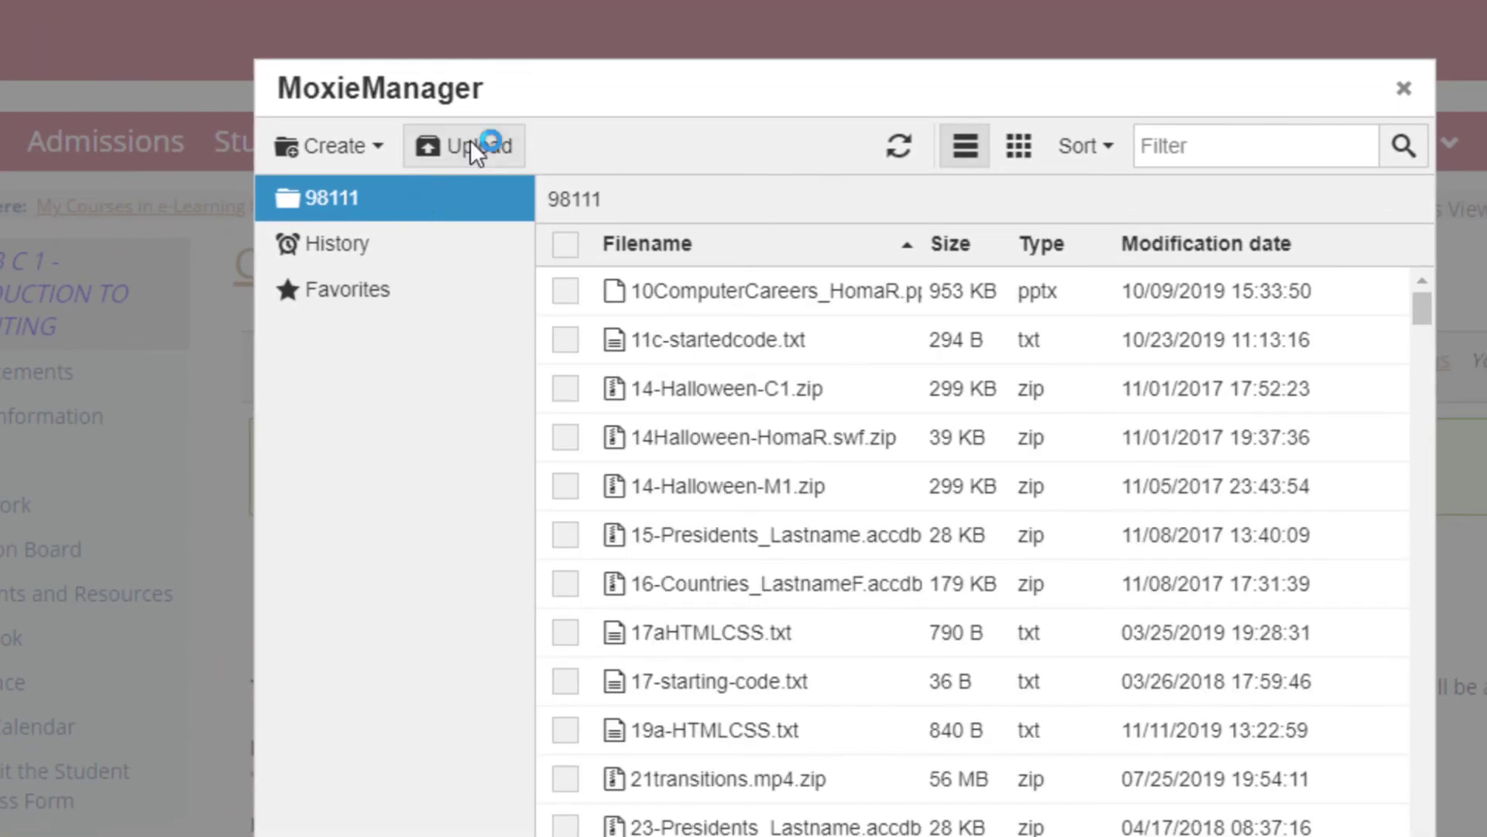
left_click(471, 141)
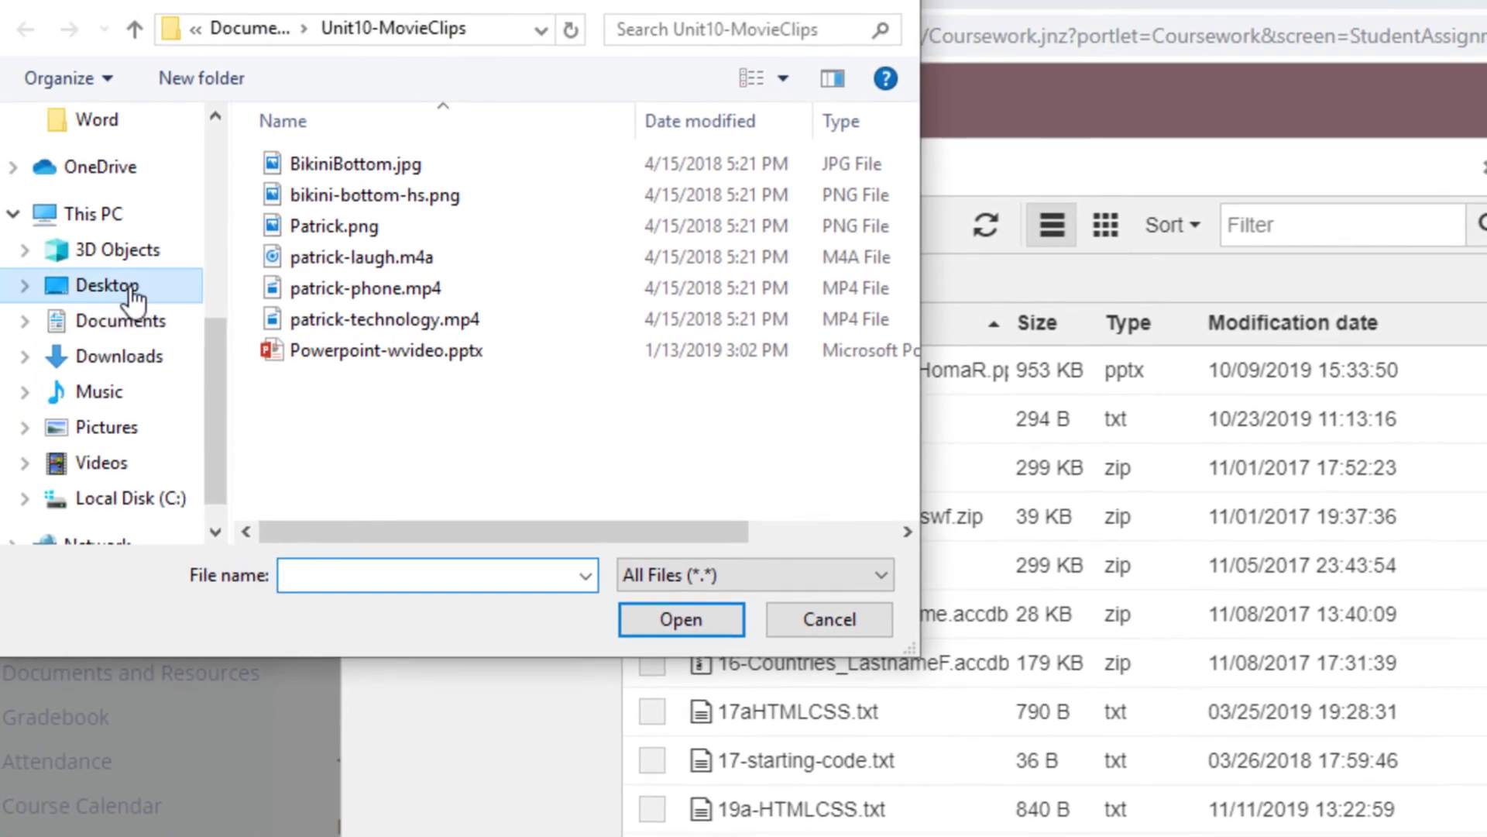
left_click(117, 279)
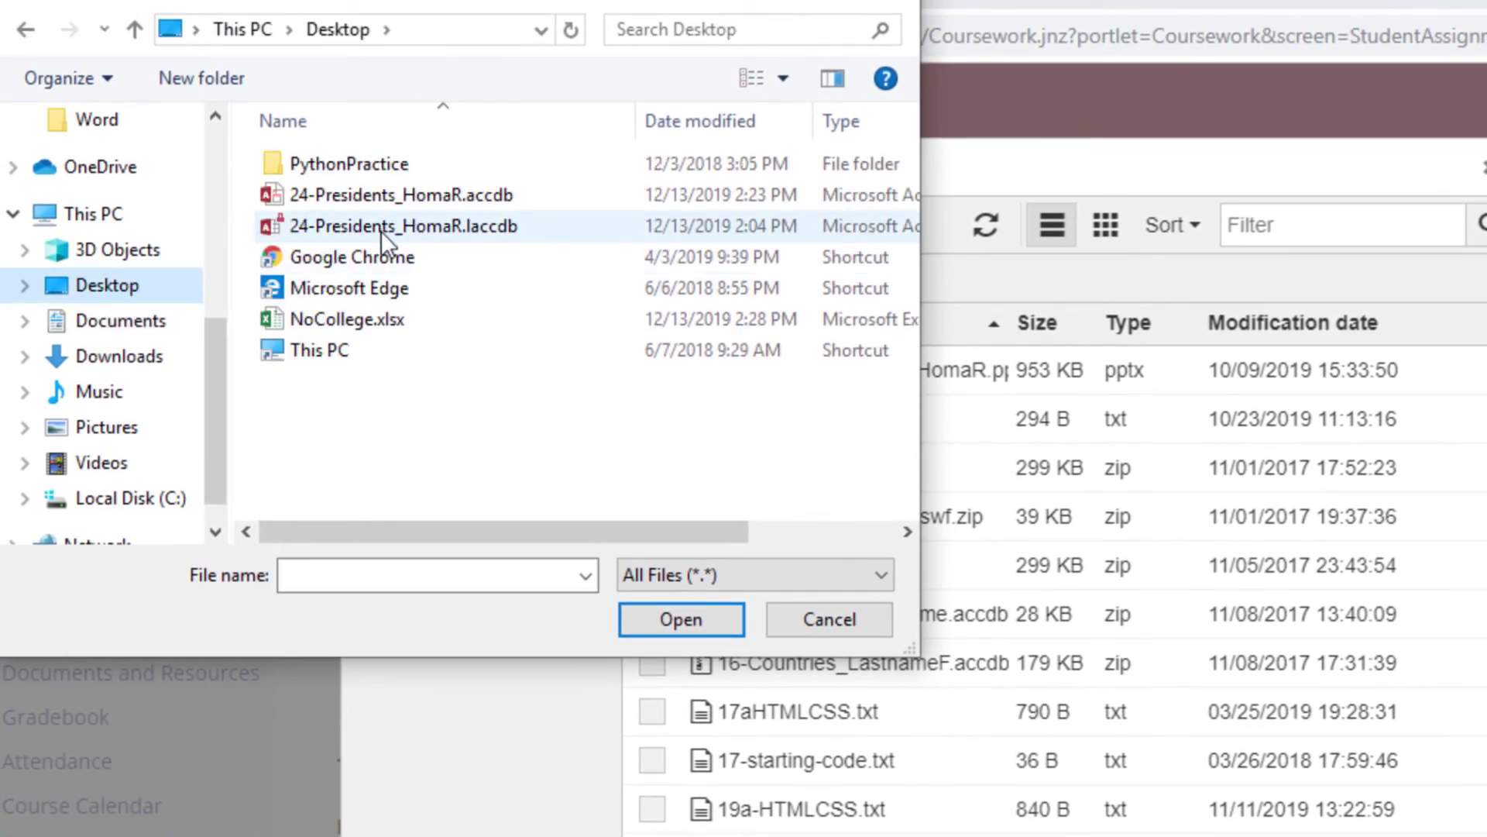
left_click(377, 320)
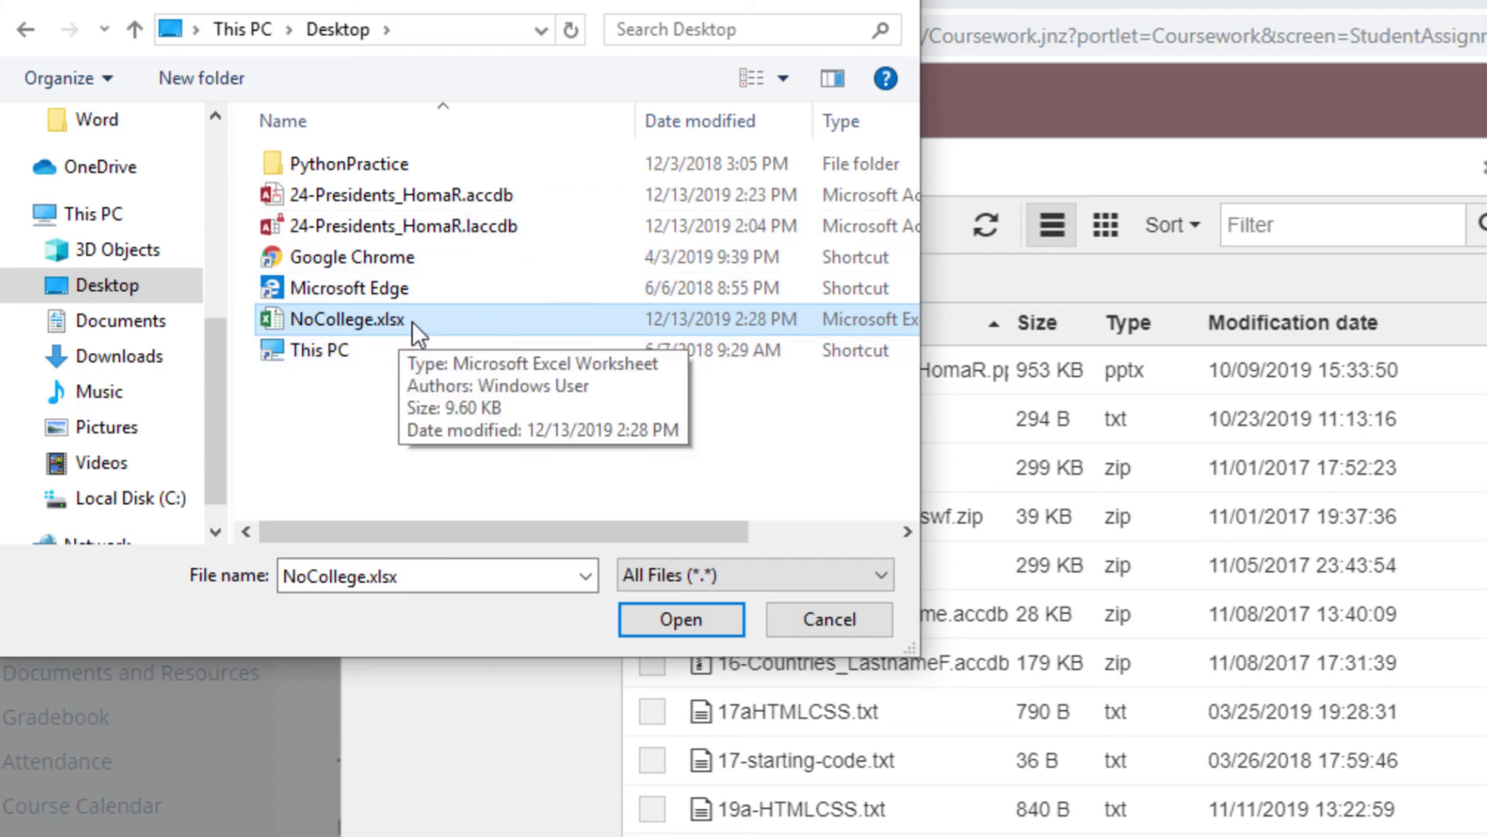
left_click(686, 631)
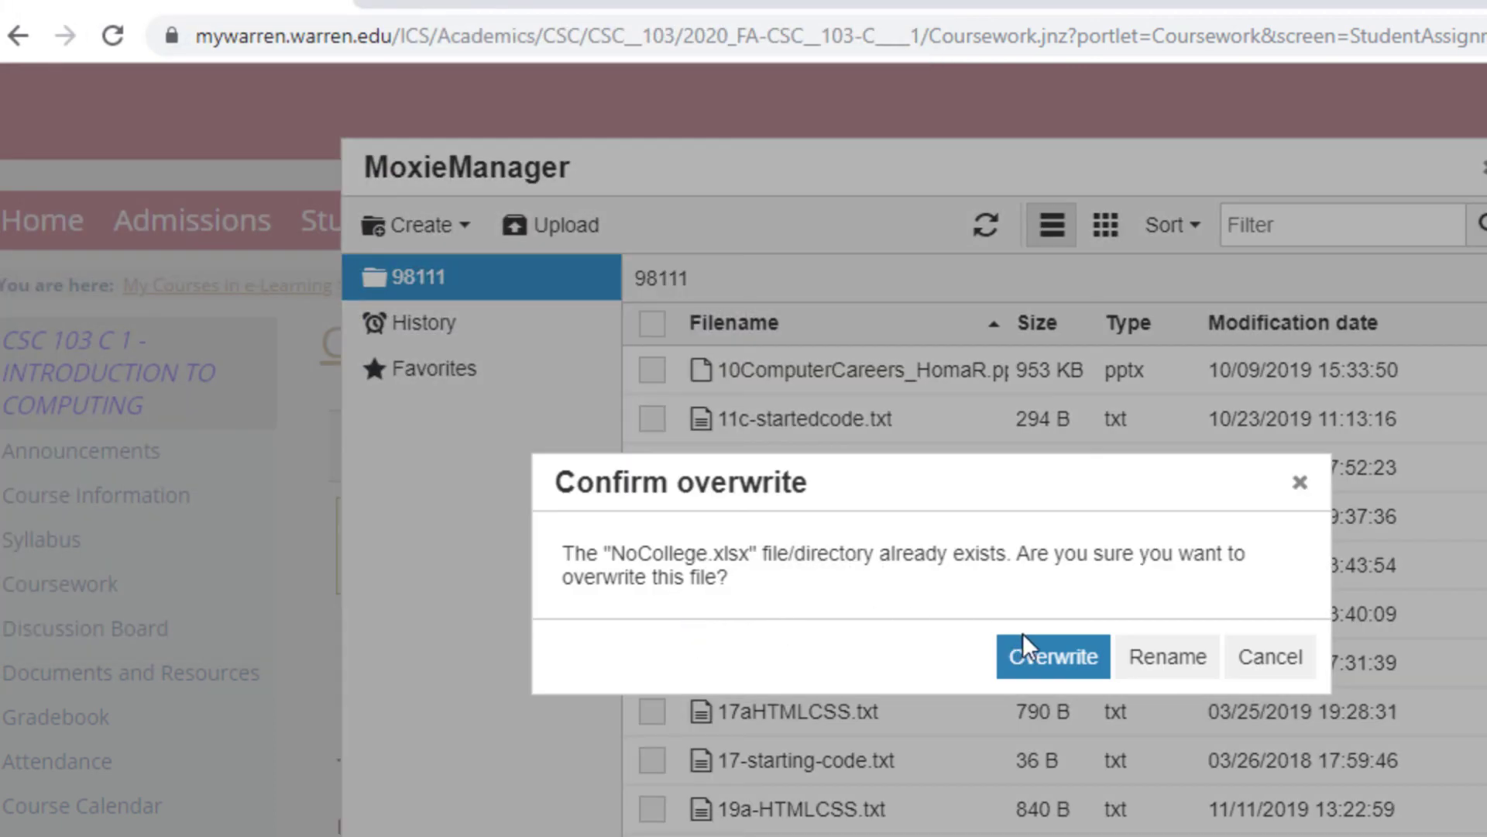
left_click(1023, 637)
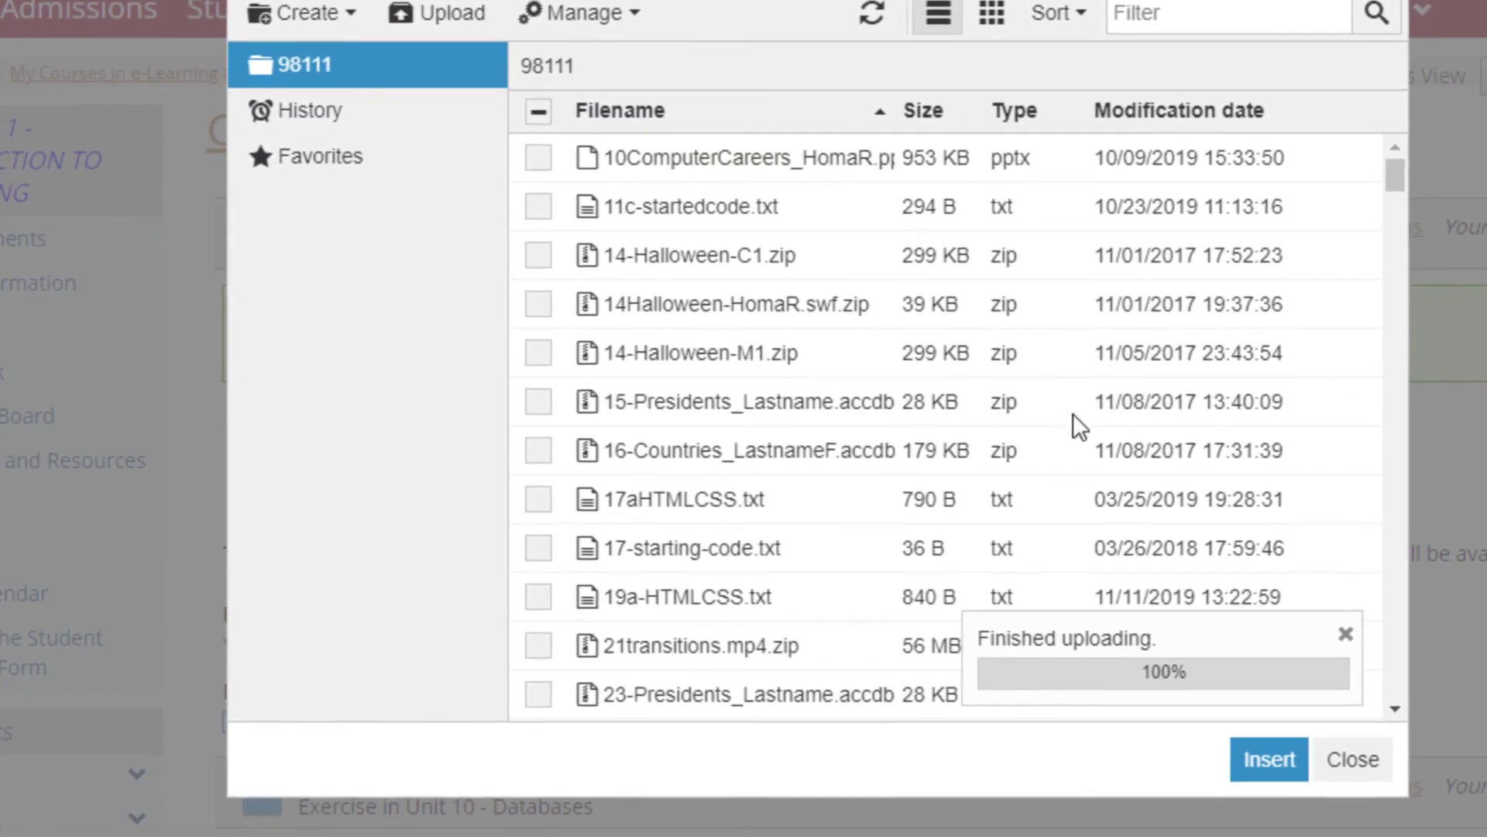
left_click(1268, 756)
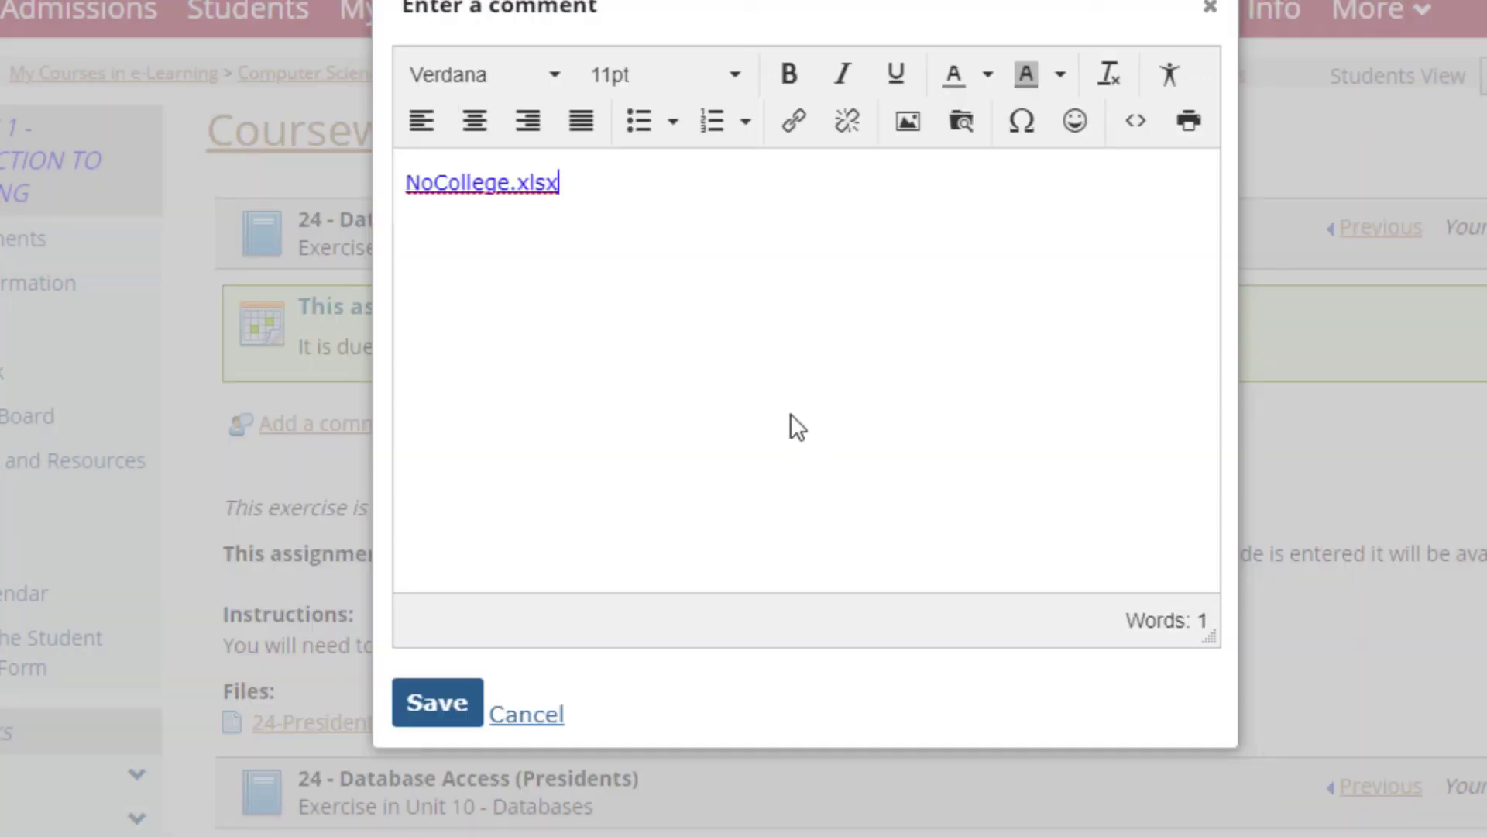
Copy all the answer lines from the Word document into the comment below the file link, removing their formatting, and save the comment.
key("Return")
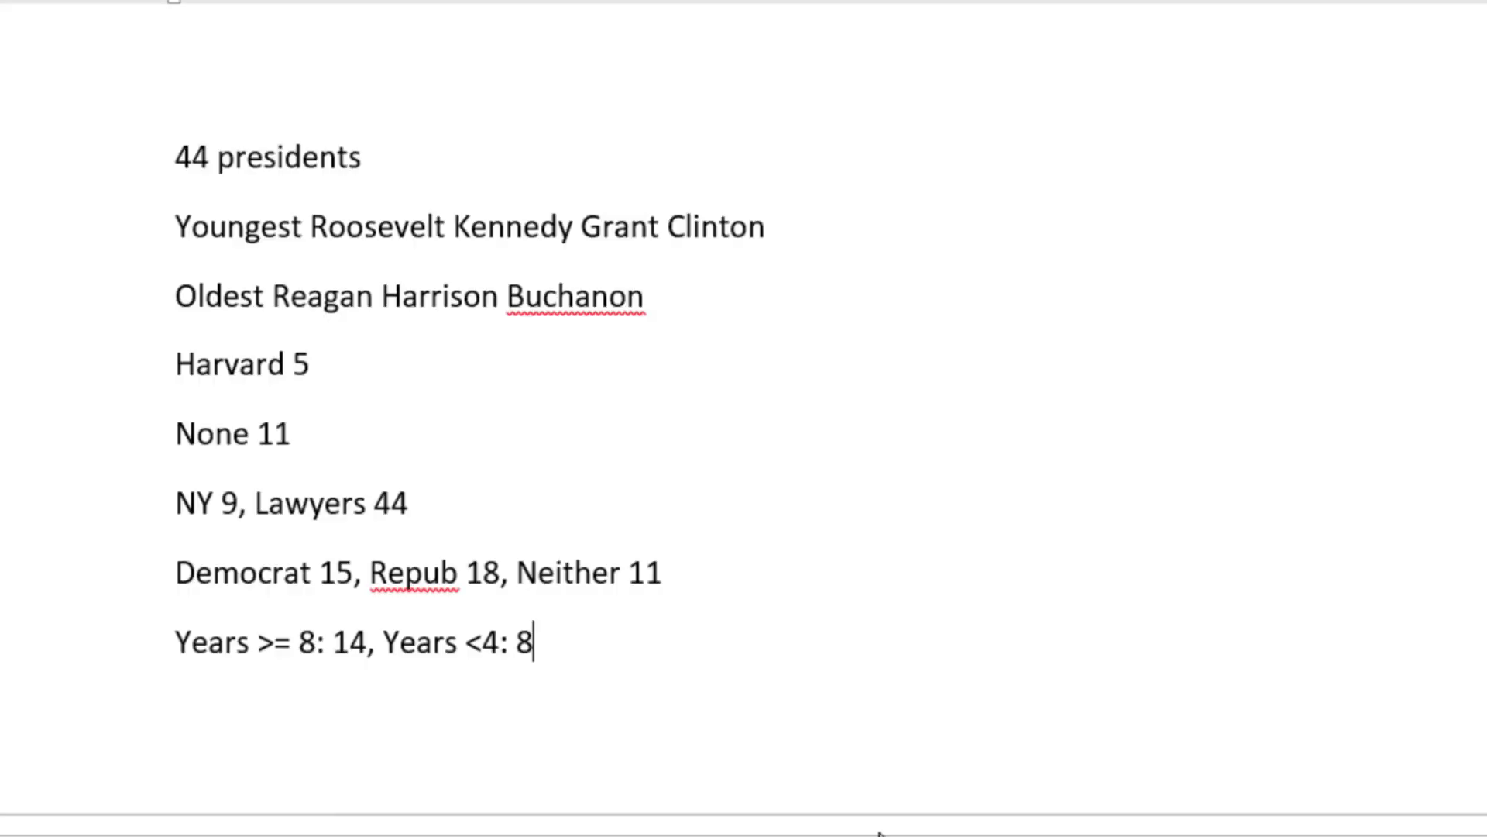
left_click_drag(177, 165, 589, 649)
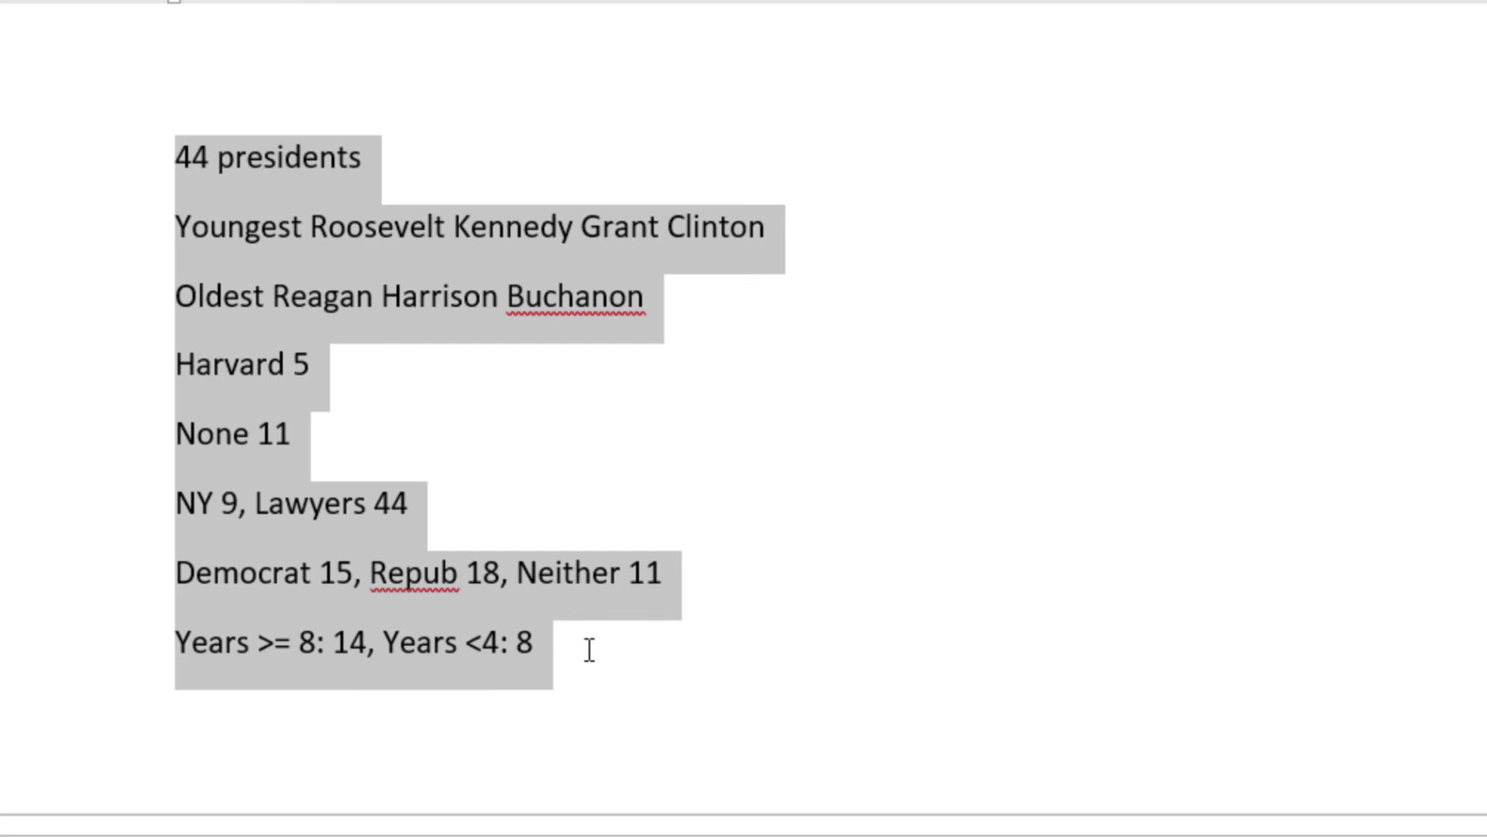
key("ctrl+c")
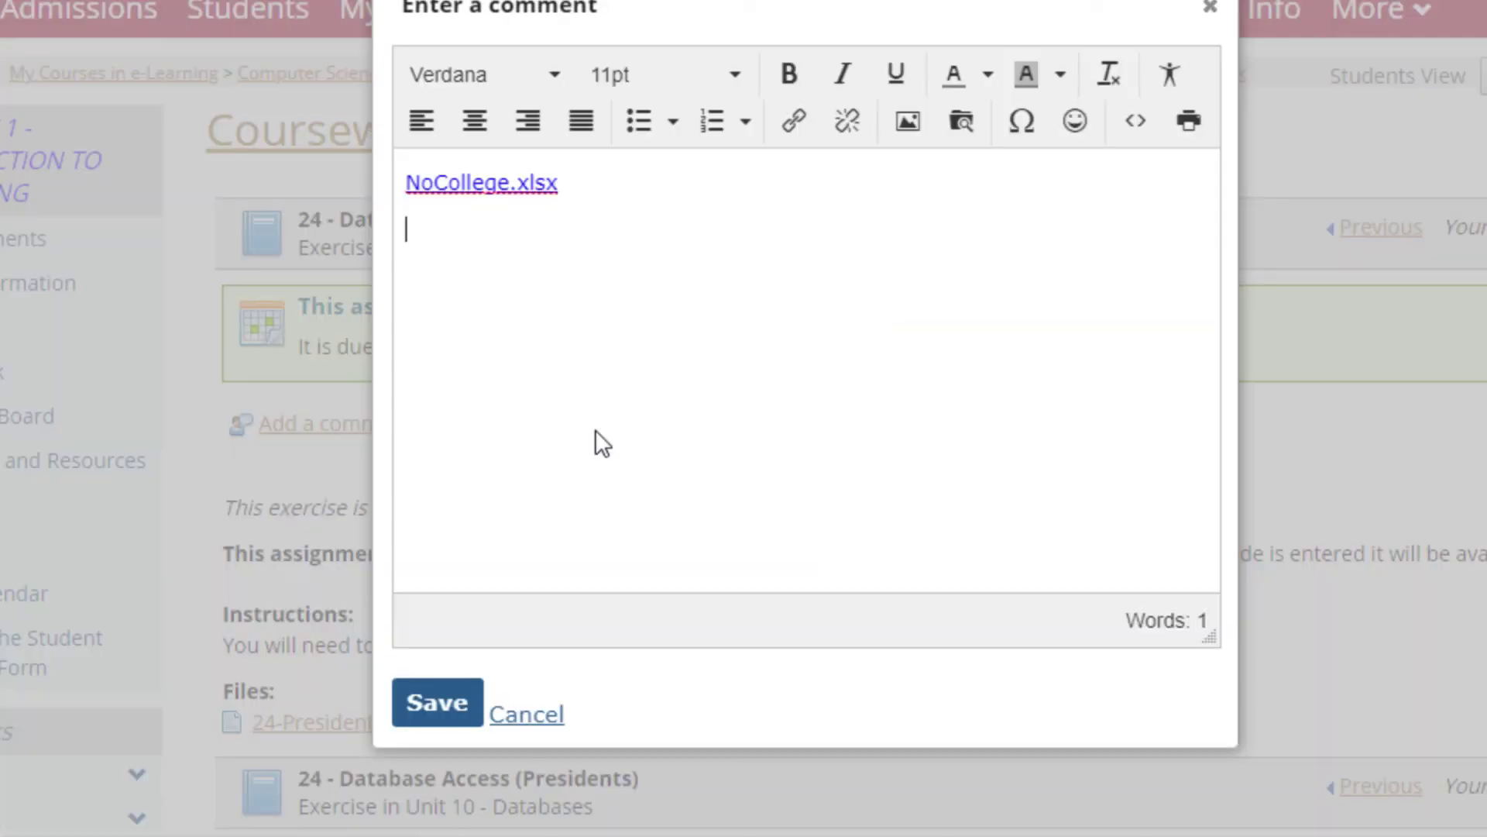
key("ctrl+v")
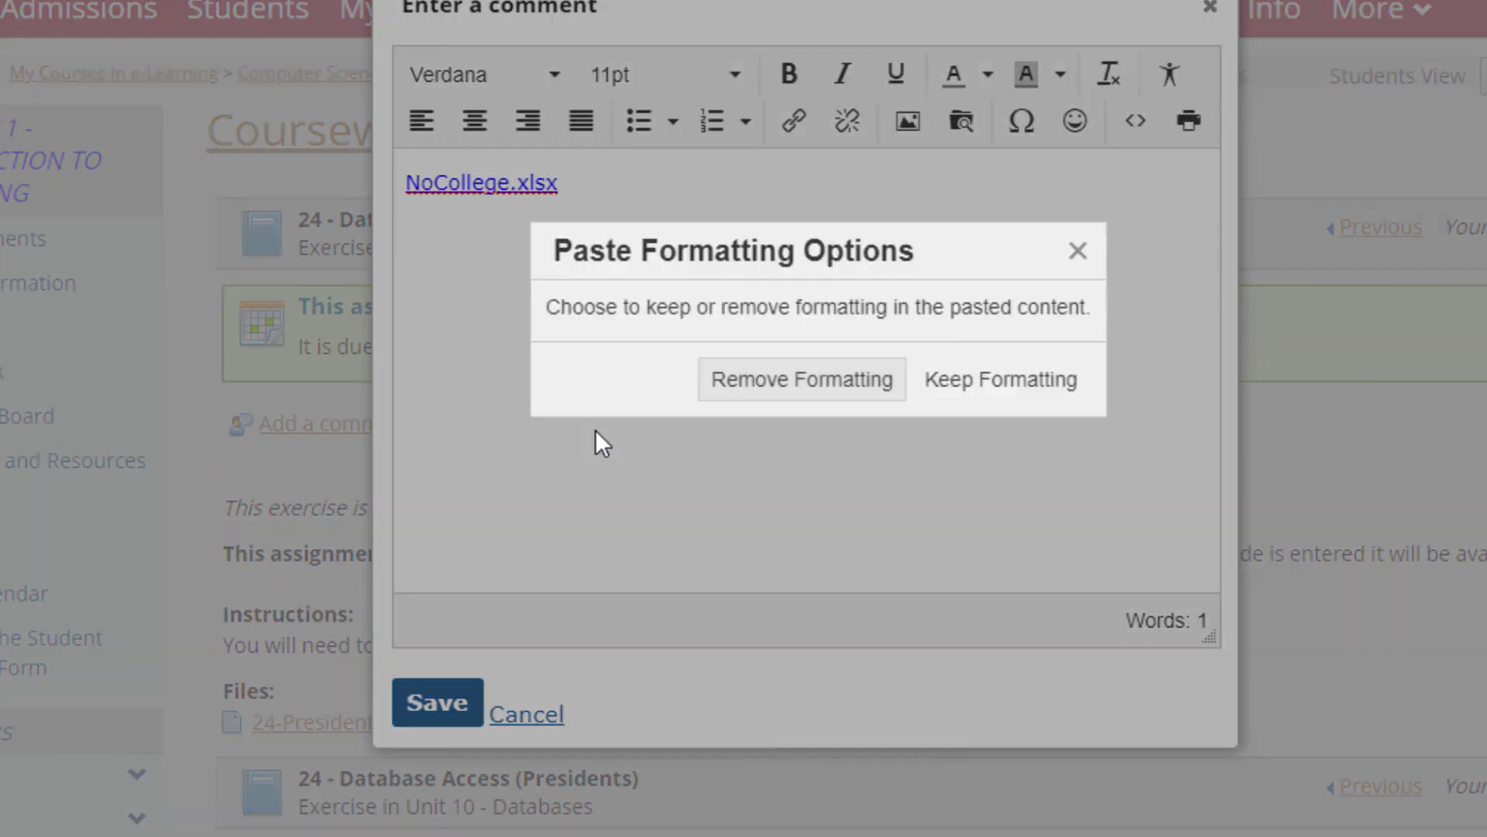
left_click(856, 386)
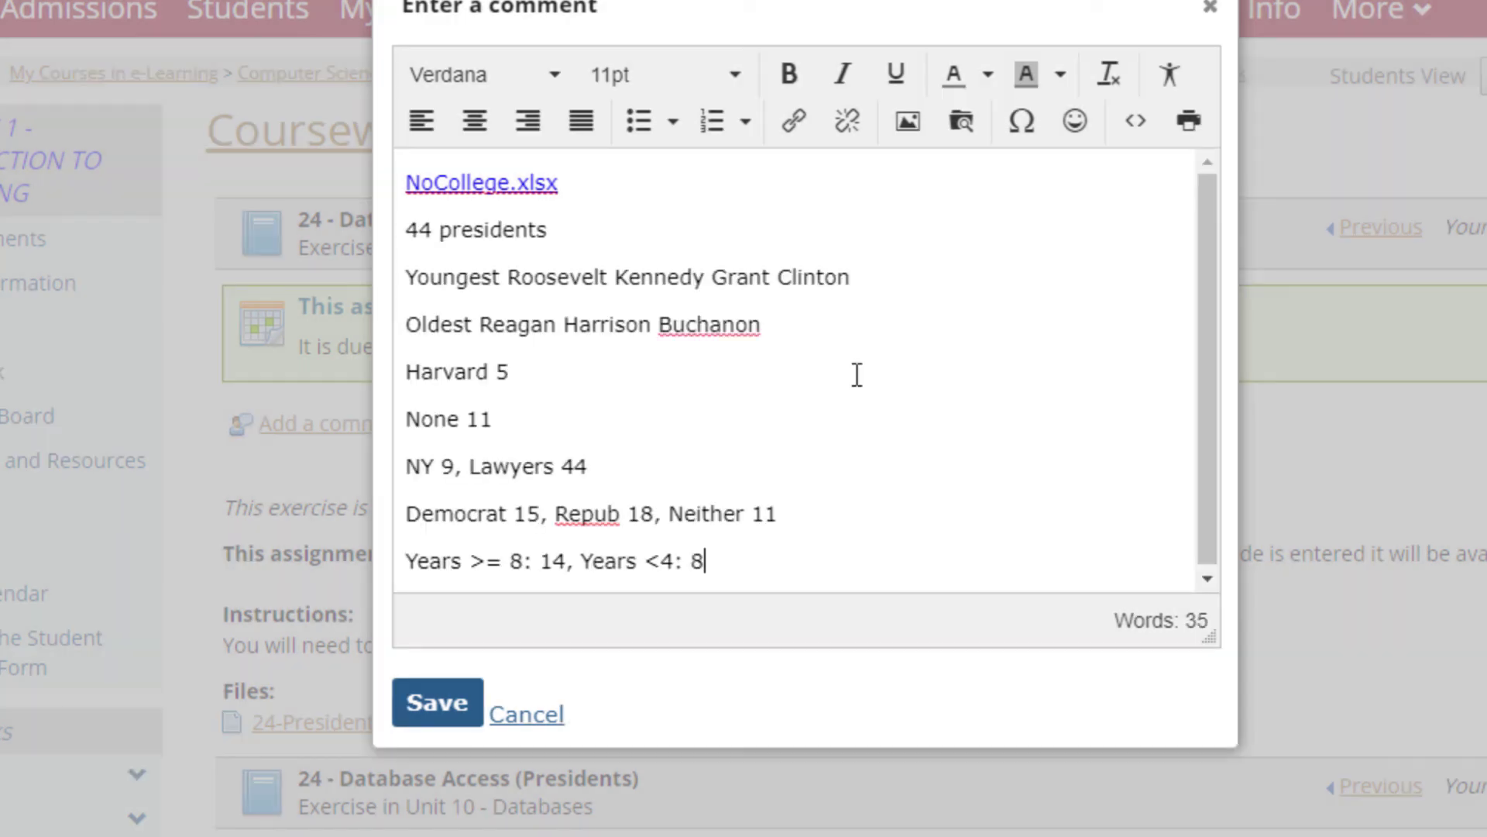
scroll(805, 383, "up", 1)
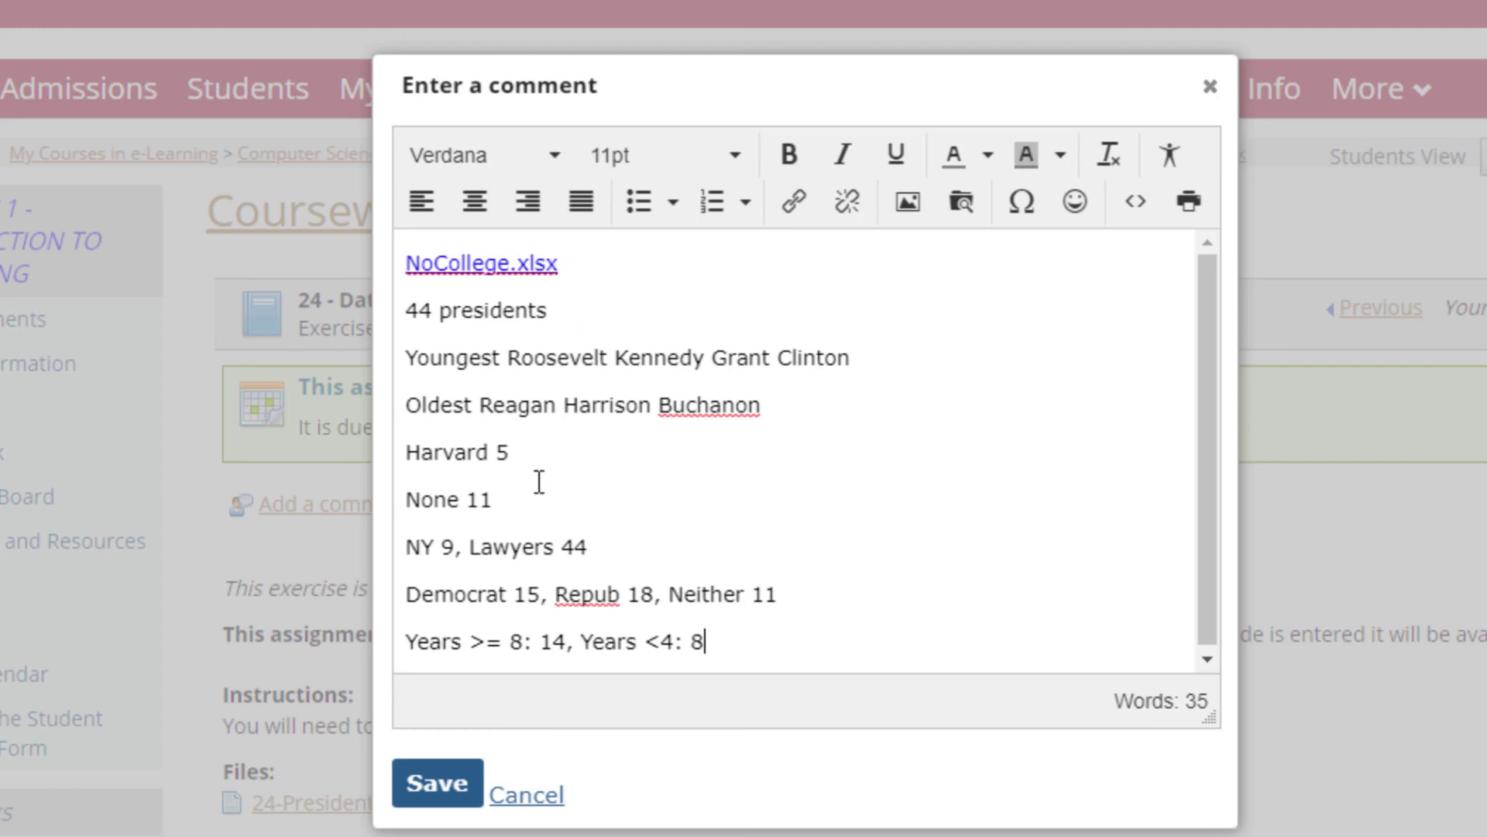
left_click(446, 785)
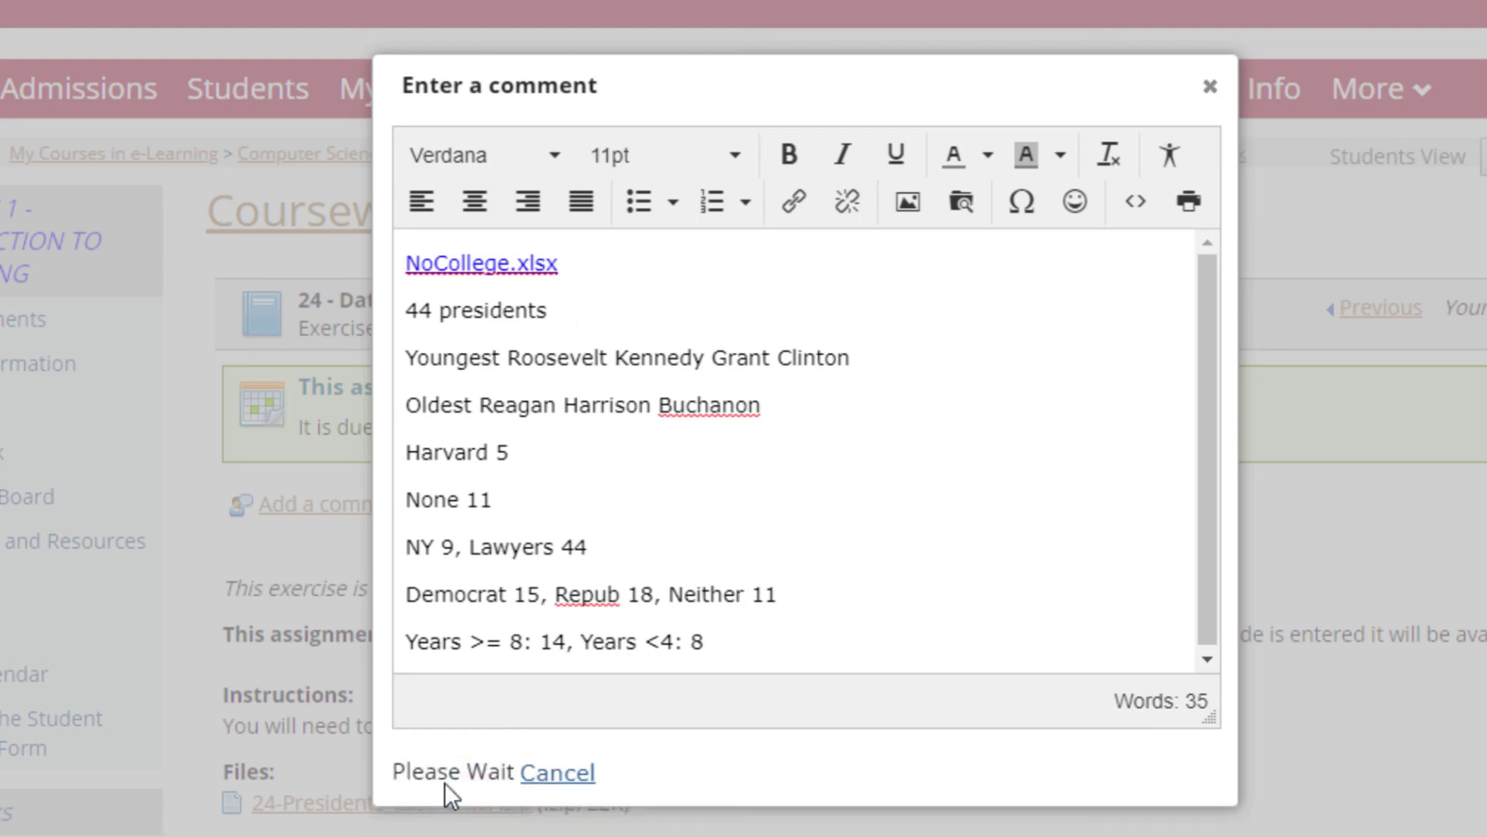